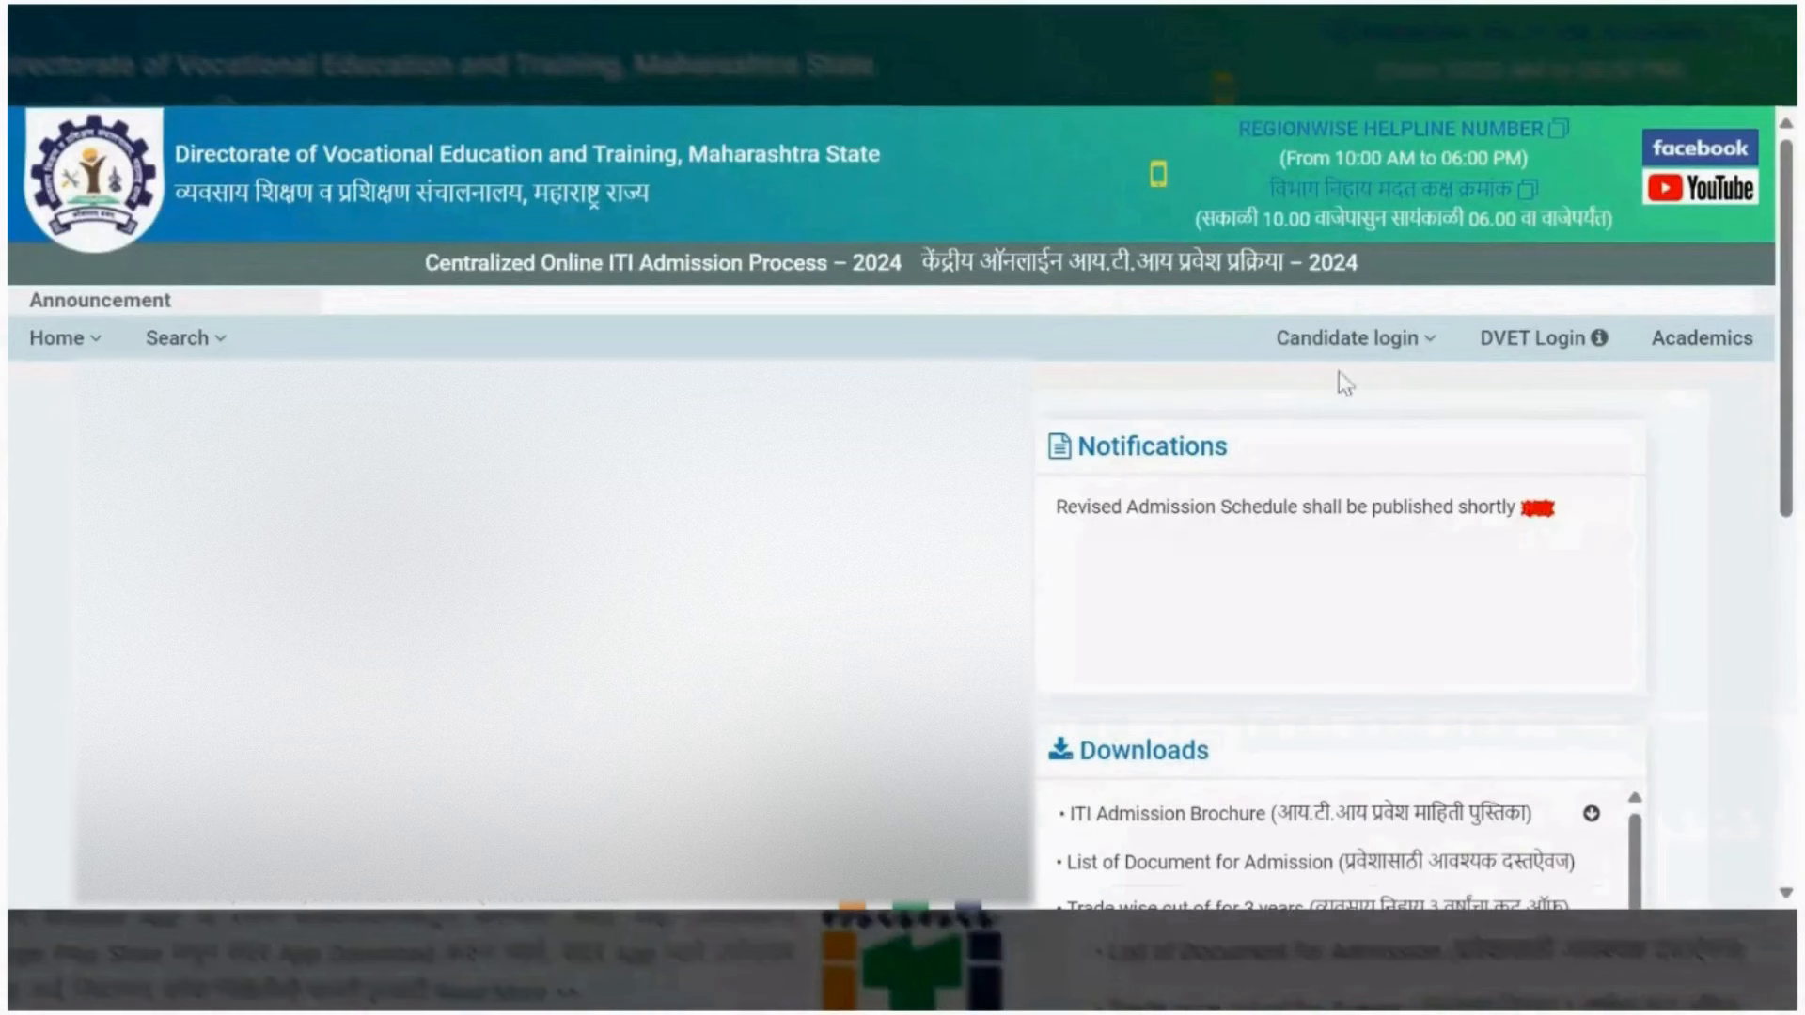
- Open the new candidate registration form and choose Maharashtra State Board of Secondary and Higher Secondary Education as the 10th standard exam board
{"action": "mouse_move", "coordinate": [1399, 341]}
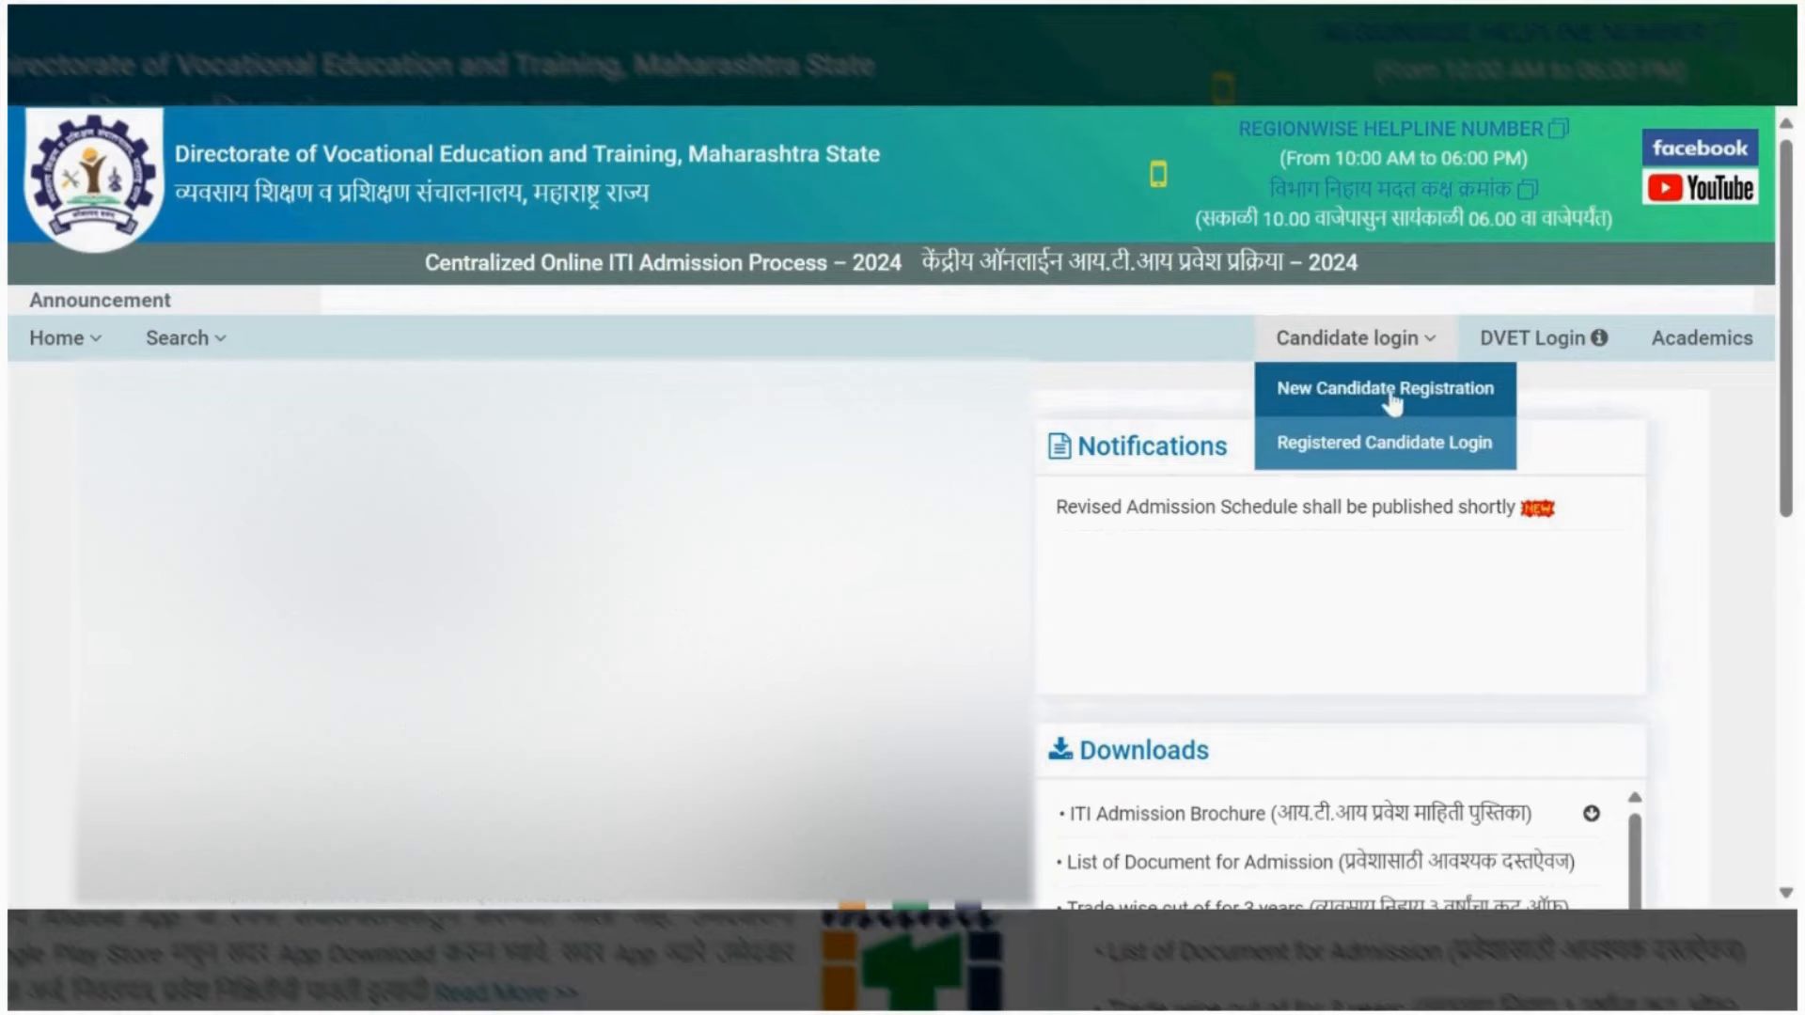
{"action": "left_click", "coordinate": [1350, 399]}
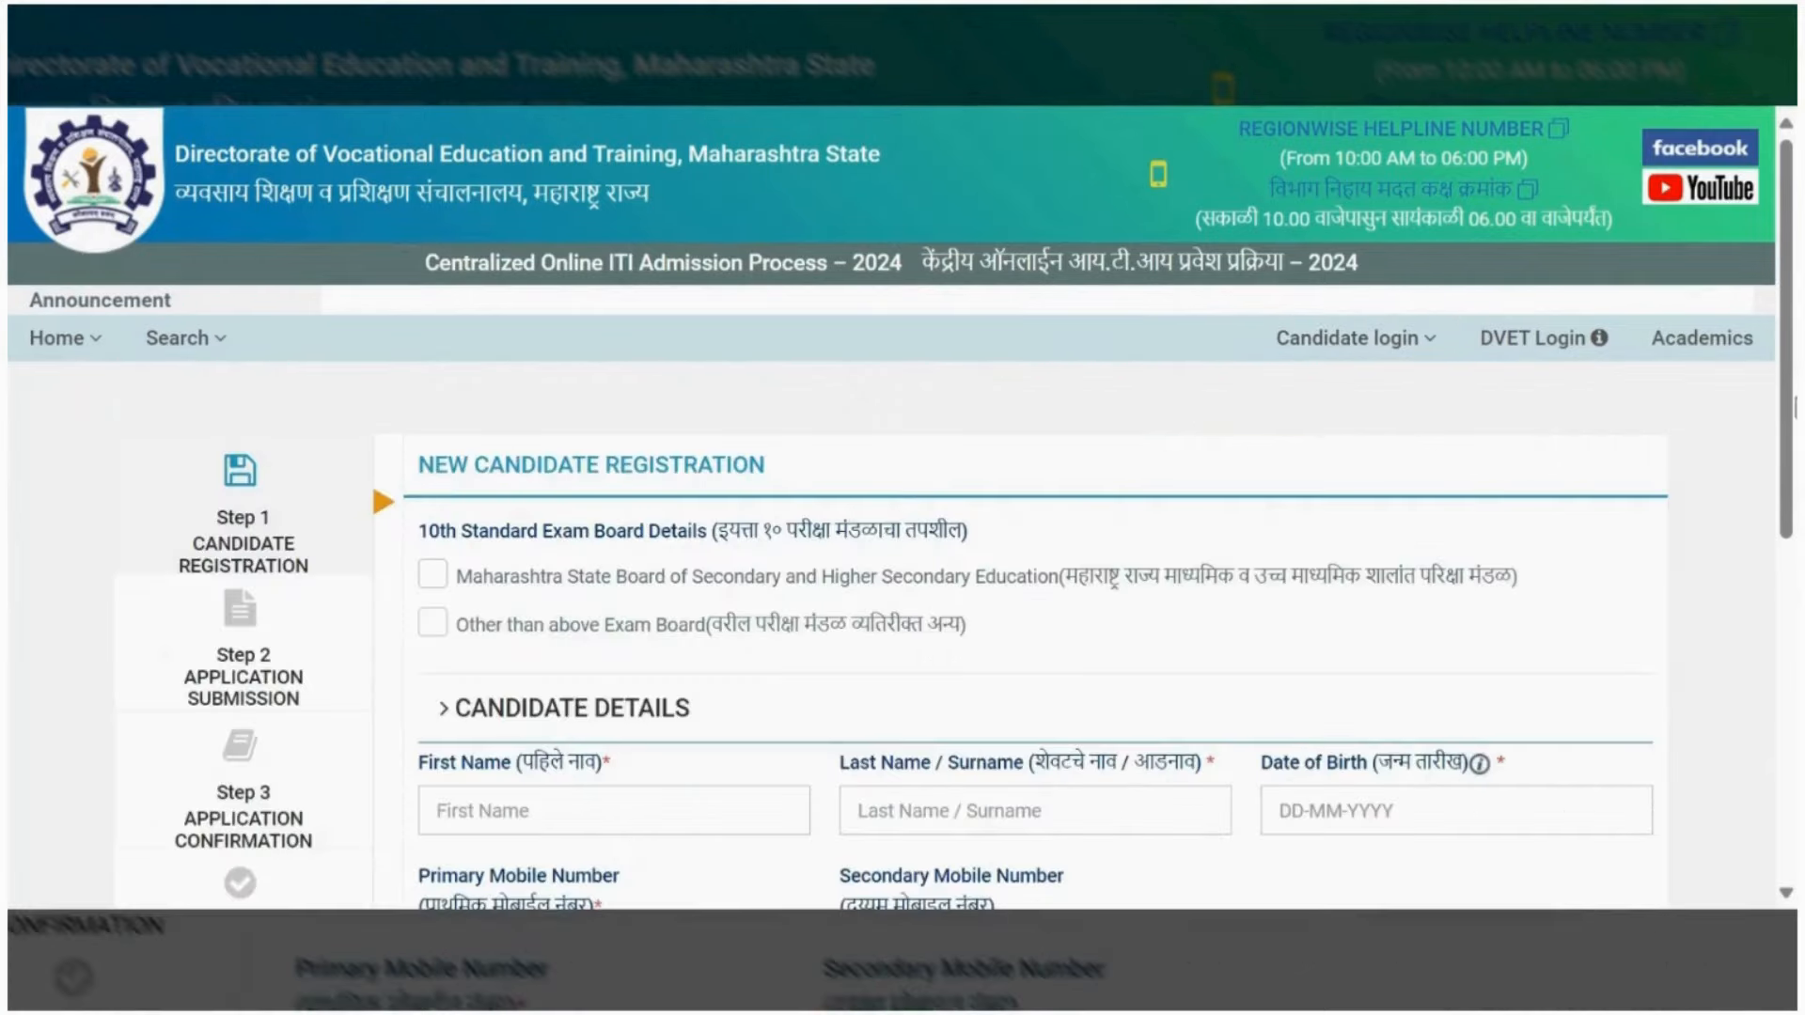
{"action": "scroll", "coordinate": [1789, 418], "scroll_direction": "down", "scroll_amount": 1}
{"action": "scroll", "coordinate": [1709, 569], "scroll_direction": "down", "scroll_amount": 3}
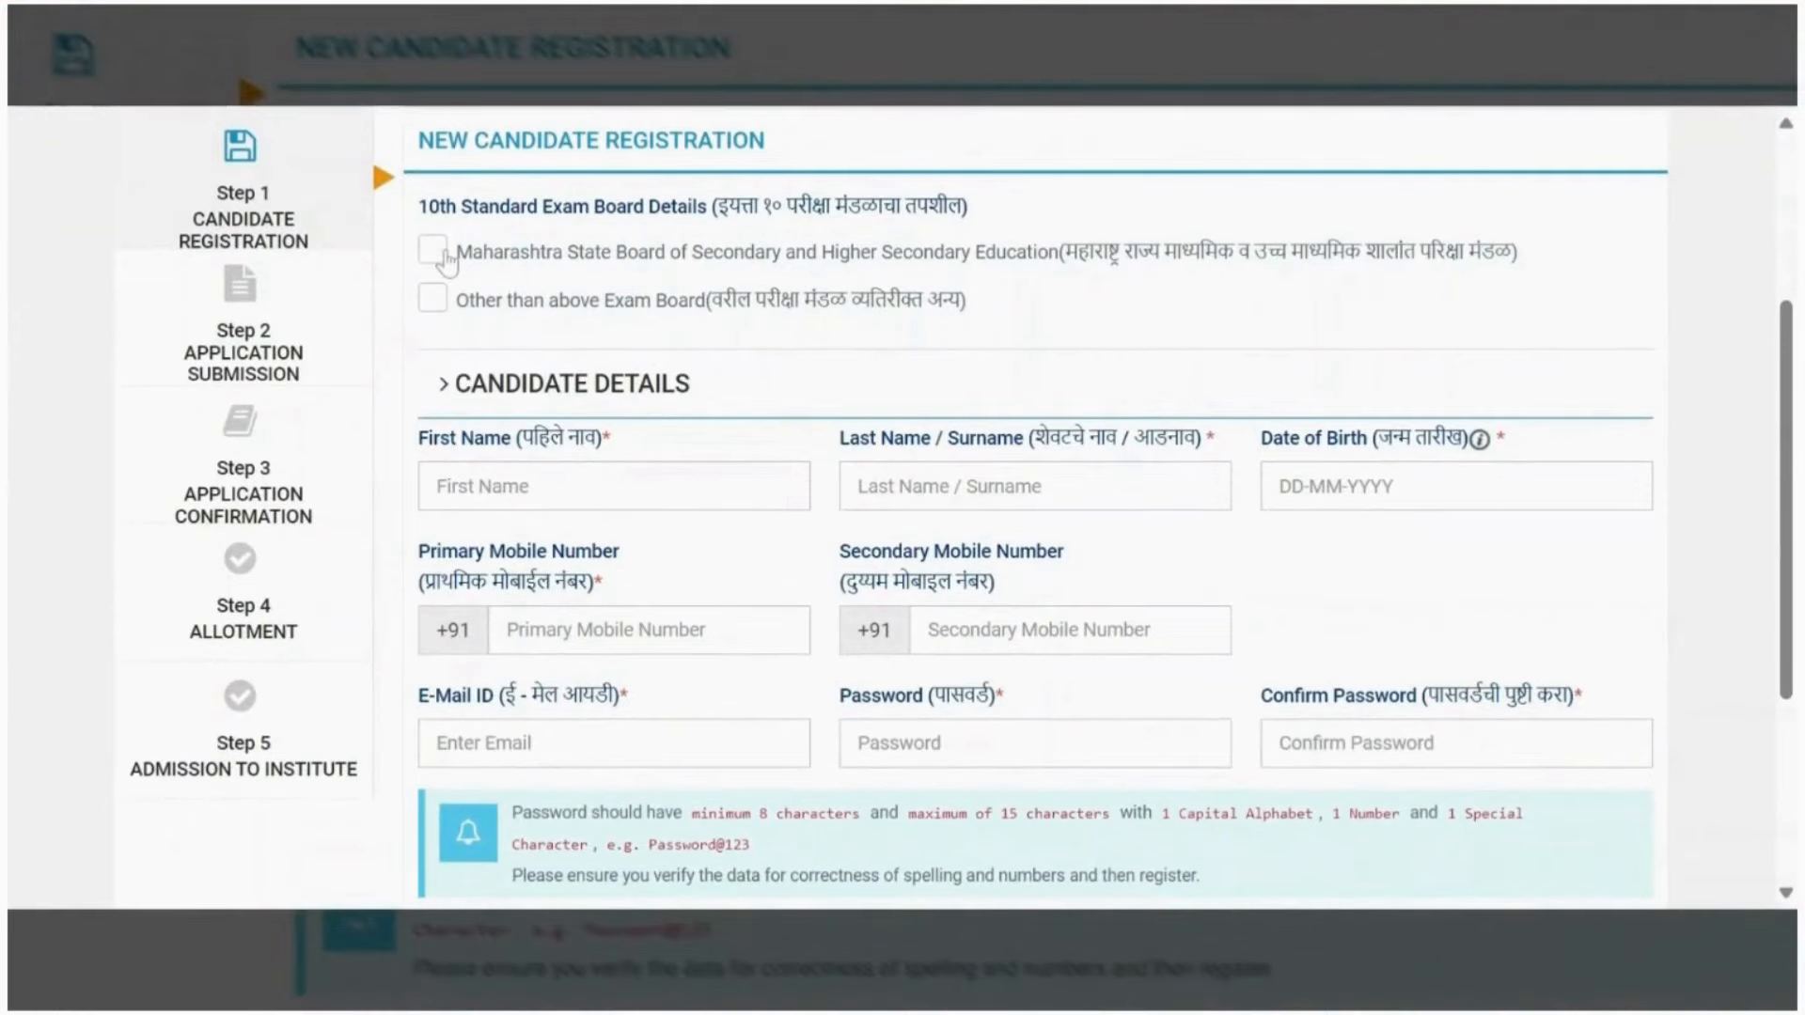
{"action": "left_click", "coordinate": [432, 301]}
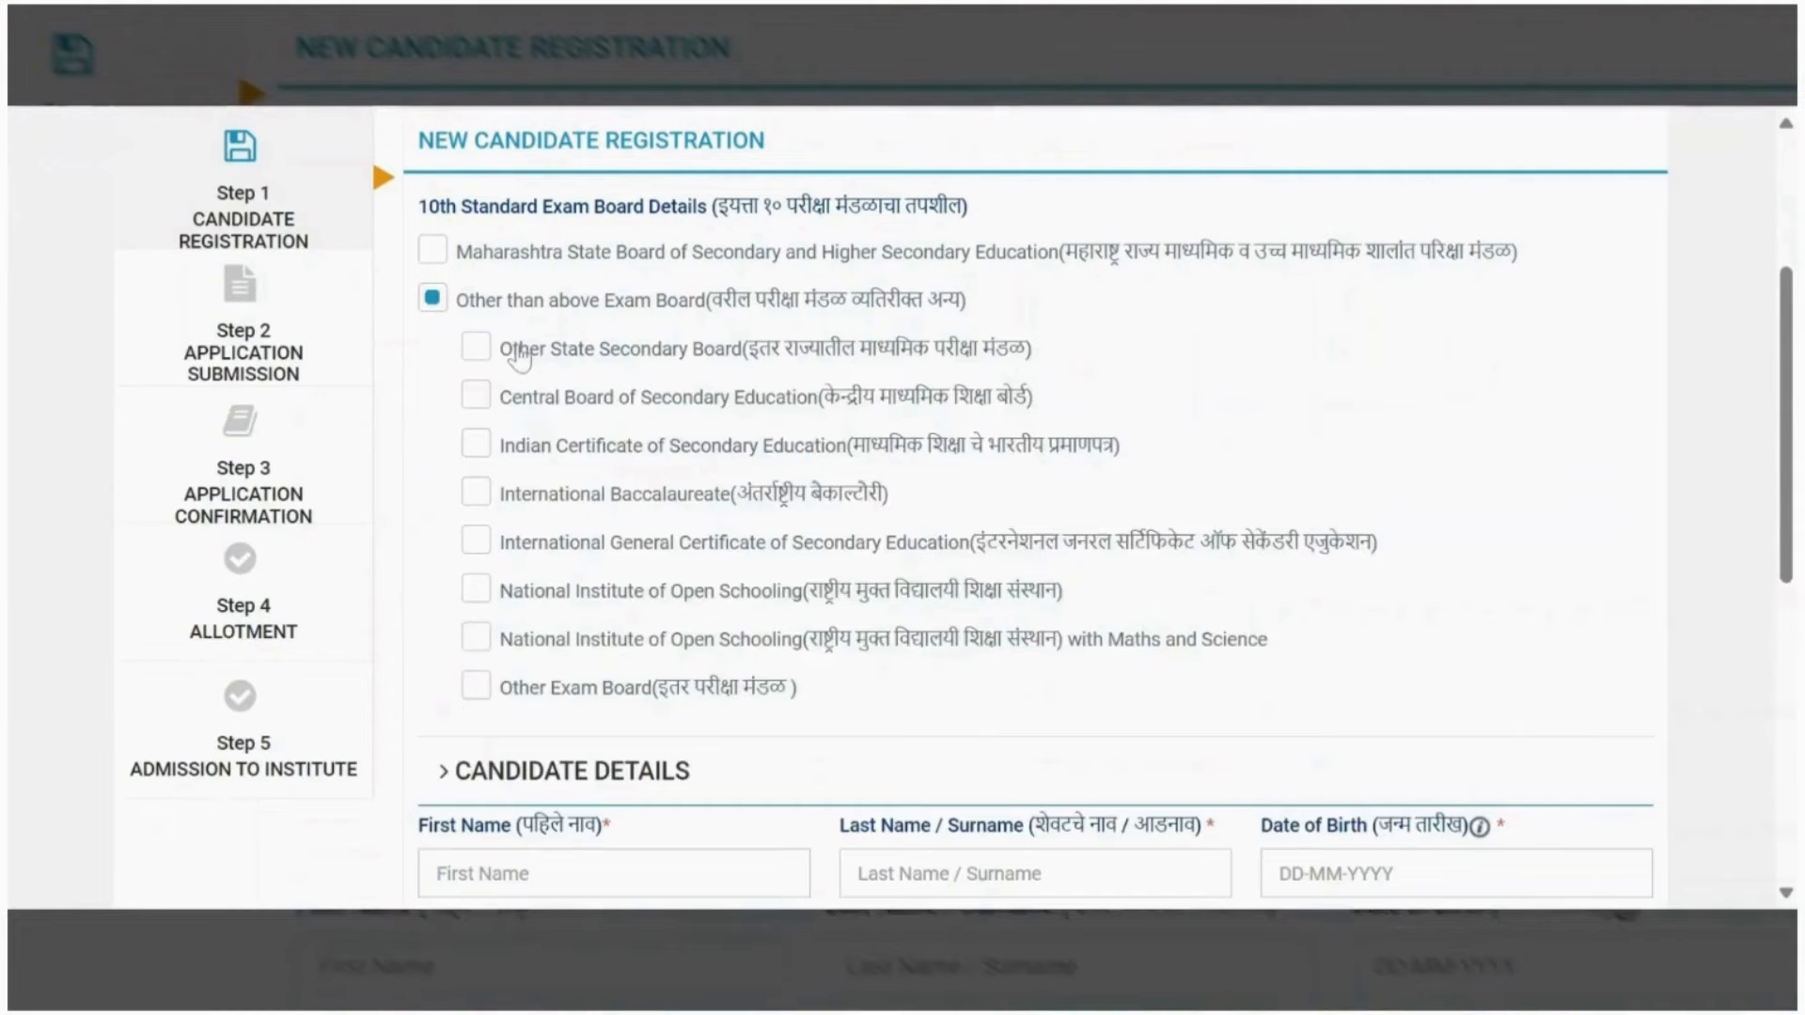
{"action": "left_click", "coordinate": [432, 250]}
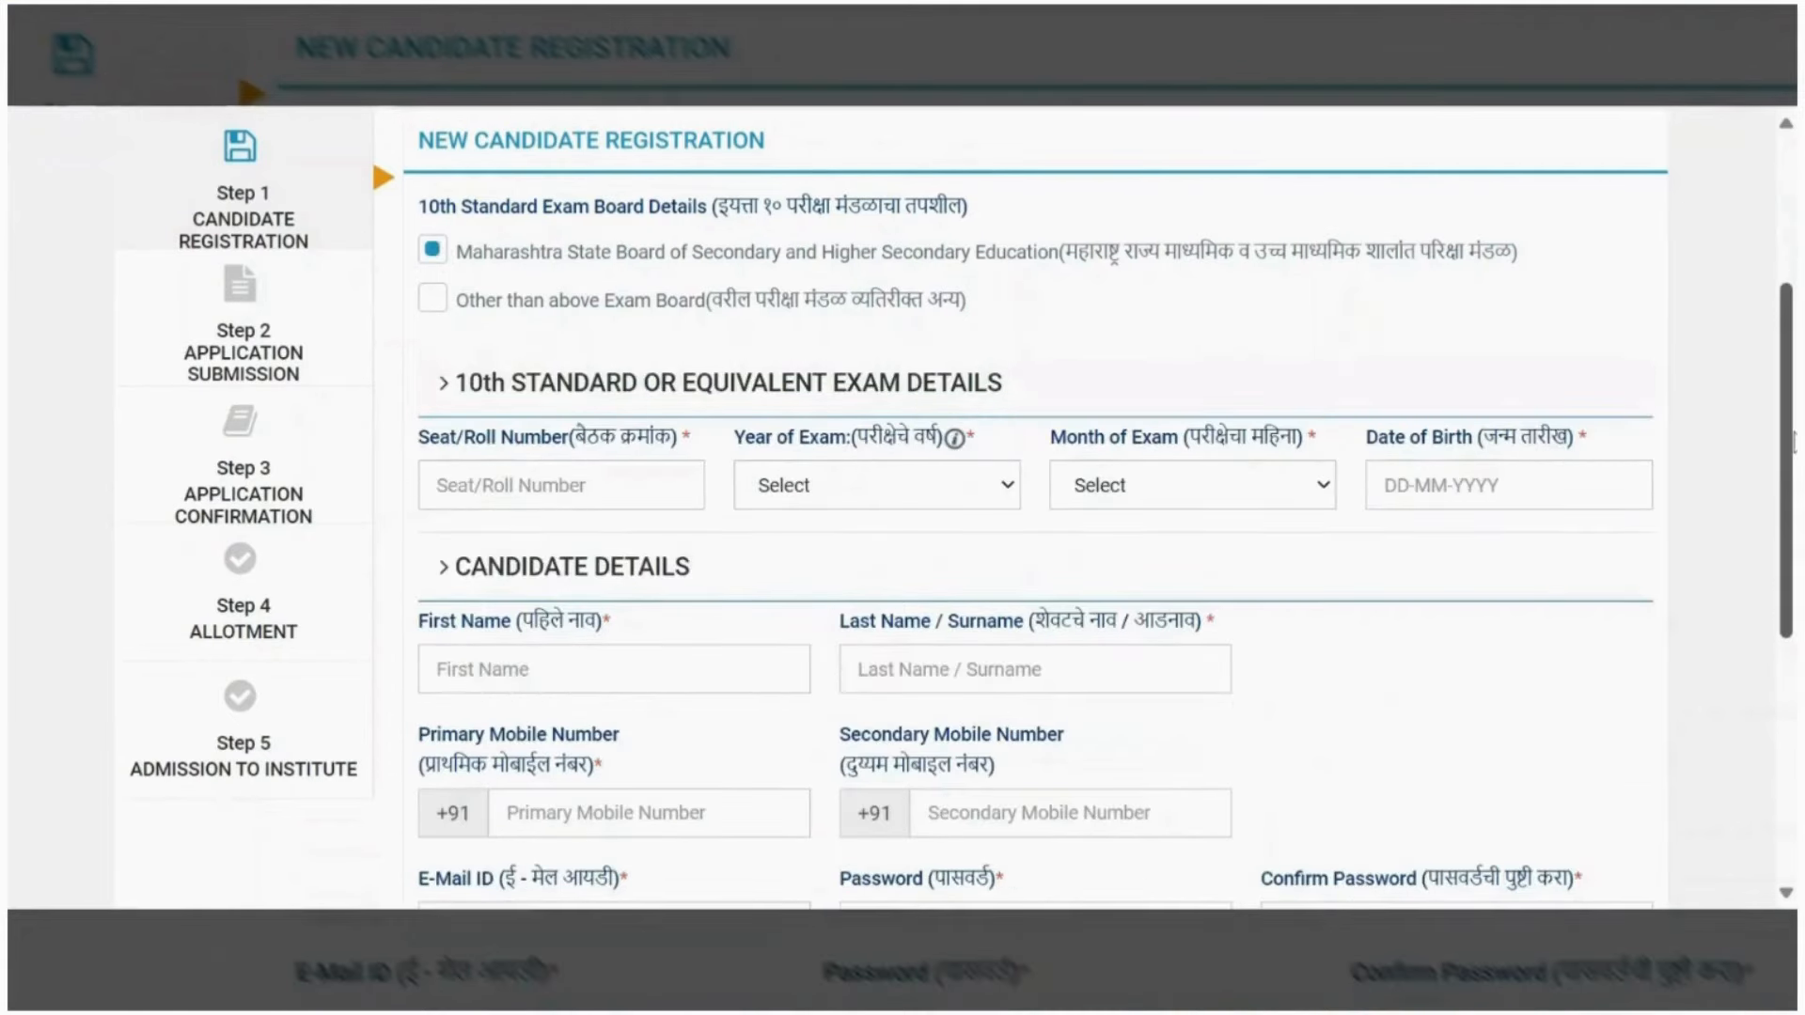
- Fill in the 10th standard exam details with the seat number, exam year 2024, exam month March and the candidate's date of birth
{"action": "left_click_drag", "start_coordinate": [1794, 442], "coordinate": [1794, 492]}
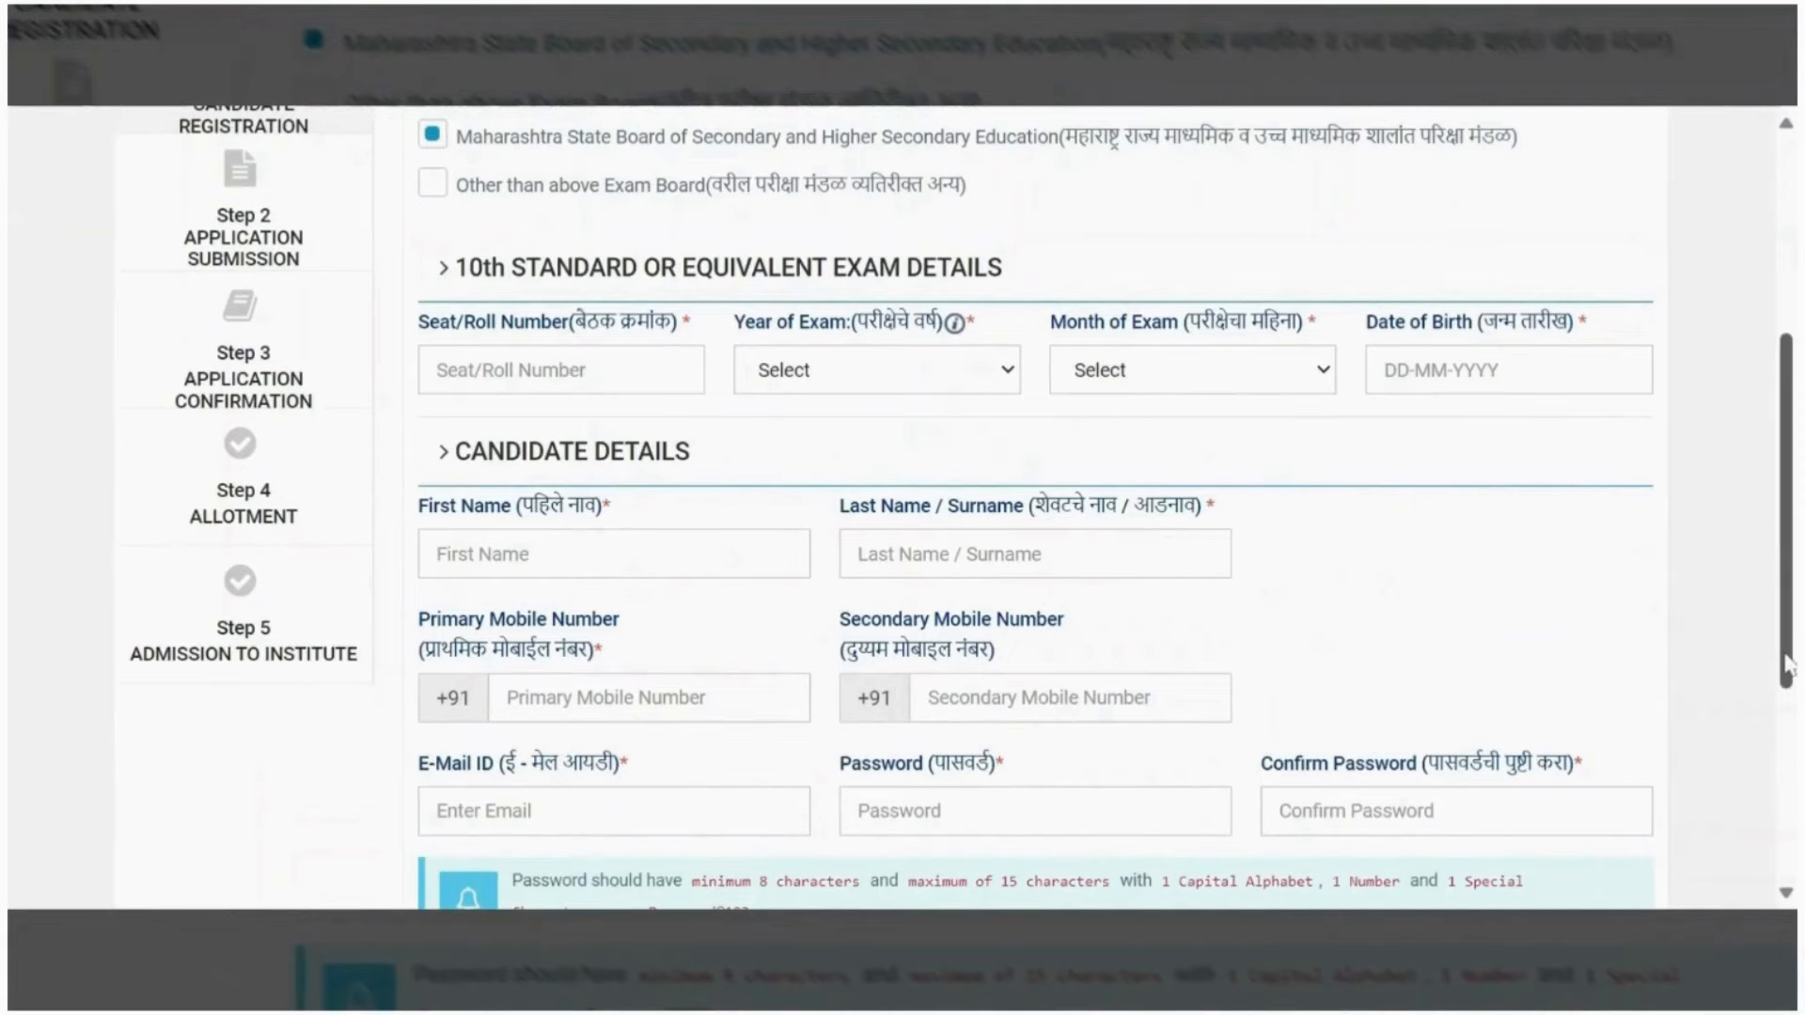
{"action": "left_click_drag", "start_coordinate": [1786, 667], "coordinate": [1786, 791]}
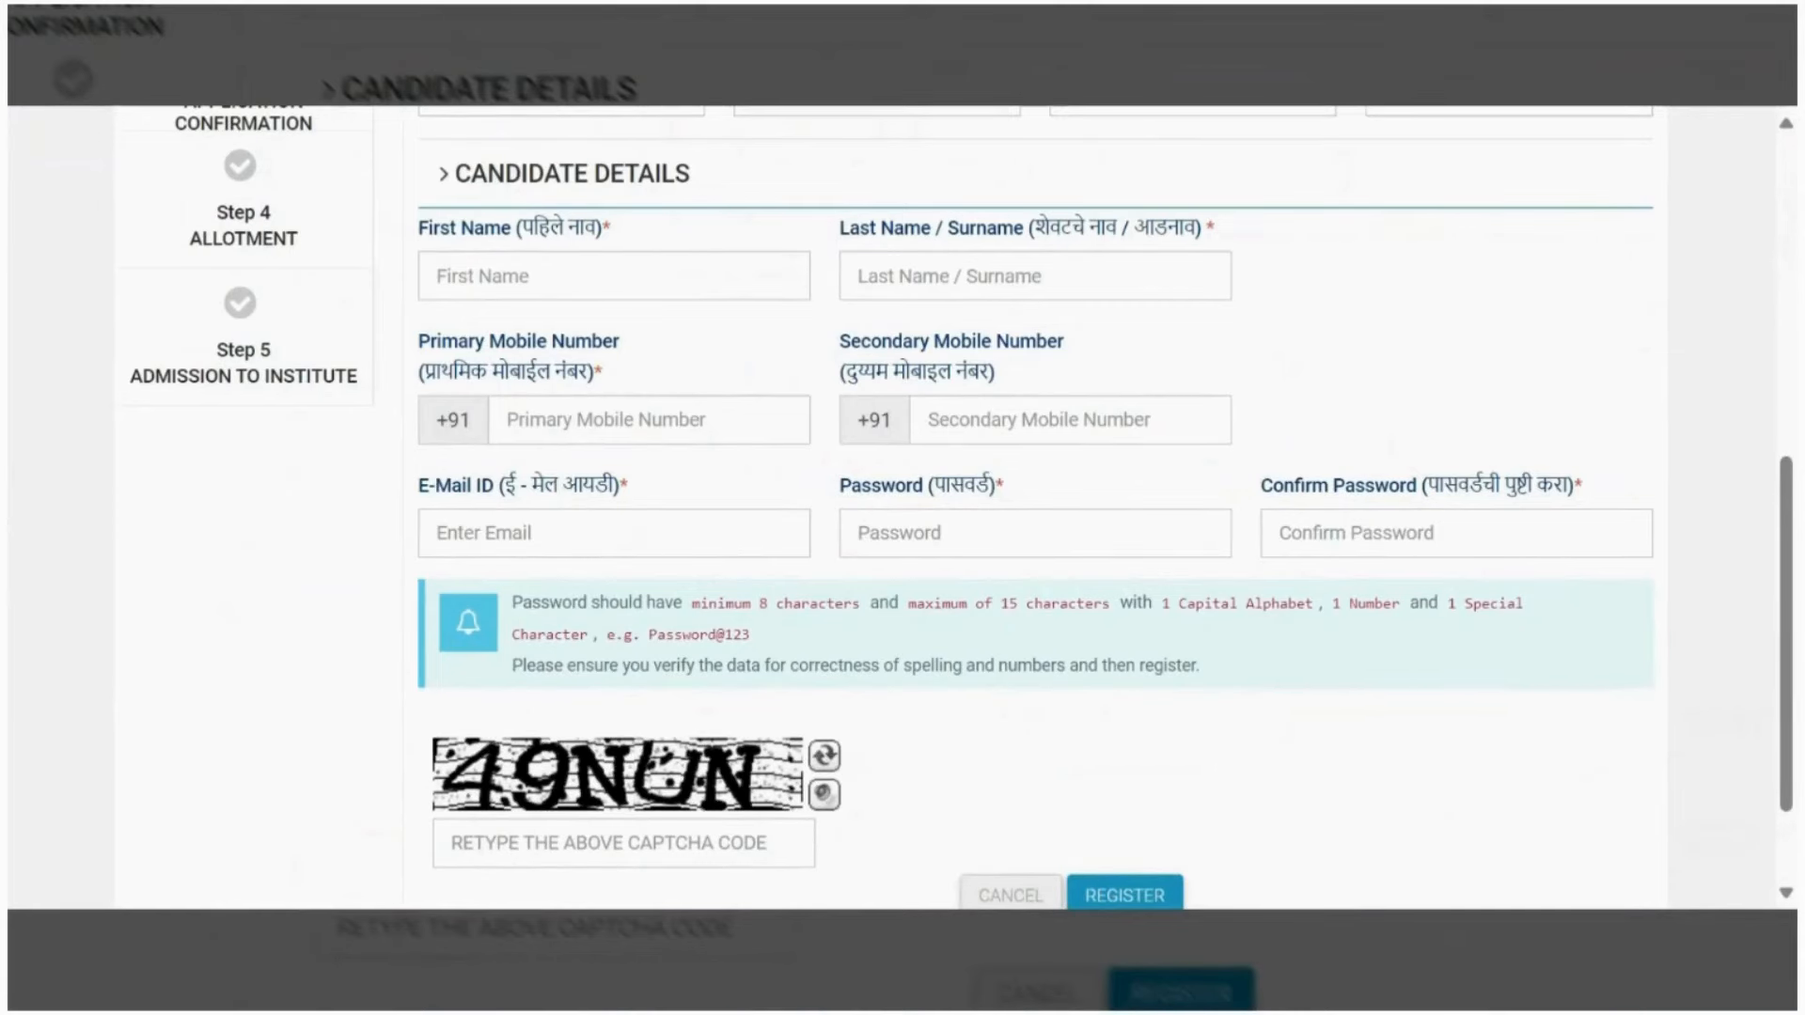
{"action": "scroll", "coordinate": [1789, 658], "scroll_direction": "up", "scroll_amount": 2}
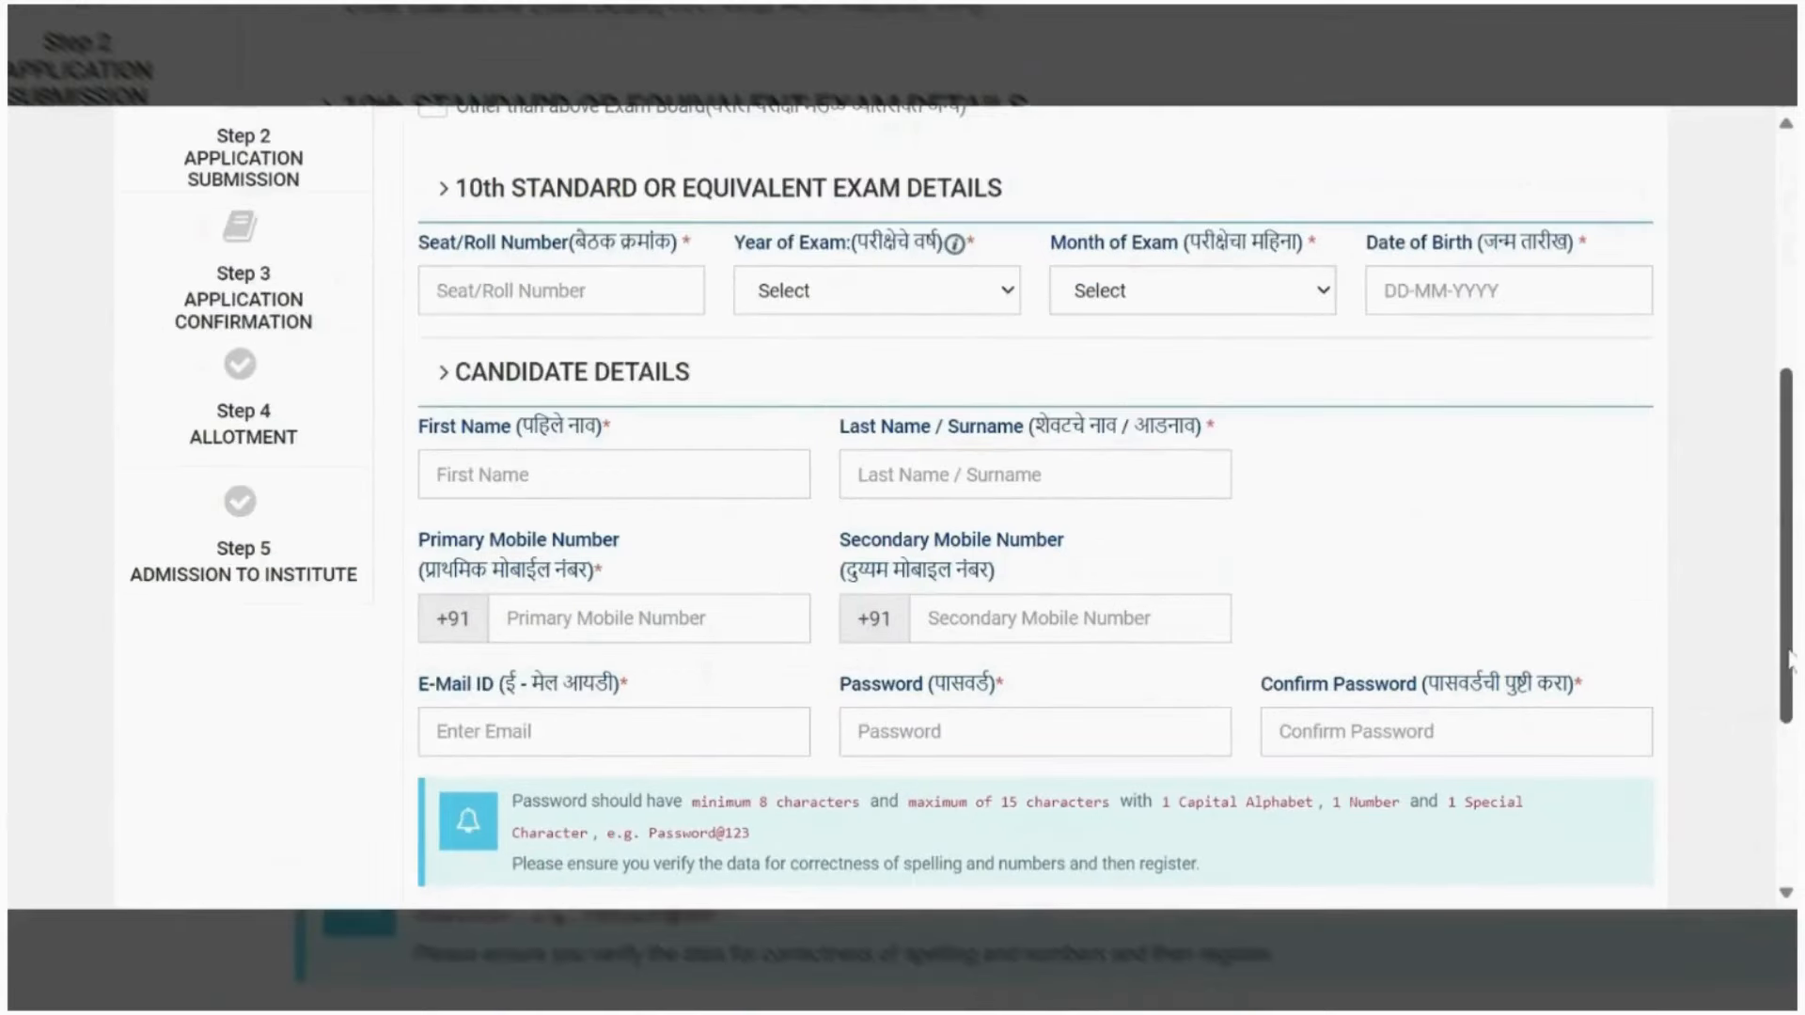
{"action": "left_click_drag", "start_coordinate": [1789, 660], "coordinate": [1793, 543]}
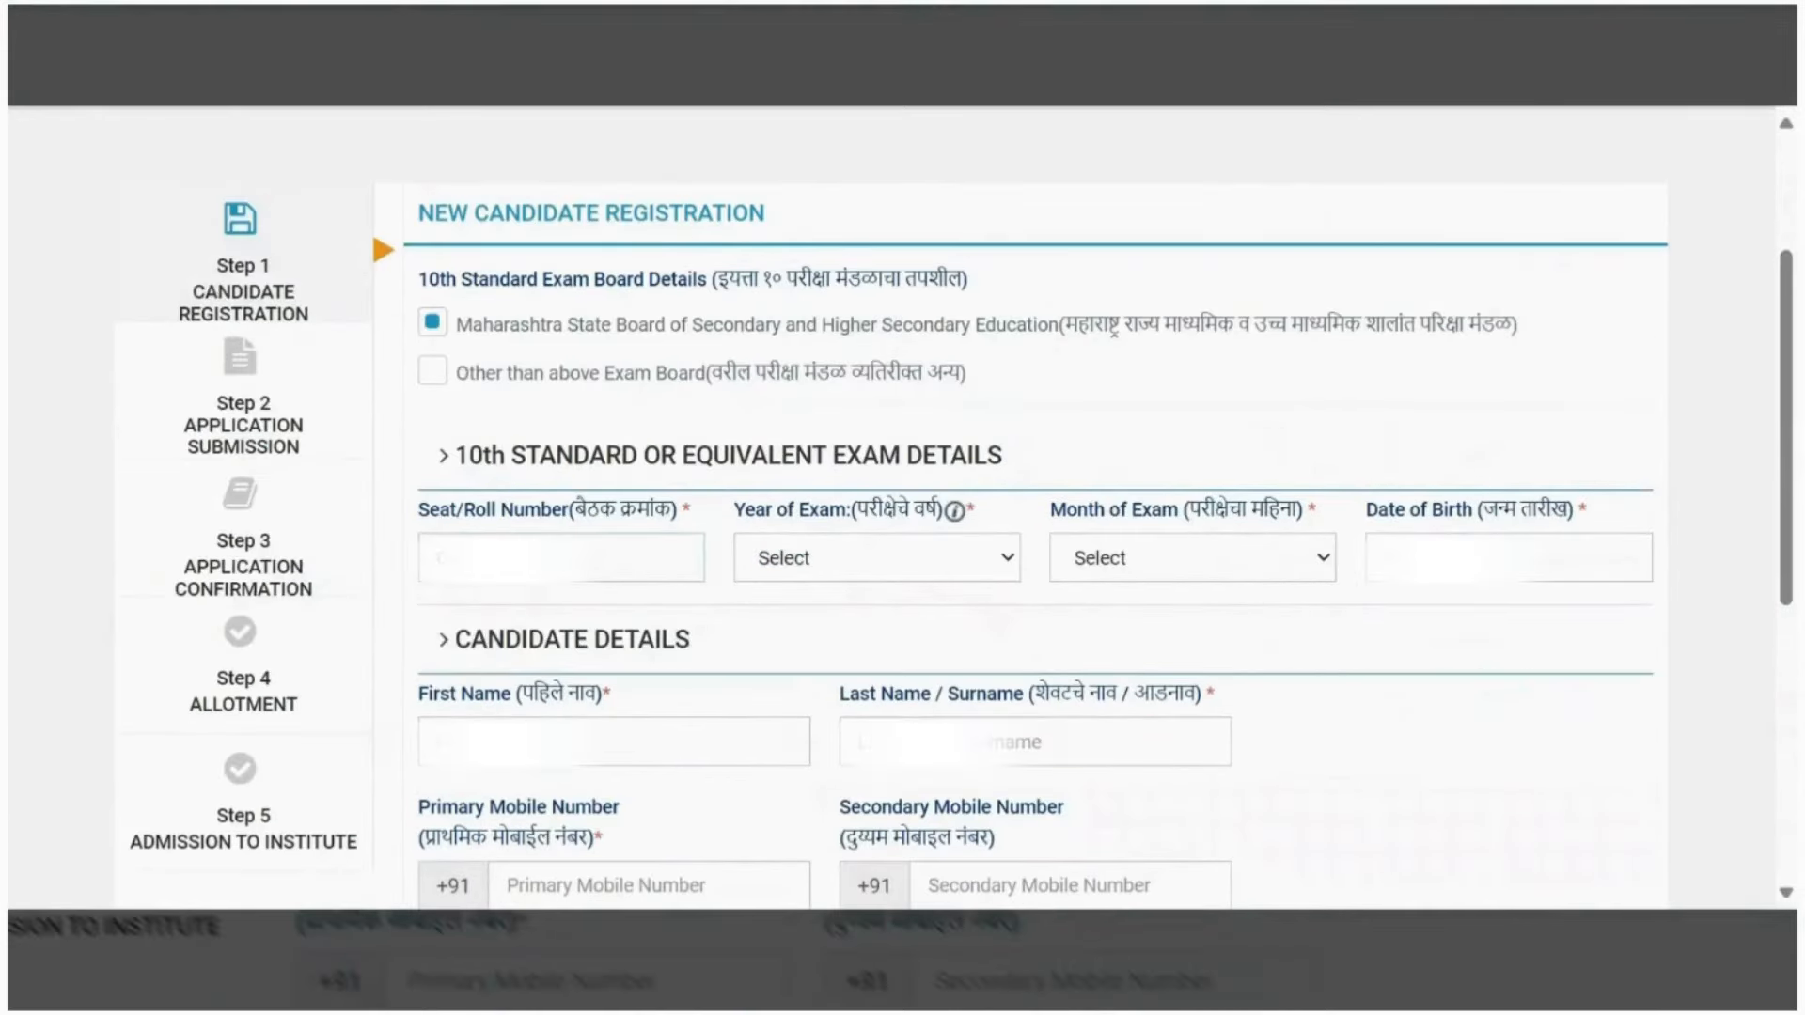
{"action": "mouse_move", "coordinate": [954, 511]}
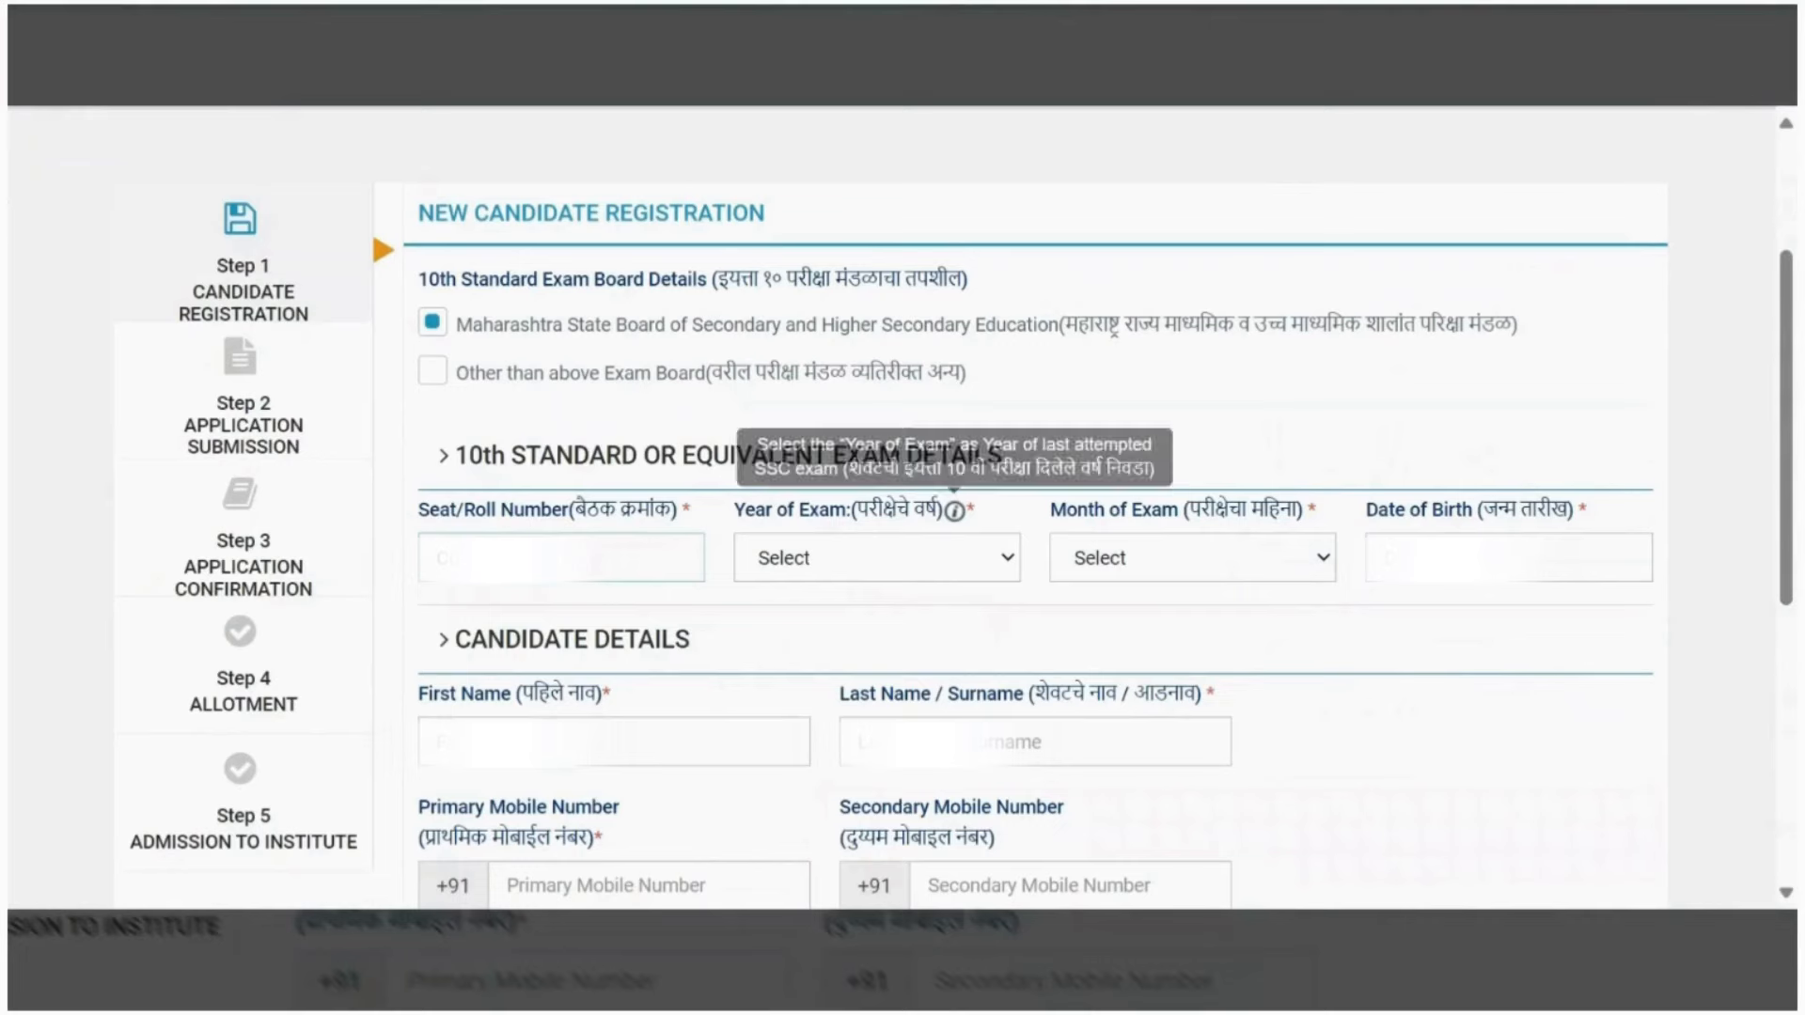
{"action": "left_click", "coordinate": [860, 558]}
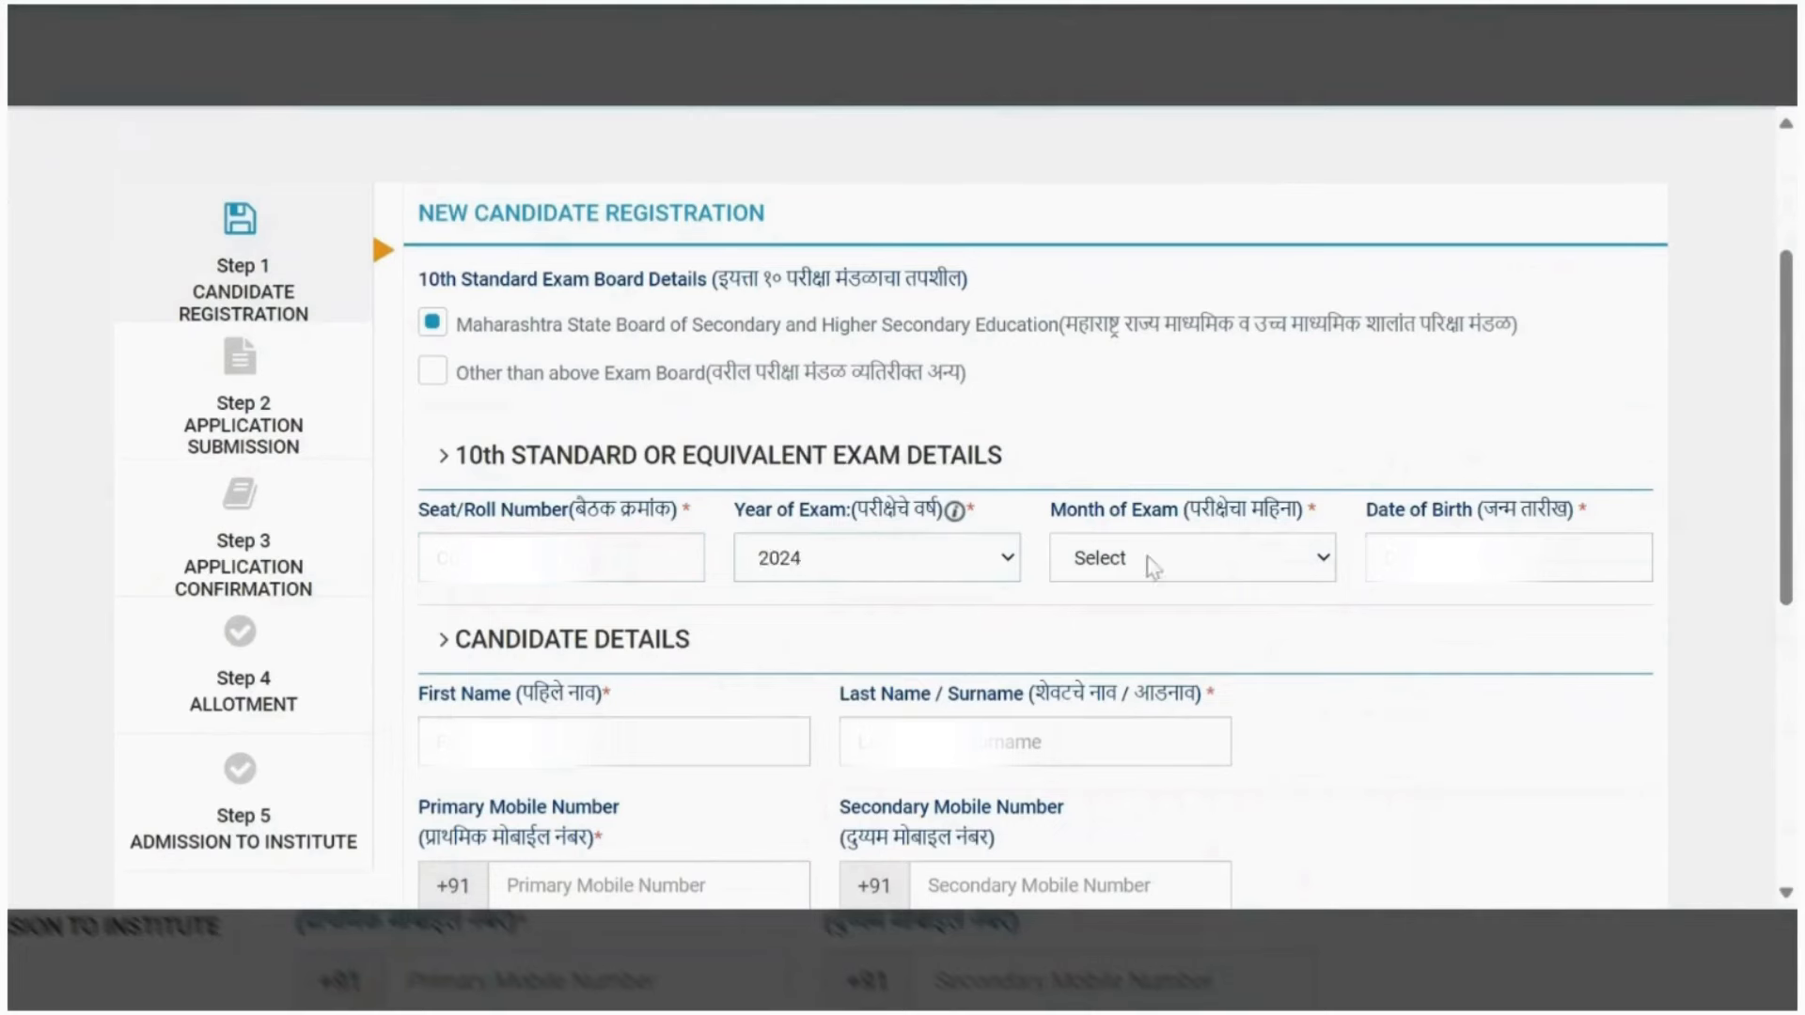
{"action": "left_click", "coordinate": [1165, 632]}
{"action": "left_click", "coordinate": [1429, 558]}
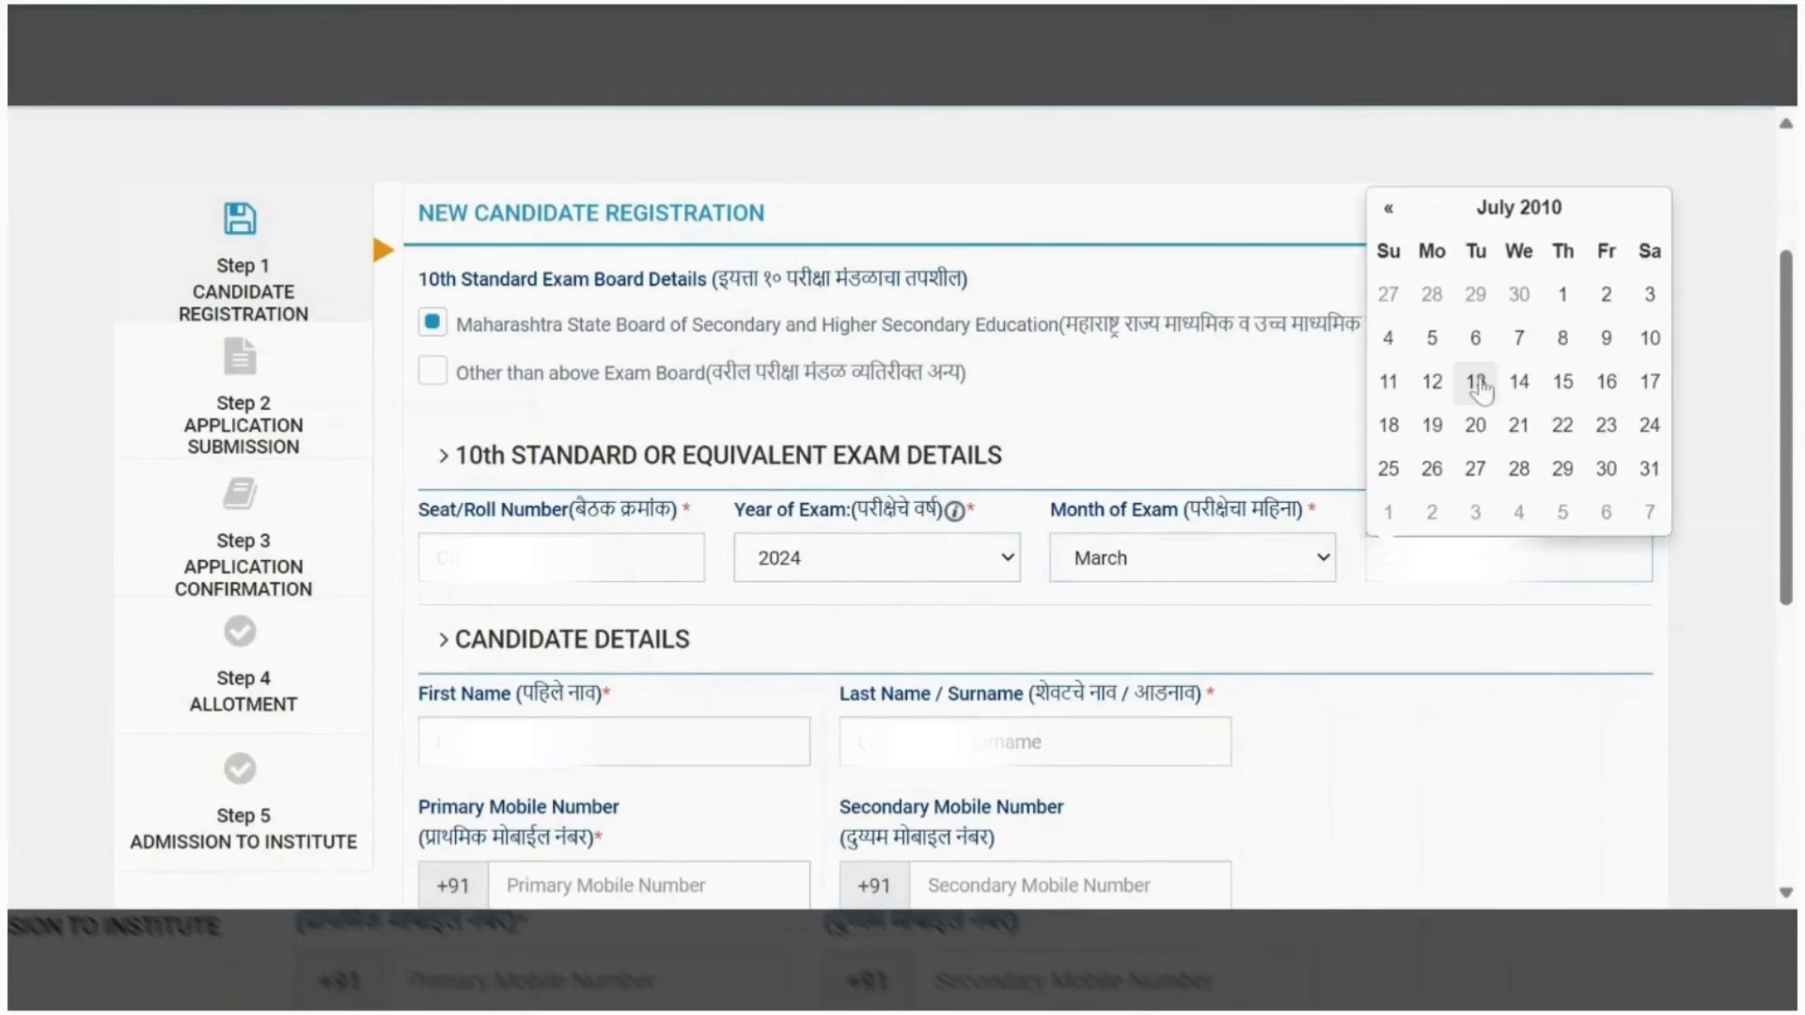
{"action": "left_click", "coordinate": [1565, 294]}
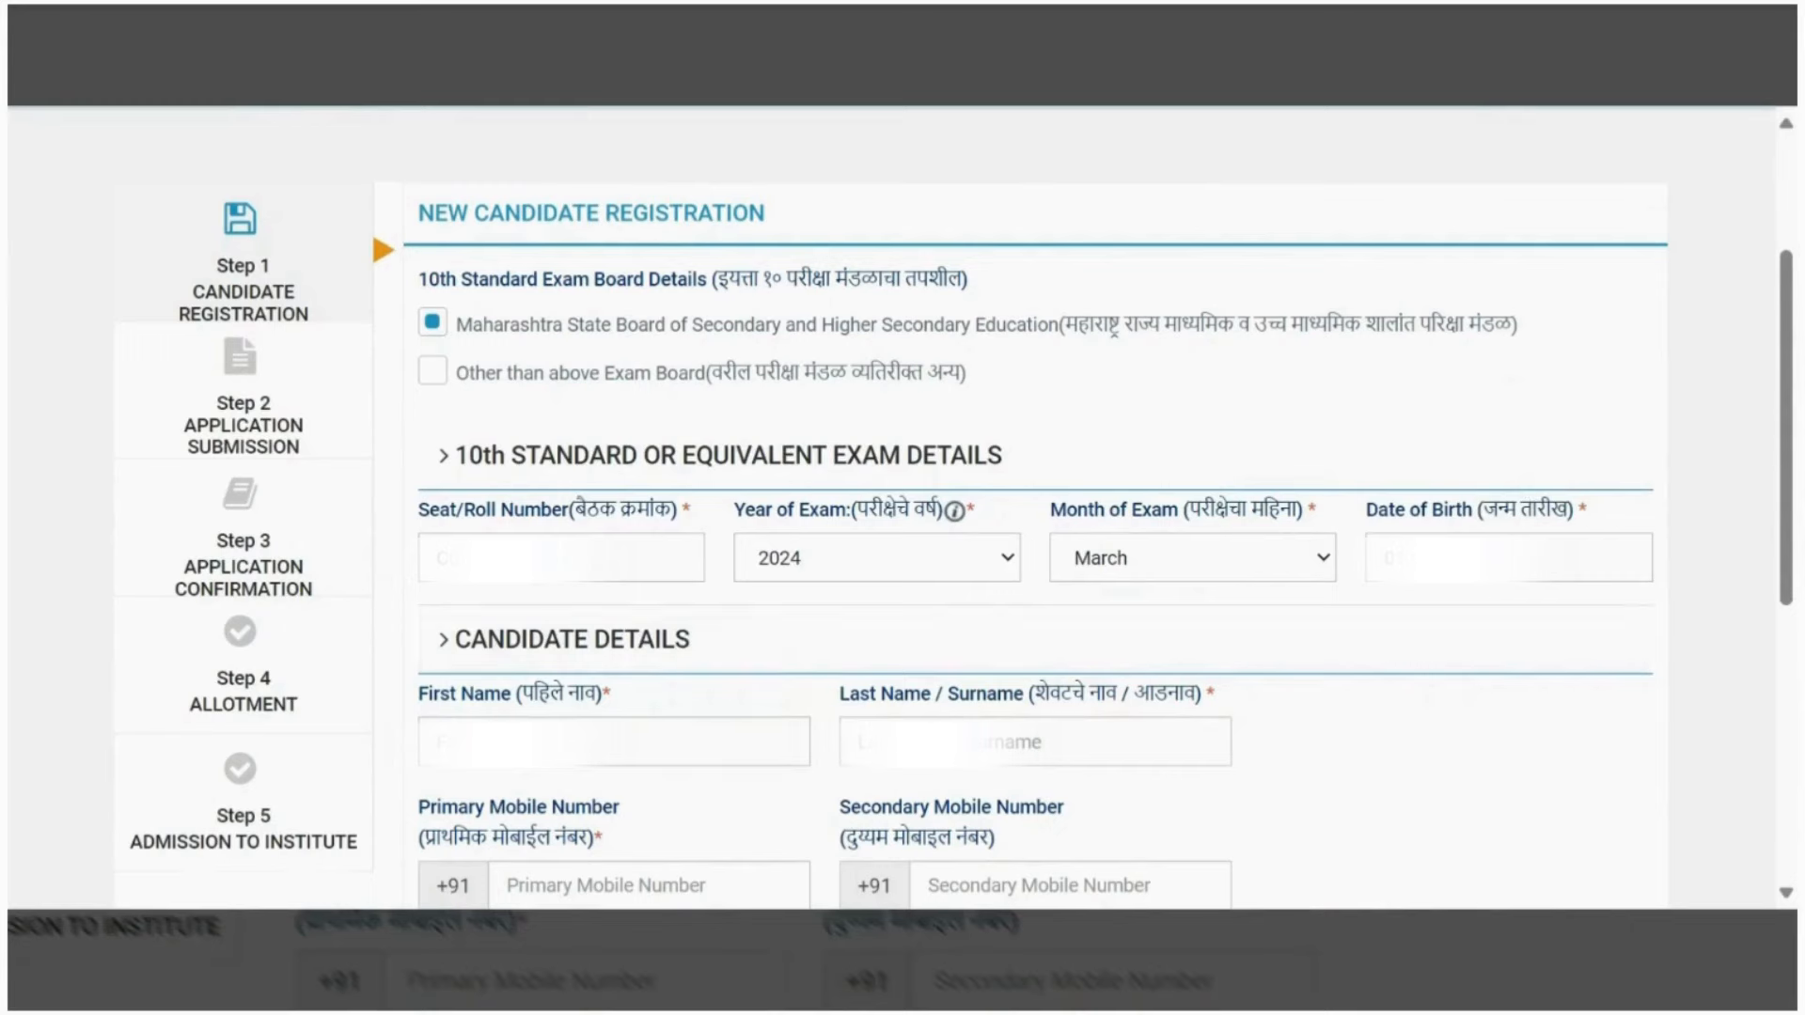
- Enter the candidate's first name and last name in the candidate details
{"action": "key", "text": "Tab"}
{"action": "type", "text": "JA"}
{"action": "key", "text": "Tab"}
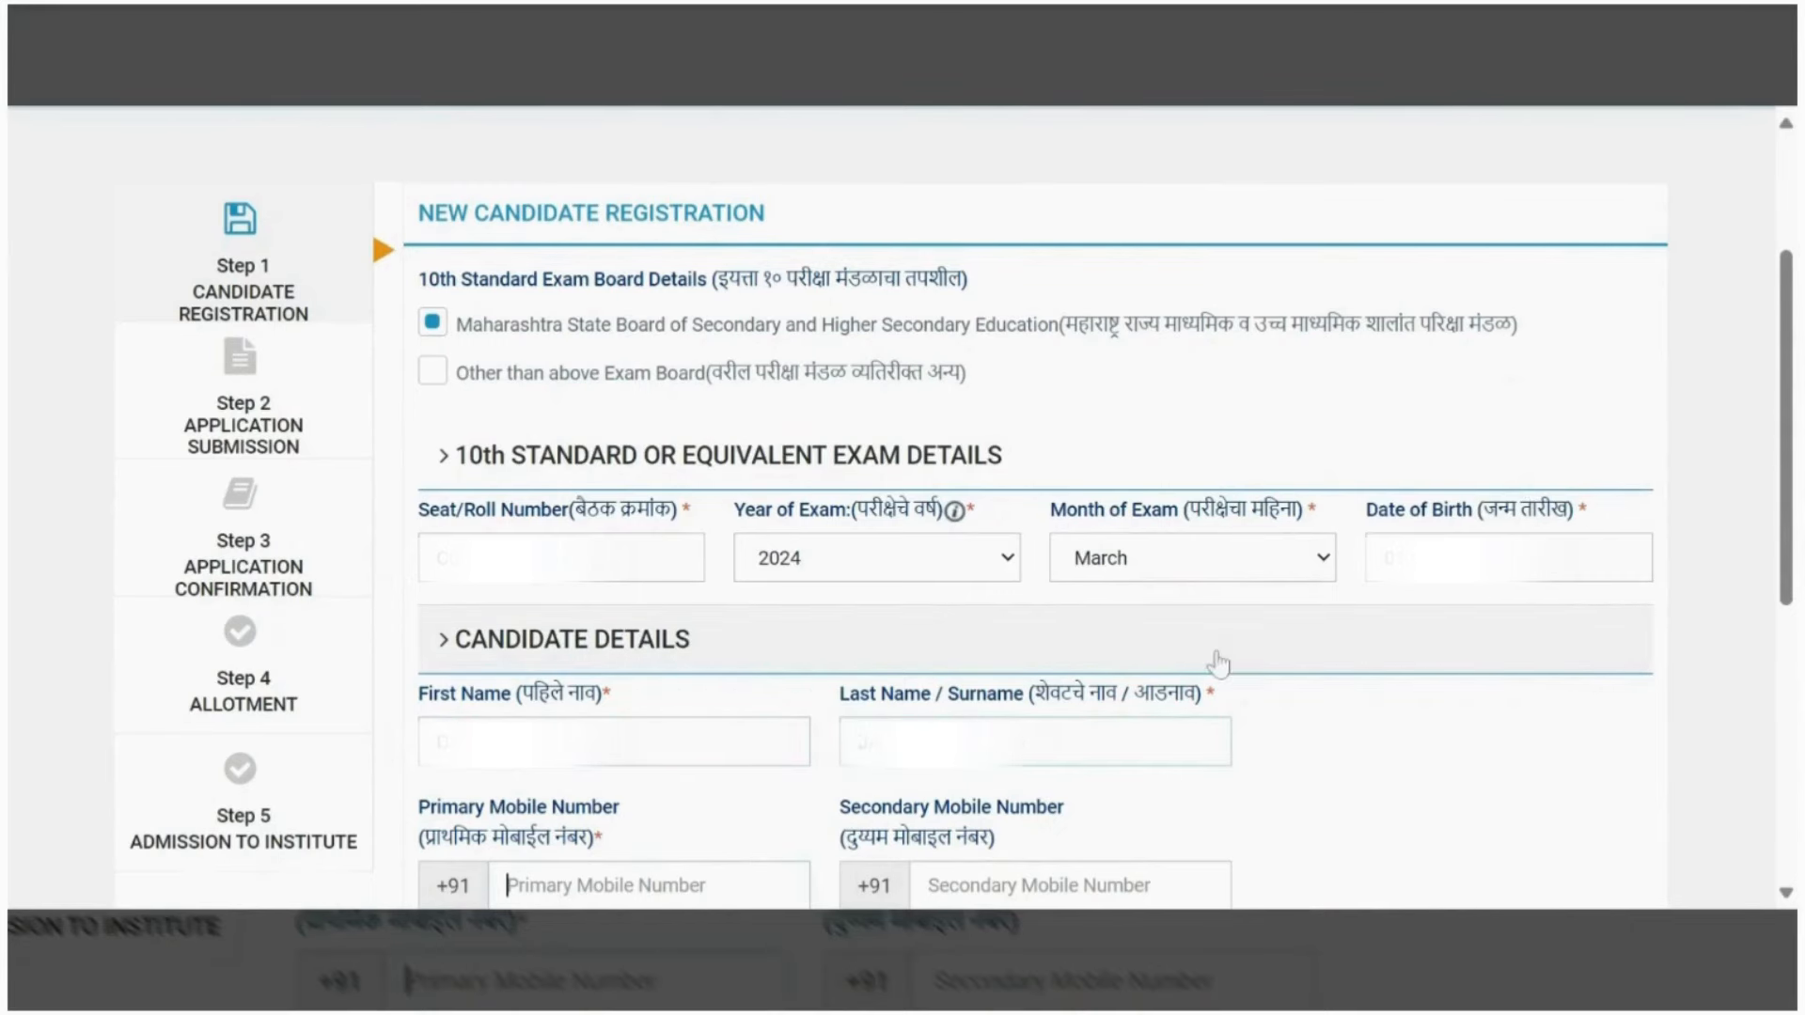
- Enter the primary mobile number, agree to the phone number notice, and verify the number with the OTP code
{"action": "scroll", "coordinate": [1791, 566], "scroll_direction": "down", "scroll_amount": 4}
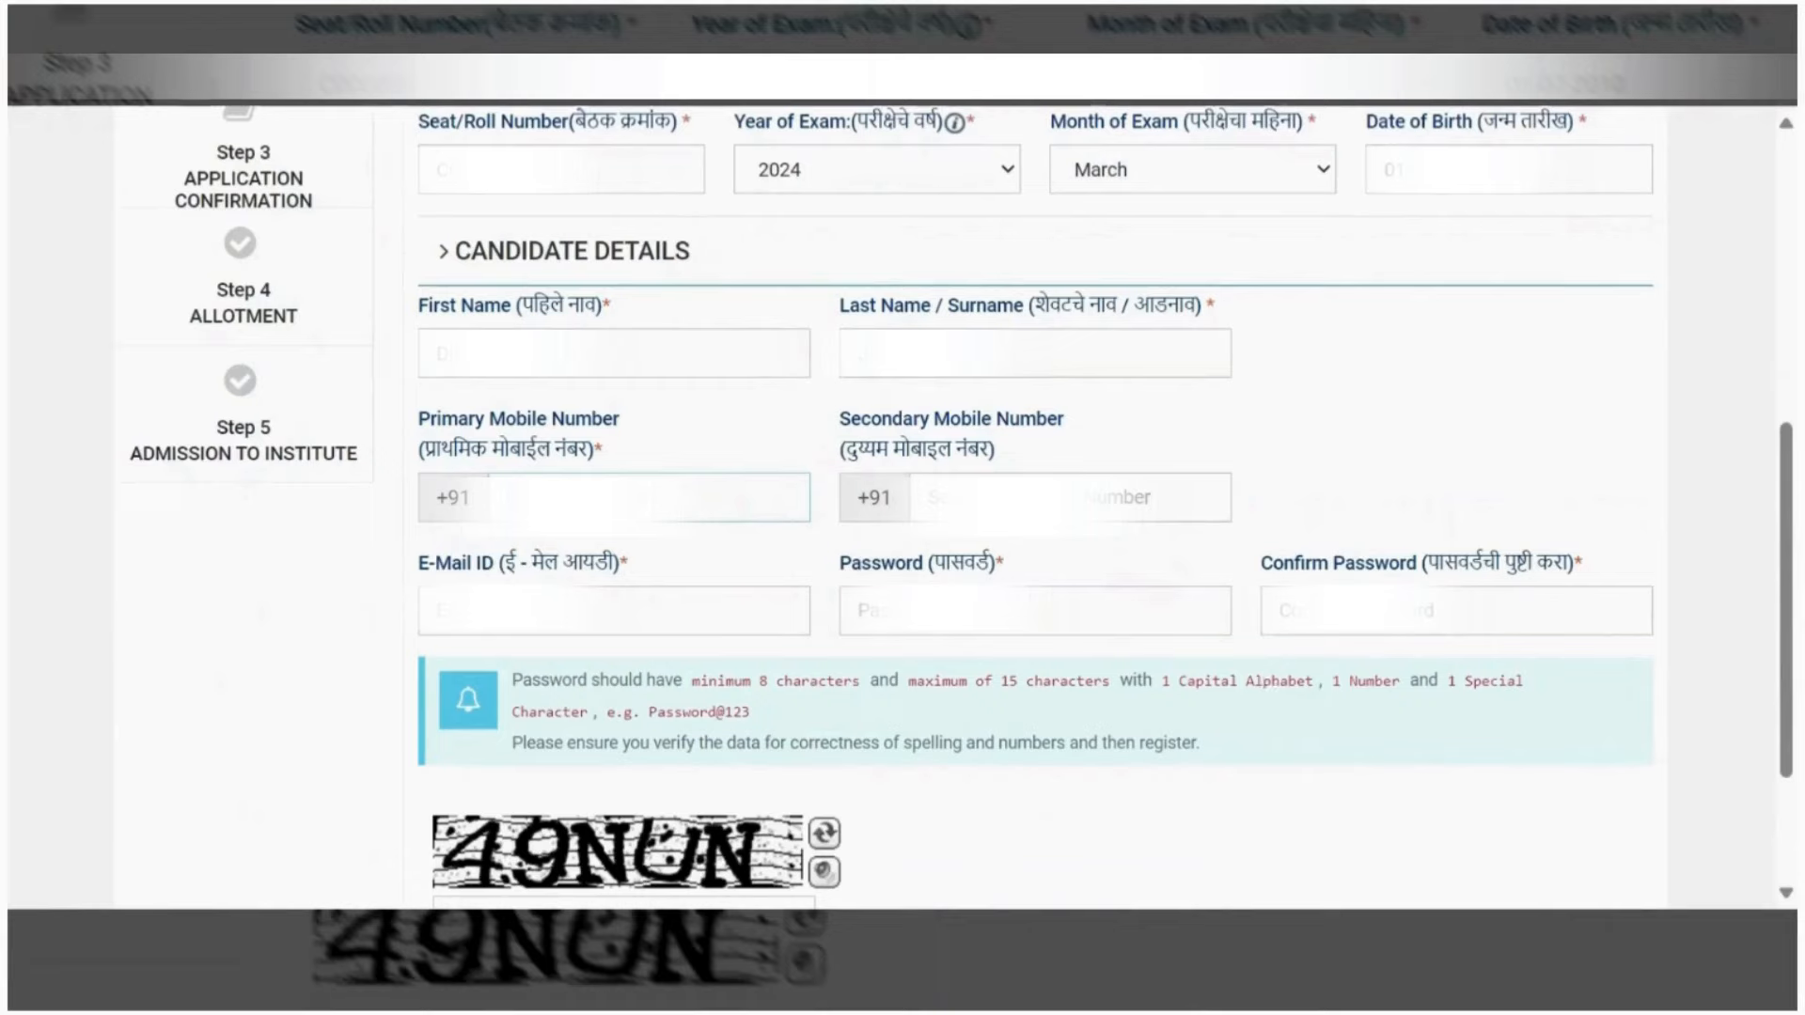
{"action": "key", "text": "Tab"}
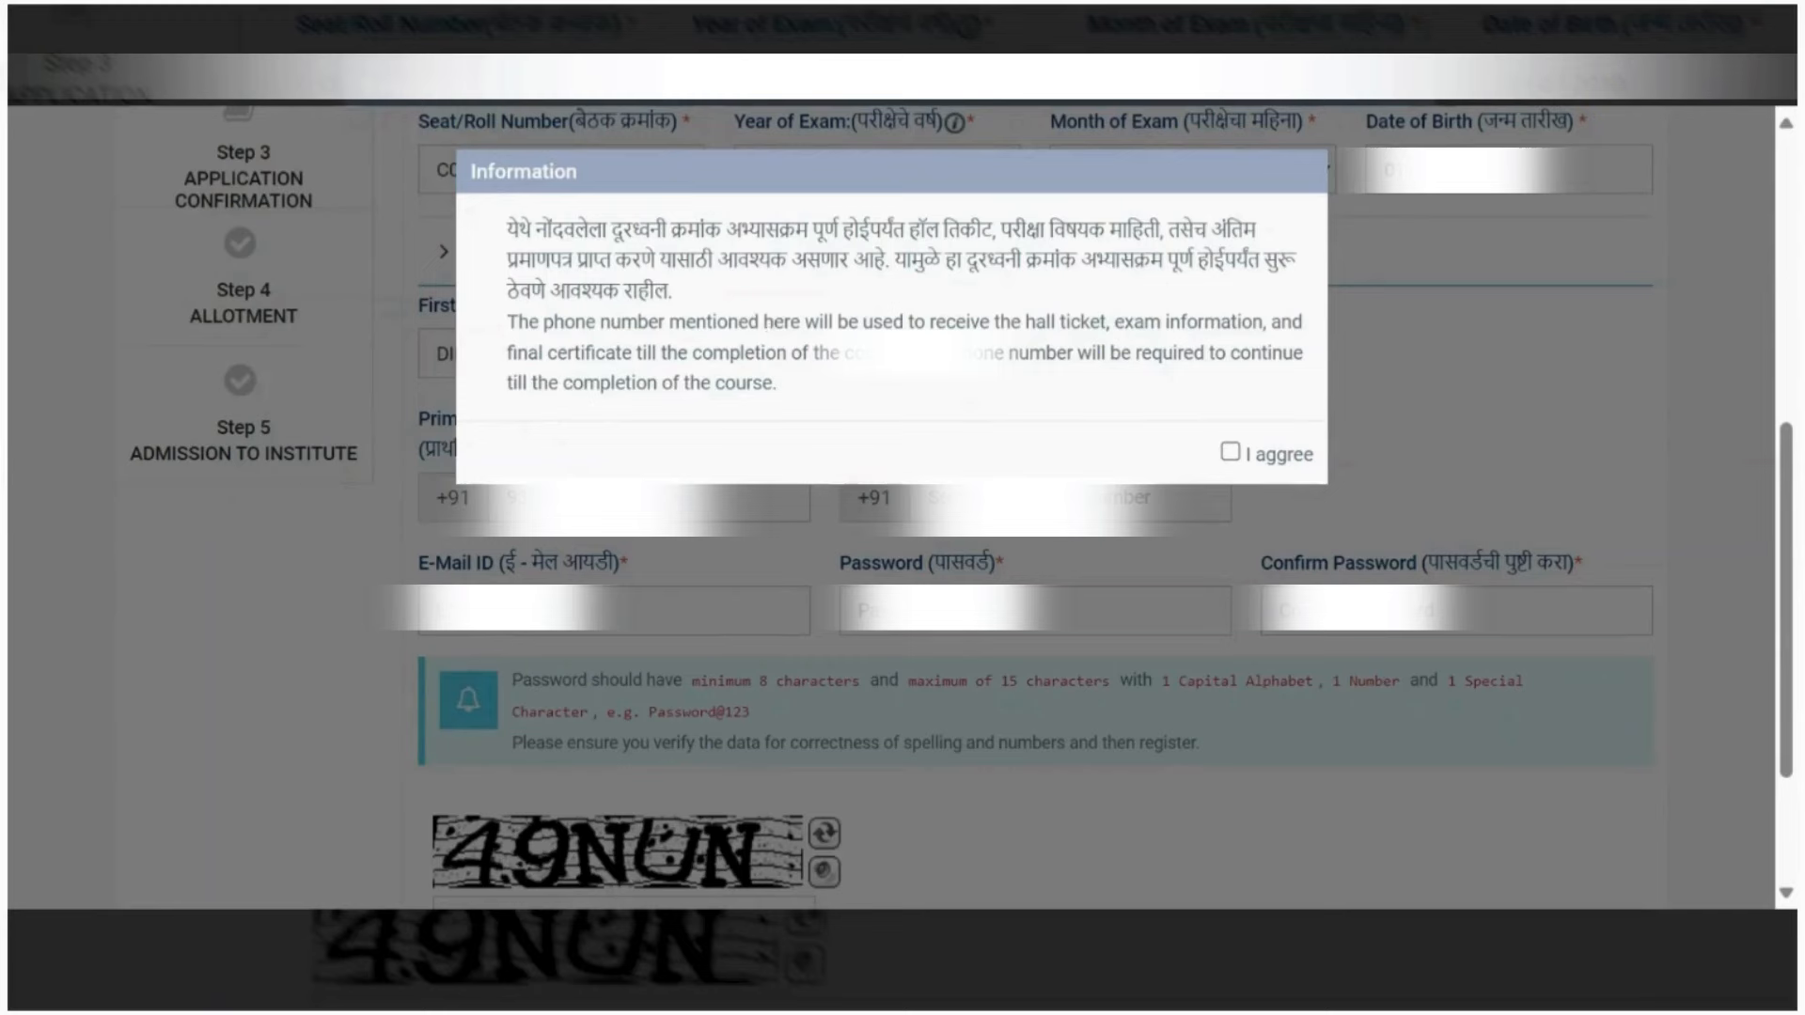
{"action": "left_click", "coordinate": [1231, 452]}
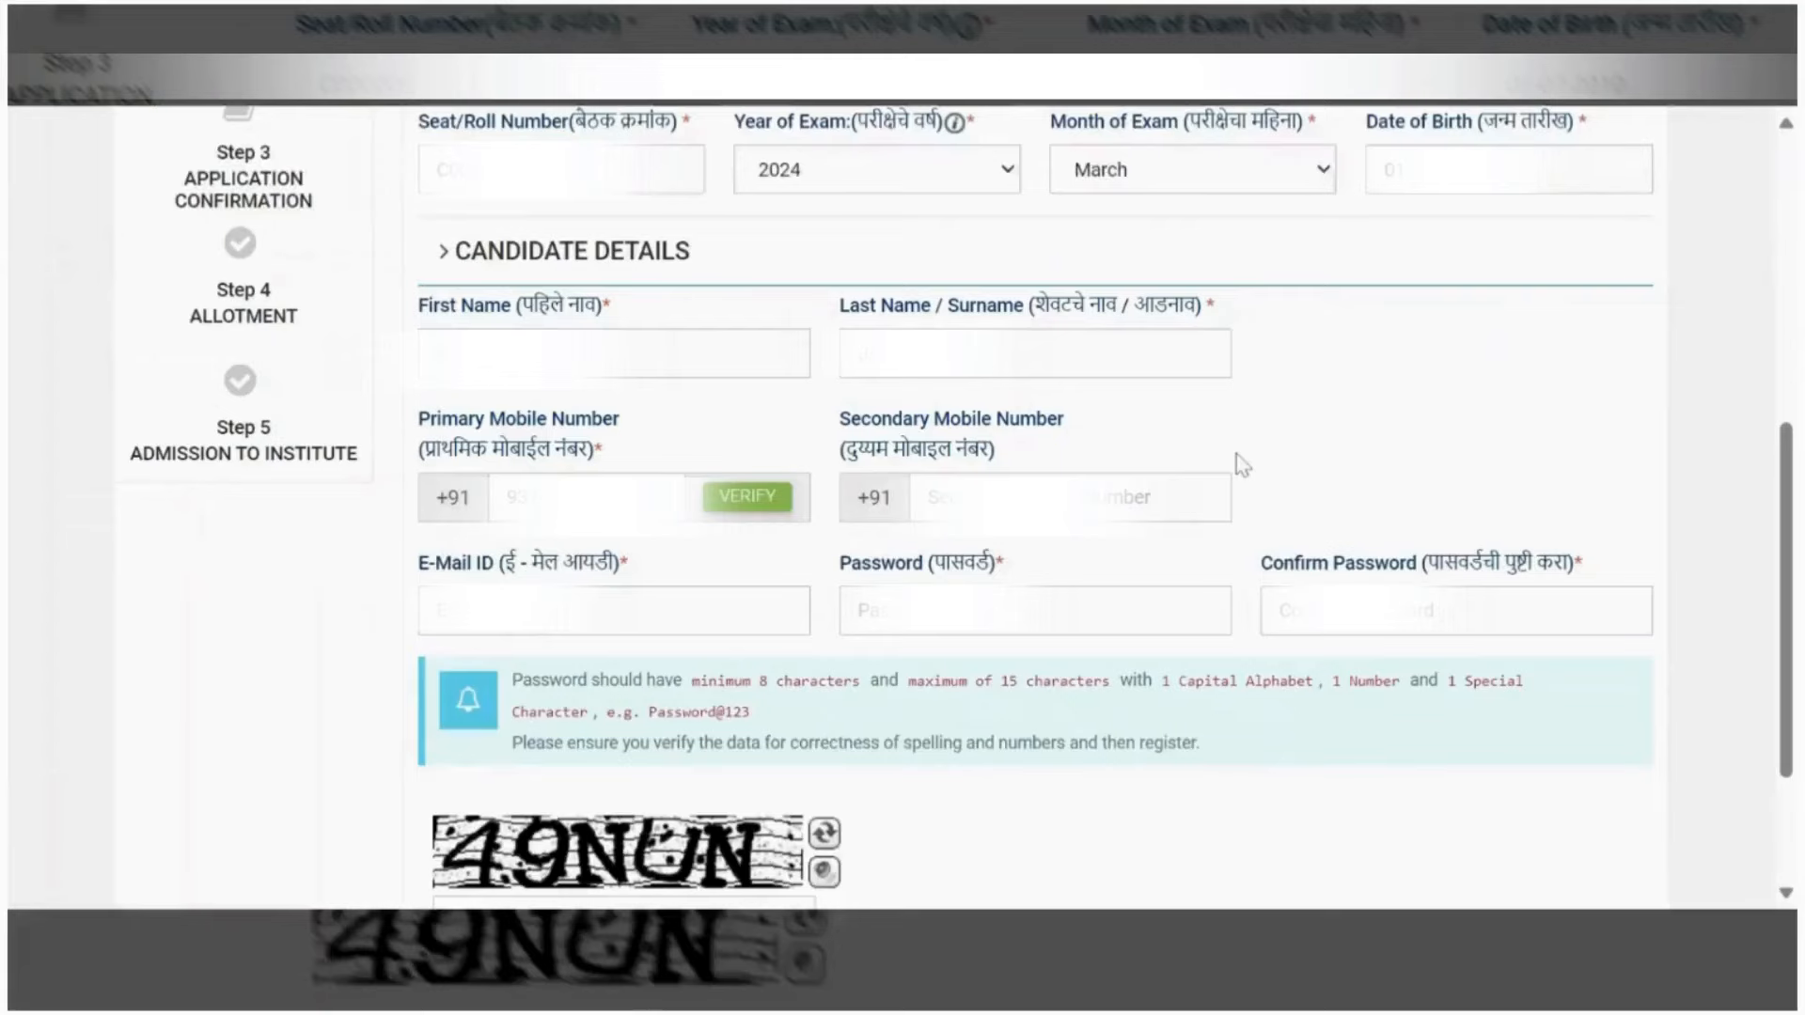
{"action": "left_click", "coordinate": [752, 500]}
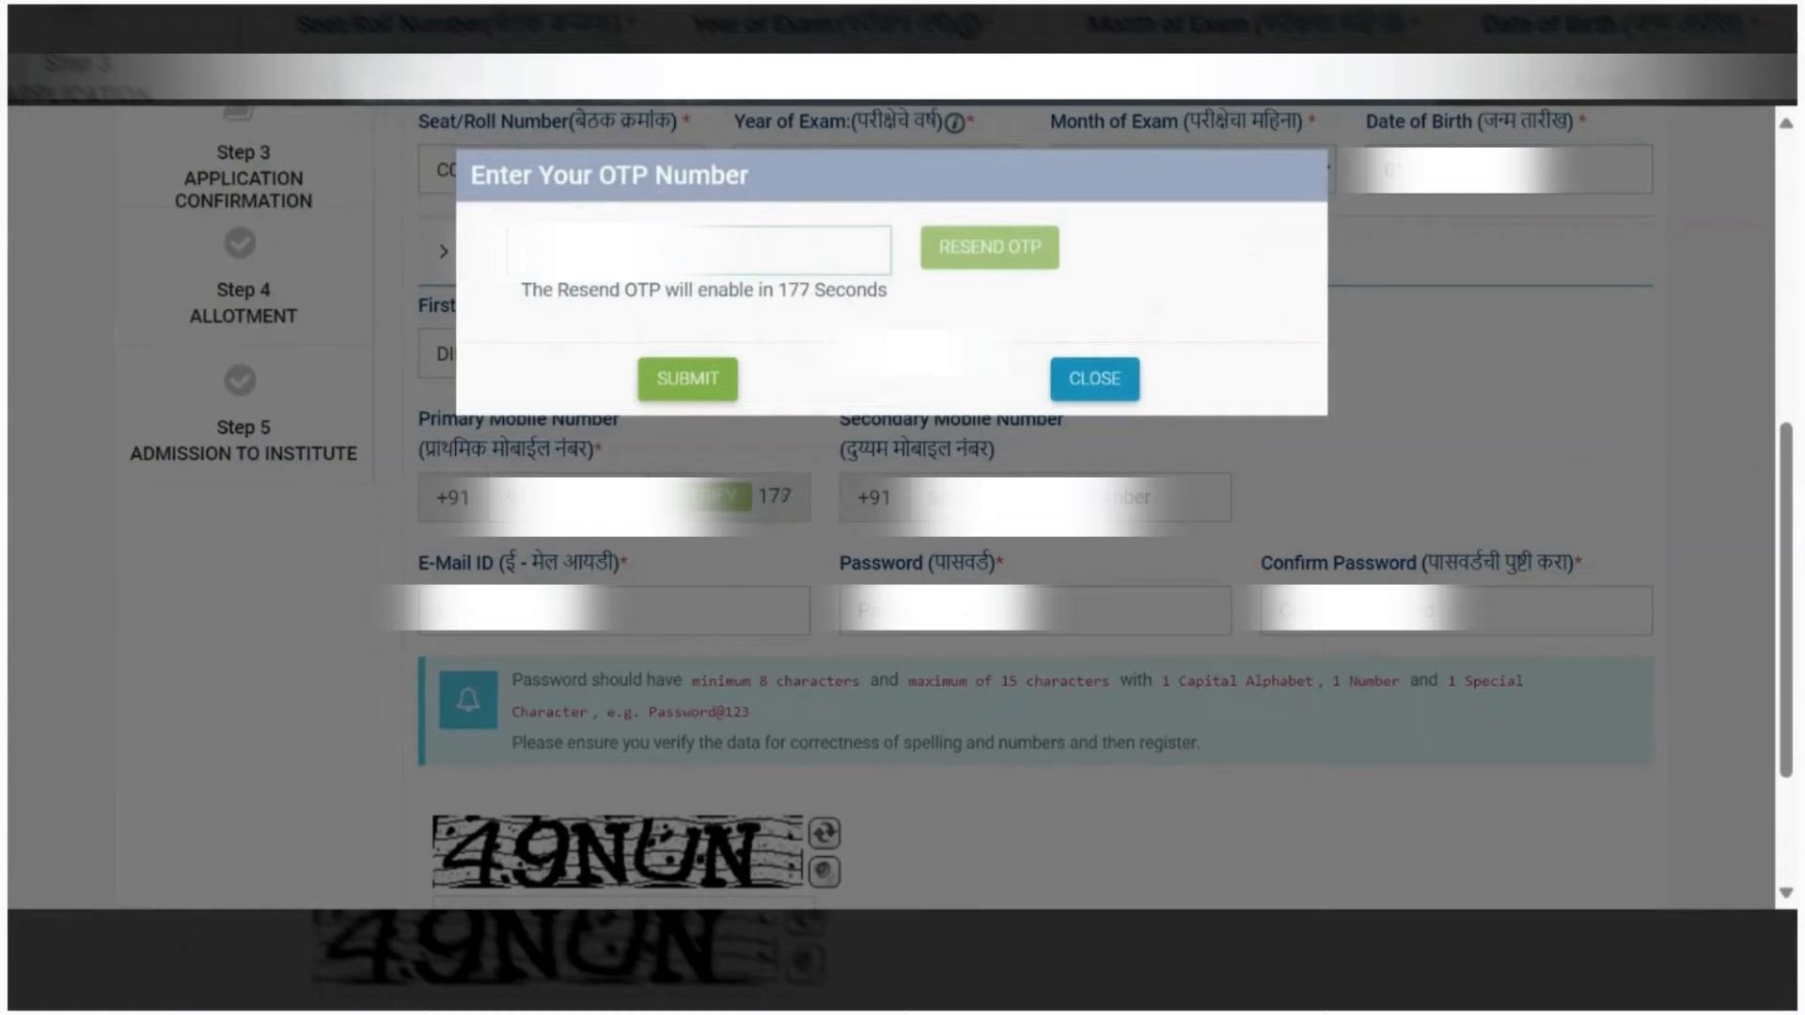
{"action": "left_click", "coordinate": [699, 380]}
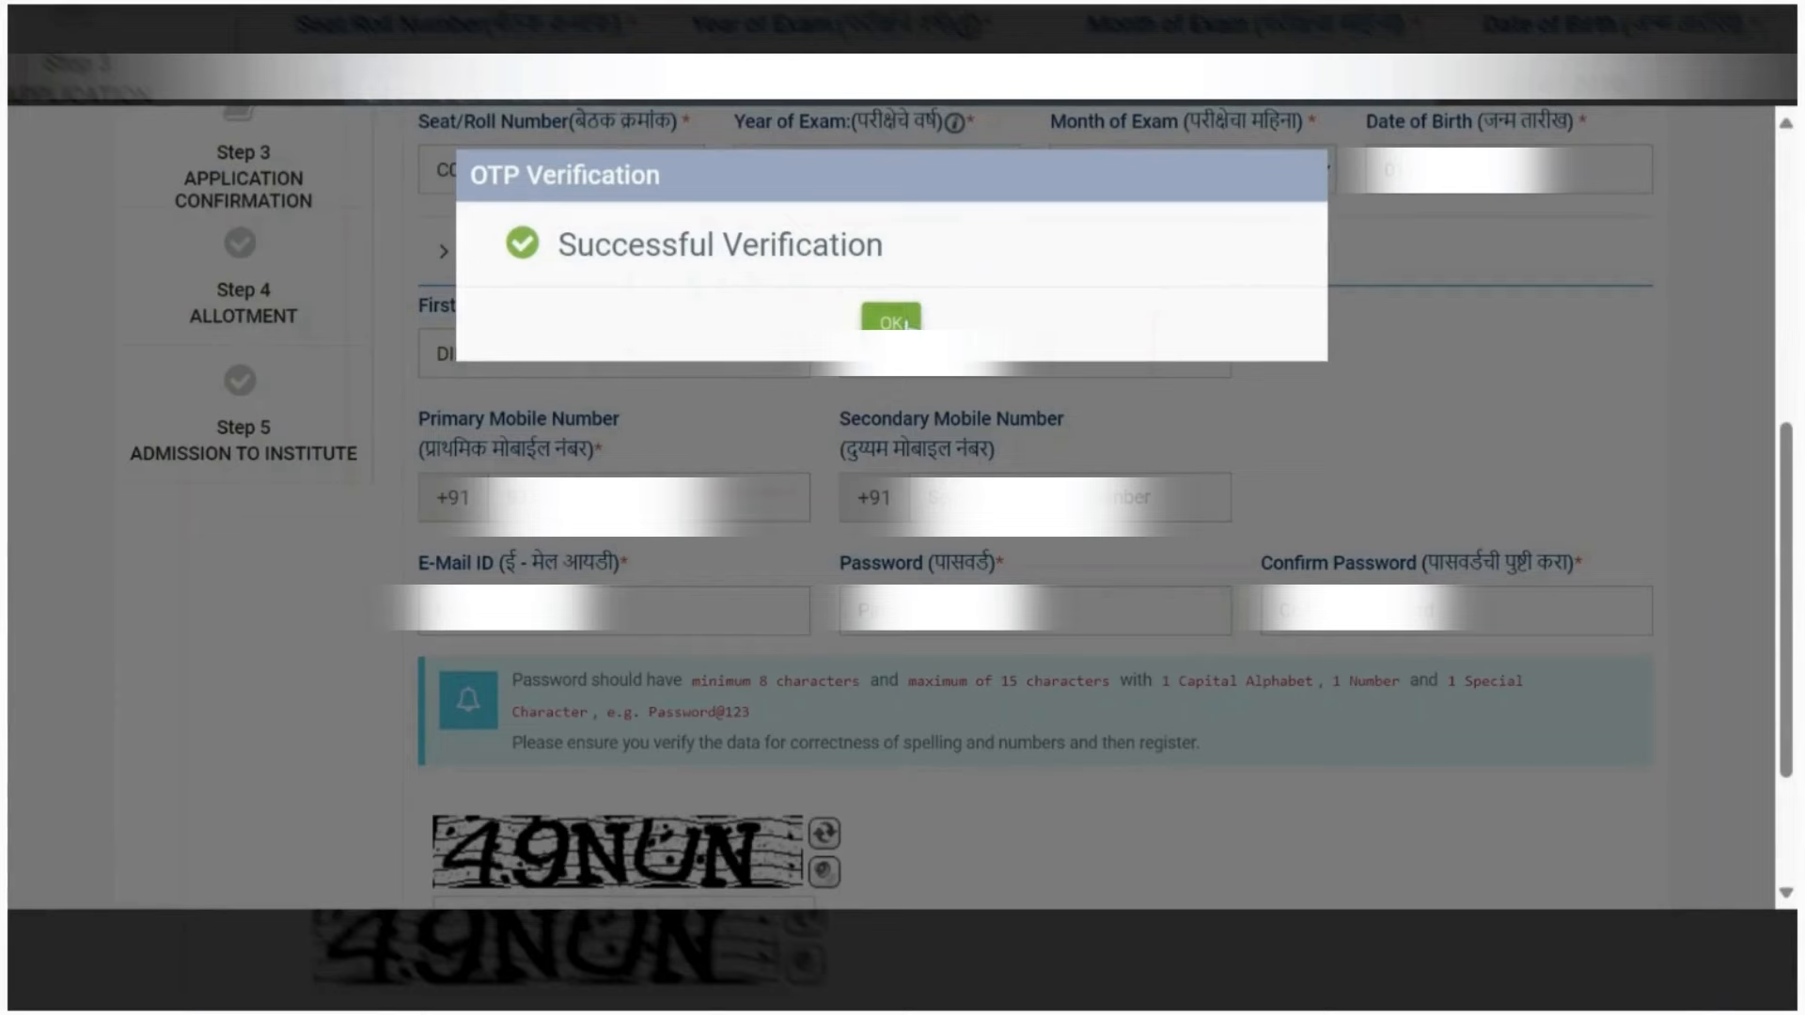
{"action": "left_click", "coordinate": [890, 319]}
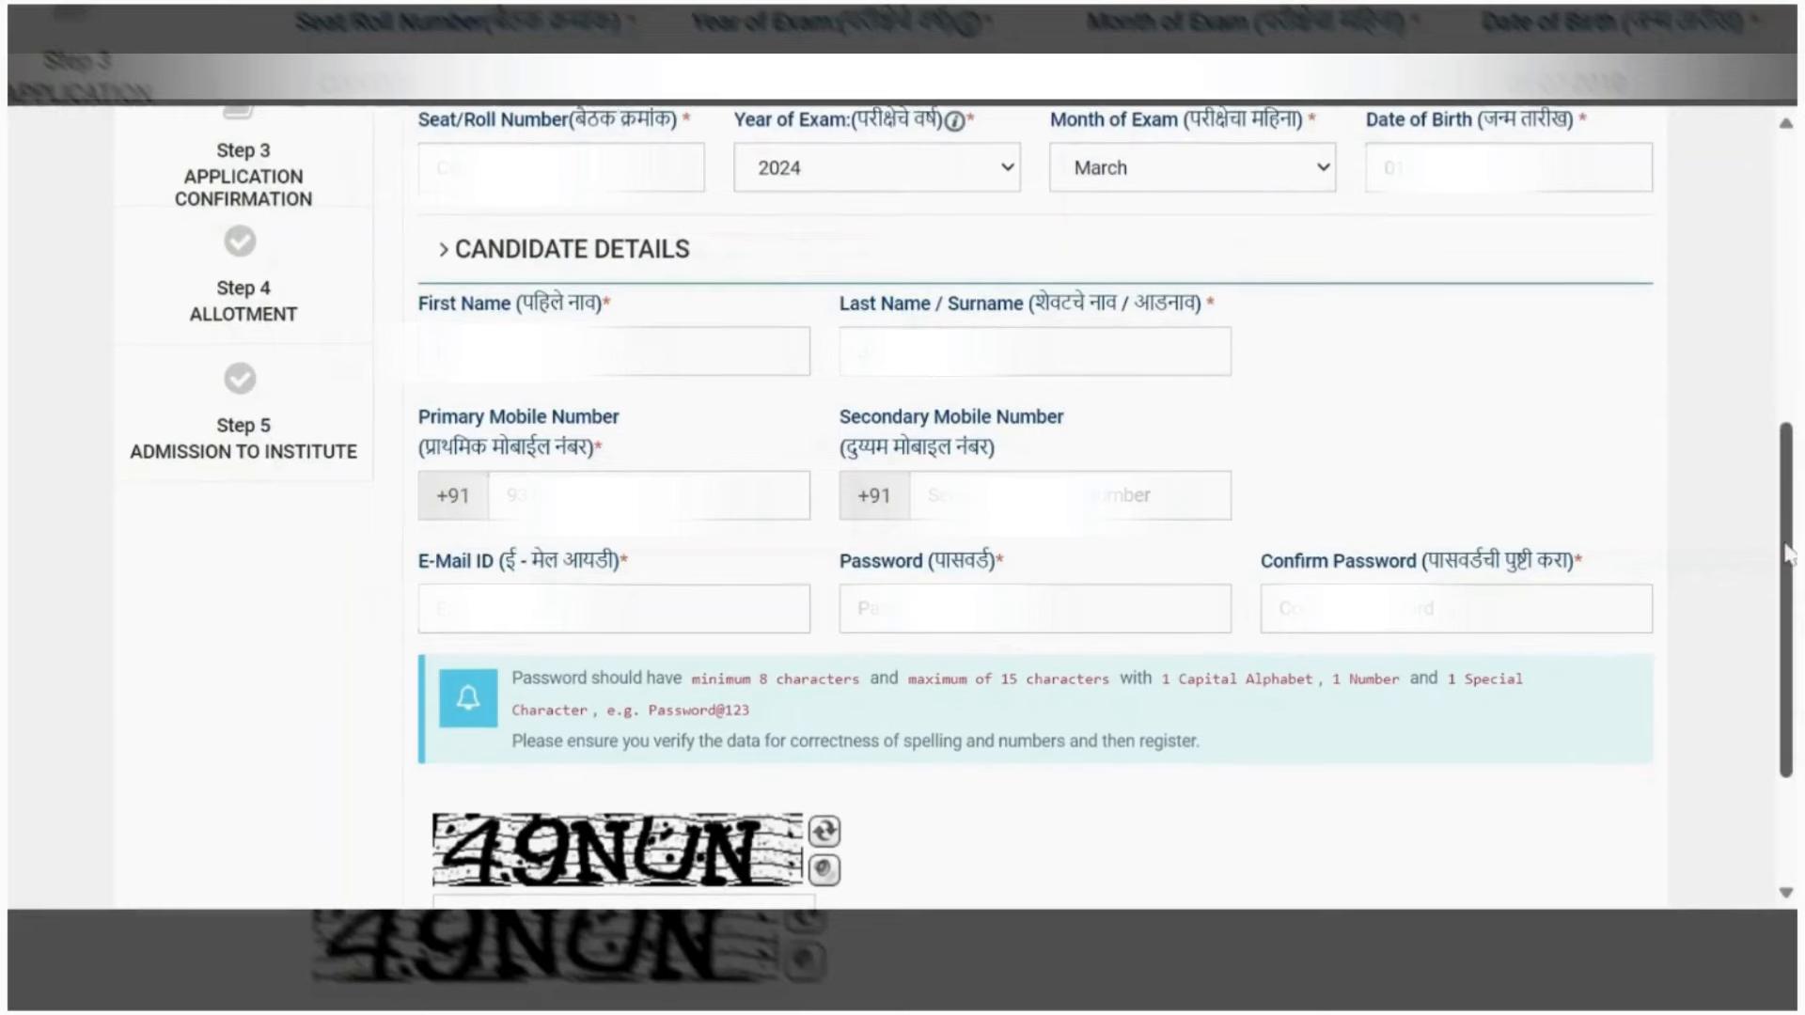
- Fill in the candidate's e-mail, then enter and confirm the account password
{"action": "scroll", "coordinate": [1788, 553], "scroll_direction": "down", "scroll_amount": 1}
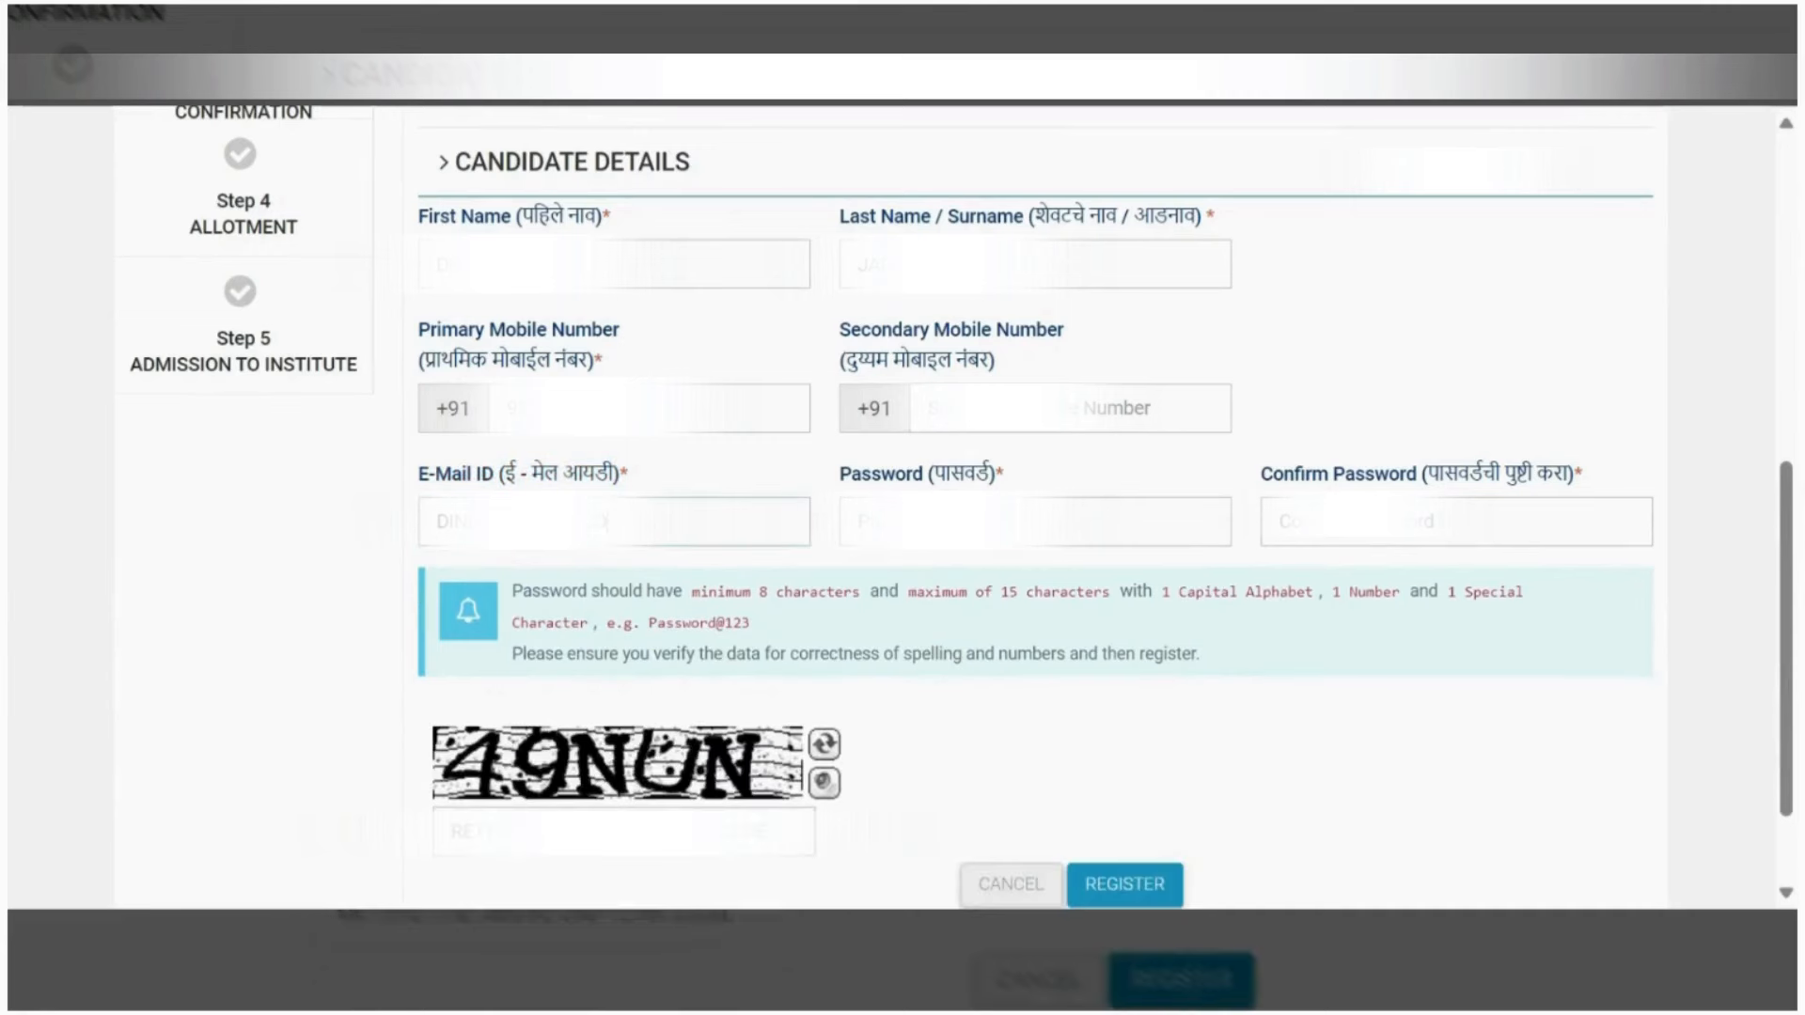
{"action": "type", "text": "M••"}
{"action": "left_click", "coordinate": [1353, 521]}
{"action": "type", "text": "•••••"}
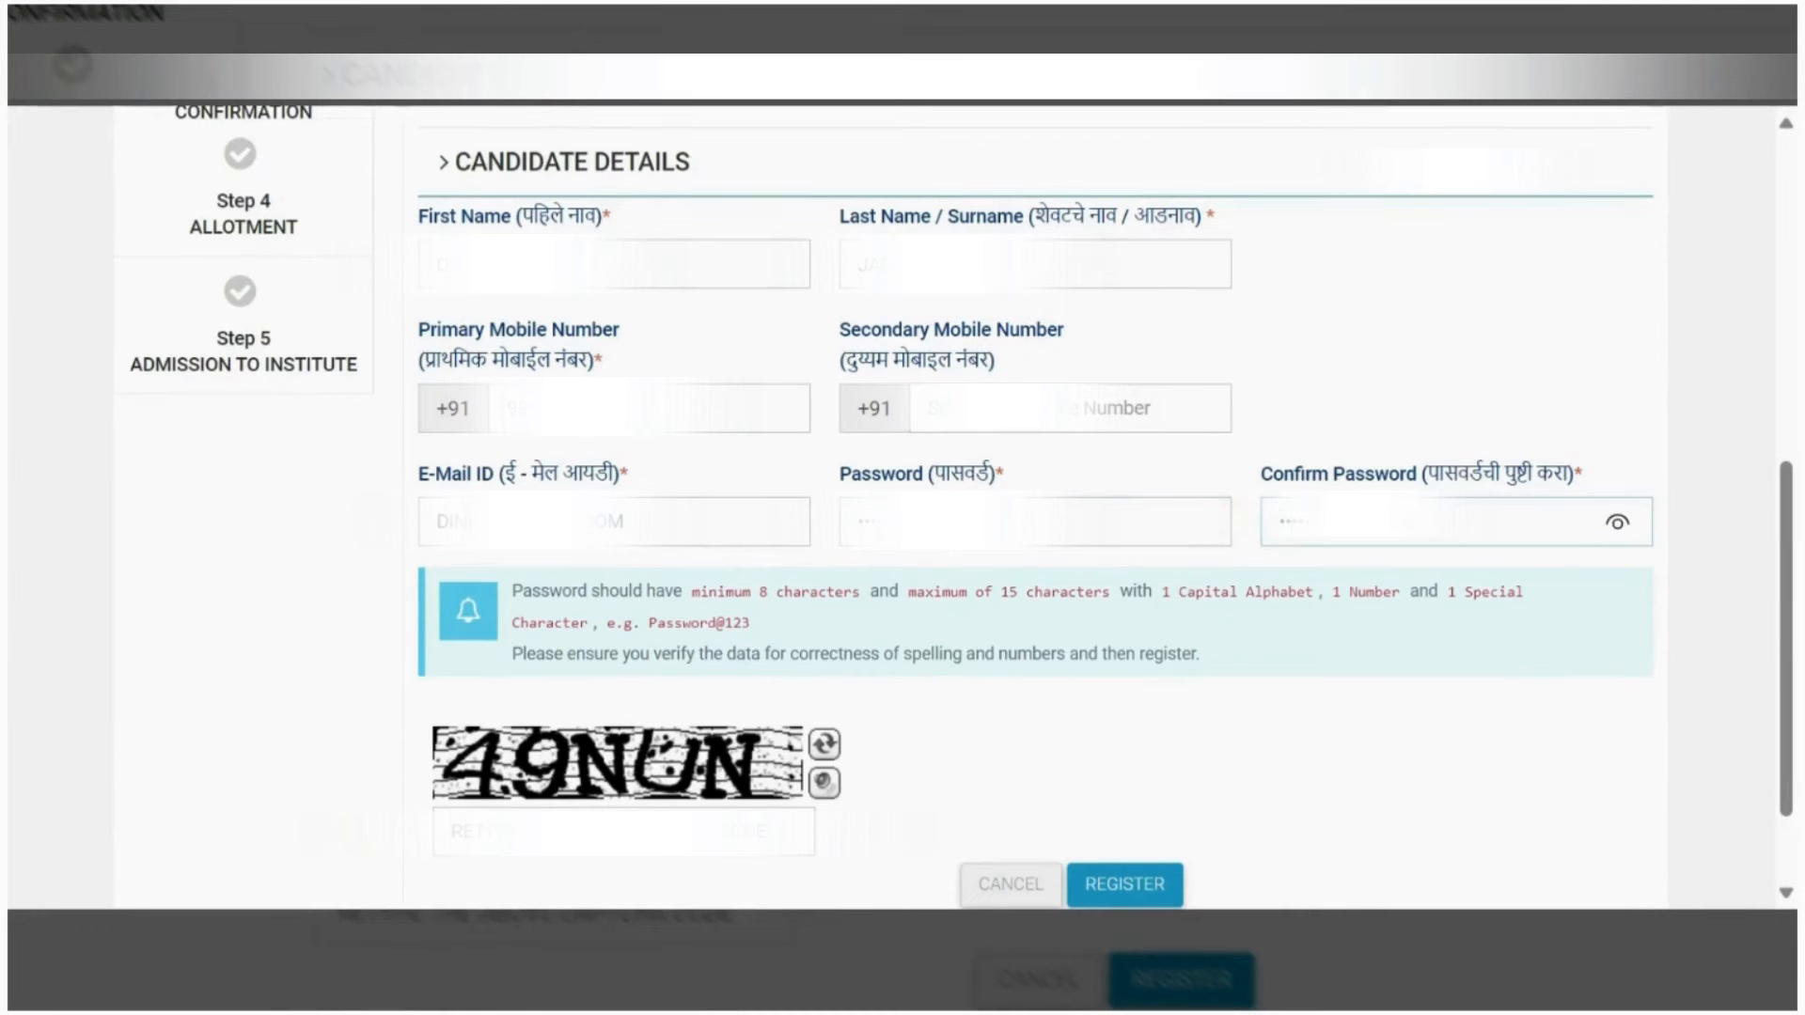
- Enter the displayed captcha code and submit the candidate registration
{"action": "key", "text": "Tab"}
{"action": "key", "text": "Tab"}
{"action": "type", "text": "4"}
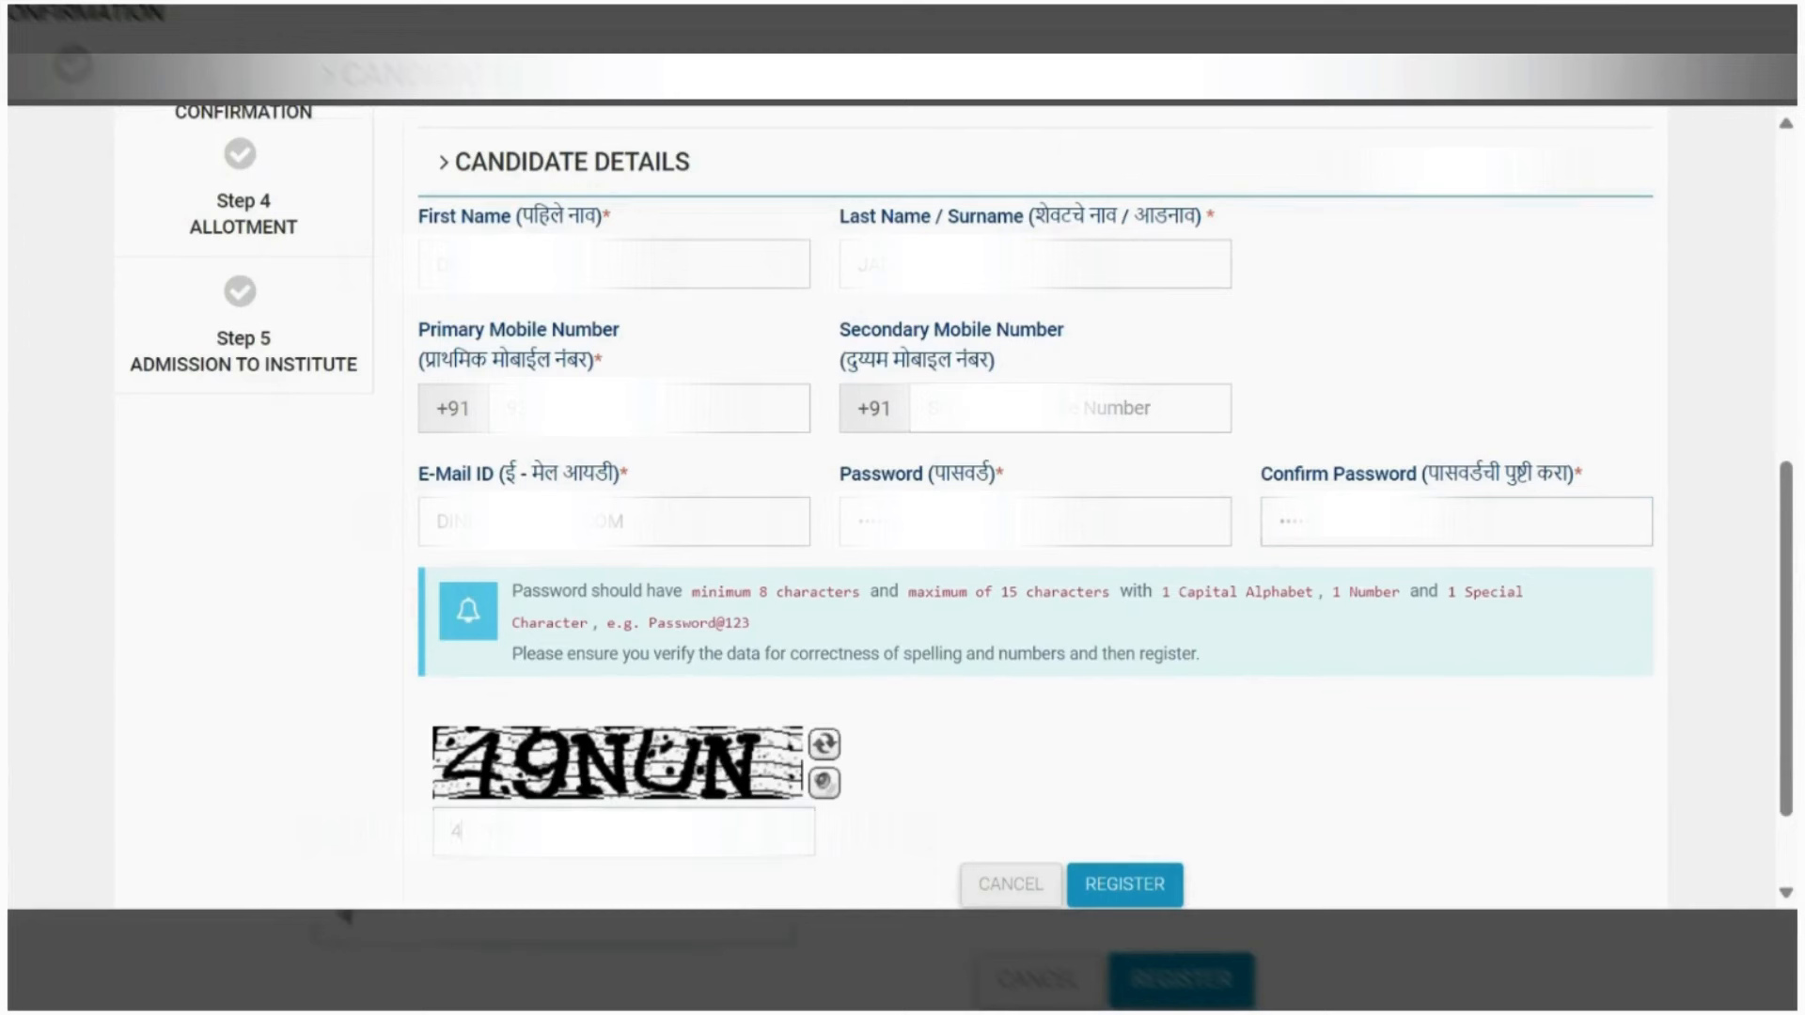
{"action": "type", "text": "9NUN"}
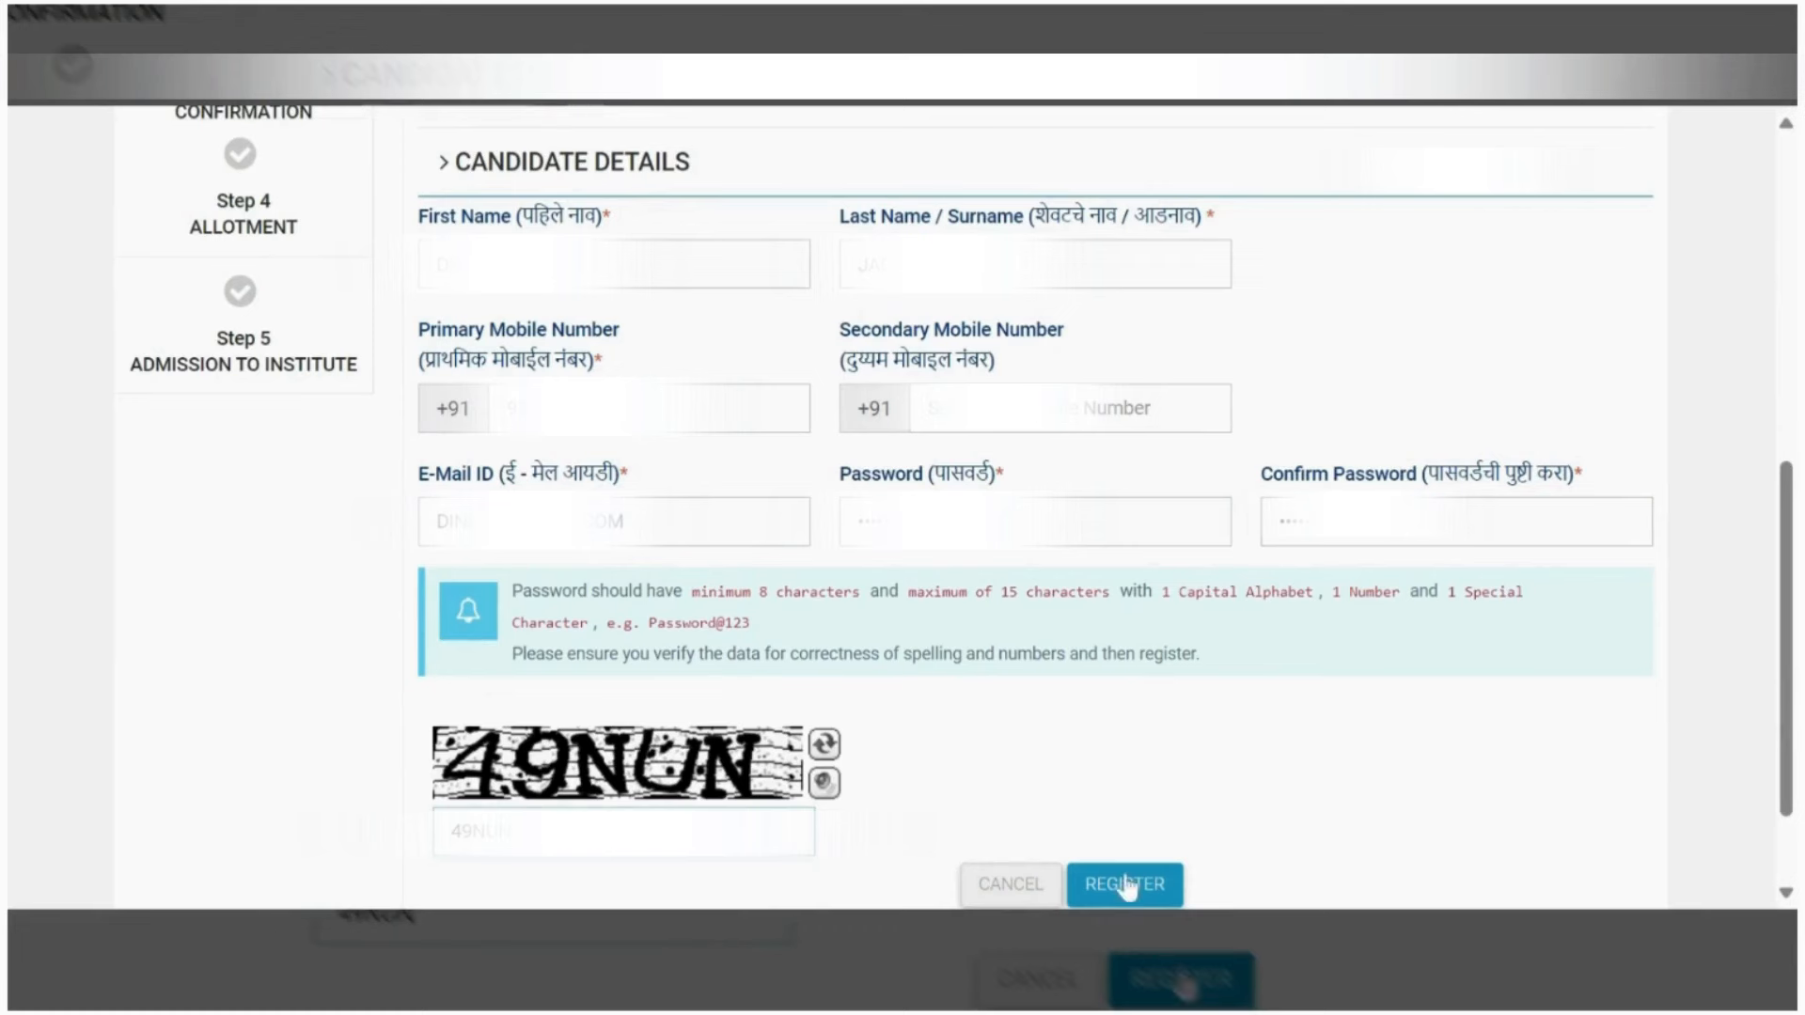
{"action": "scroll", "coordinate": [1763, 701], "scroll_direction": "down", "scroll_amount": 2}
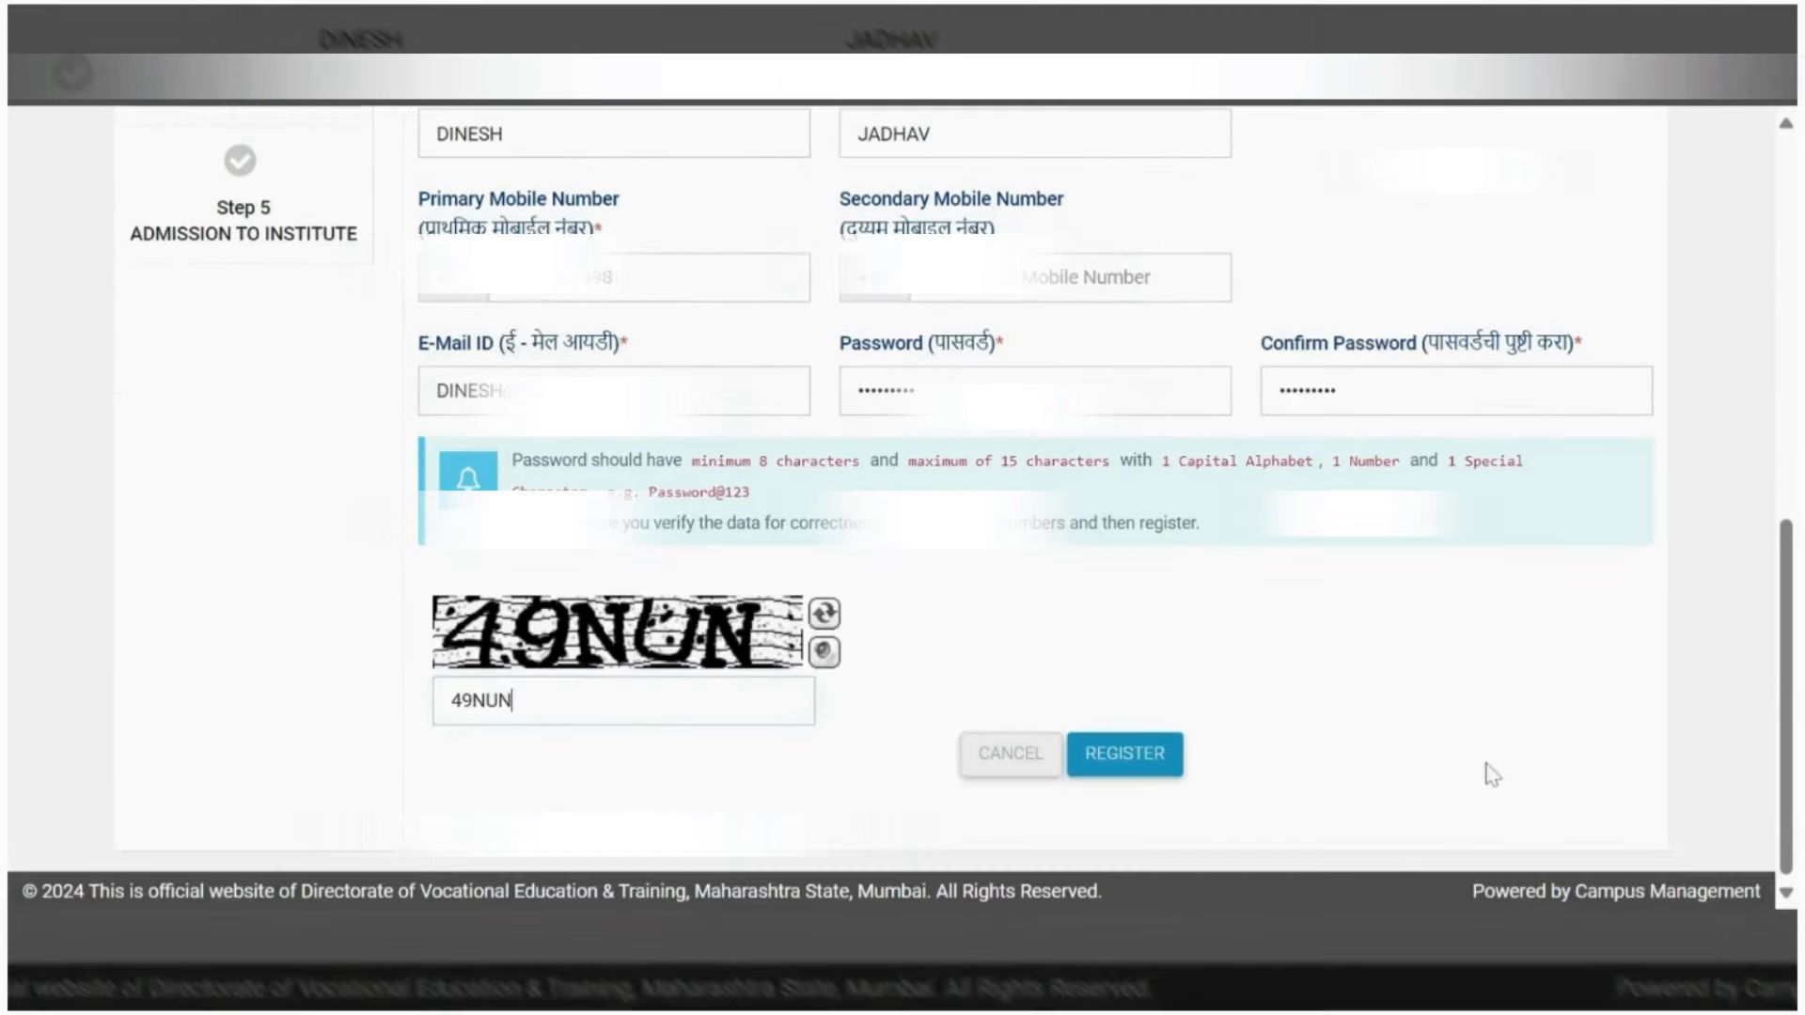
{"action": "left_click", "coordinate": [1127, 757]}
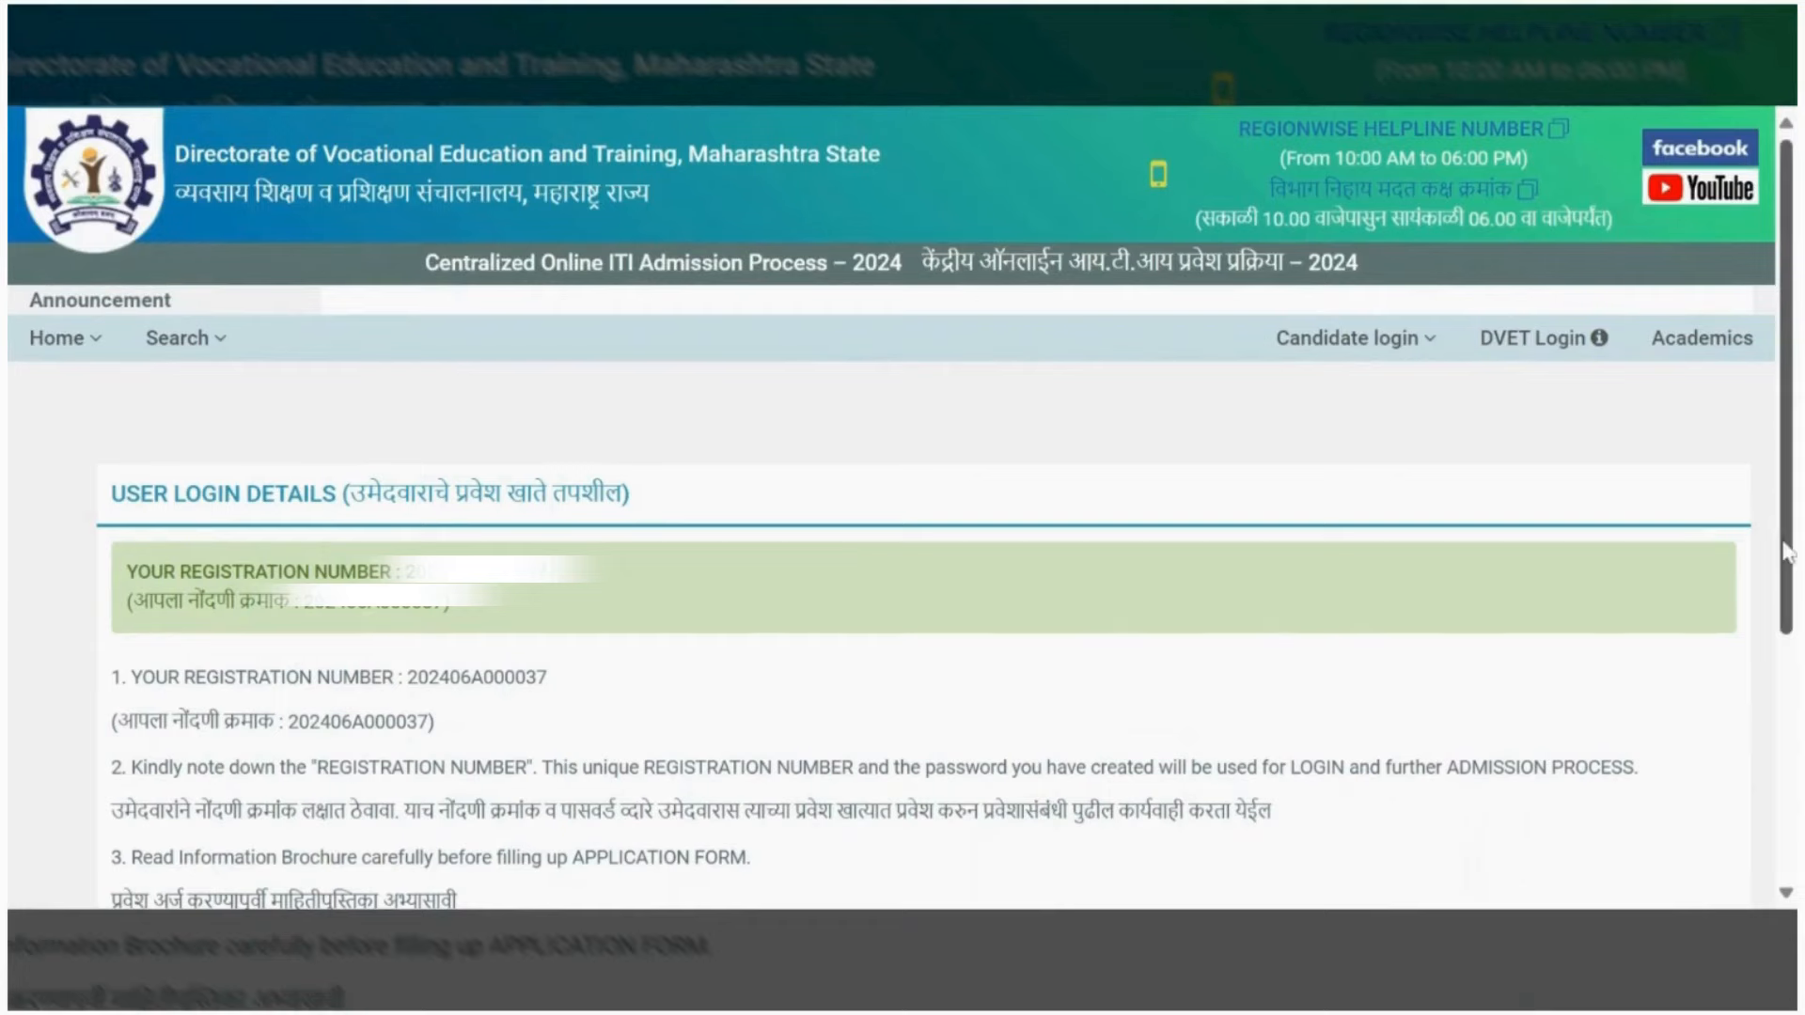
- Read the registration number and instructions in the user login details, and proceed to the candidate login page
{"action": "scroll", "coordinate": [1786, 552], "scroll_direction": "down", "scroll_amount": 3}
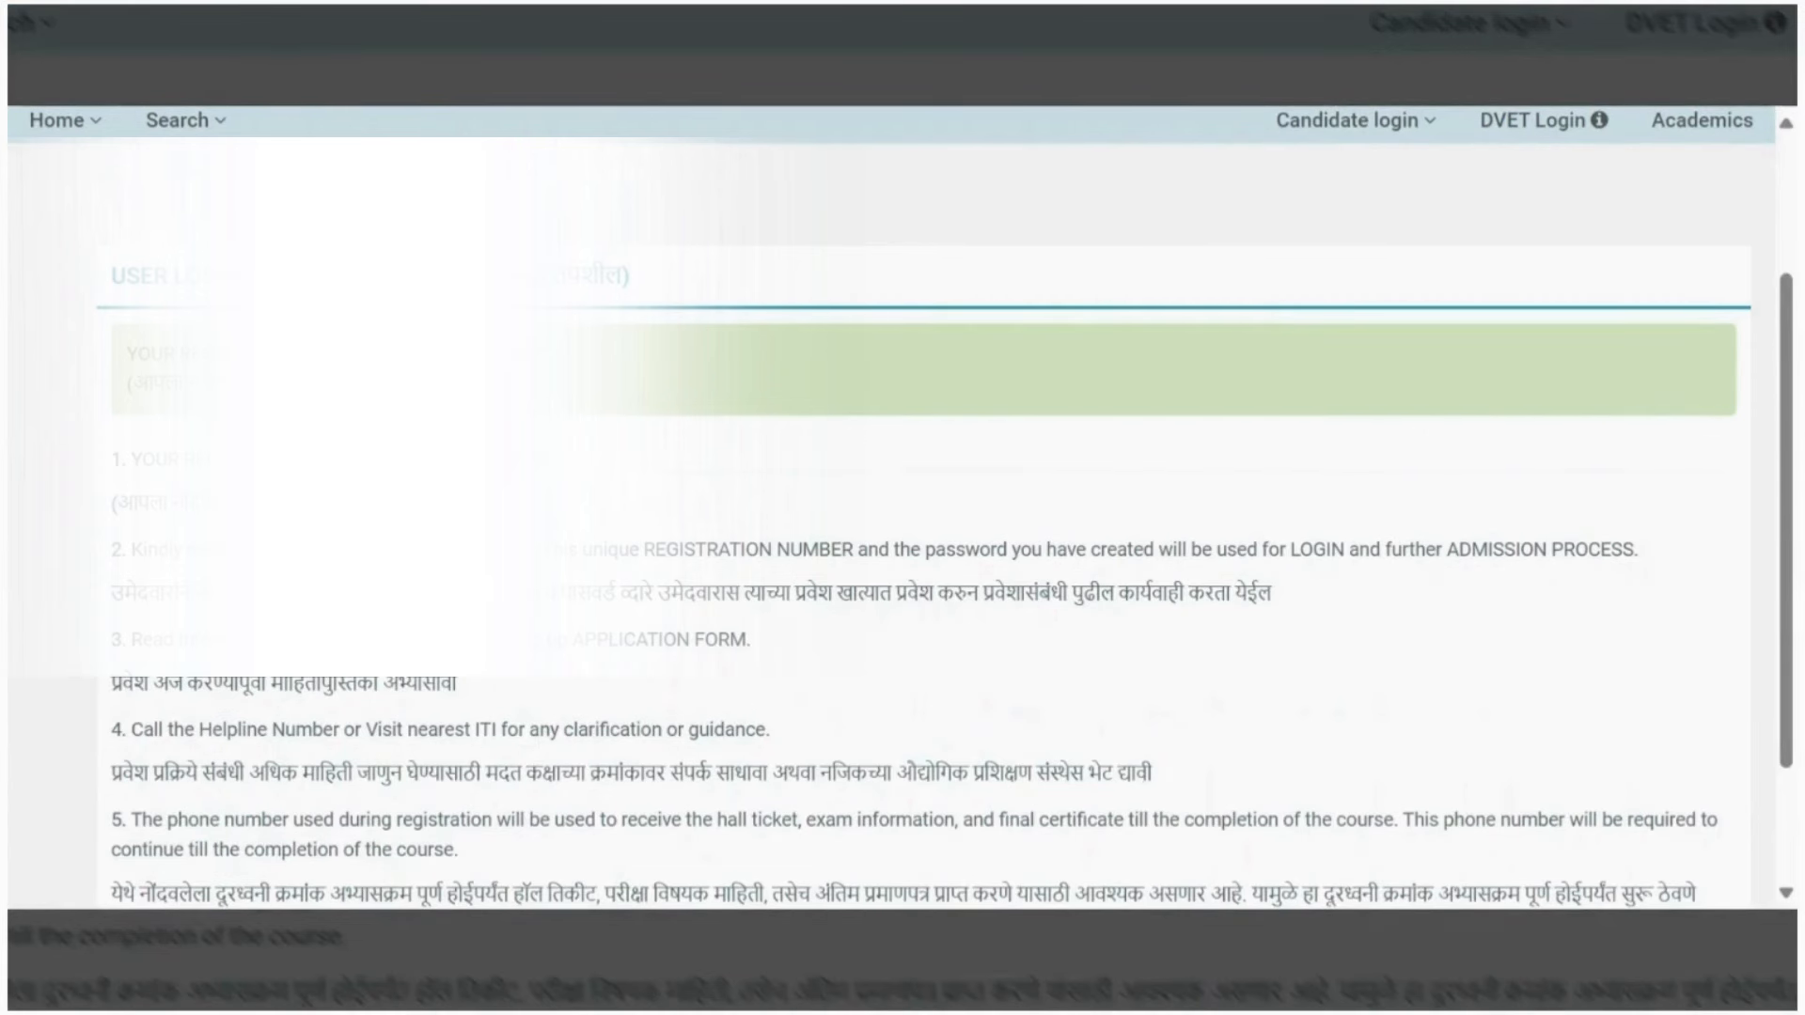
{"action": "scroll", "coordinate": [580, 622], "scroll_direction": "down", "scroll_amount": 1}
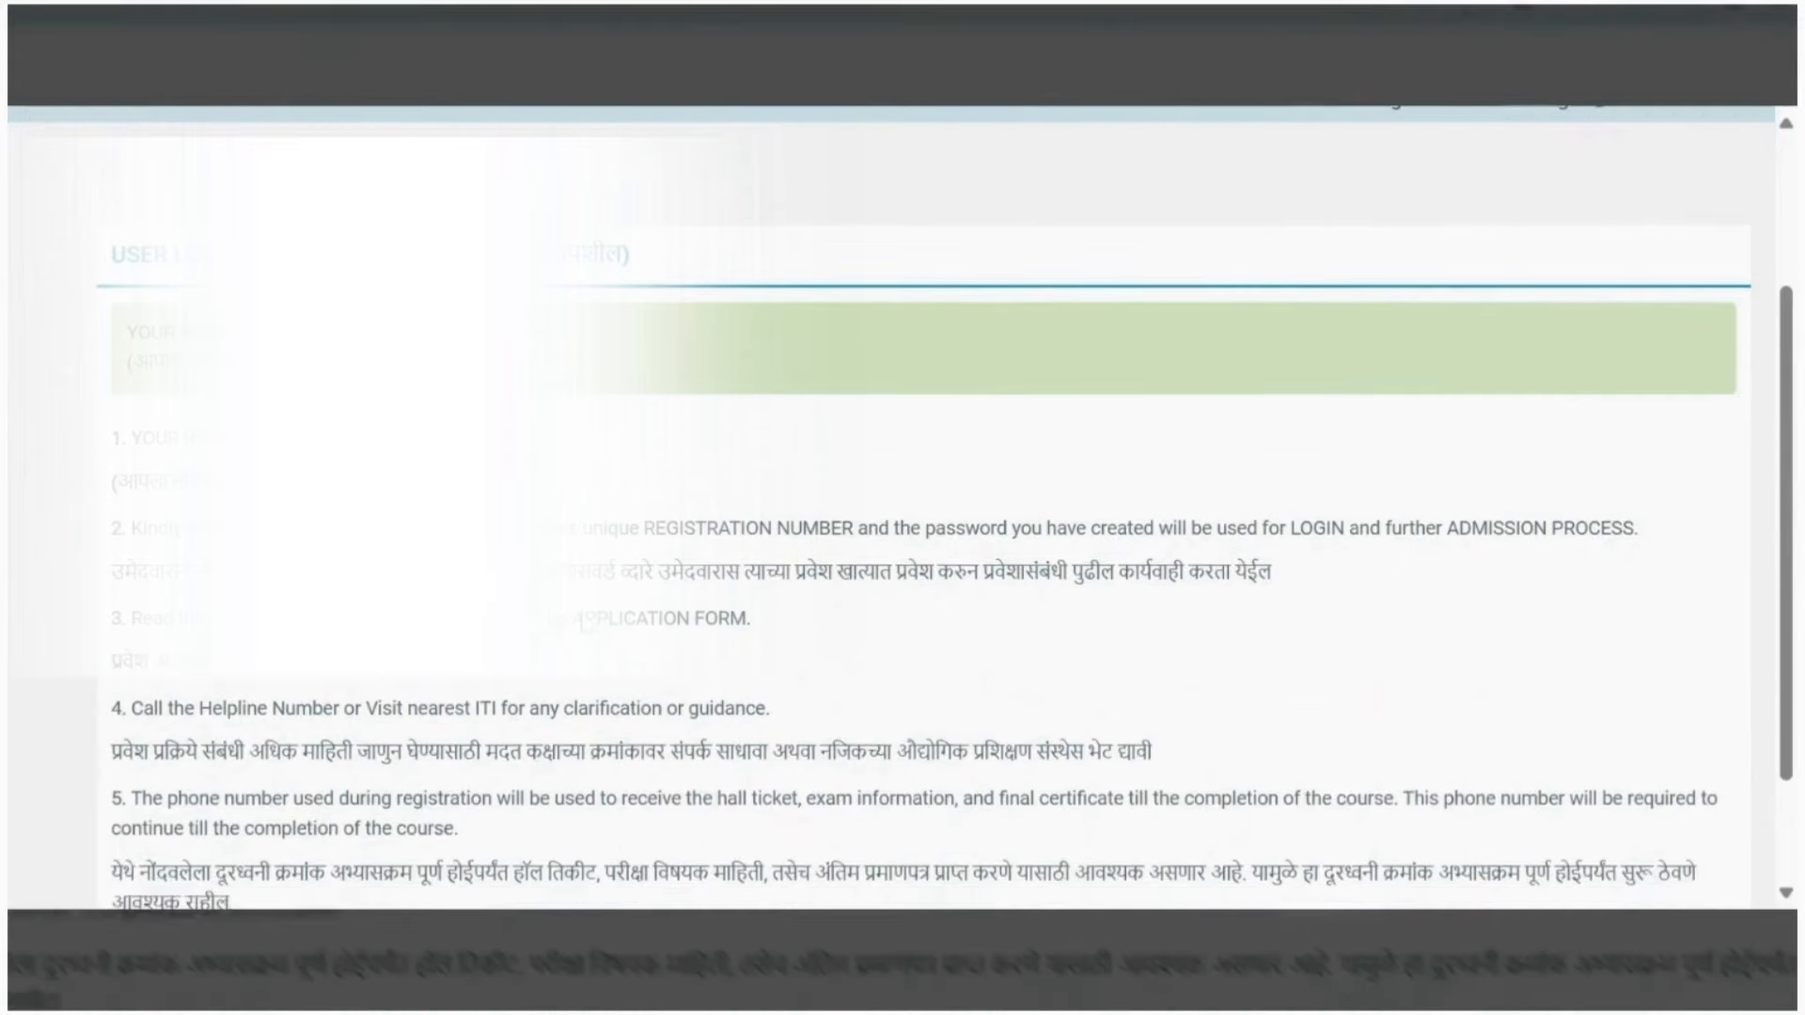
{"action": "scroll", "coordinate": [580, 622], "scroll_direction": "down", "scroll_amount": 3}
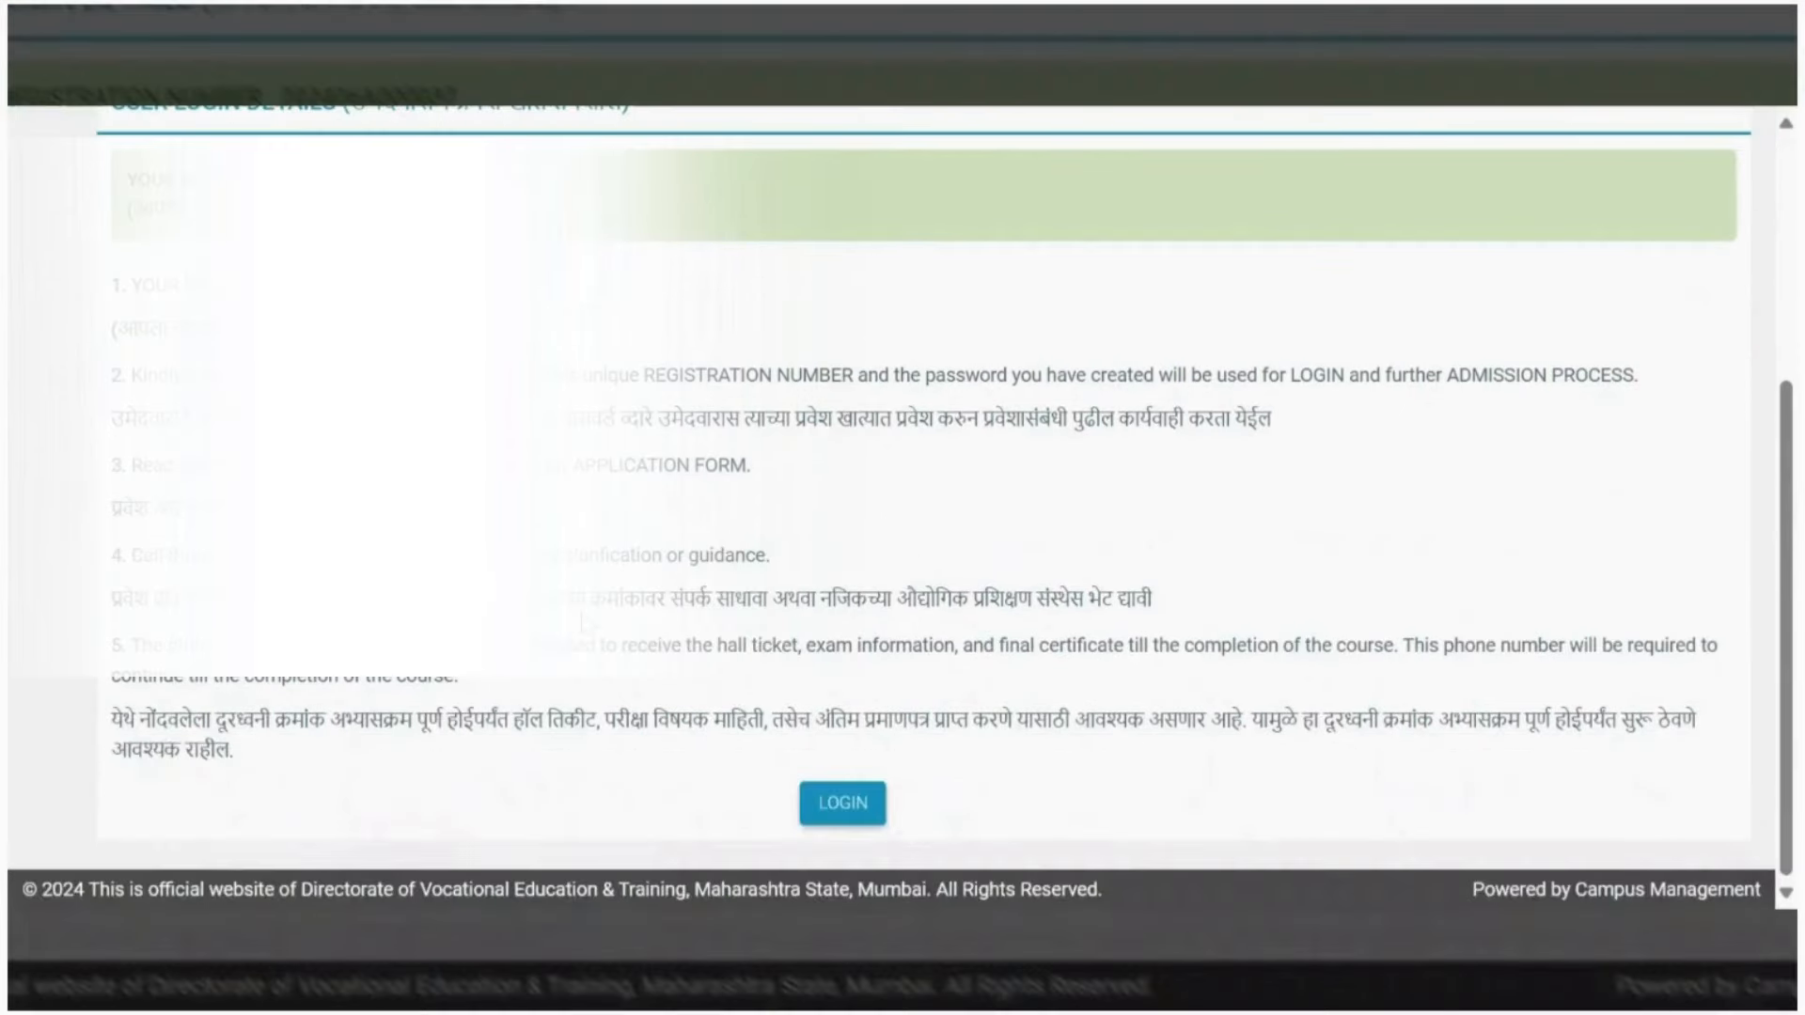
{"action": "scroll", "coordinate": [580, 622], "scroll_direction": "up", "scroll_amount": 3}
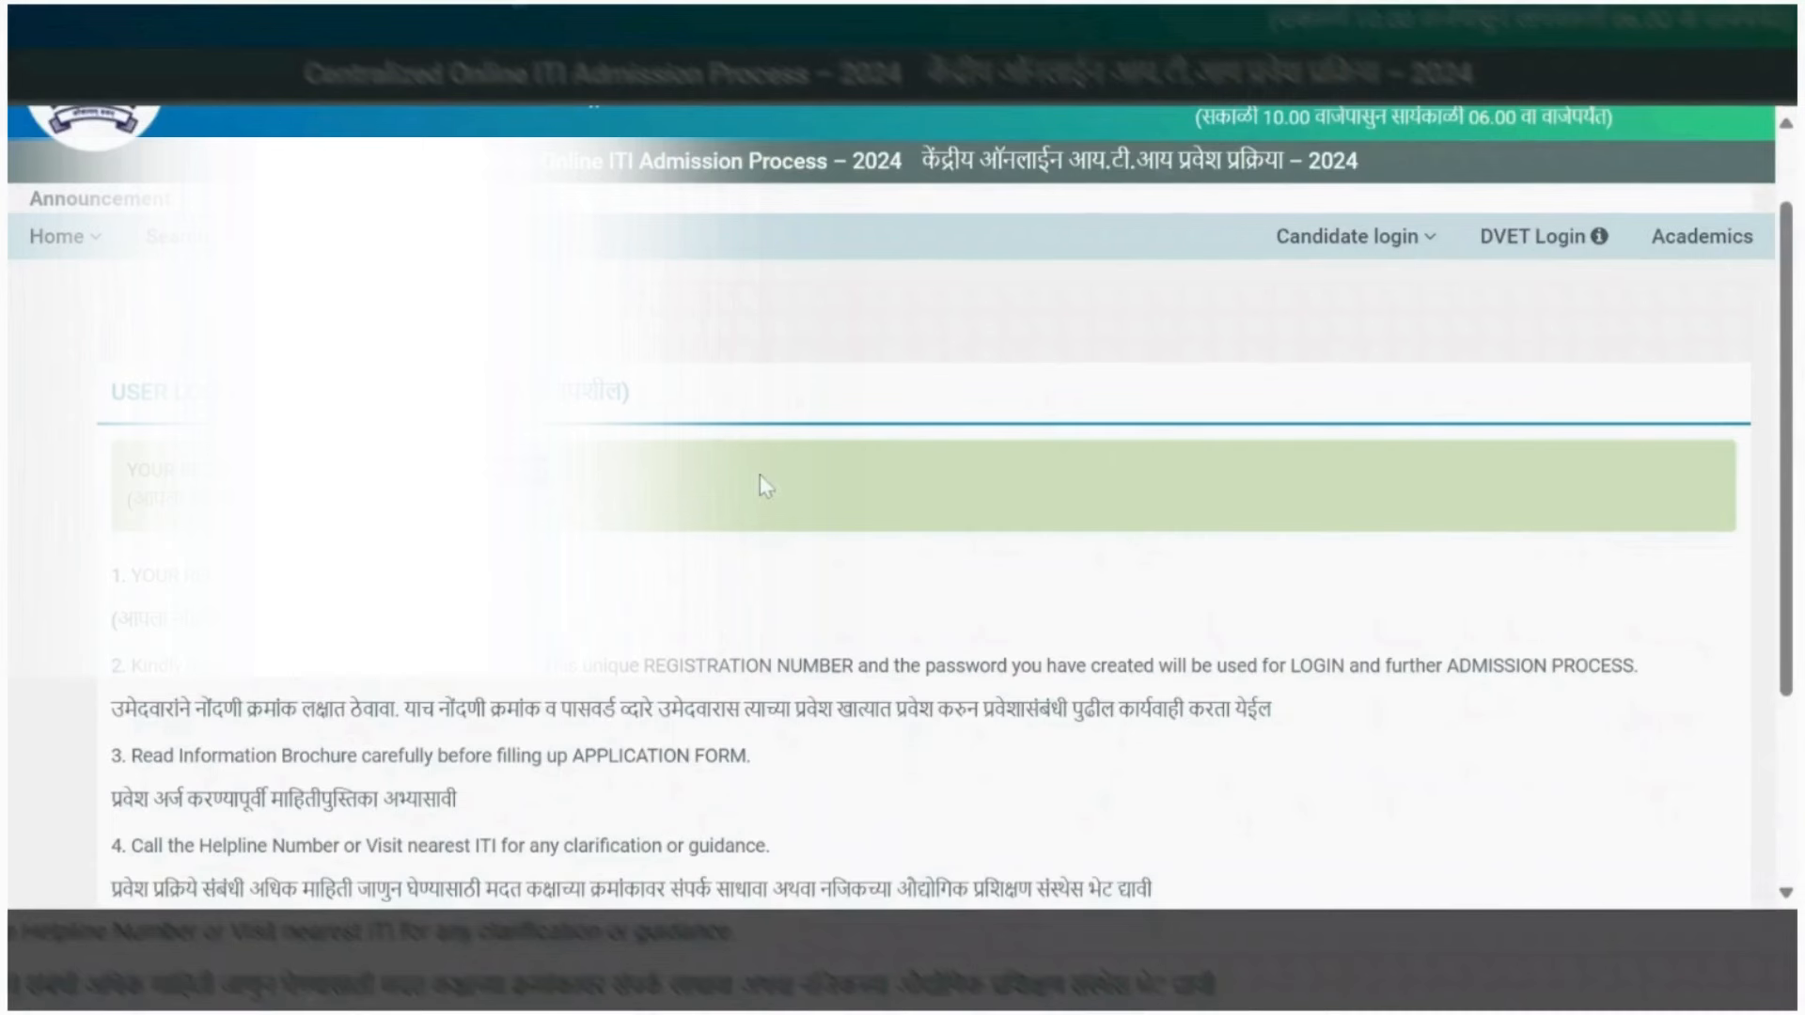
{"action": "scroll", "coordinate": [836, 826], "scroll_direction": "down", "scroll_amount": 3}
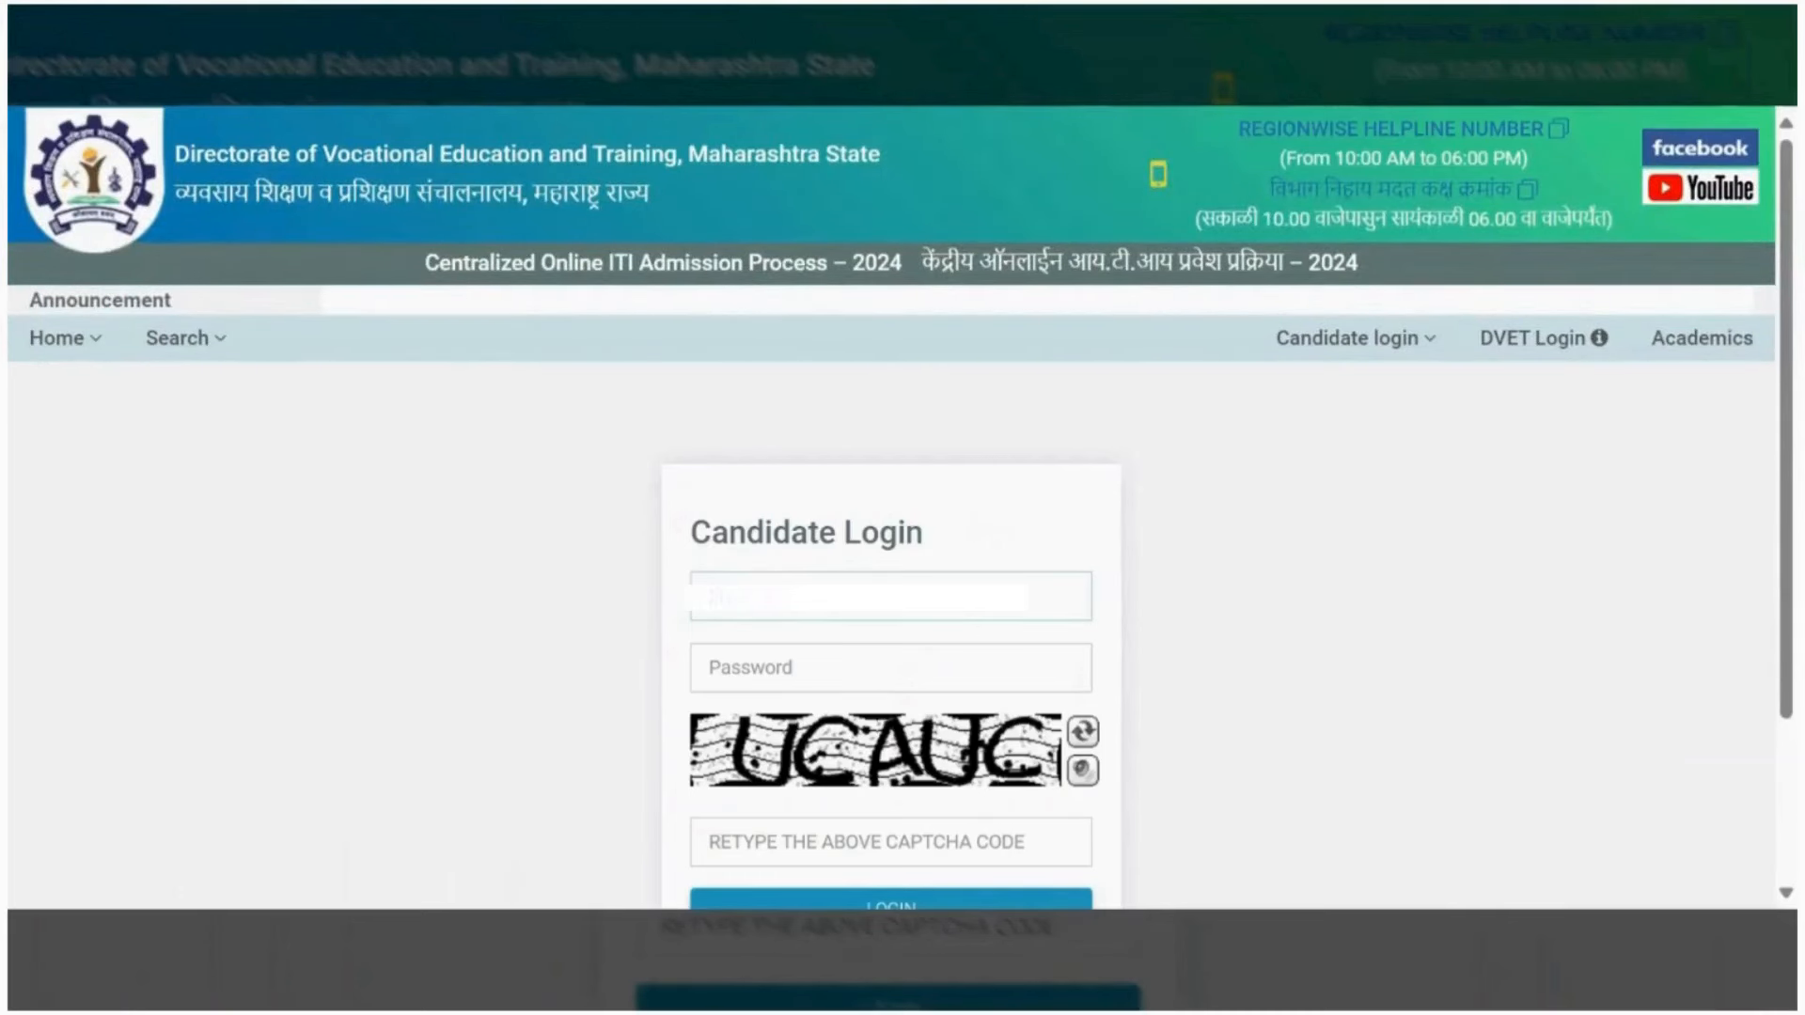
- Log in as the registered candidate with the account password and the displayed captcha code
{"action": "left_click", "coordinate": [890, 667]}
{"action": "type", "text": "**********"}
{"action": "scroll", "coordinate": [939, 757], "scroll_direction": "down", "scroll_amount": 2}
{"action": "left_click", "coordinate": [939, 757]}
{"action": "scroll", "coordinate": [939, 756], "scroll_direction": "down", "scroll_amount": 3}
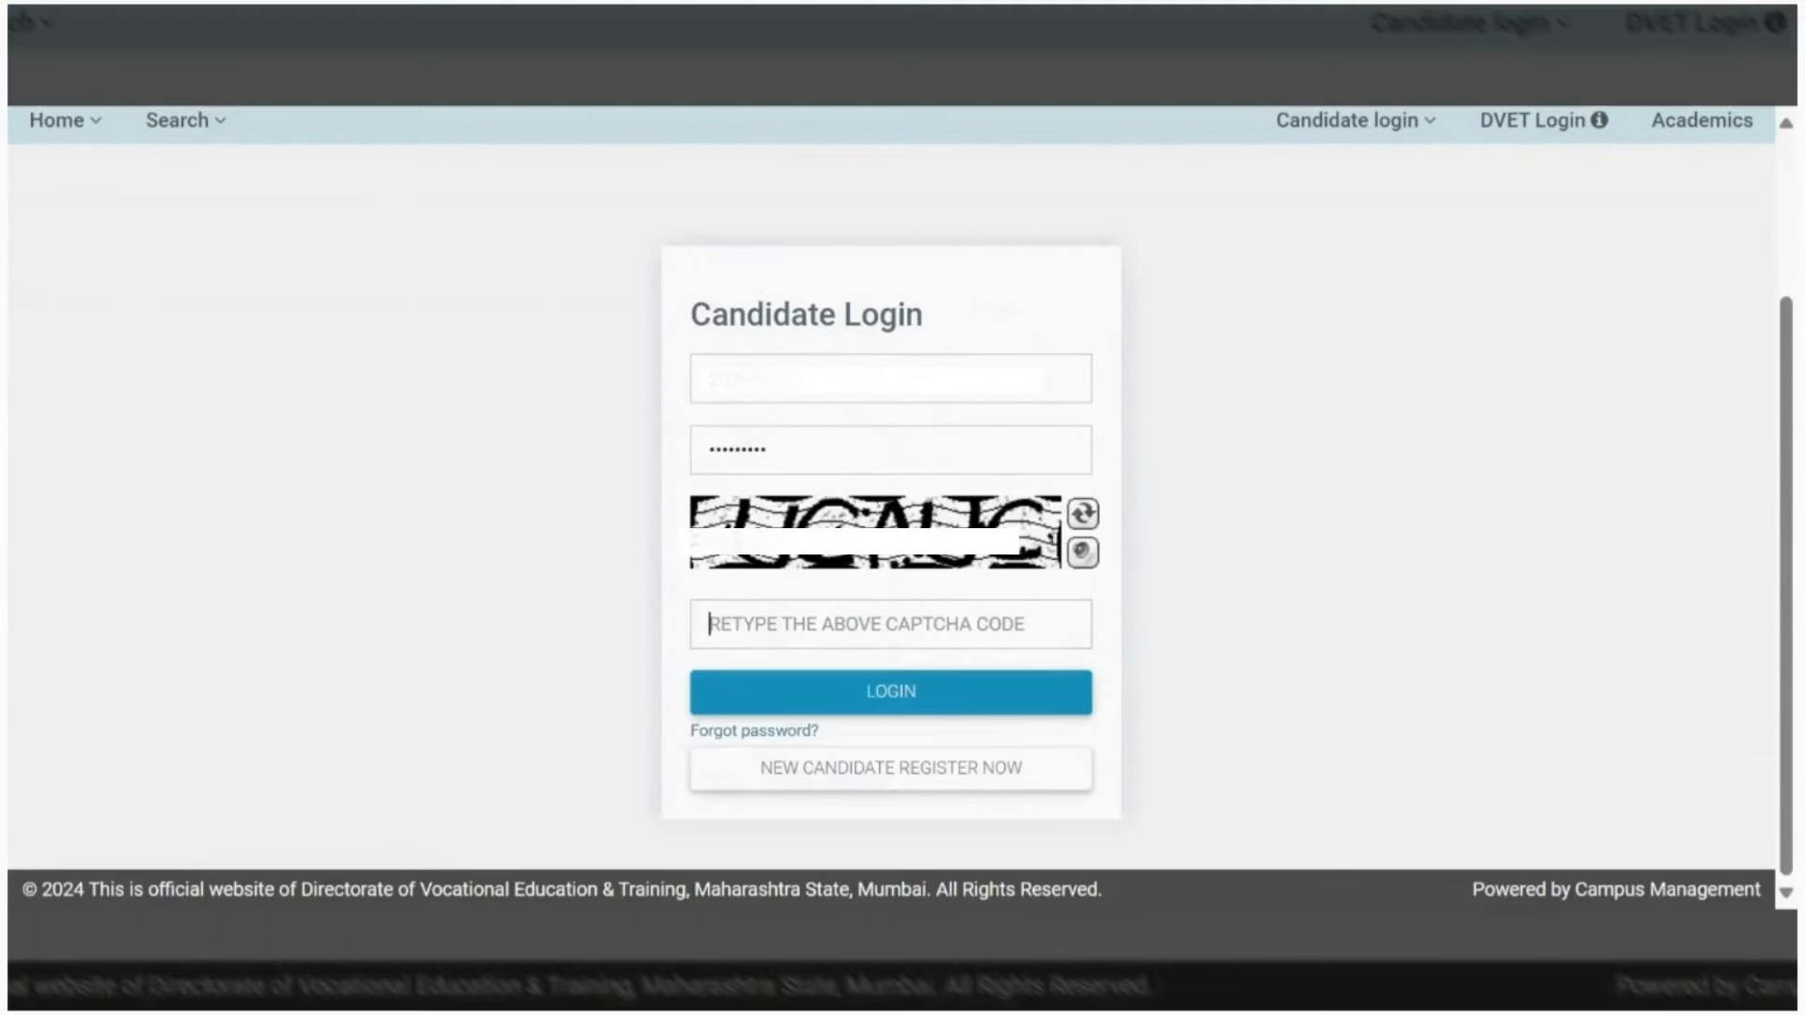
{"action": "type", "text": "uCA"}
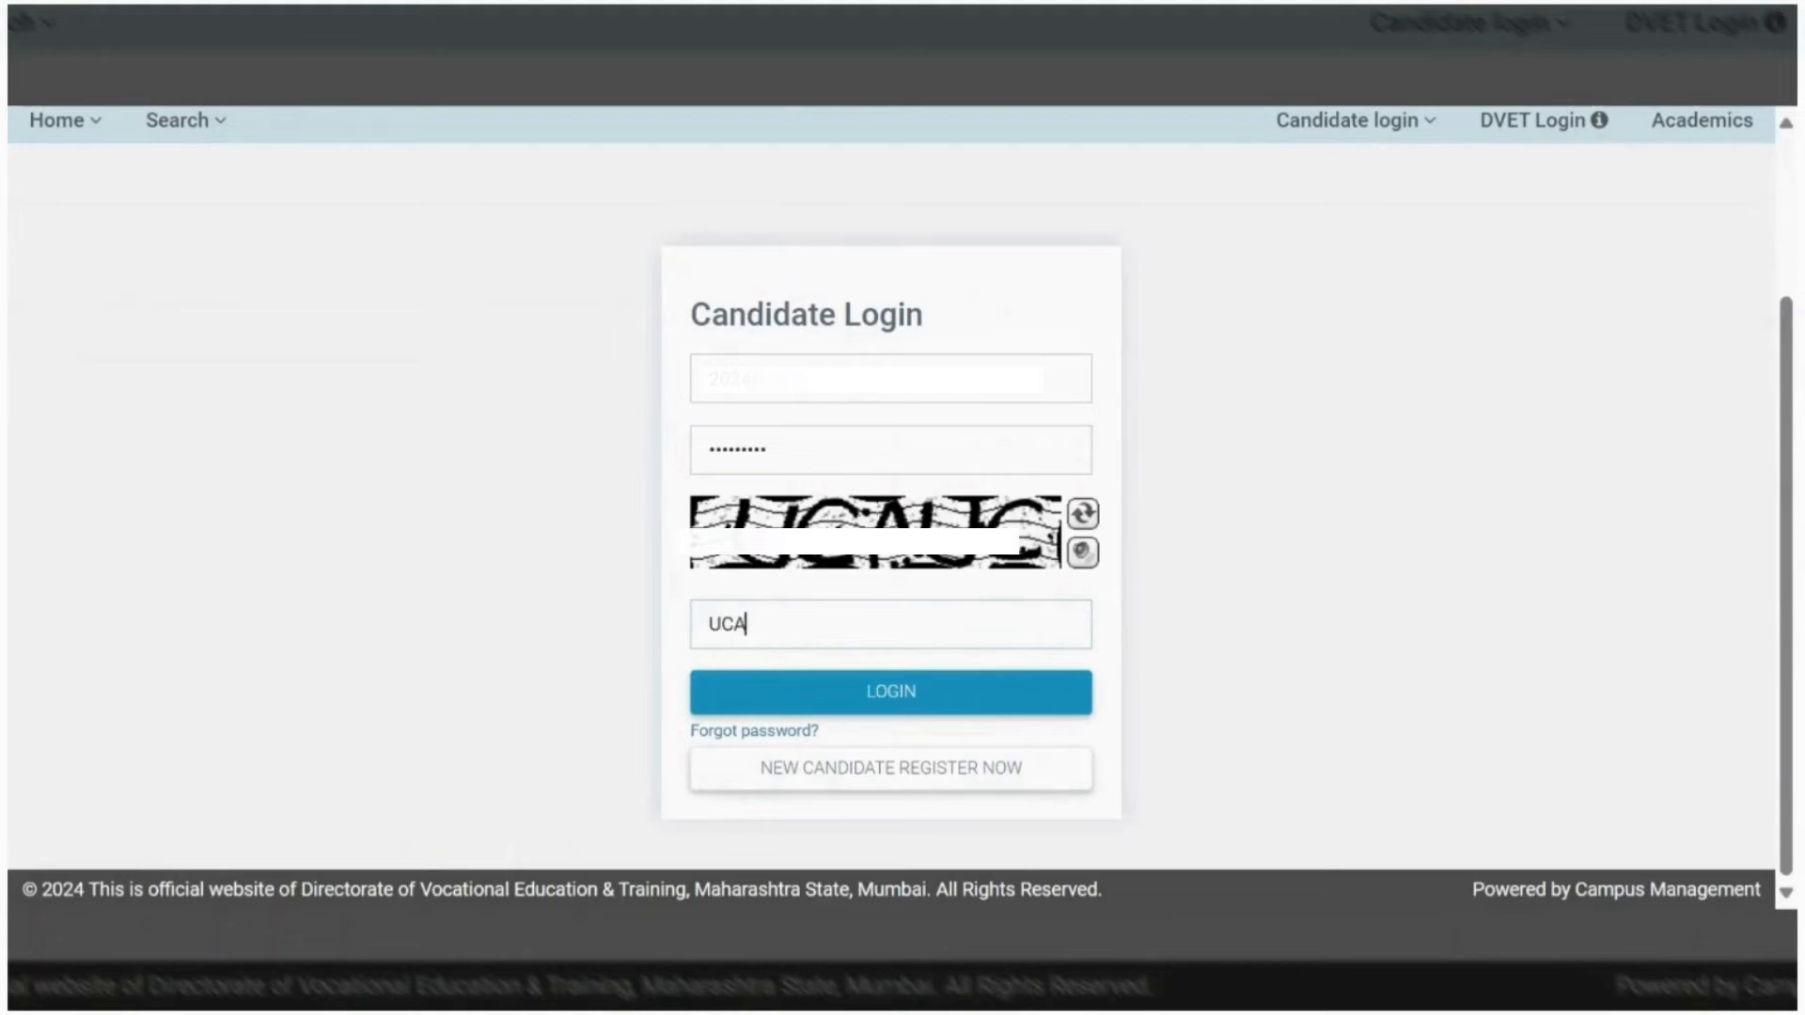
{"action": "type", "text": "UC"}
{"action": "left_click", "coordinate": [915, 695]}
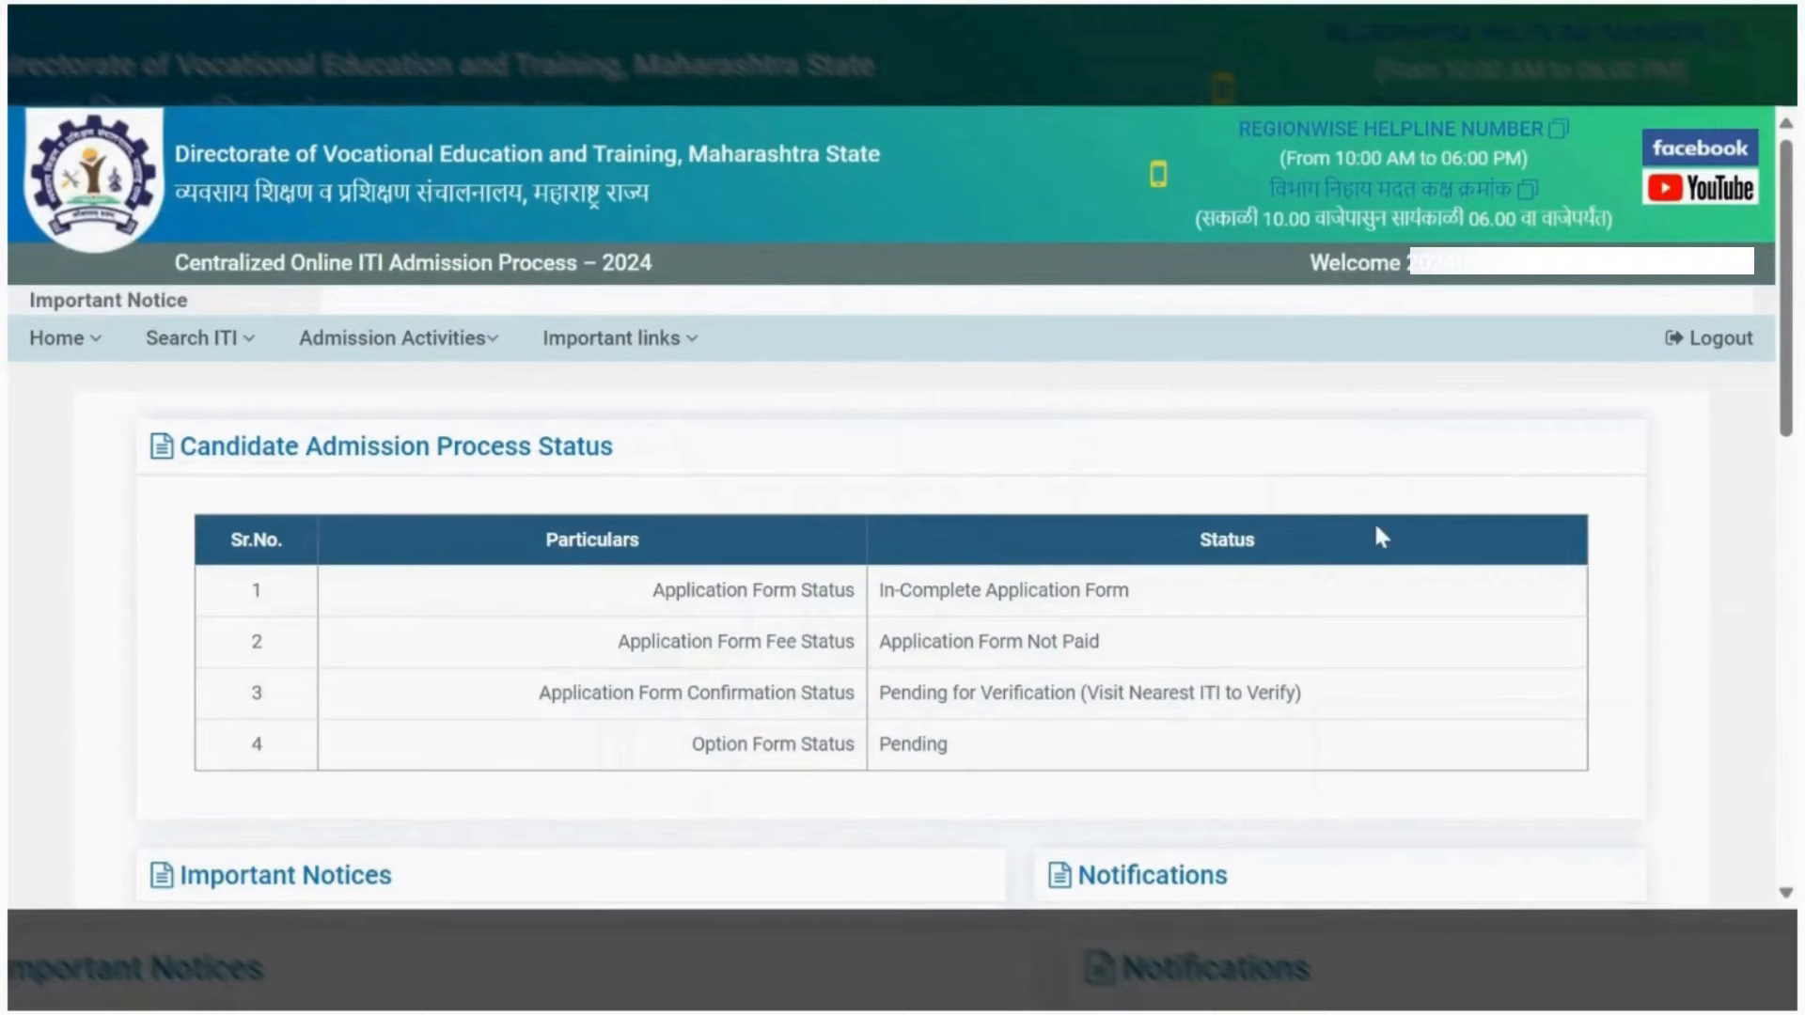
- Open the admission application form and read through and acknowledge the instructions for candidates
{"action": "left_click_drag", "start_coordinate": [1787, 414], "coordinate": [1786, 474]}
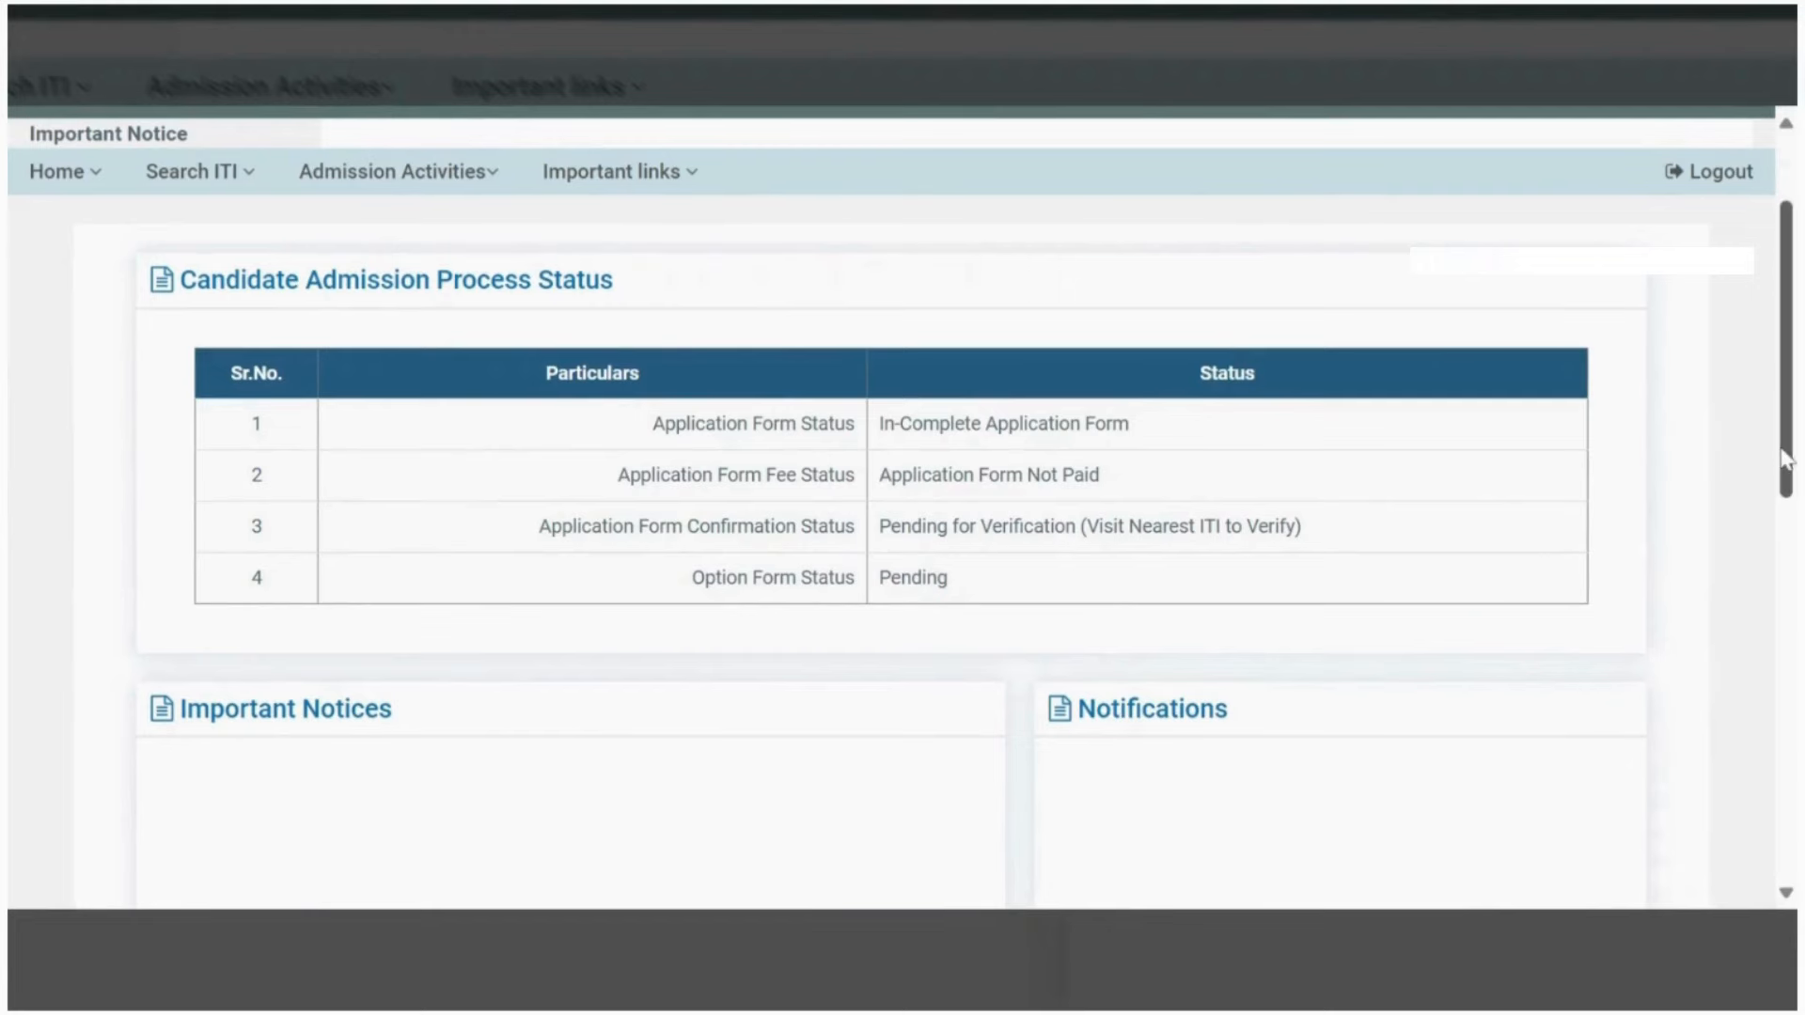
{"action": "left_click", "coordinate": [444, 183]}
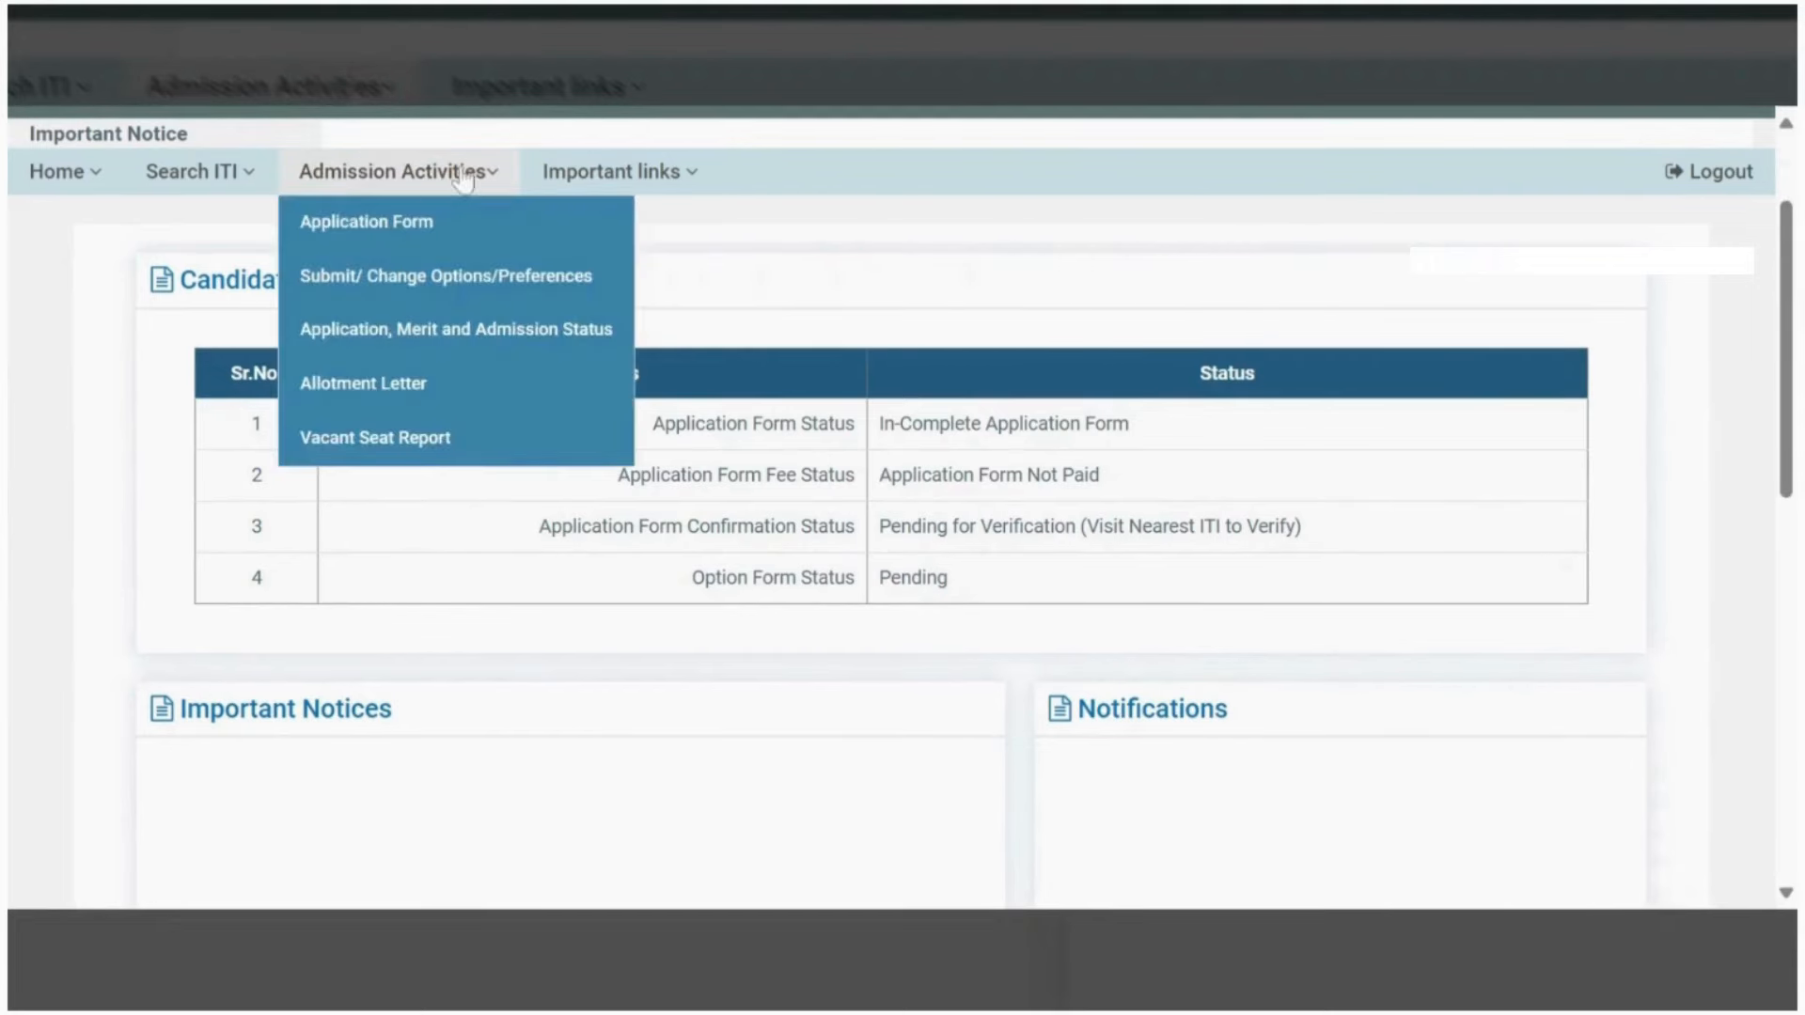
{"action": "left_click", "coordinate": [401, 231]}
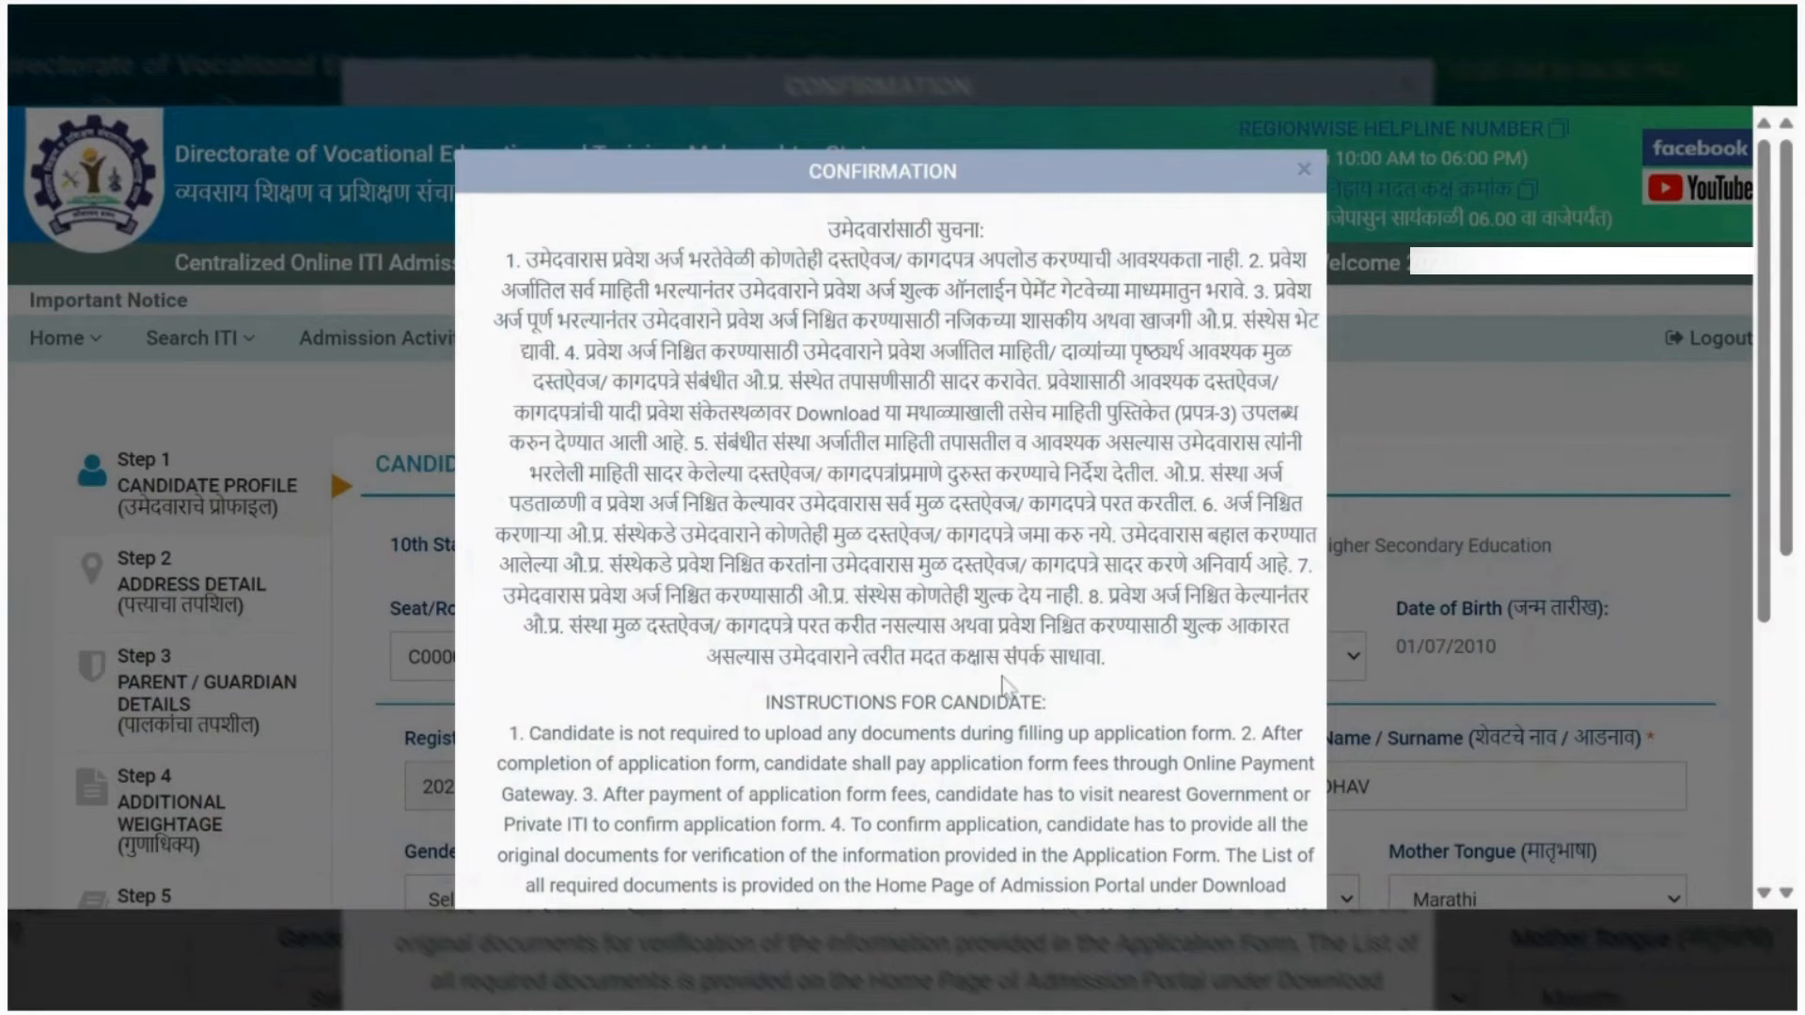
{"action": "scroll", "coordinate": [1004, 683], "scroll_direction": "down", "scroll_amount": 3}
{"action": "scroll", "coordinate": [1004, 683], "scroll_direction": "down", "scroll_amount": 2}
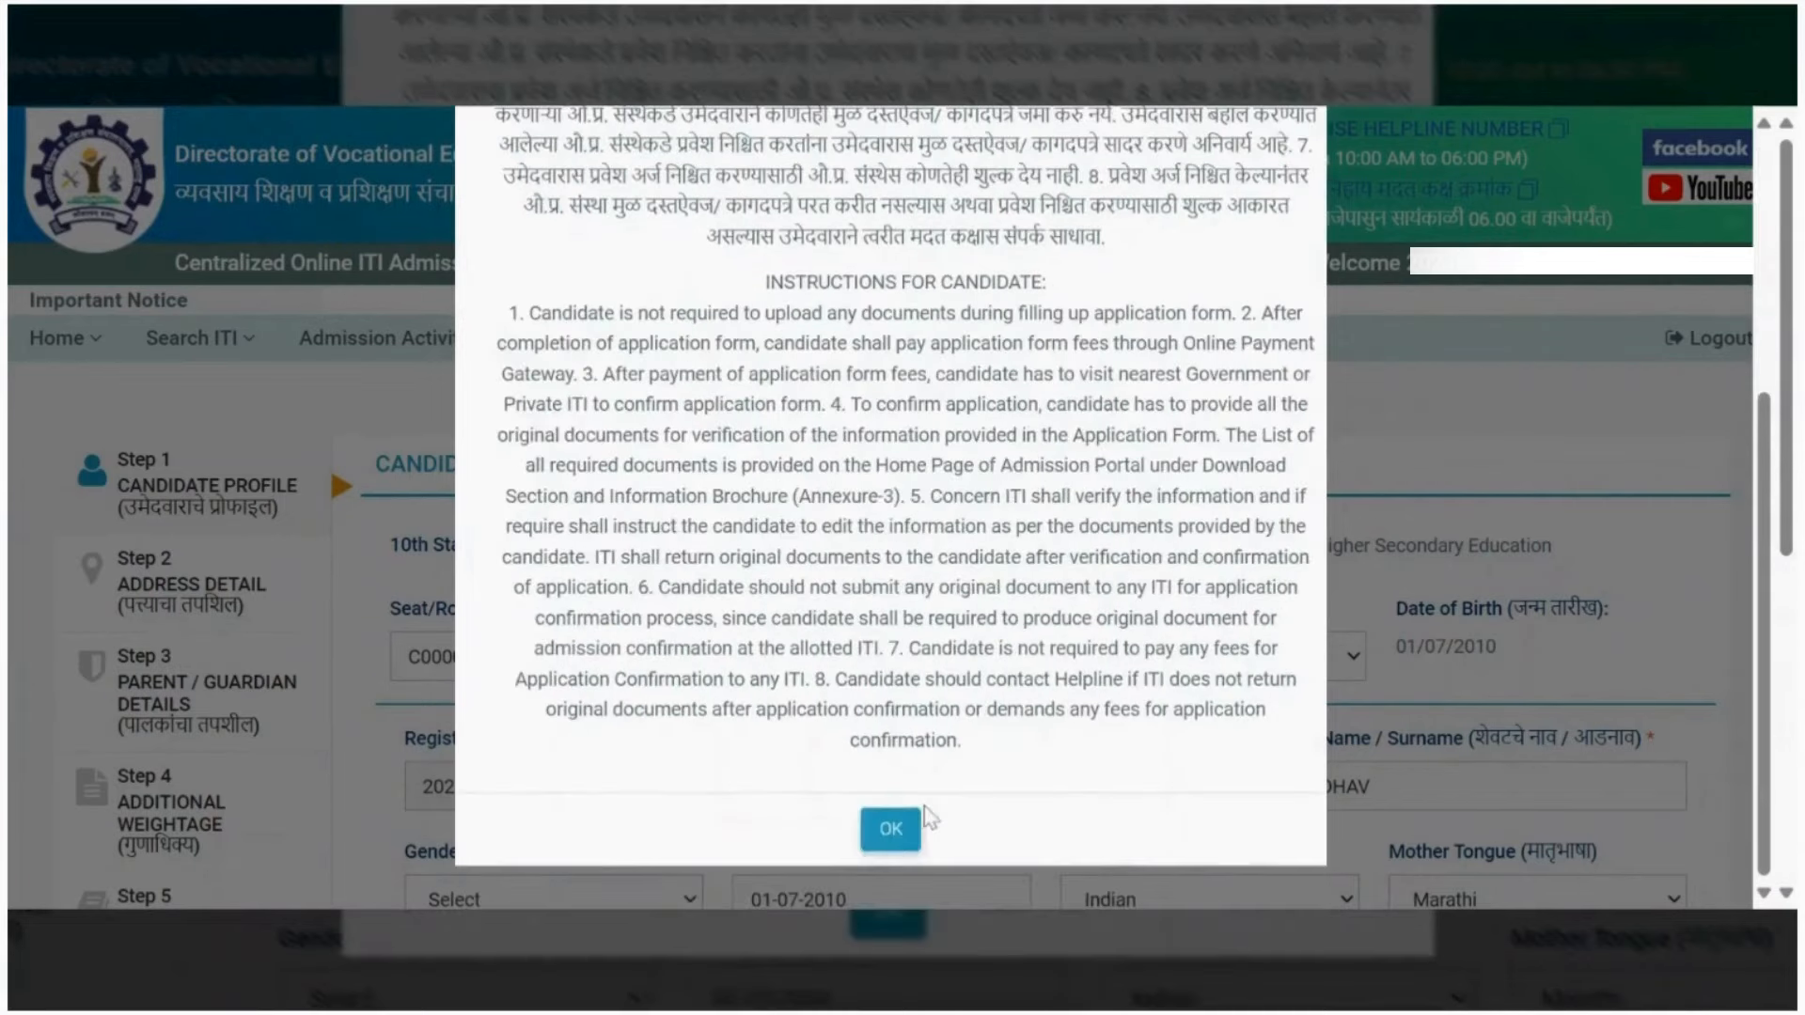
{"action": "left_click", "coordinate": [890, 828]}
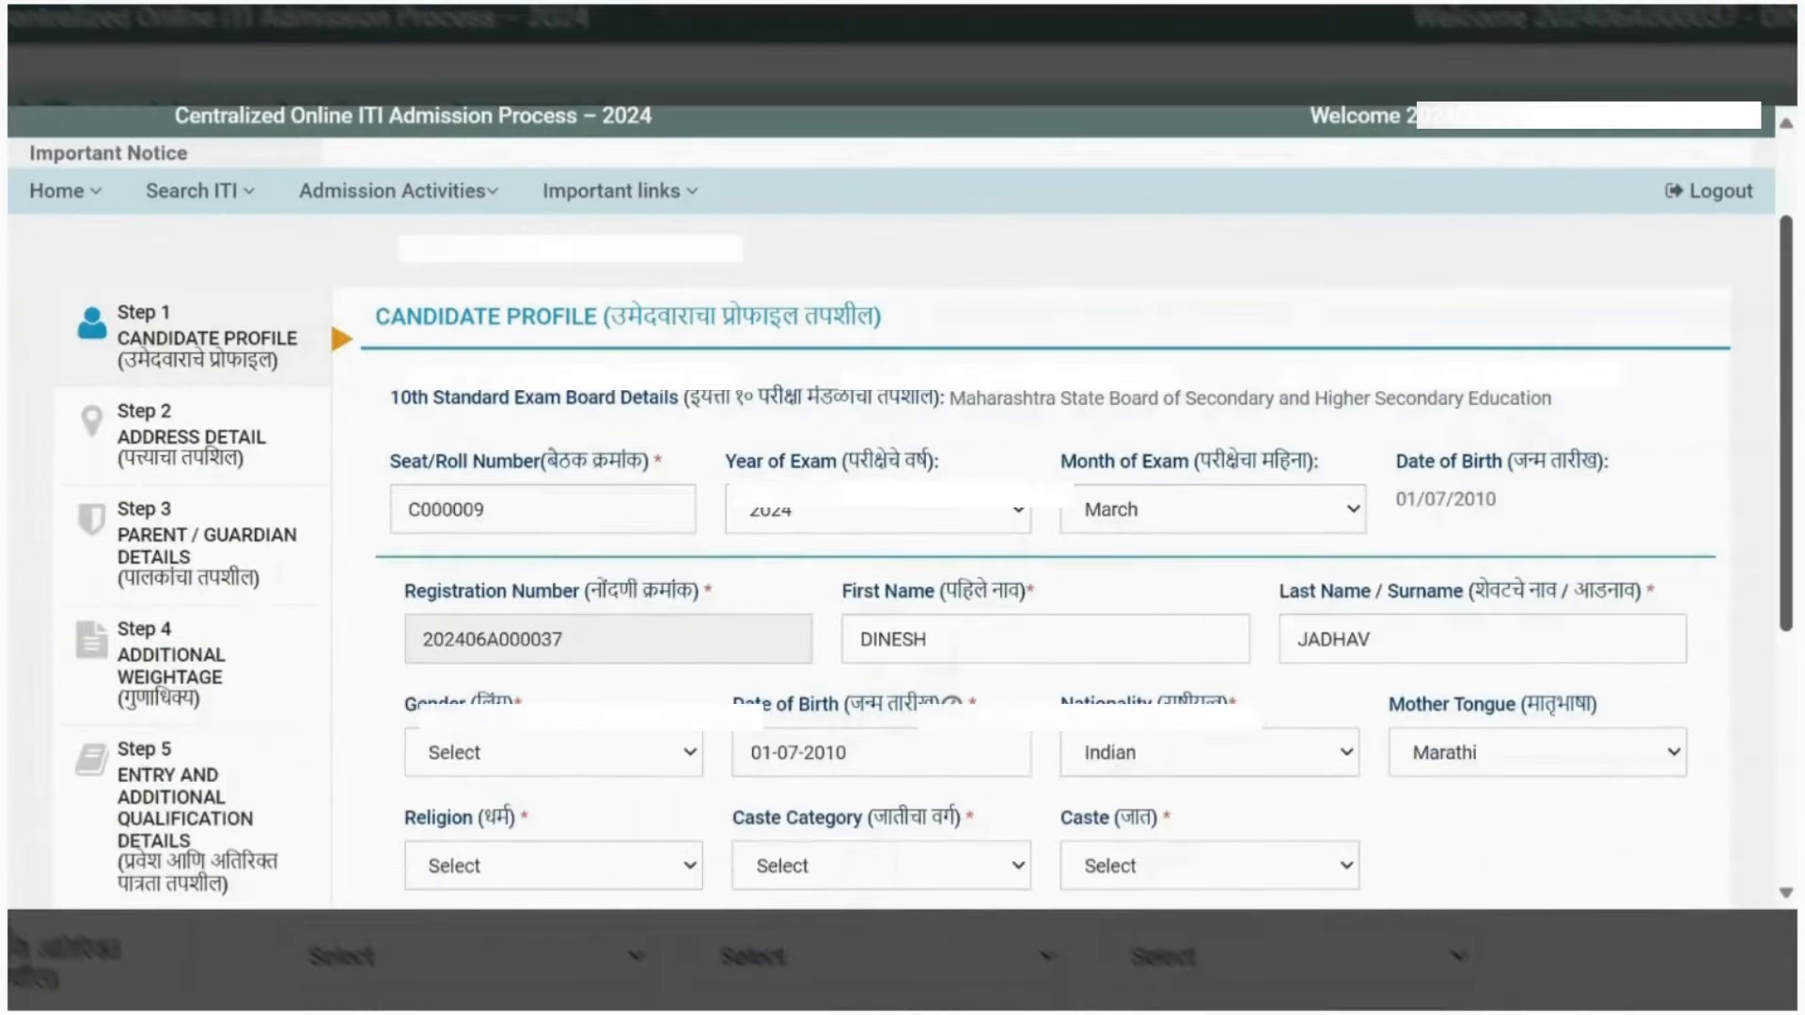
- Examine the candidate profile fields, from the 10th standard exam board details to the annual family income
{"action": "scroll", "coordinate": [1788, 542], "scroll_direction": "down", "scroll_amount": 5}
{"action": "scroll", "coordinate": [1034, 564], "scroll_direction": "down", "scroll_amount": 2}
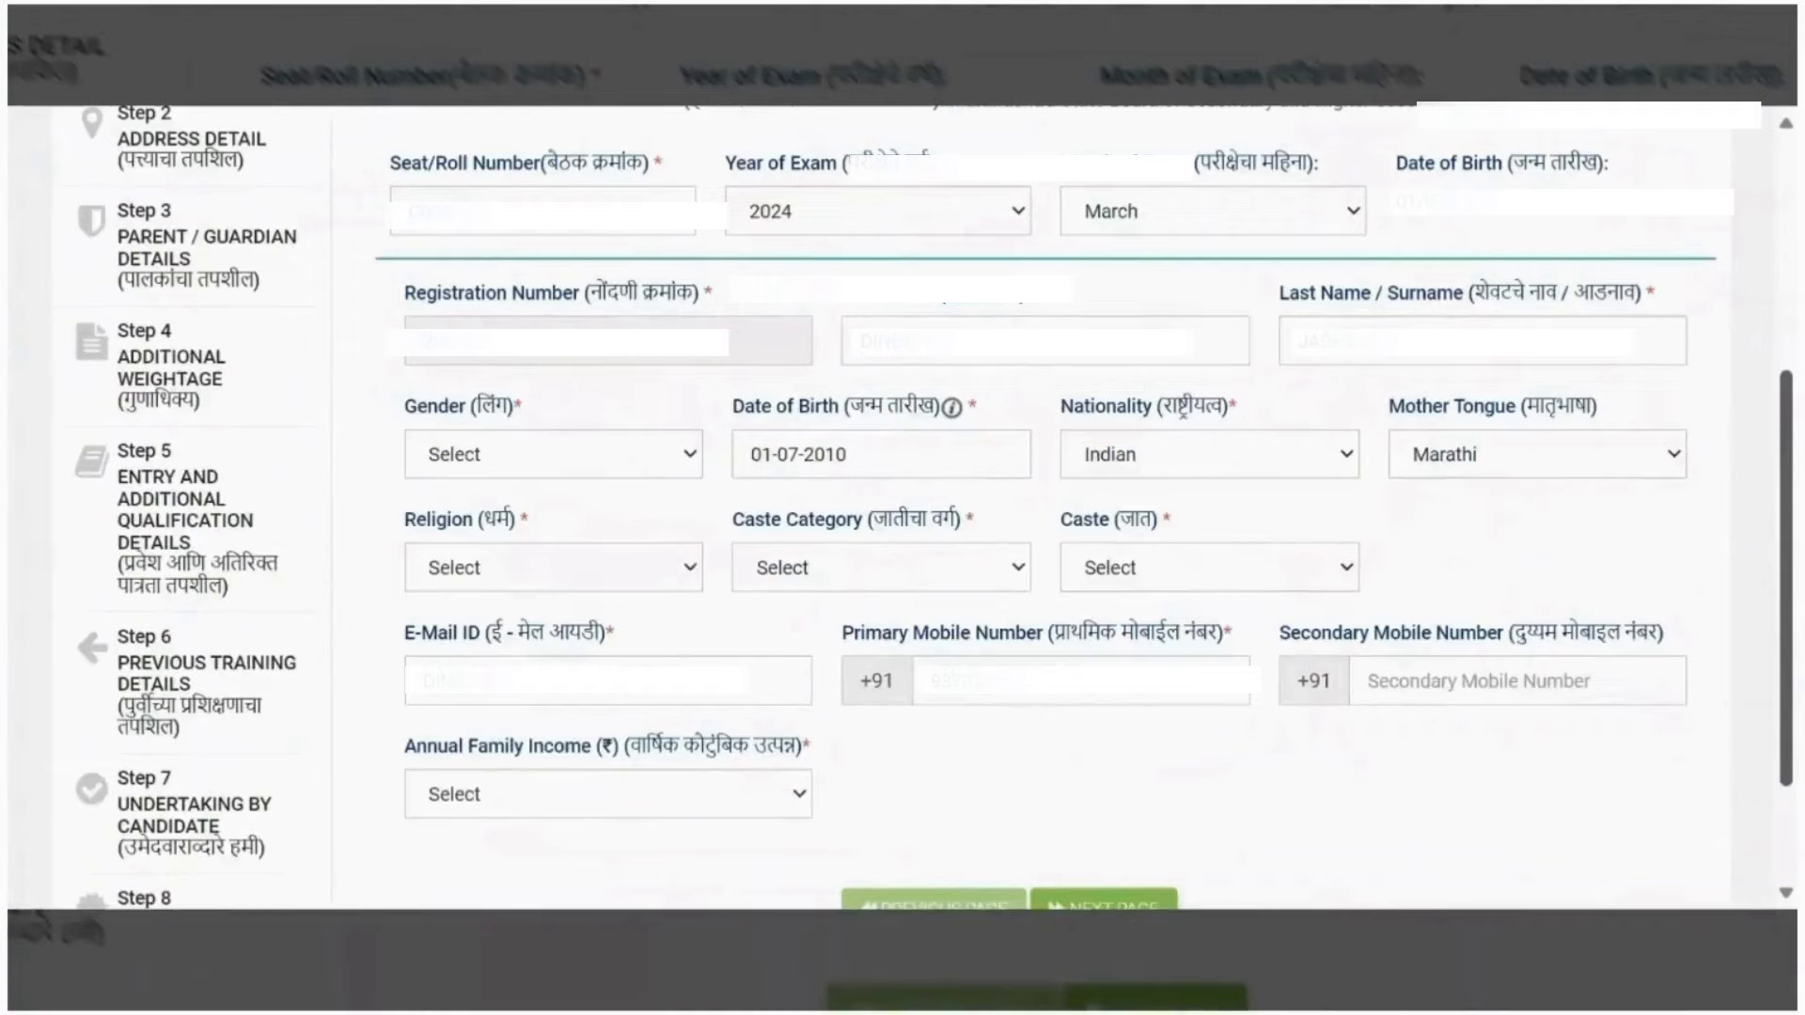
{"action": "scroll", "coordinate": [1034, 508], "scroll_direction": "up", "scroll_amount": 2}
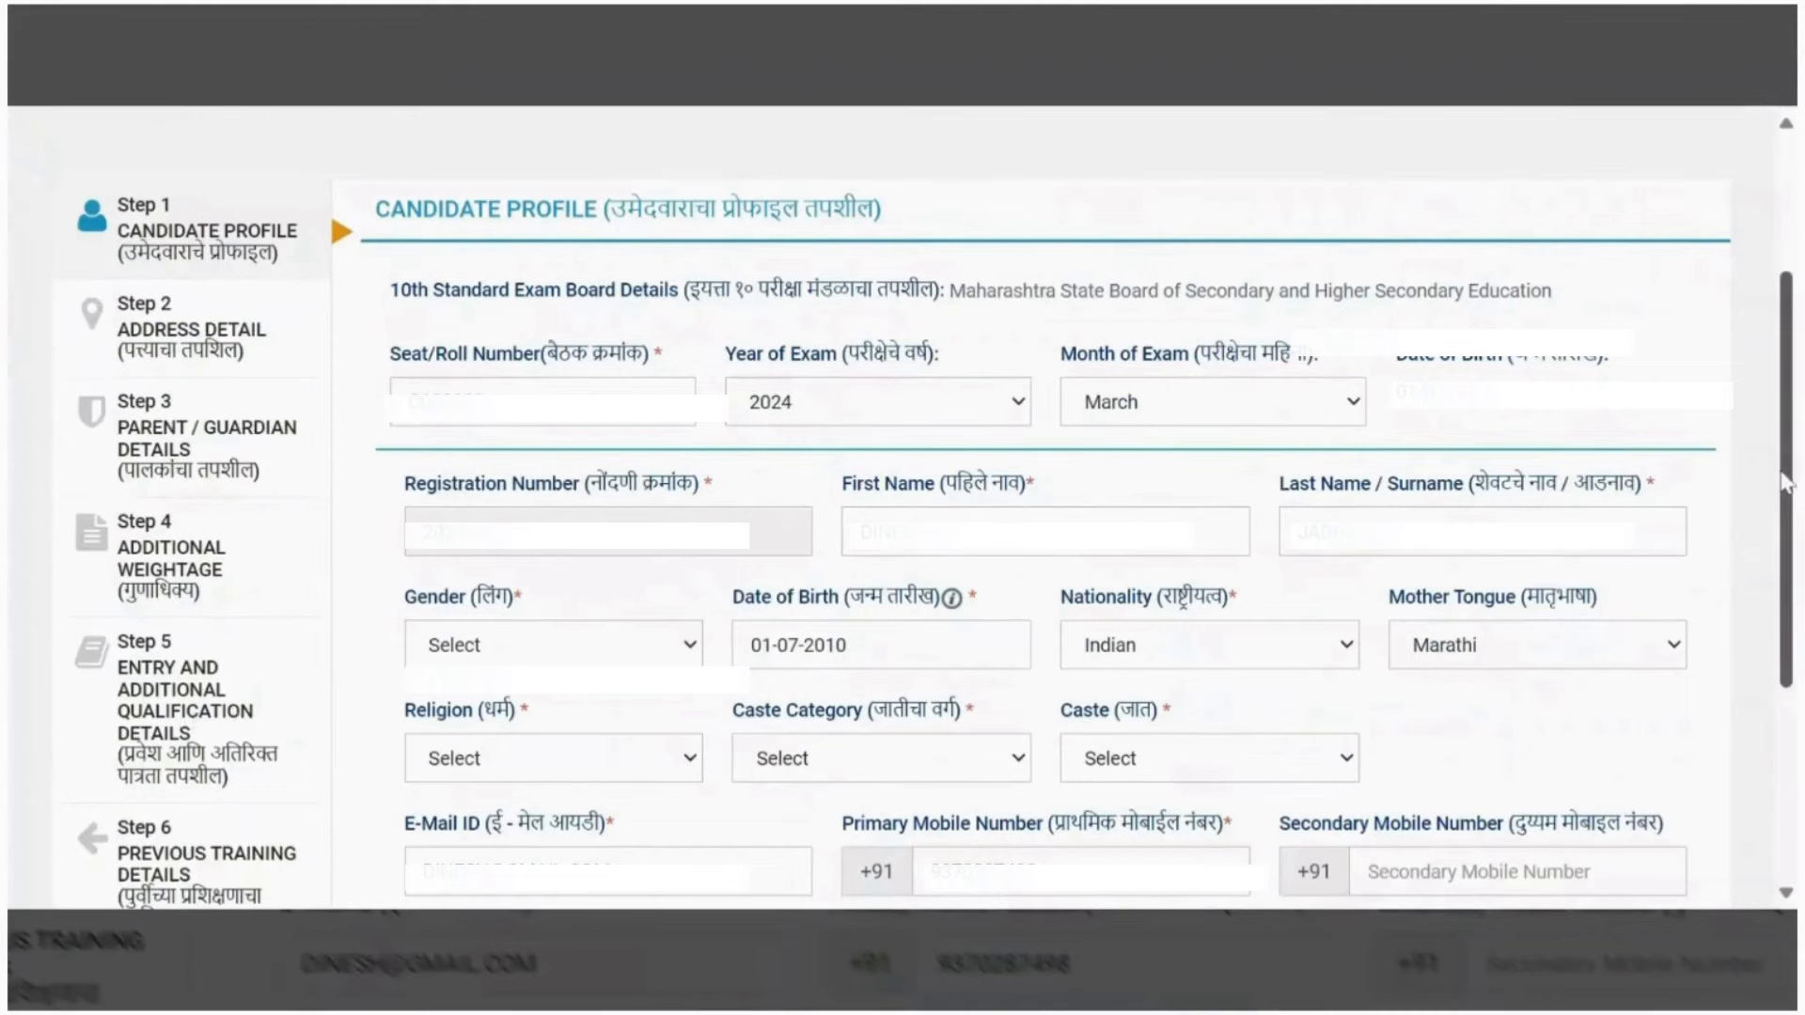
{"action": "left_click_drag", "start_coordinate": [1786, 482], "coordinate": [1793, 564]}
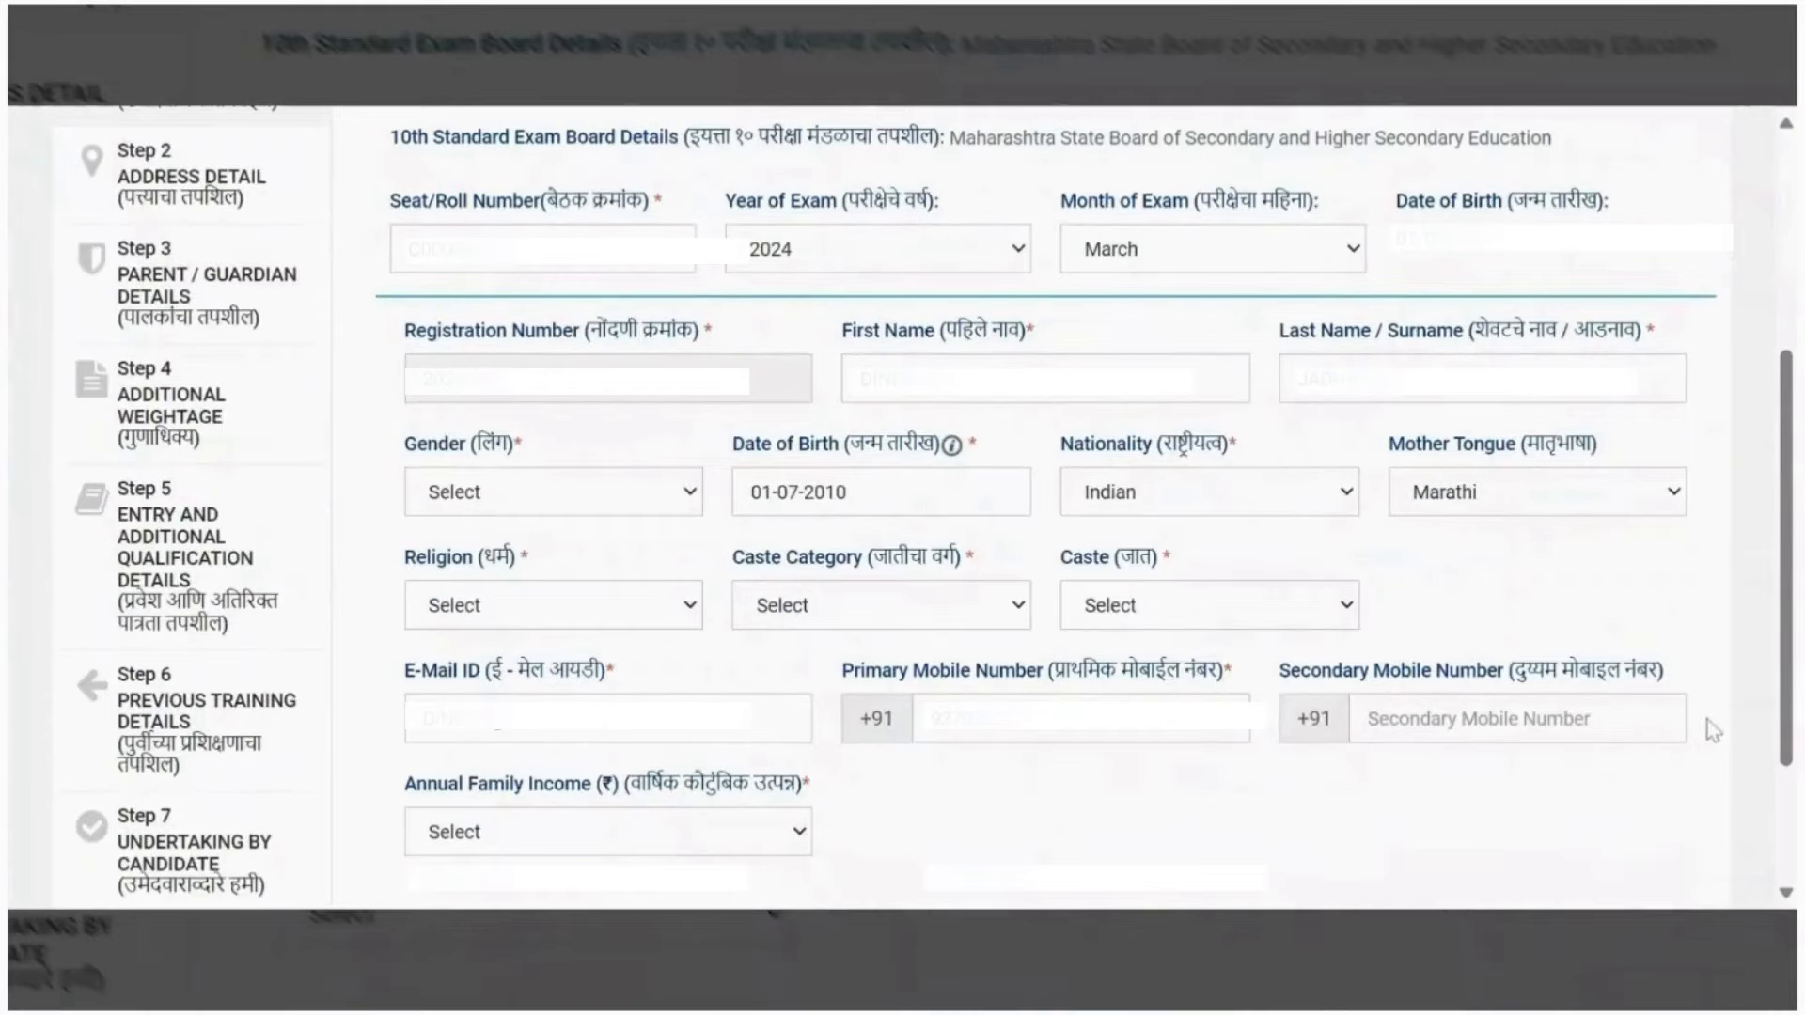
{"action": "left_click_drag", "start_coordinate": [1788, 766], "coordinate": [1793, 830]}
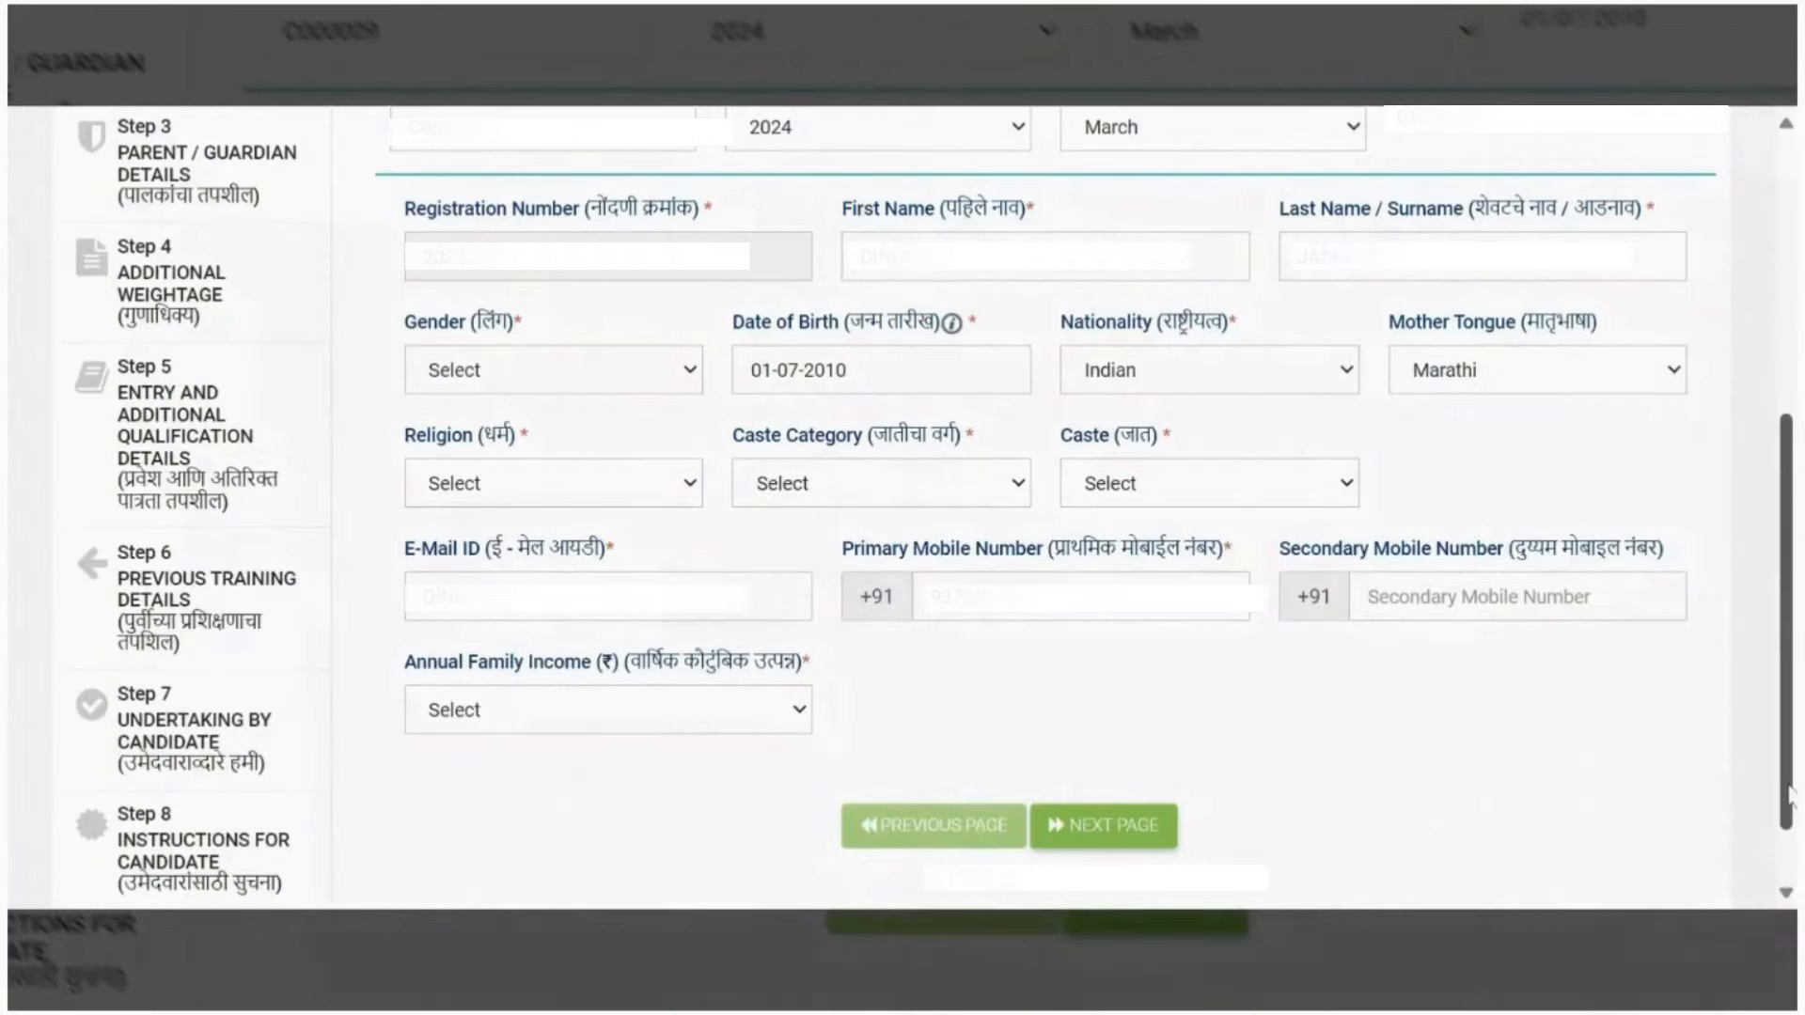
{"action": "left_click_drag", "start_coordinate": [1791, 794], "coordinate": [1791, 846]}
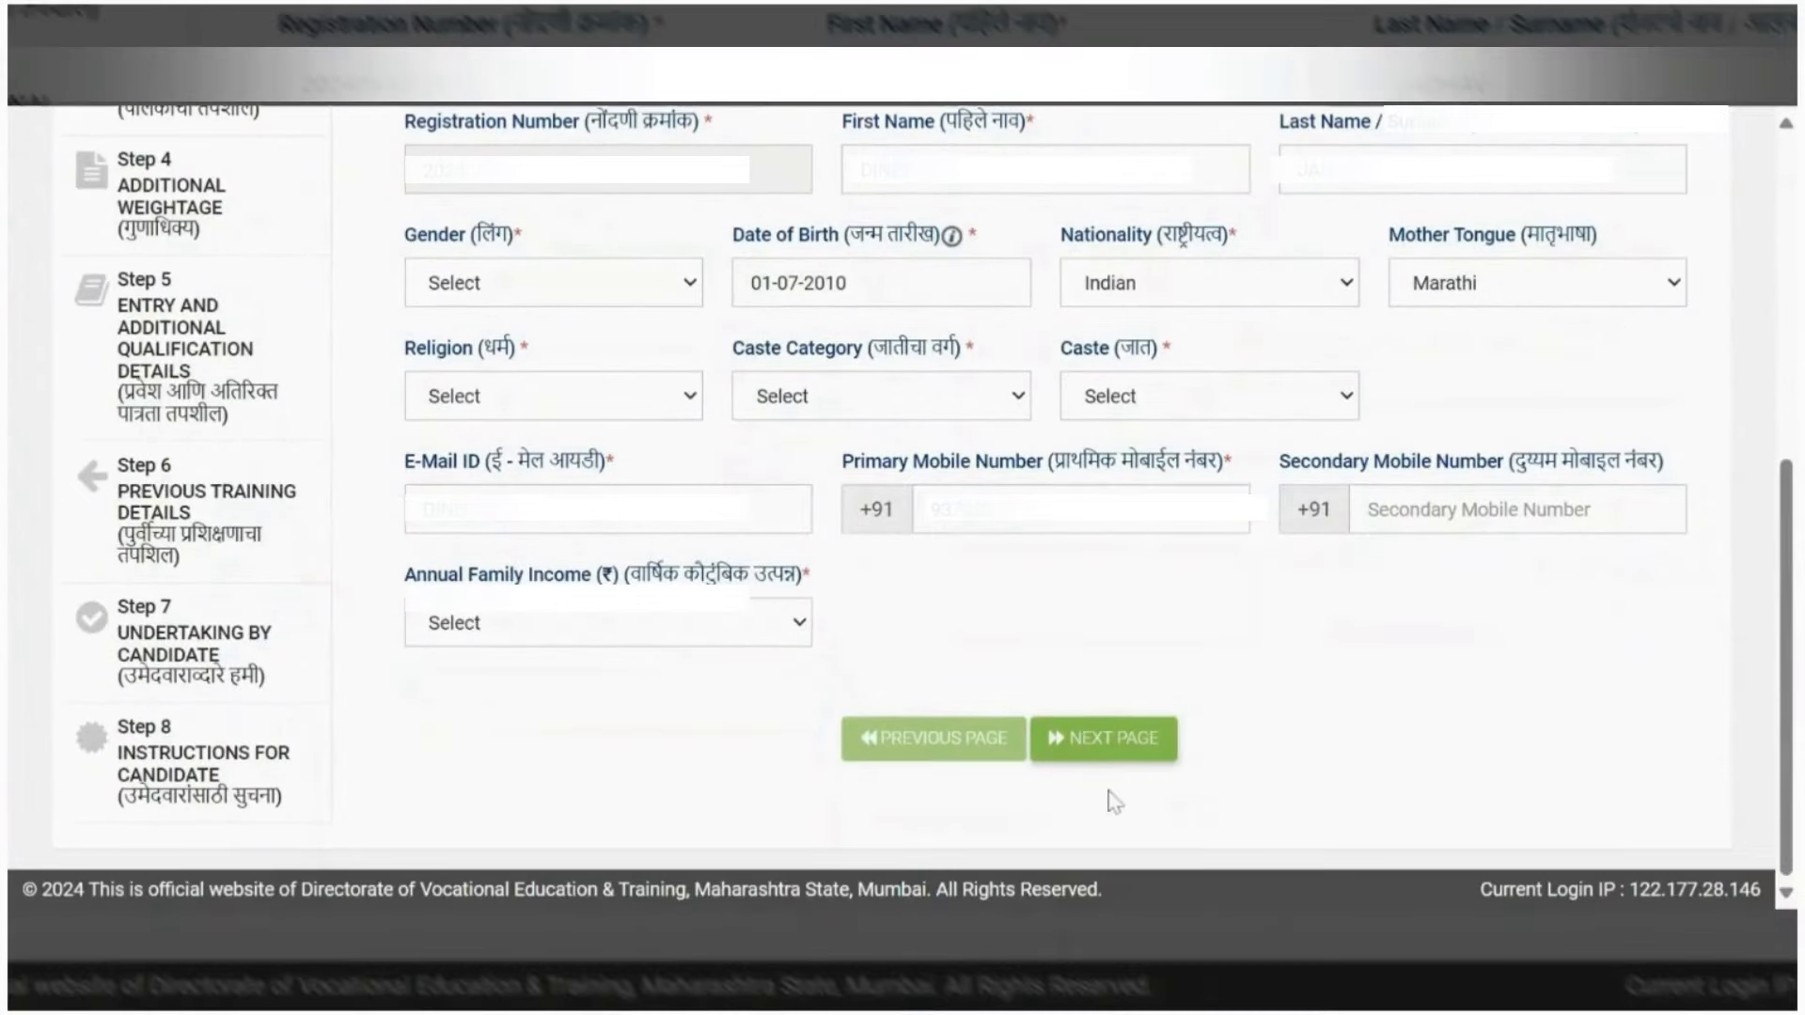
{"action": "left_click_drag", "start_coordinate": [1791, 766], "coordinate": [1794, 712]}
{"action": "scroll", "coordinate": [520, 367], "scroll_direction": "down", "scroll_amount": 1}
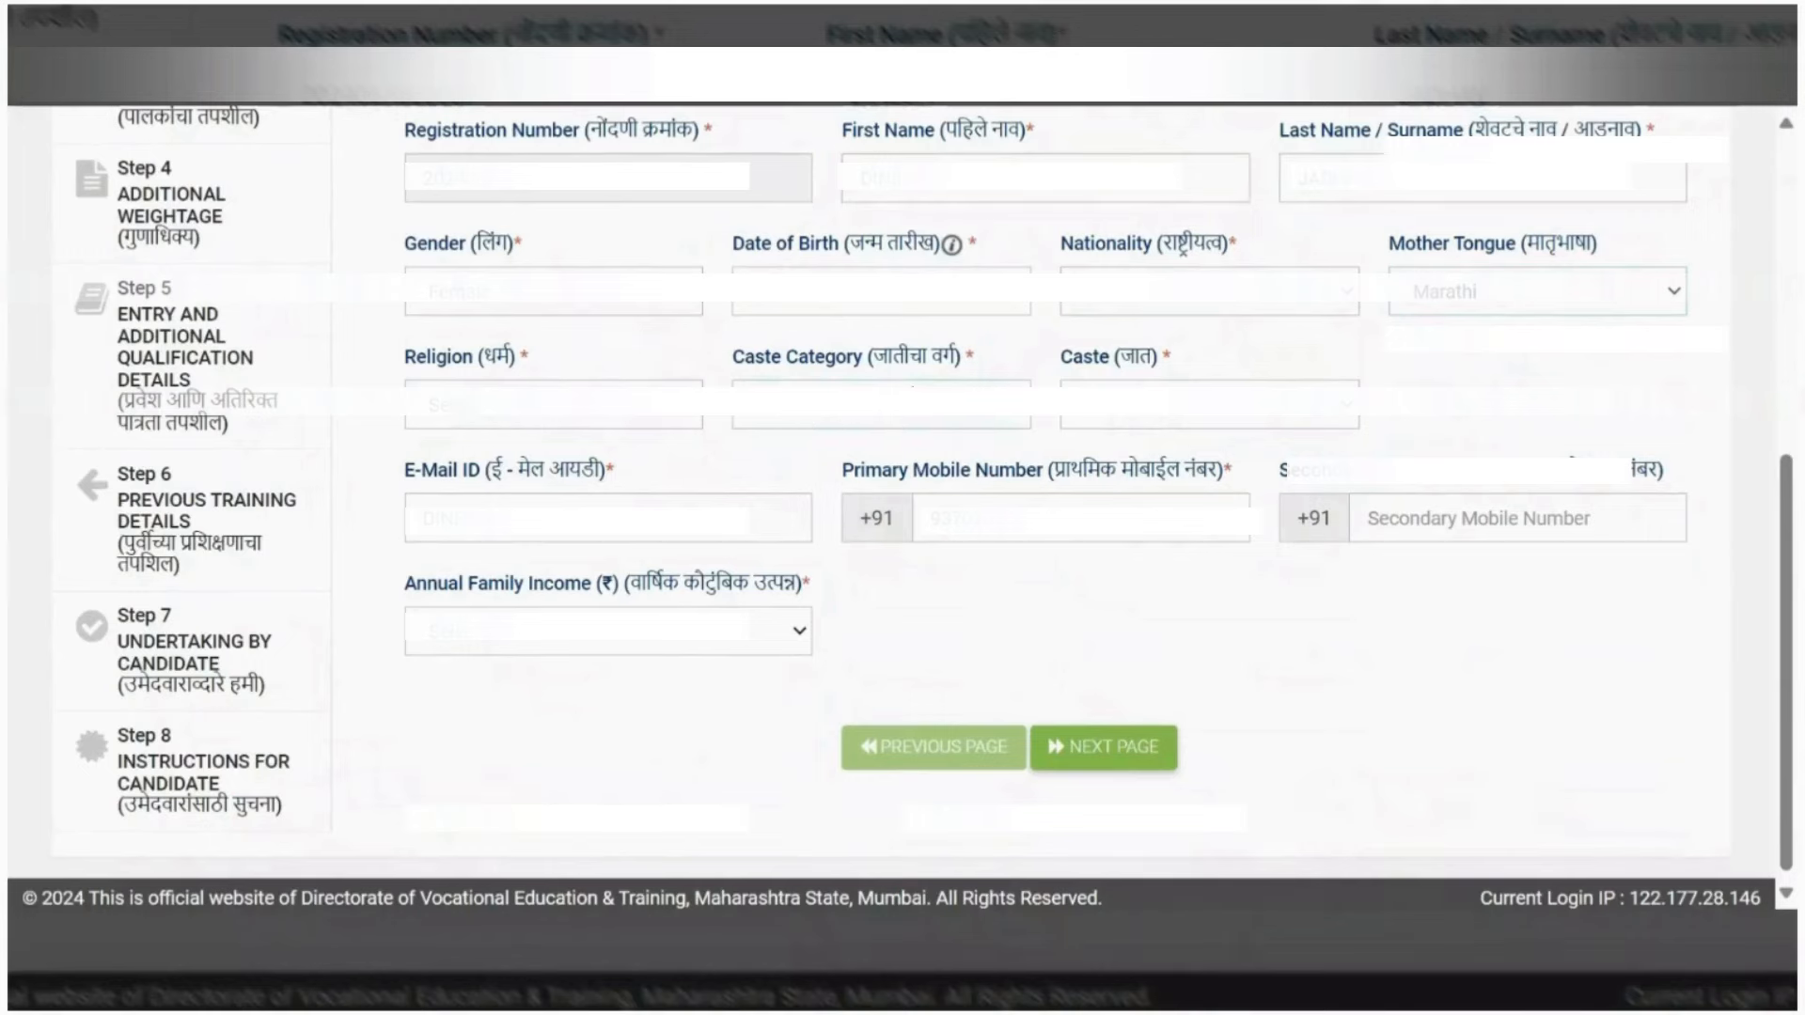
- Complete the candidate profile, including religion and annual family income, and continue to the address details
{"action": "key", "text": "h"}
{"action": "key", "text": "Tab"}
{"action": "left_click", "coordinate": [548, 621]}
{"action": "left_click", "coordinate": [548, 466]}
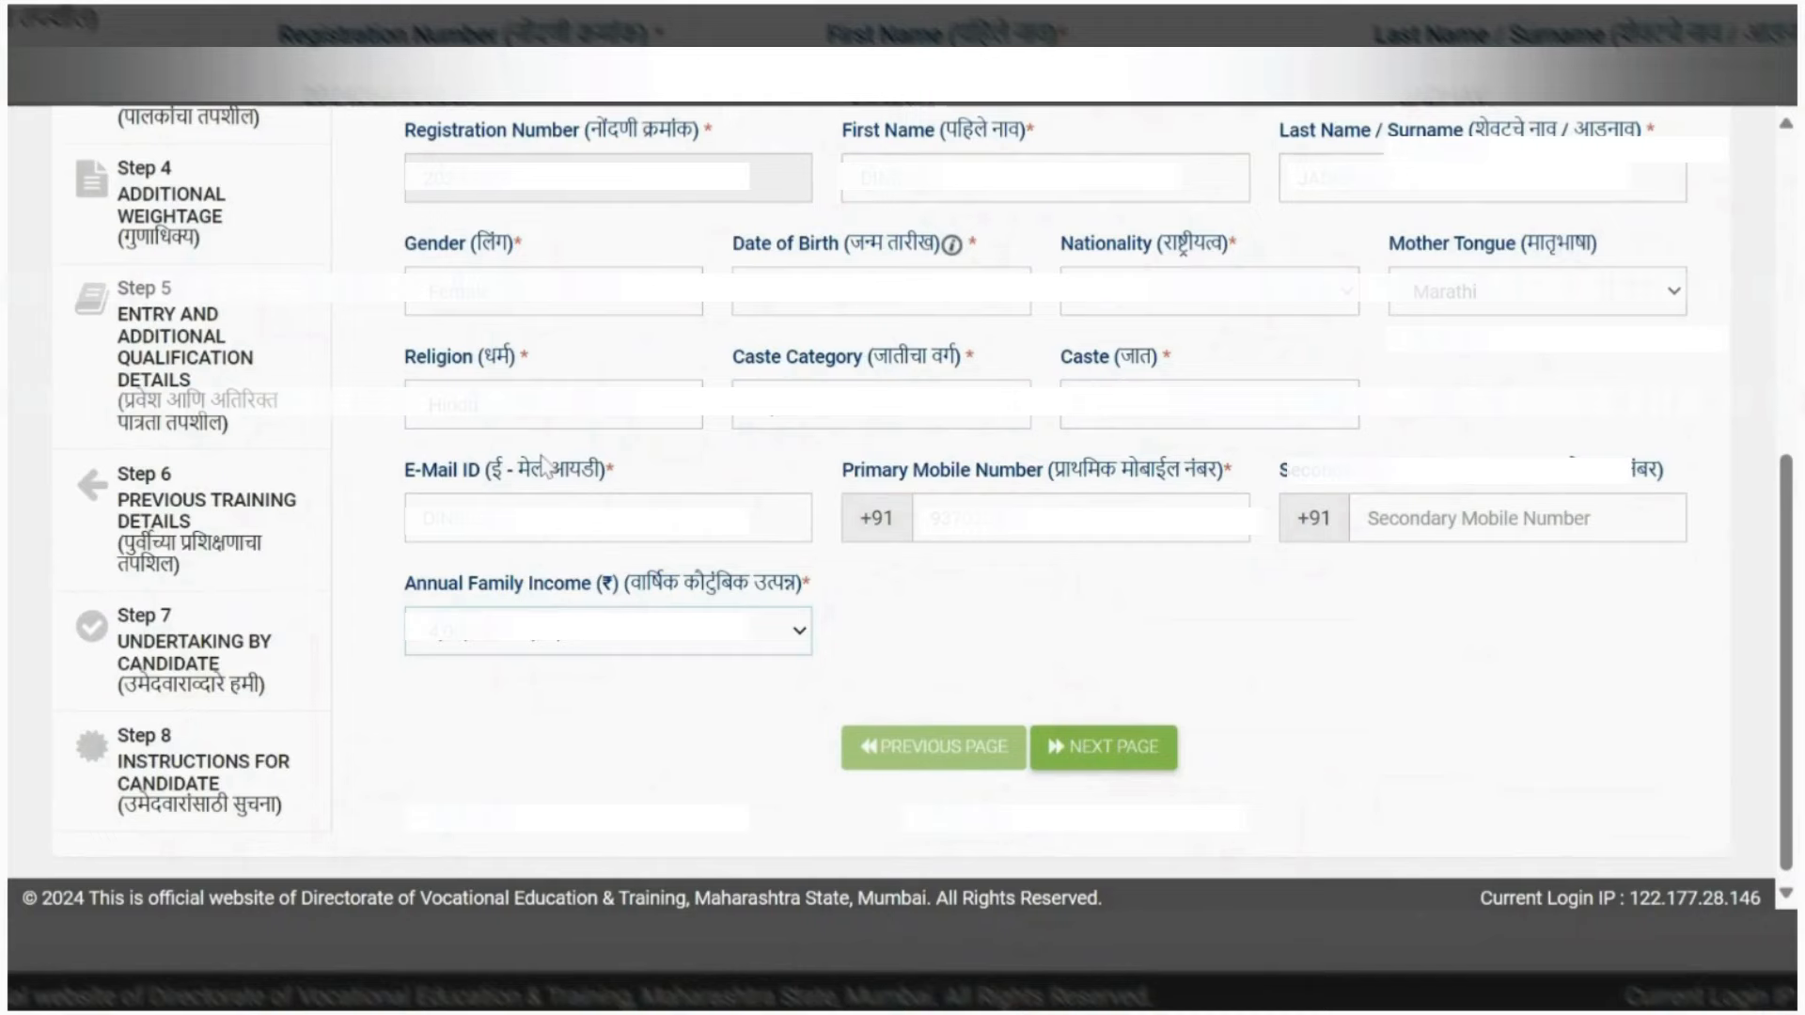
{"action": "left_click", "coordinate": [1102, 752]}
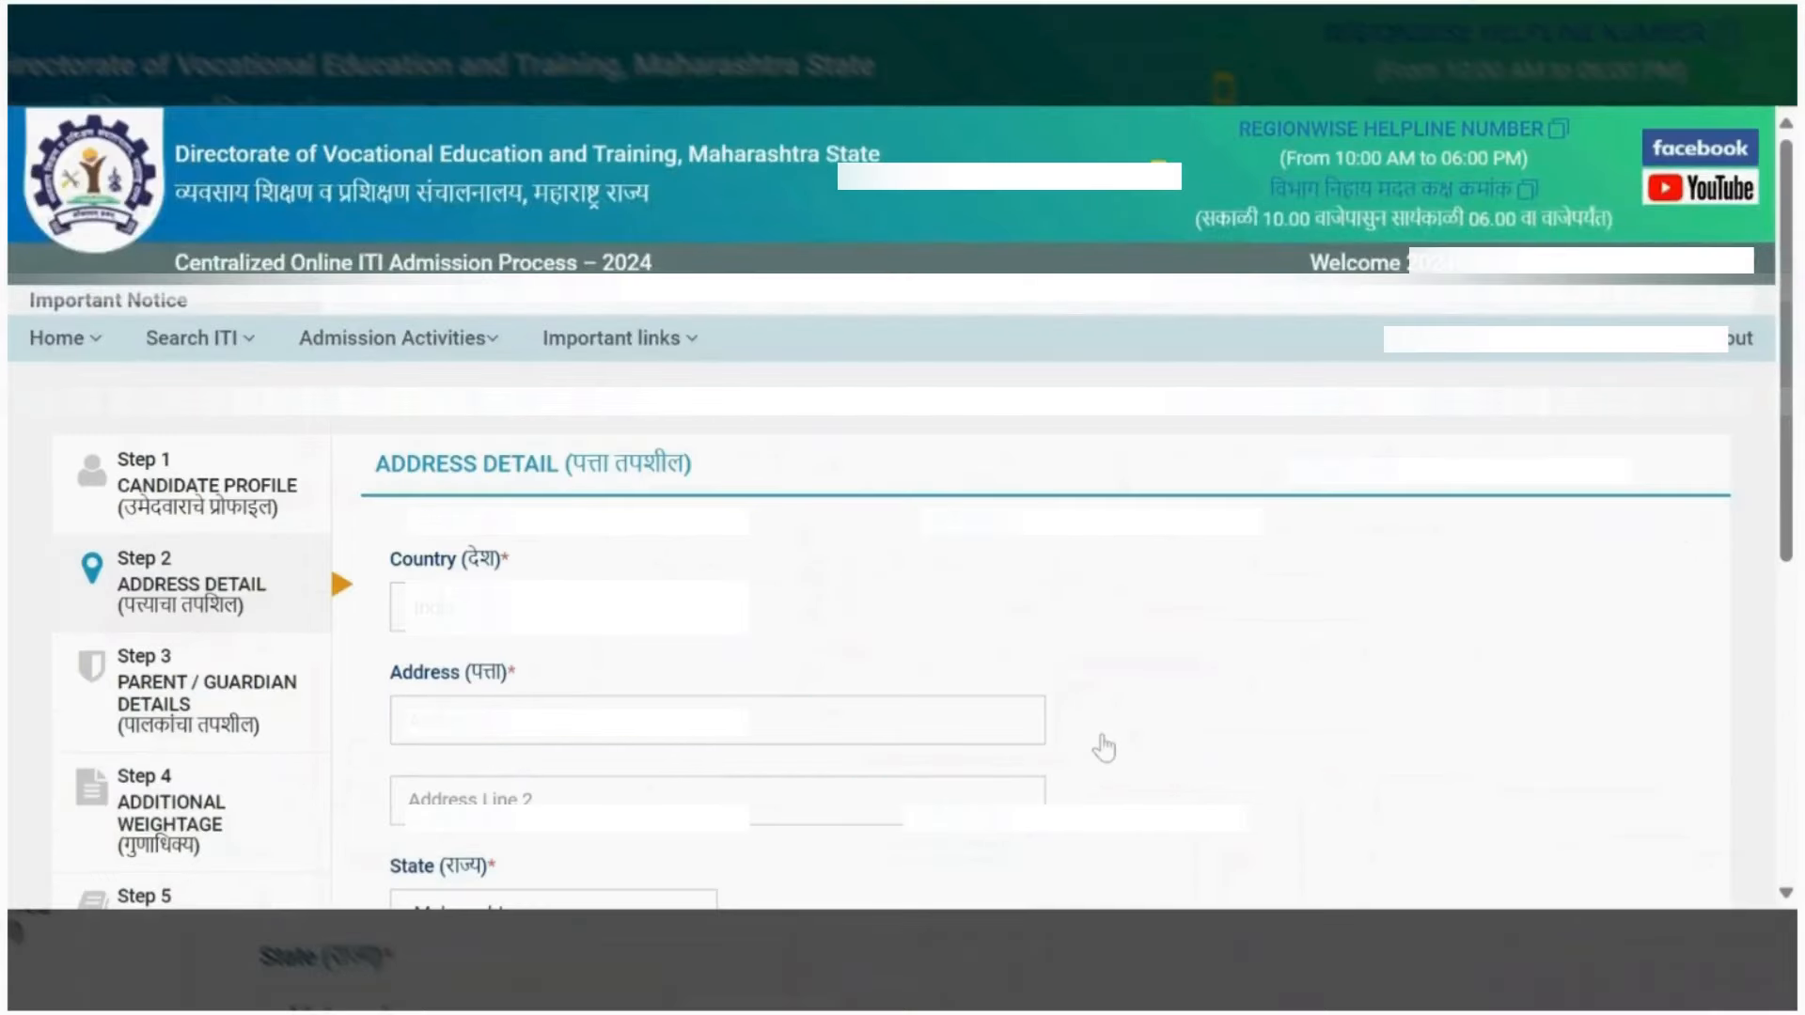
- Fill in the candidate's address, including district, taluka, city or village and pincode, and continue to the parent or guardian details
{"action": "scroll", "coordinate": [1791, 489], "scroll_direction": "down", "scroll_amount": 1}
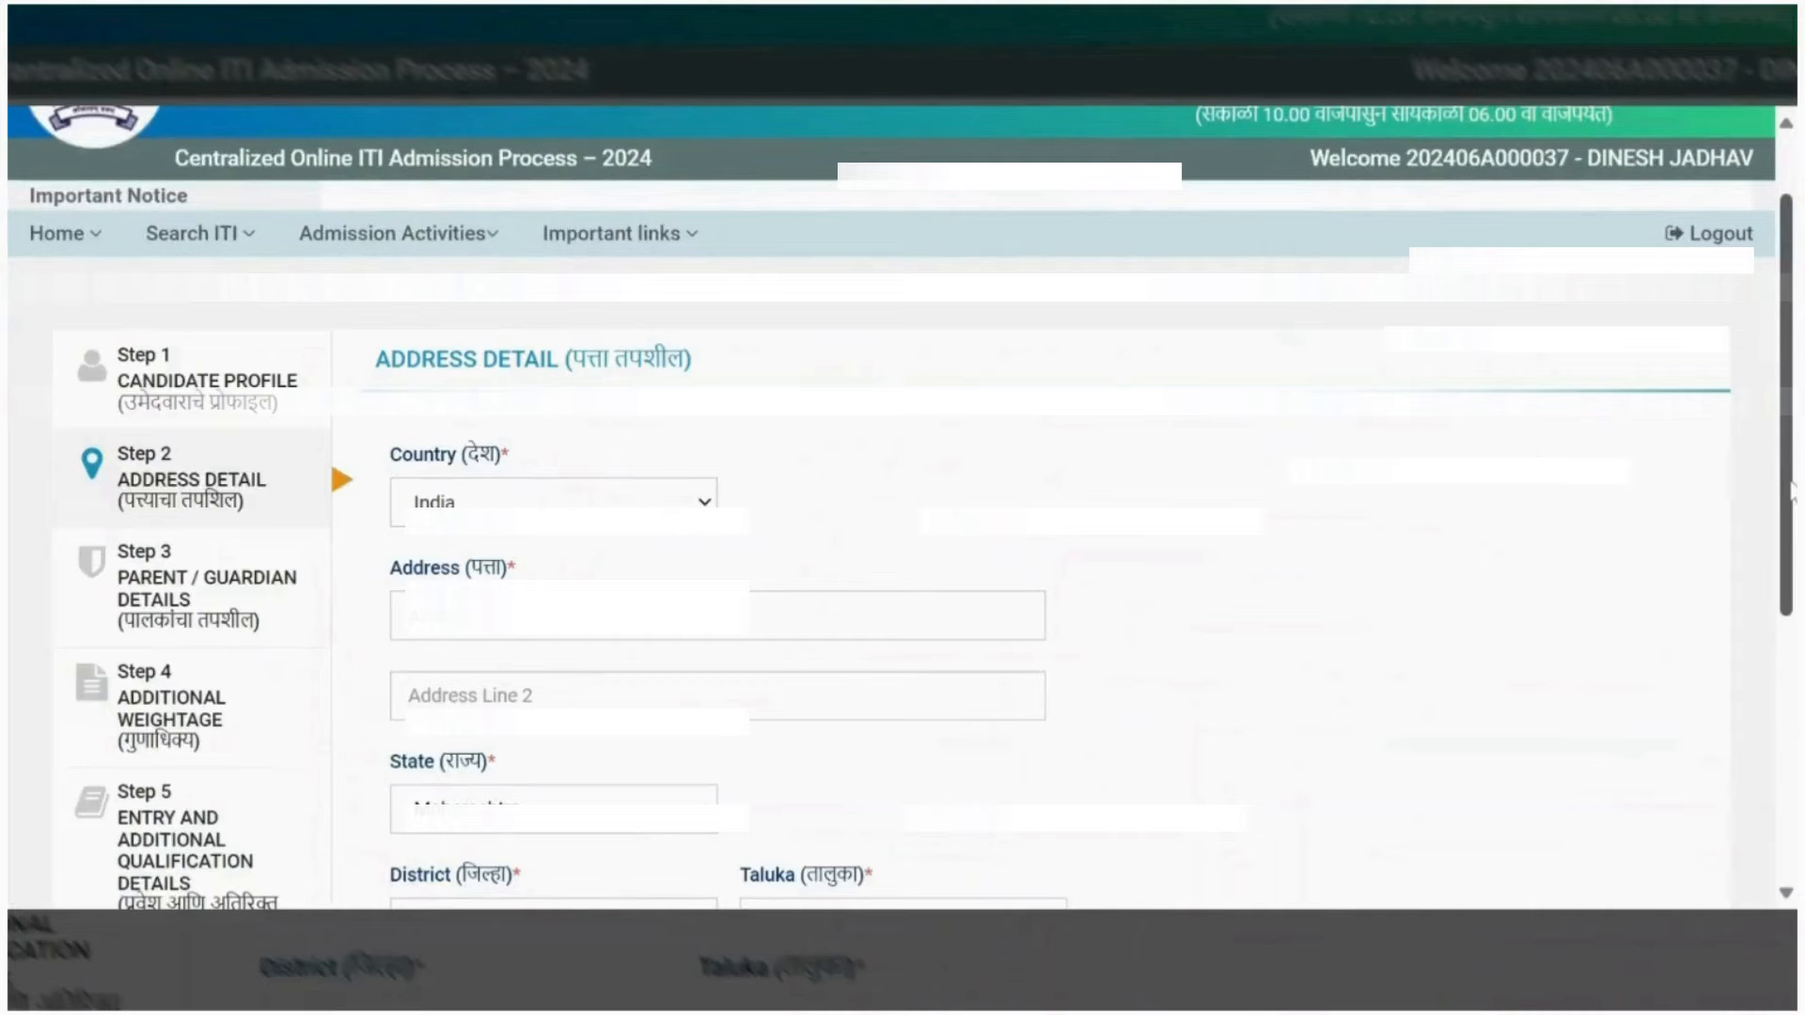
{"action": "scroll", "coordinate": [1790, 489], "scroll_direction": "down", "scroll_amount": 1}
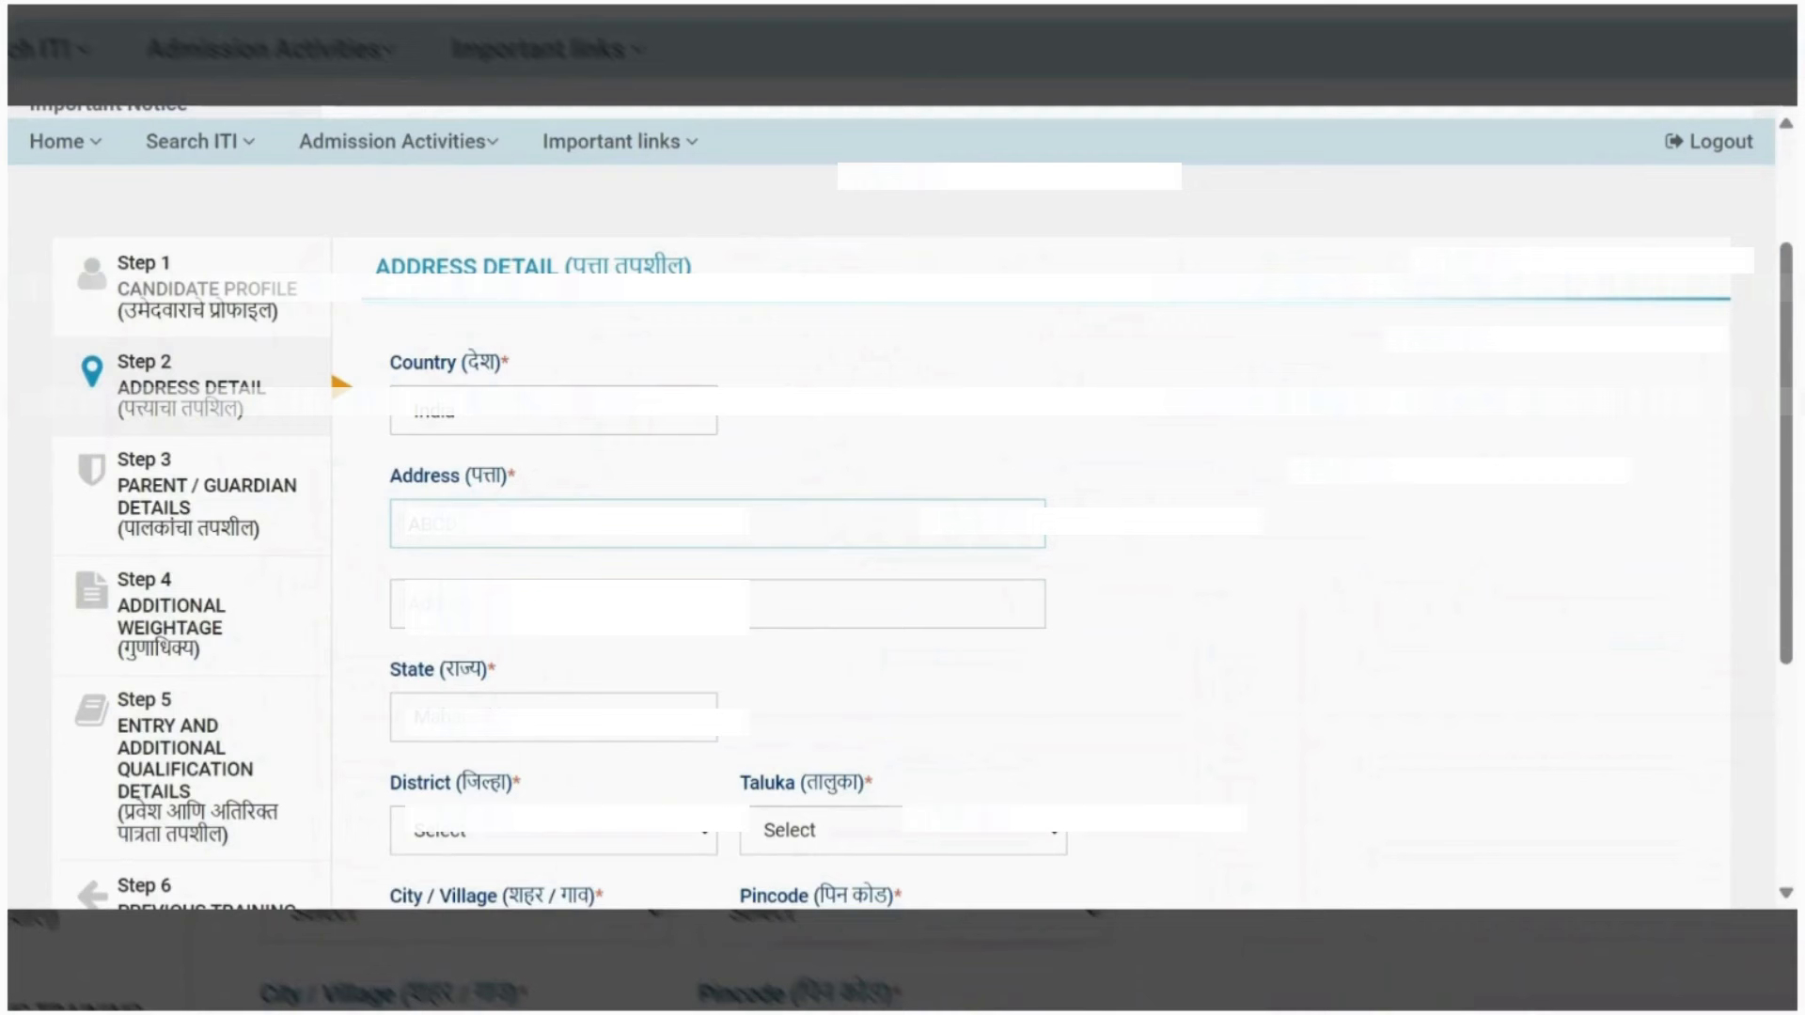
{"action": "type", "text": "BCD"}
{"action": "scroll", "coordinate": [449, 474], "scroll_direction": "down", "scroll_amount": 4}
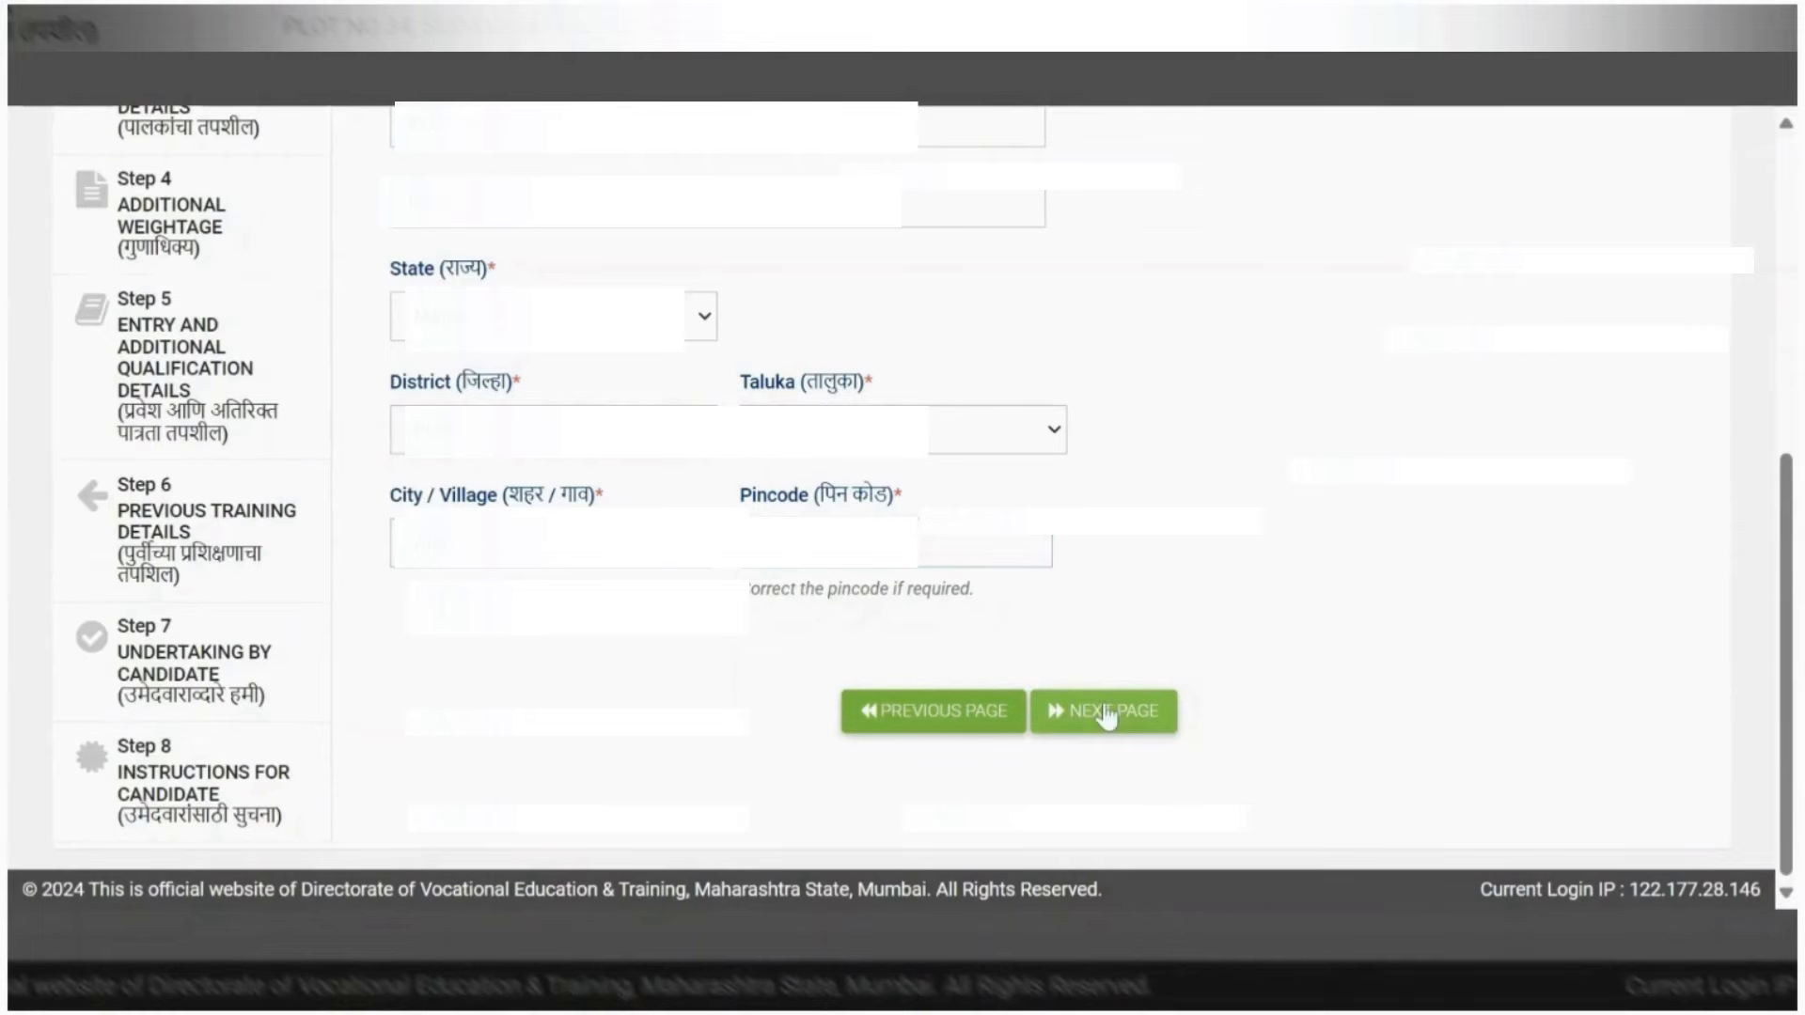
{"action": "scroll", "coordinate": [1495, 574], "scroll_direction": "up", "scroll_amount": 1}
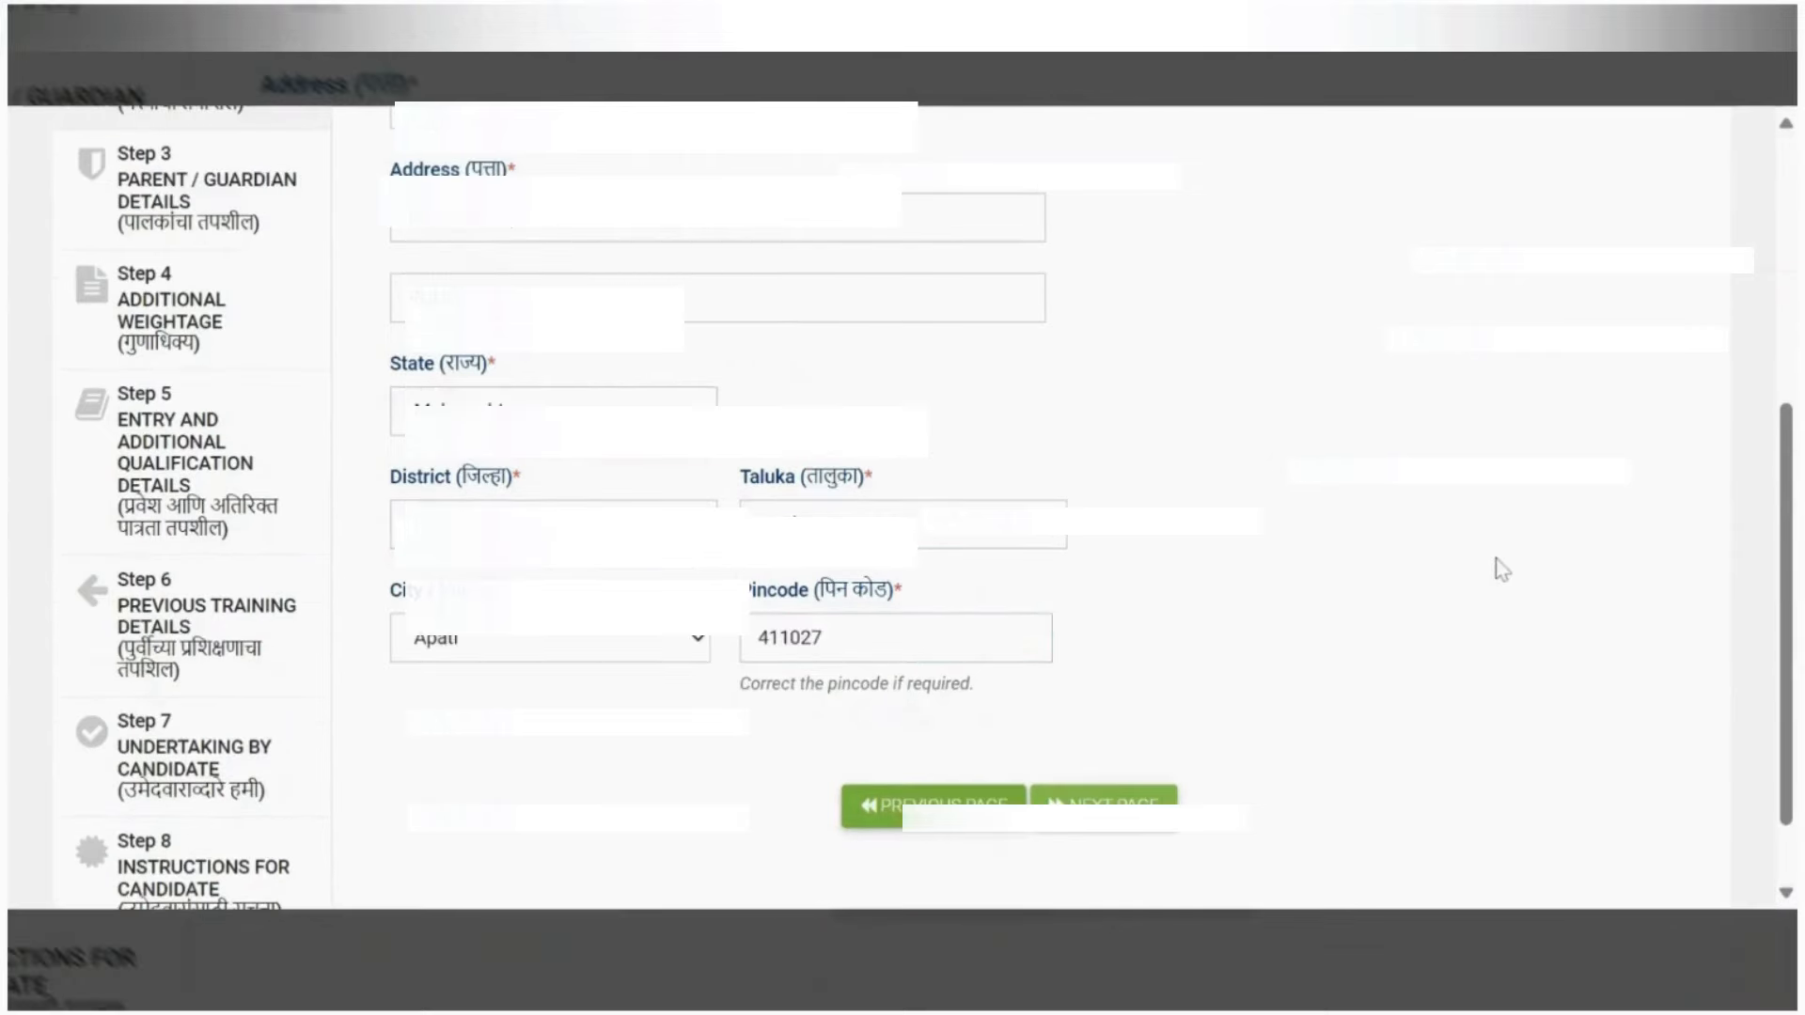
{"action": "scroll", "coordinate": [1502, 570], "scroll_direction": "down", "scroll_amount": 1}
{"action": "left_click", "coordinate": [1100, 720]}
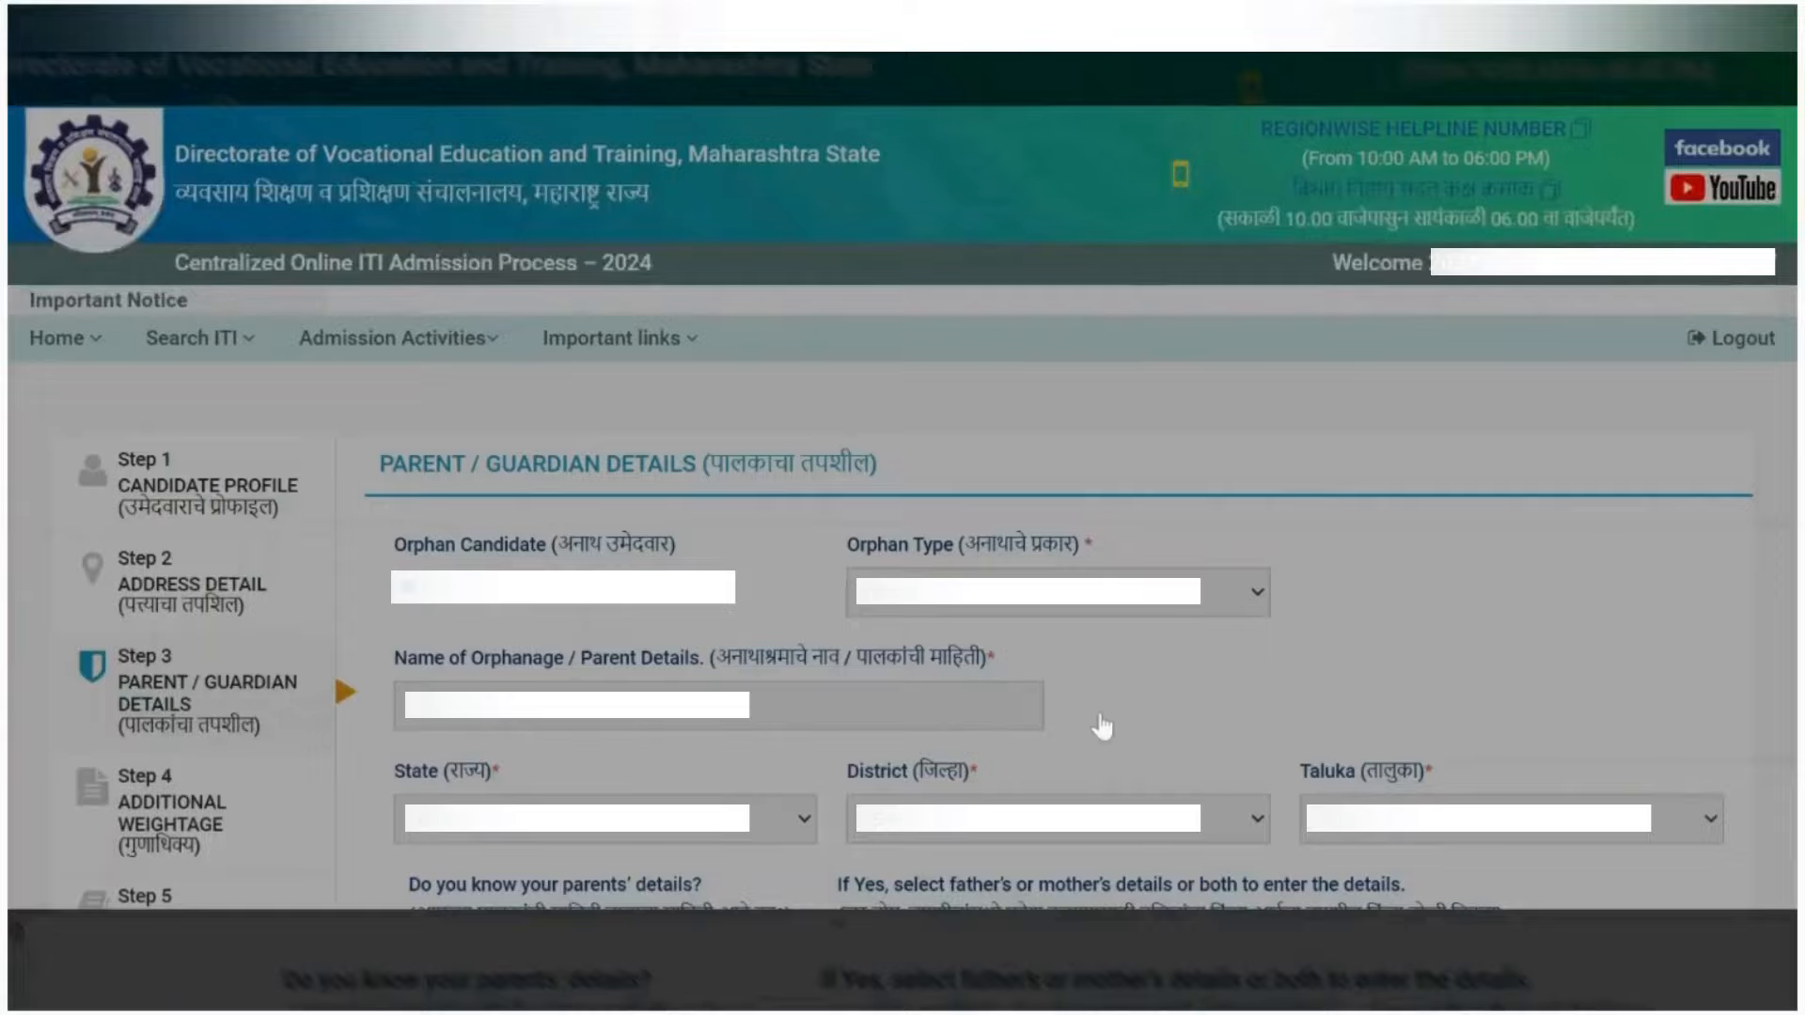
- Set Orphan Candidate to Yes to look at the orphanage fields, and switch it back to No
{"action": "scroll", "coordinate": [1788, 395], "scroll_direction": "down", "scroll_amount": 1}
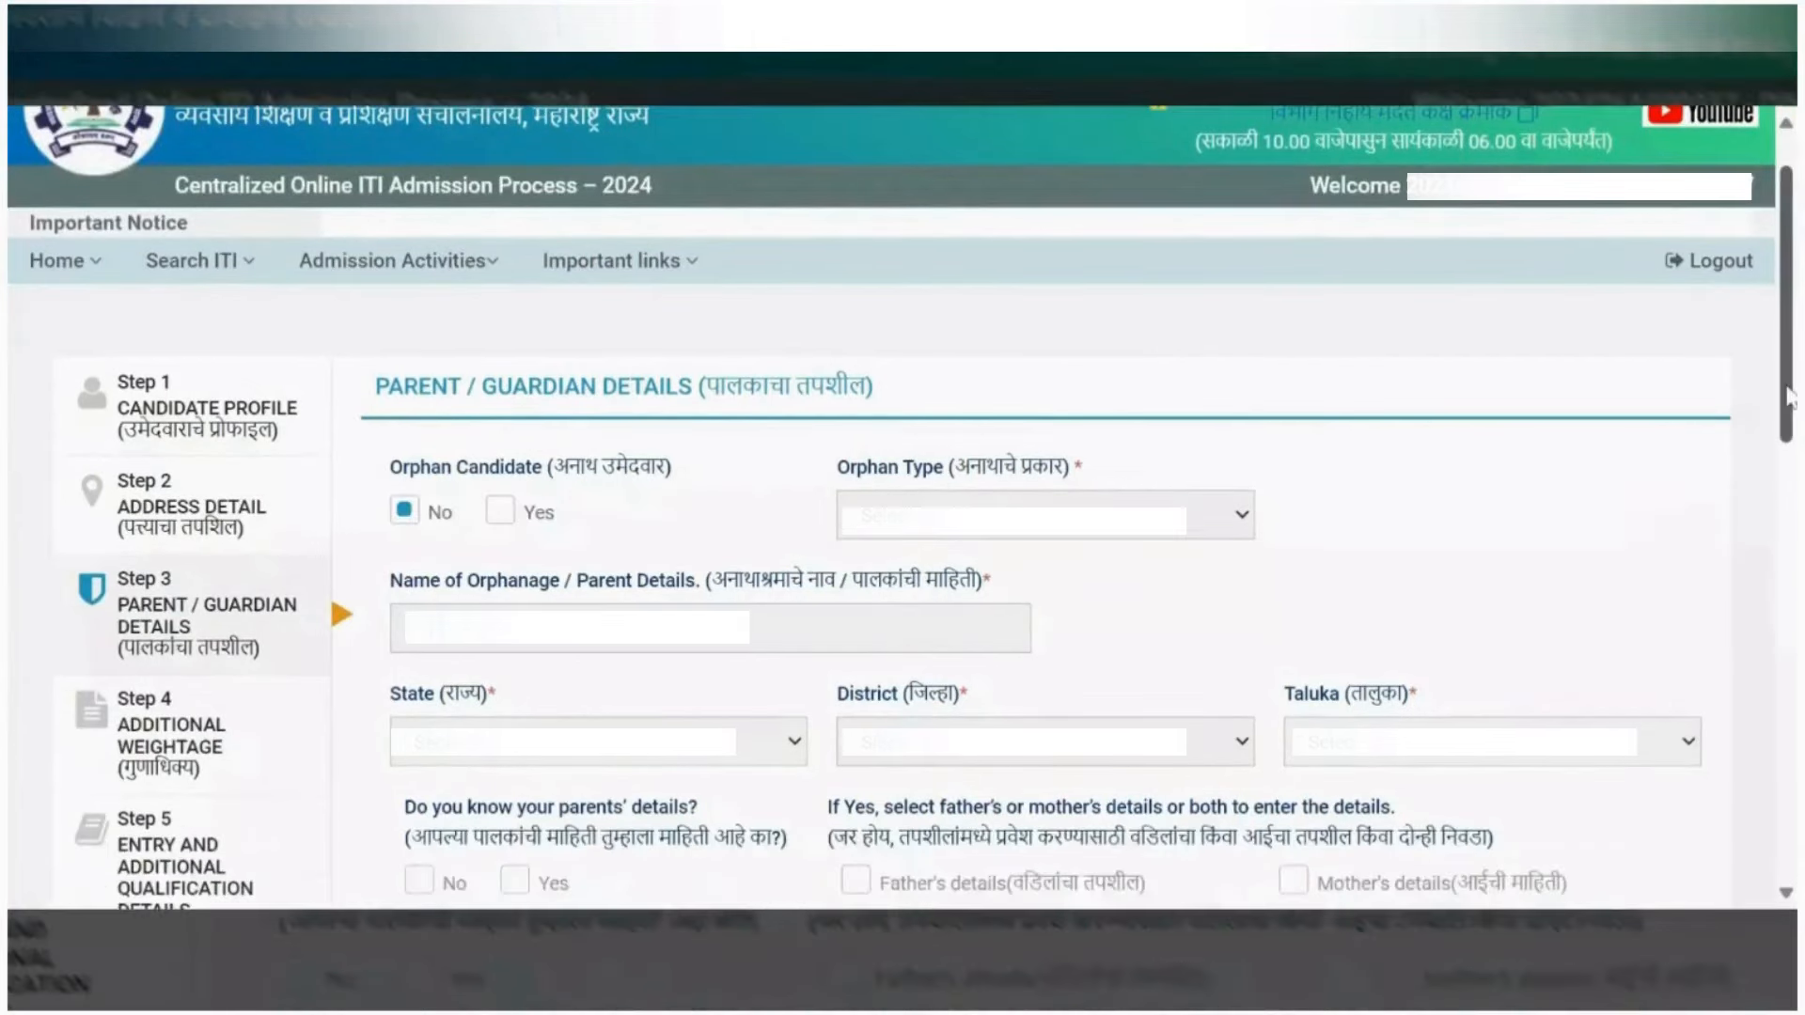
{"action": "scroll", "coordinate": [1789, 397], "scroll_direction": "down", "scroll_amount": 1}
{"action": "left_click_drag", "start_coordinate": [1785, 409], "coordinate": [1785, 439]}
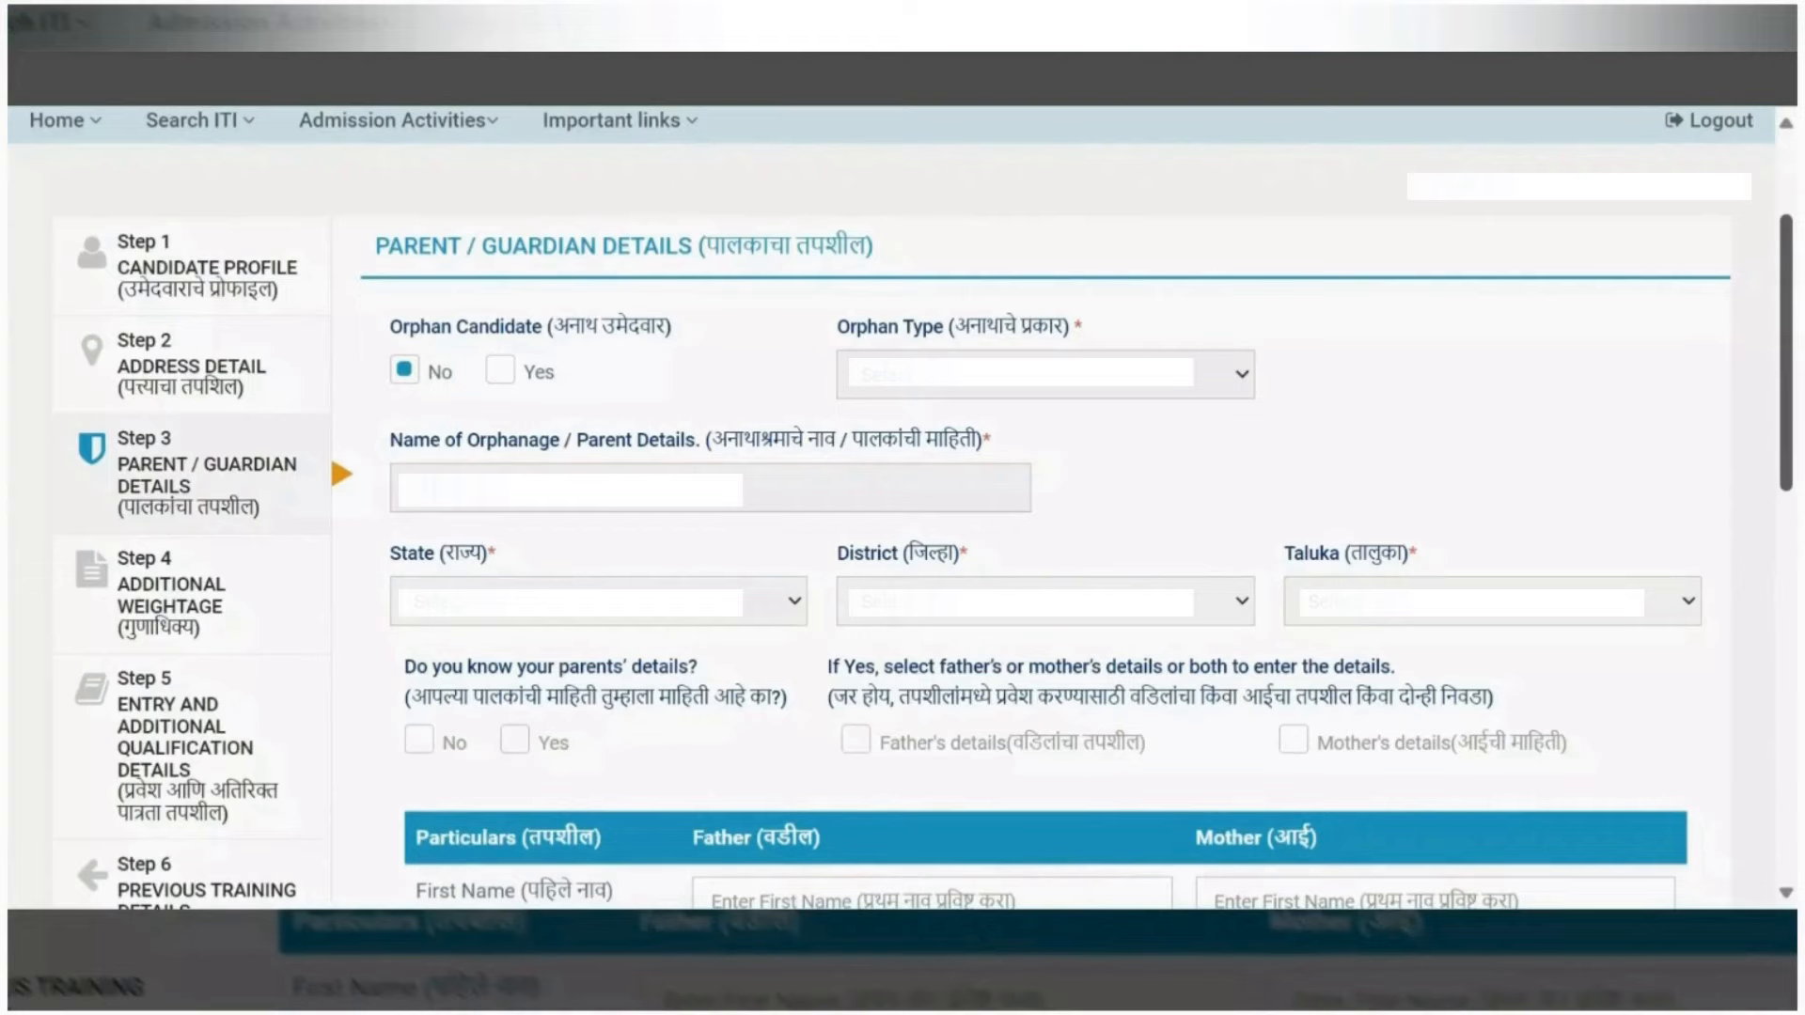
{"action": "scroll", "coordinate": [903, 508], "scroll_direction": "down", "scroll_amount": 1}
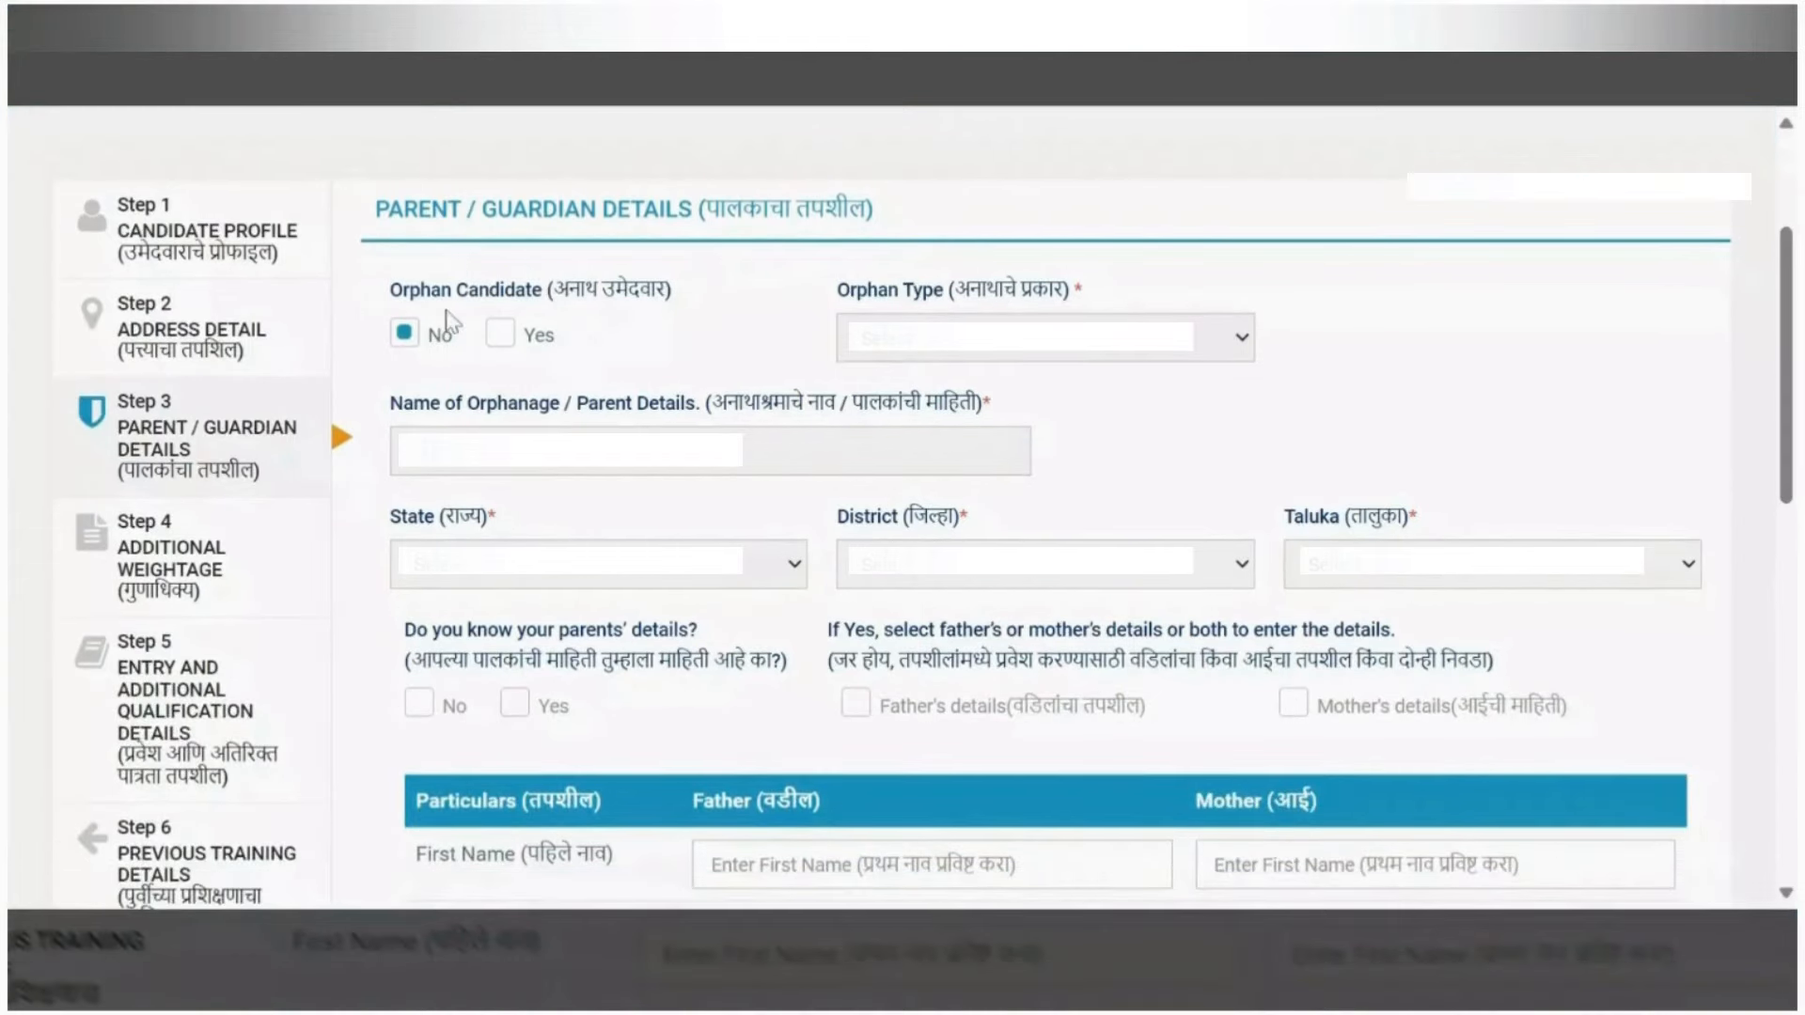
{"action": "left_click", "coordinate": [501, 334]}
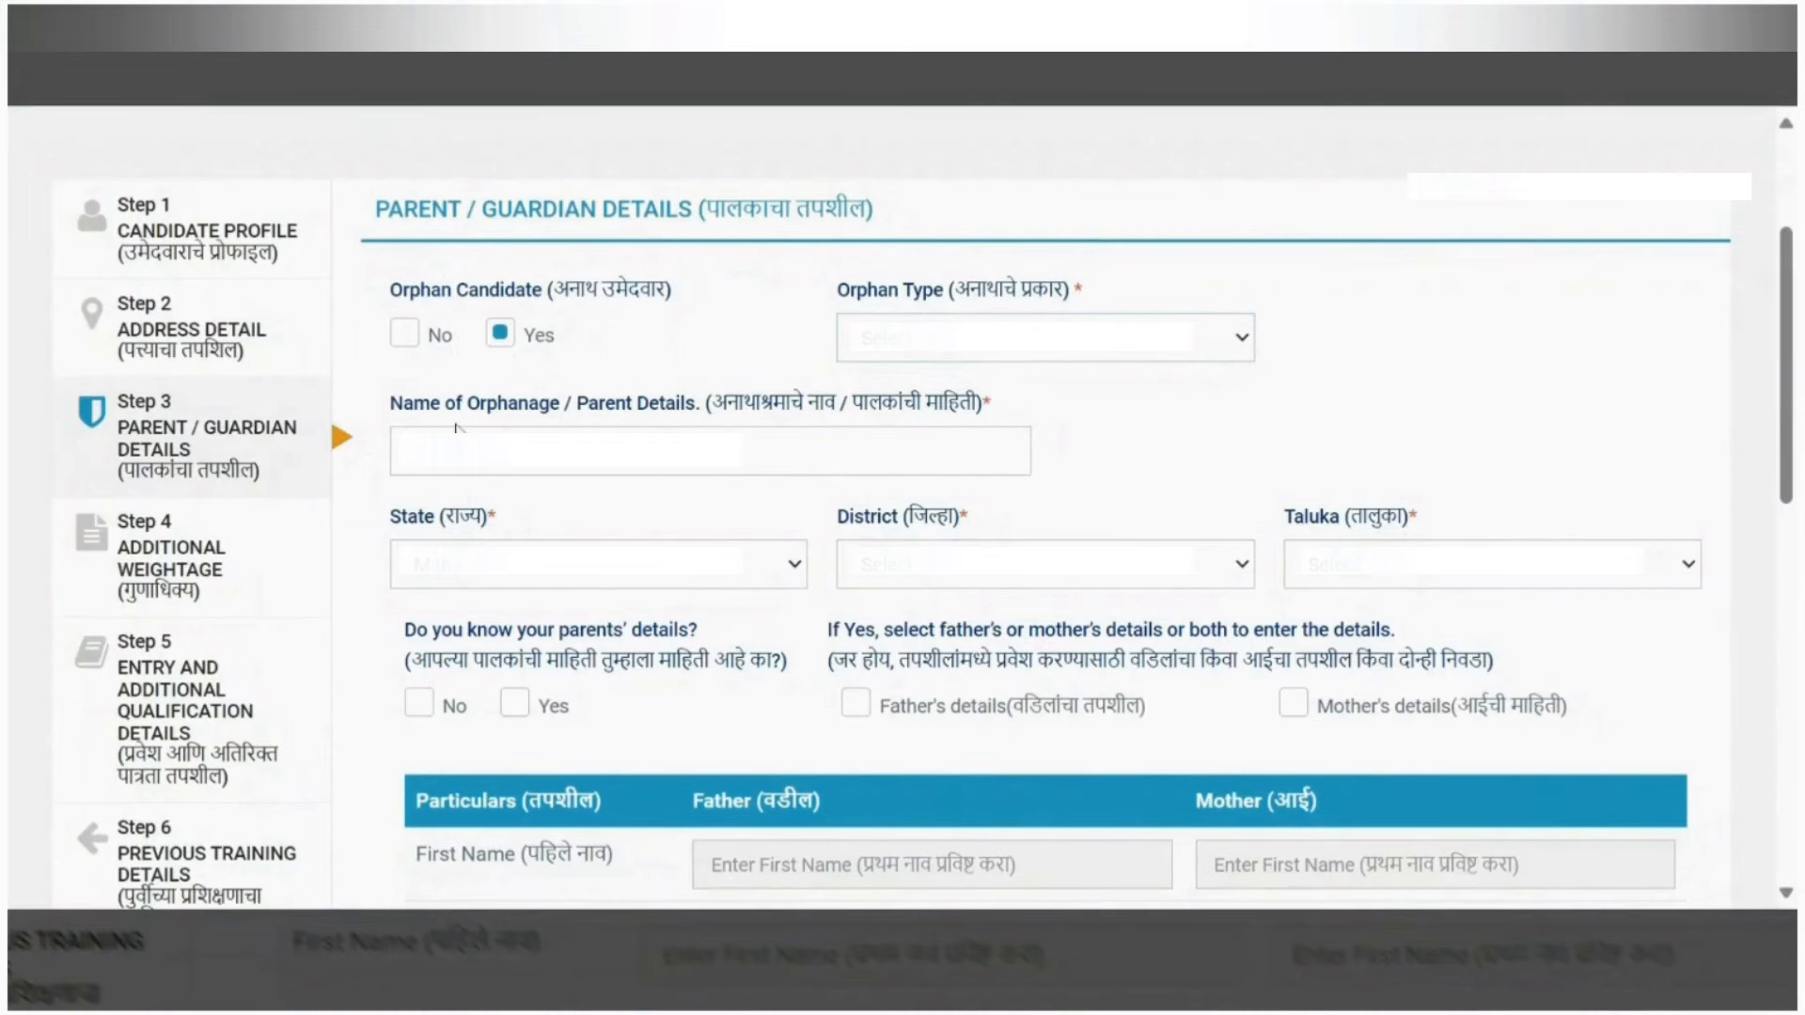
{"action": "left_click", "coordinate": [410, 351]}
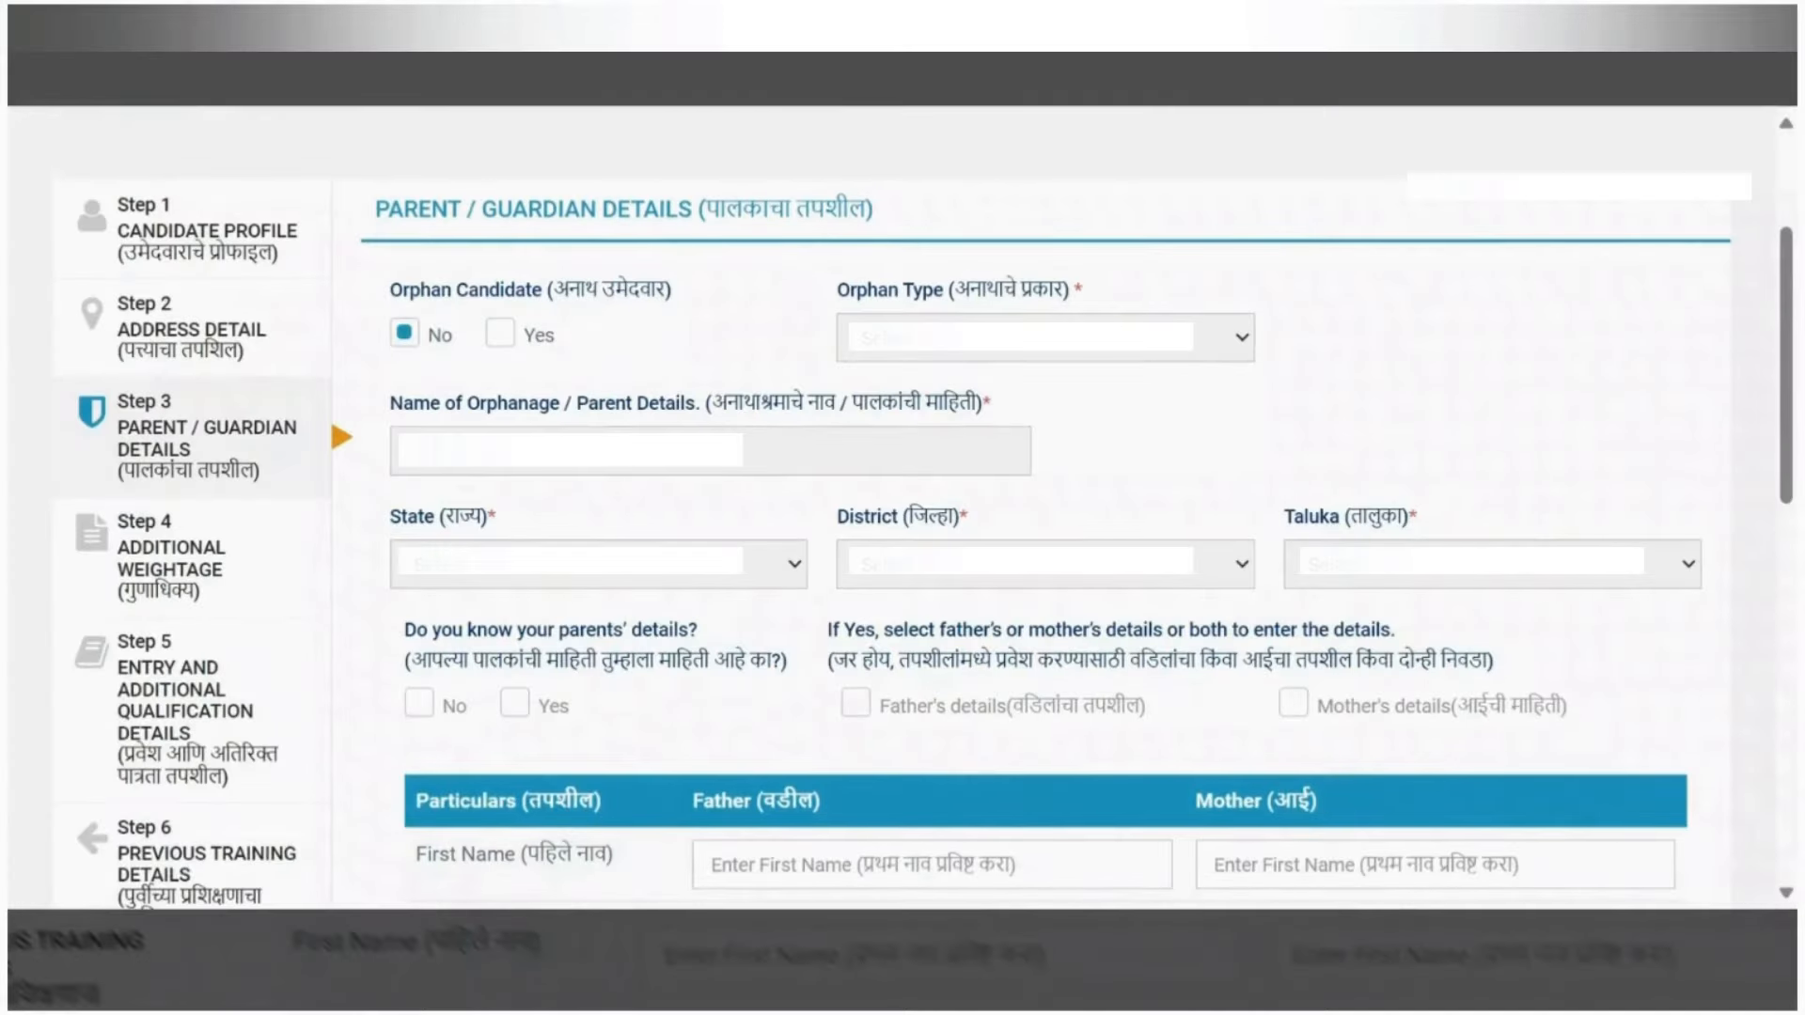
- Fill in the father's and mother's names, occupation, workplace, annual income and domicile, and continue to the additional weightage section
{"action": "left_click_drag", "start_coordinate": [1788, 469], "coordinate": [1788, 529]}
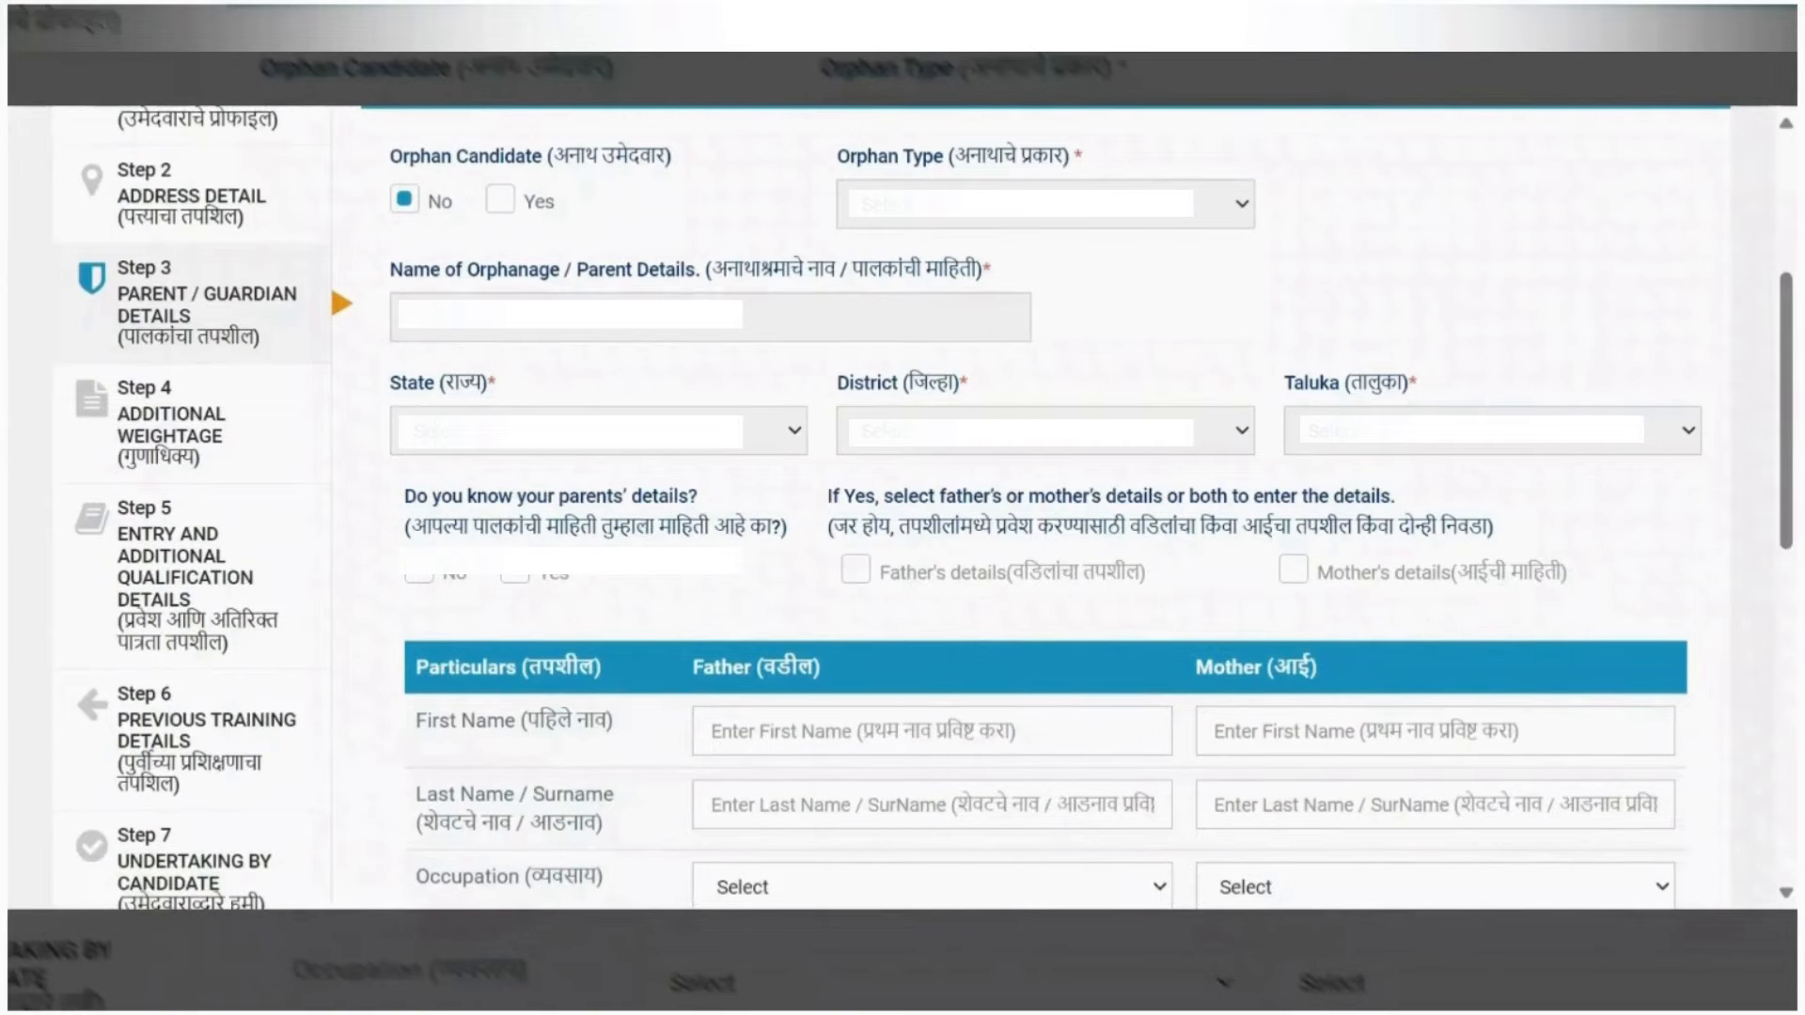
{"action": "scroll", "coordinate": [1044, 508], "scroll_direction": "down", "scroll_amount": 2}
{"action": "scroll", "coordinate": [1043, 507], "scroll_direction": "down", "scroll_amount": 2}
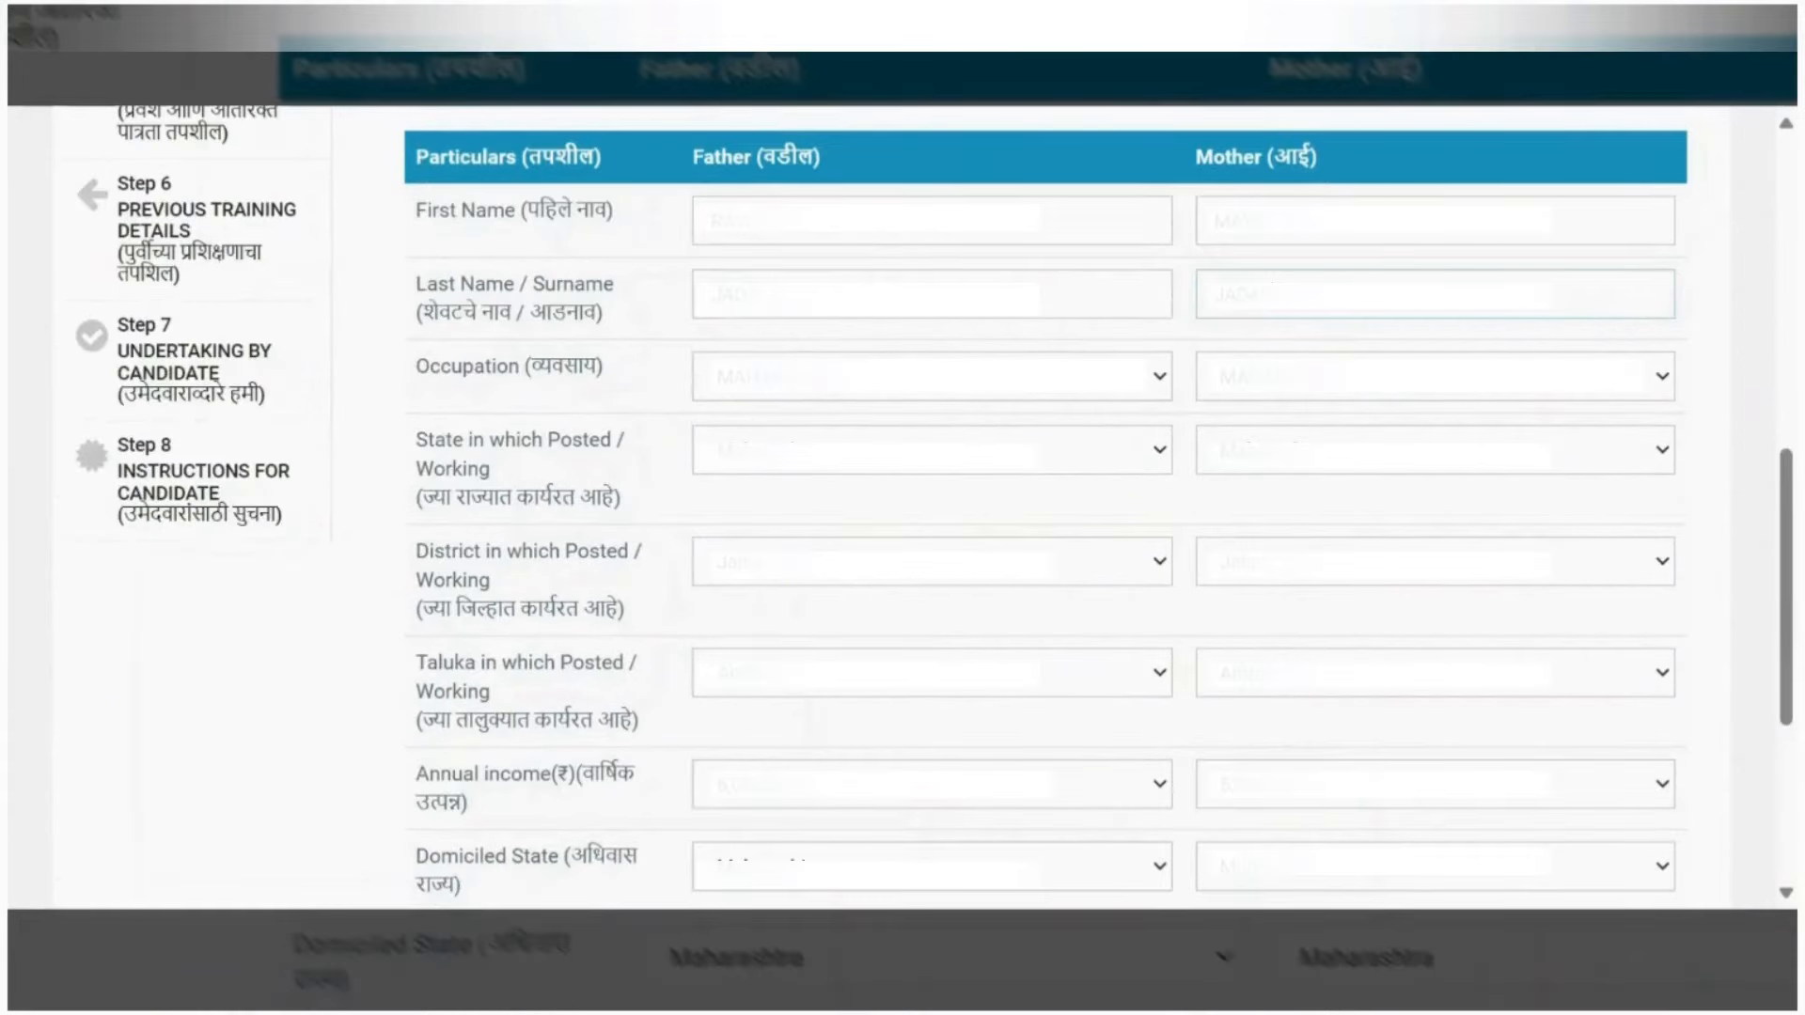
{"action": "scroll", "coordinate": [1043, 507], "scroll_direction": "down", "scroll_amount": 1}
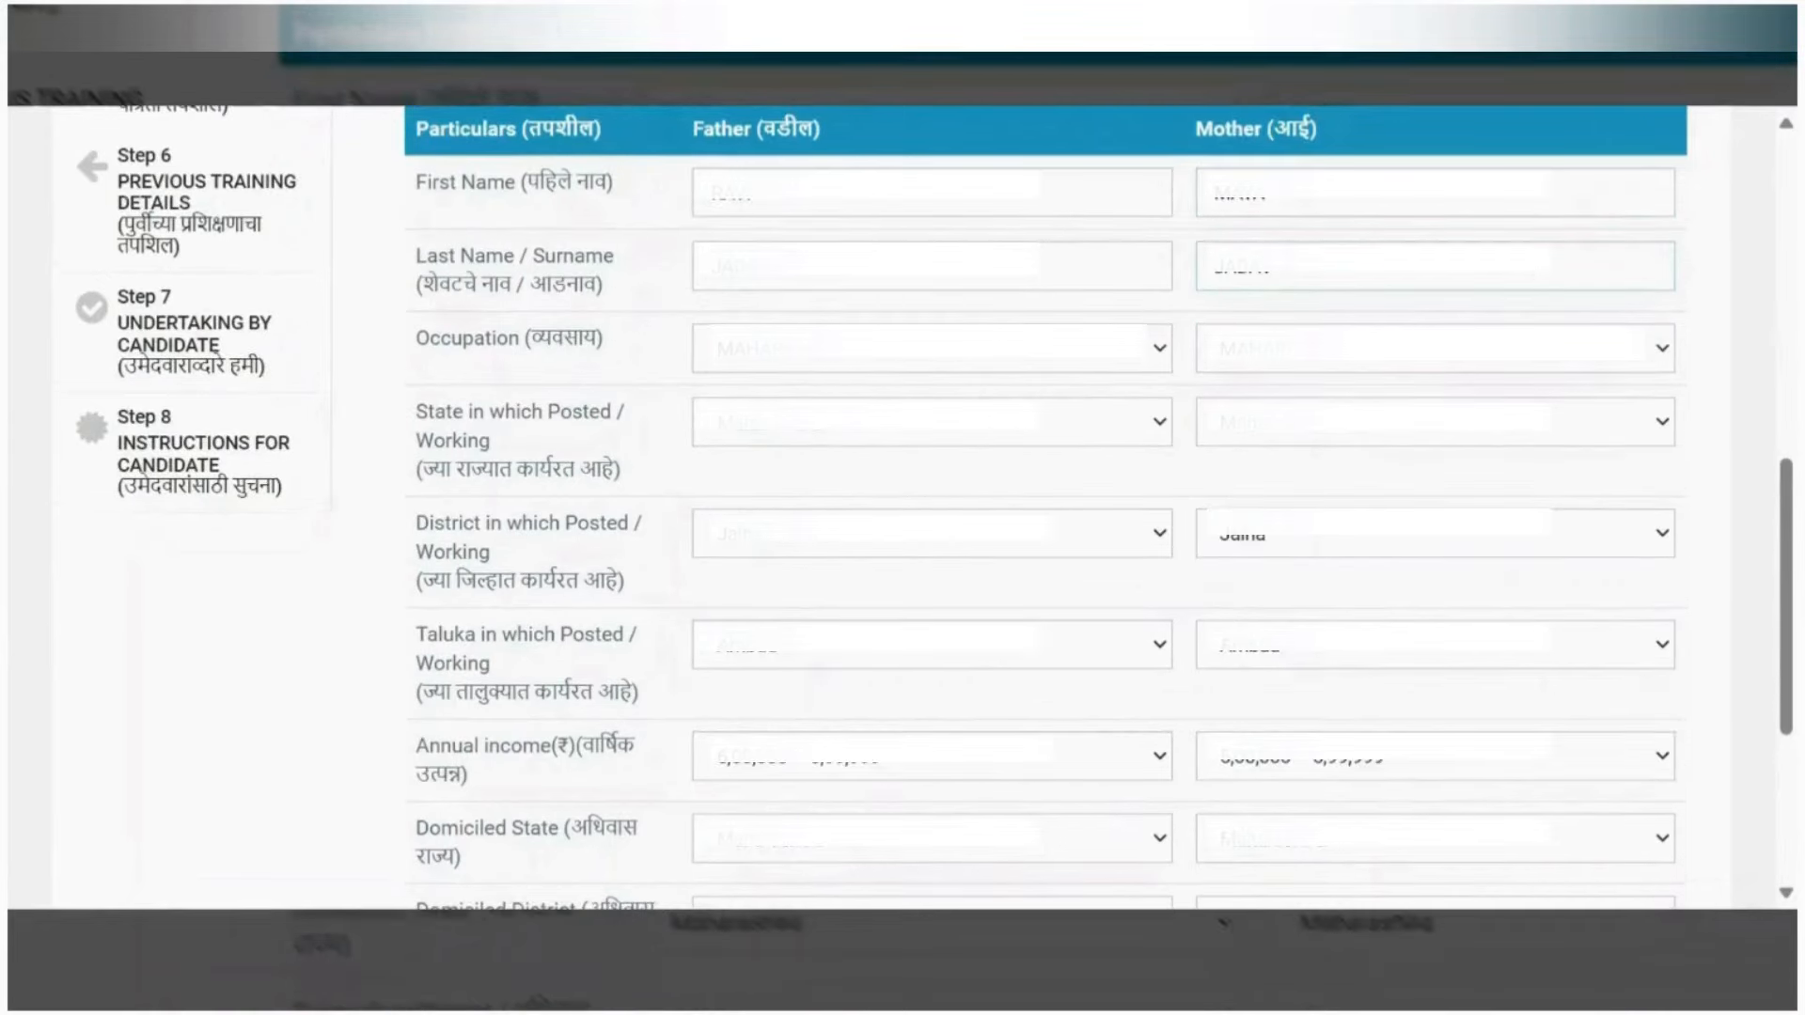
{"action": "scroll", "coordinate": [1137, 738], "scroll_direction": "down", "scroll_amount": 5}
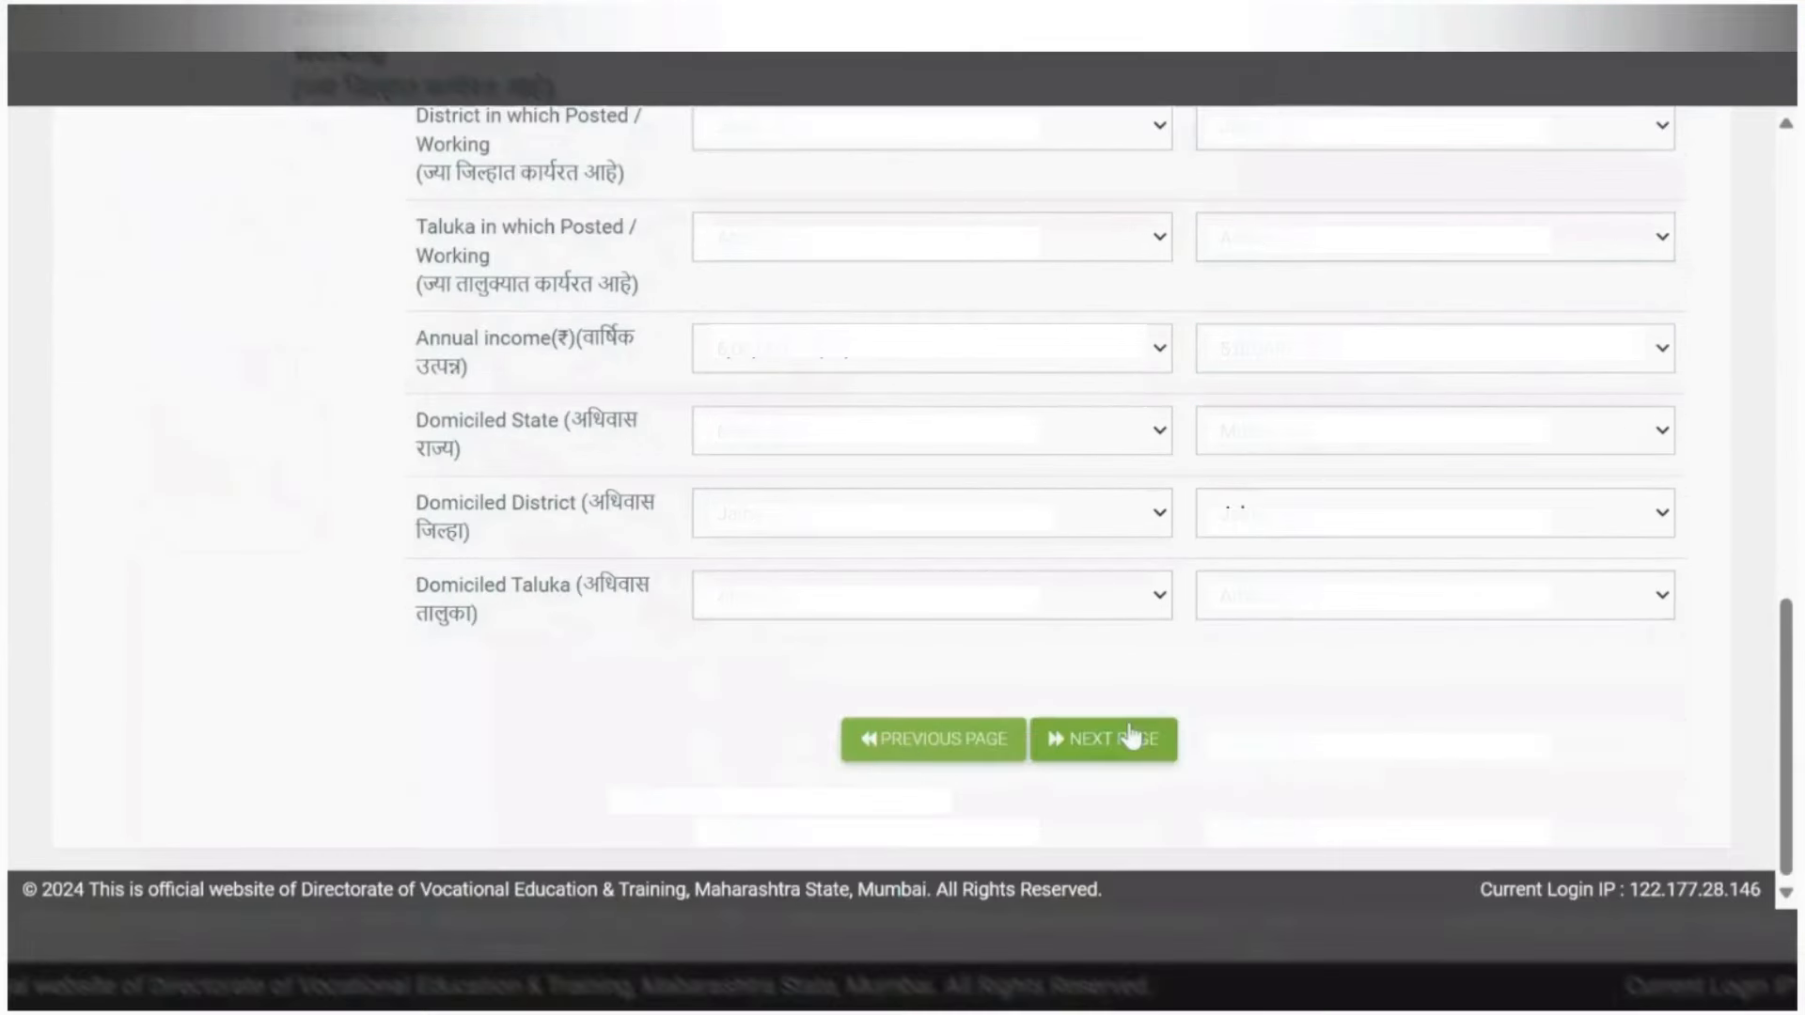
{"action": "left_click", "coordinate": [1134, 740]}
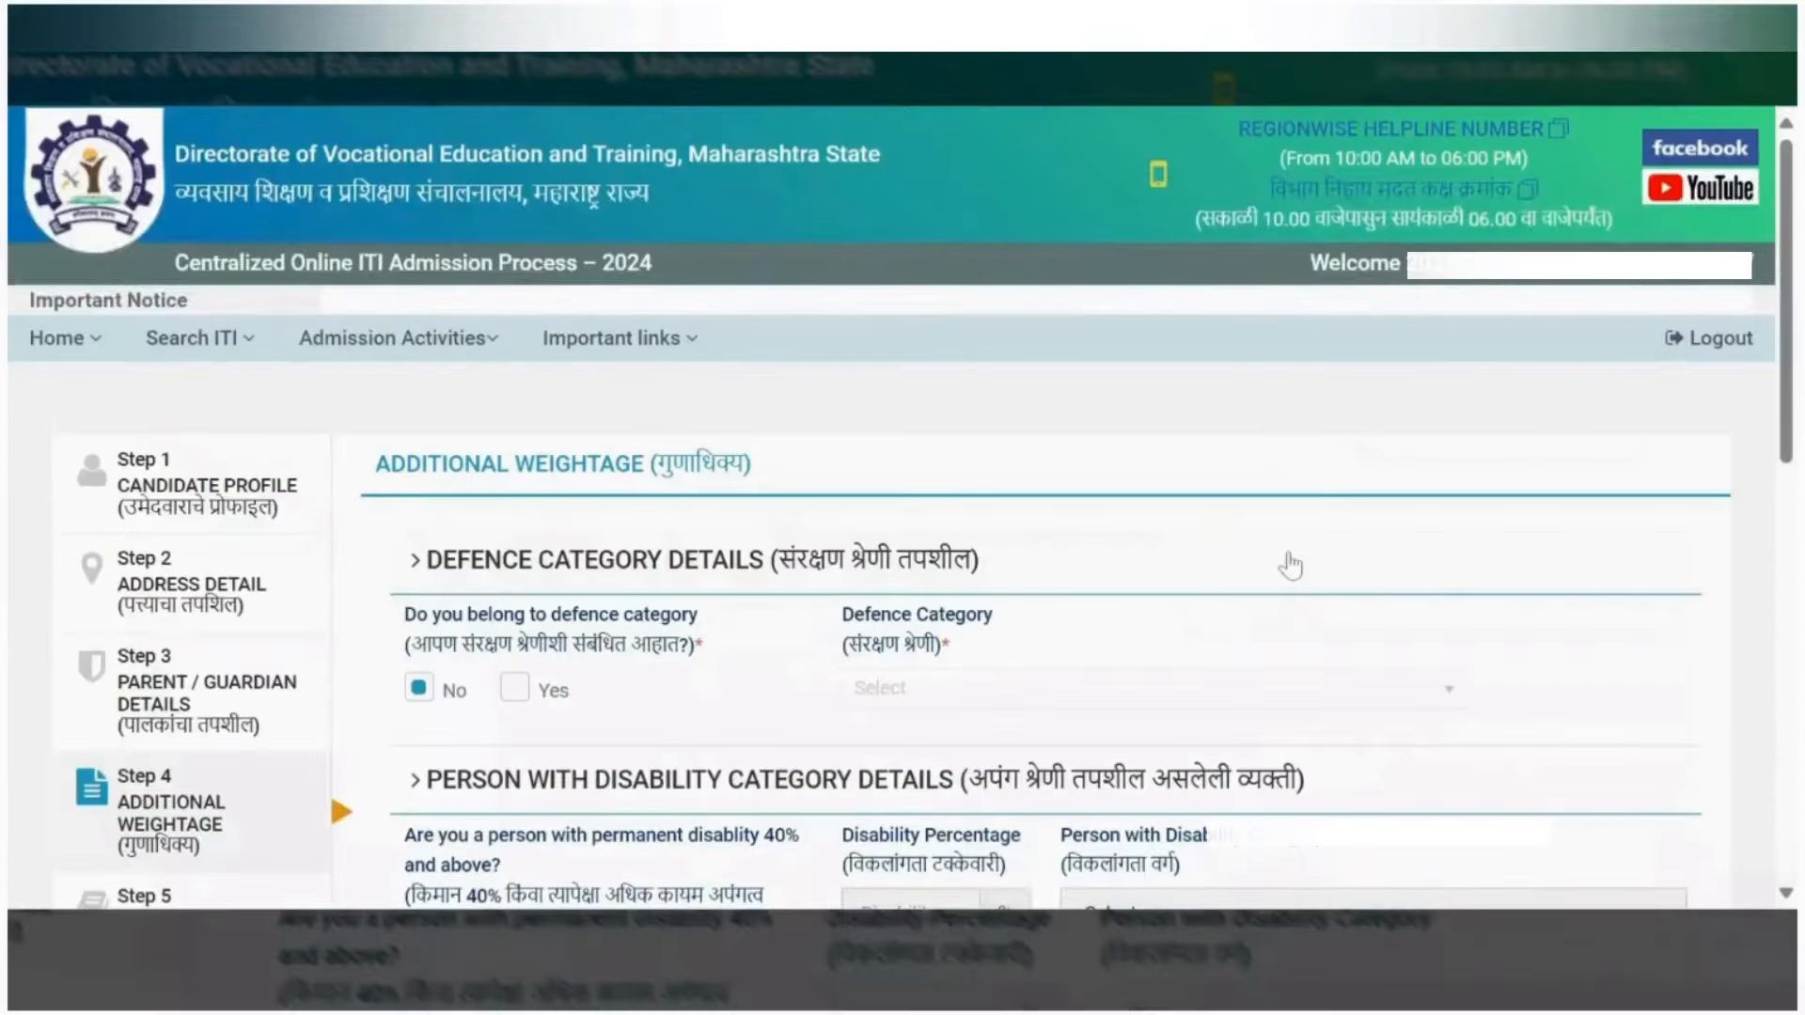
- Review the defence category, disability category and other details questions in the additional weightage section
{"action": "scroll", "coordinate": [1290, 564], "scroll_direction": "down", "scroll_amount": 5}
{"action": "scroll", "coordinate": [1295, 561], "scroll_direction": "up", "scroll_amount": 2}
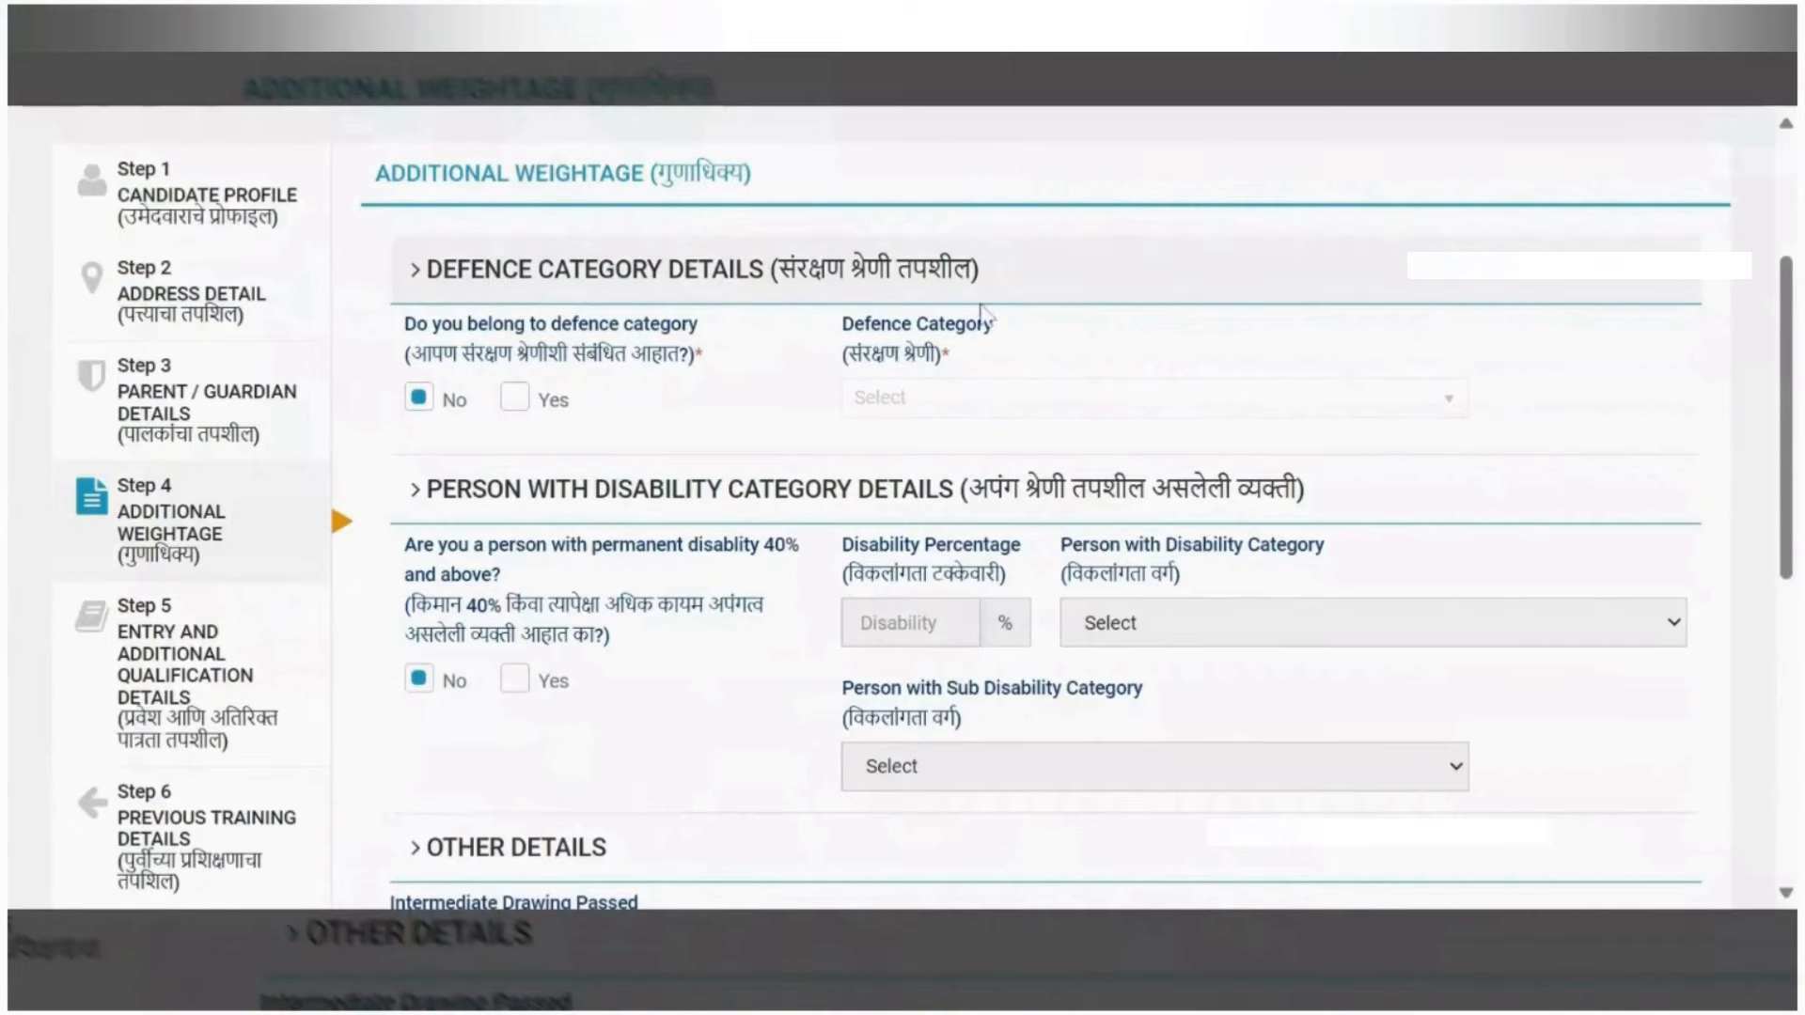
{"action": "scroll", "coordinate": [696, 532], "scroll_direction": "down", "scroll_amount": 2}
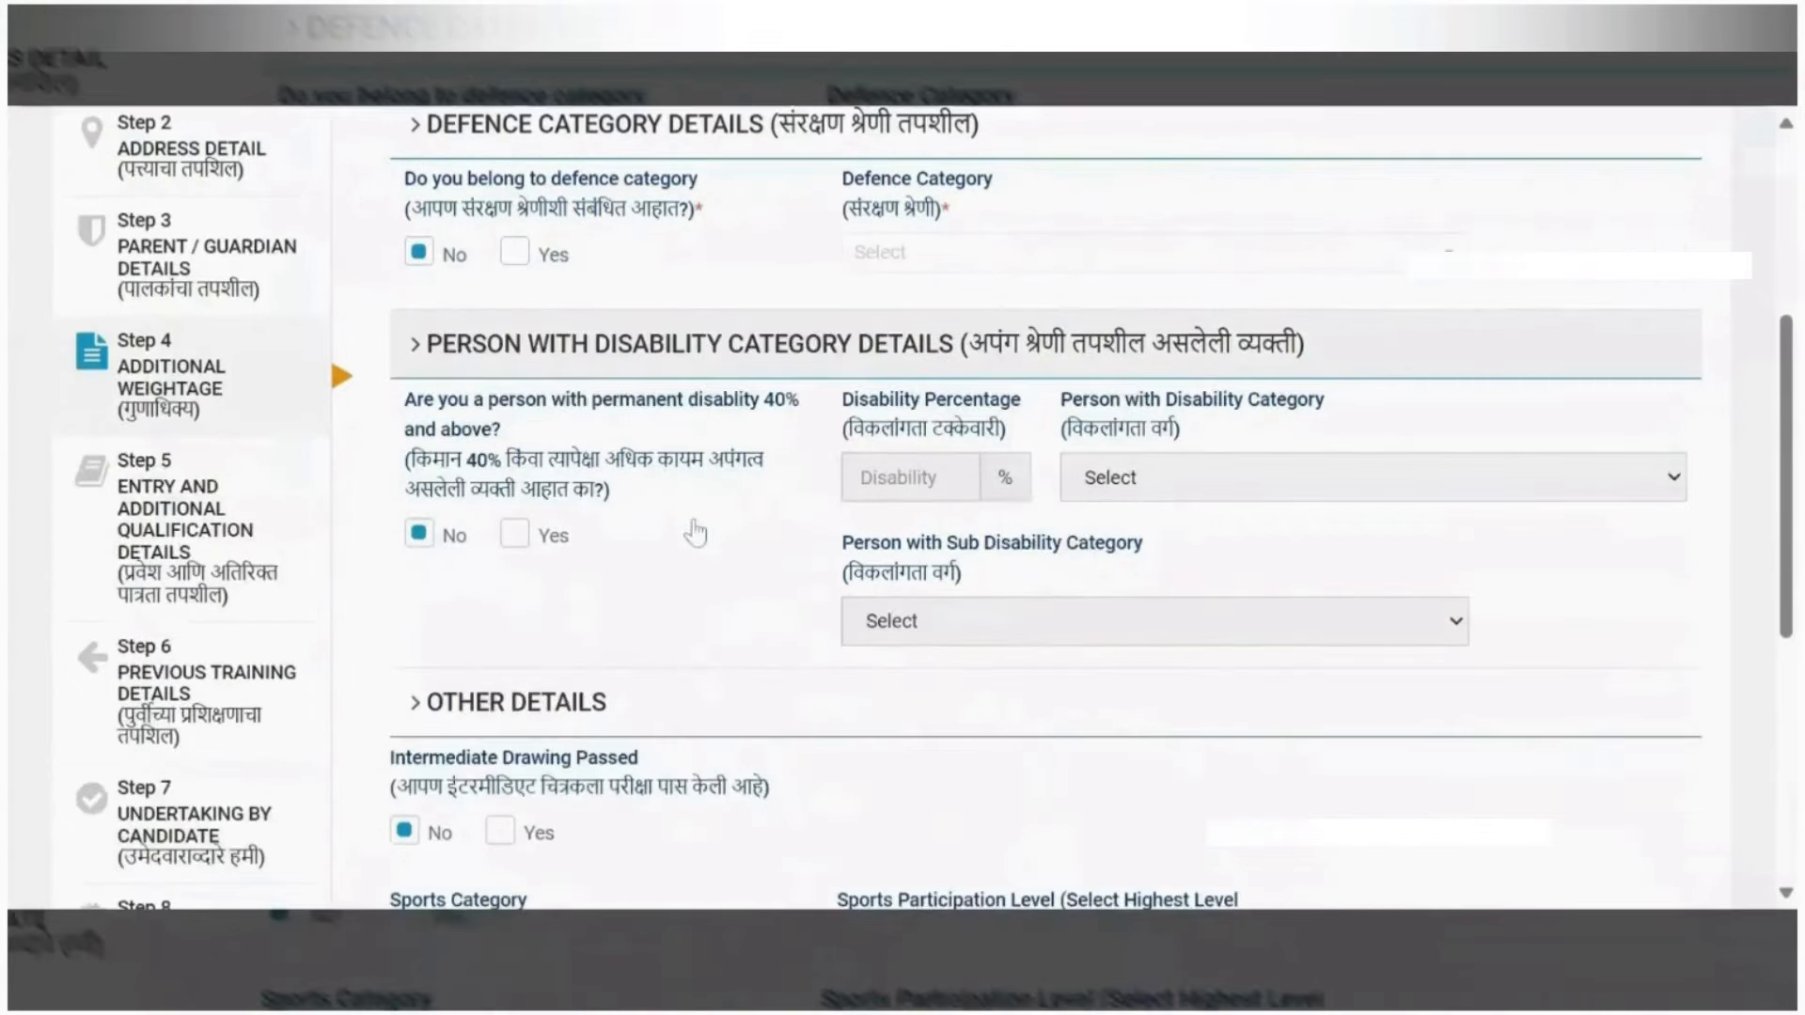
{"action": "scroll", "coordinate": [696, 532], "scroll_direction": "down", "scroll_amount": 4}
{"action": "scroll", "coordinate": [677, 442], "scroll_direction": "up", "scroll_amount": 4}
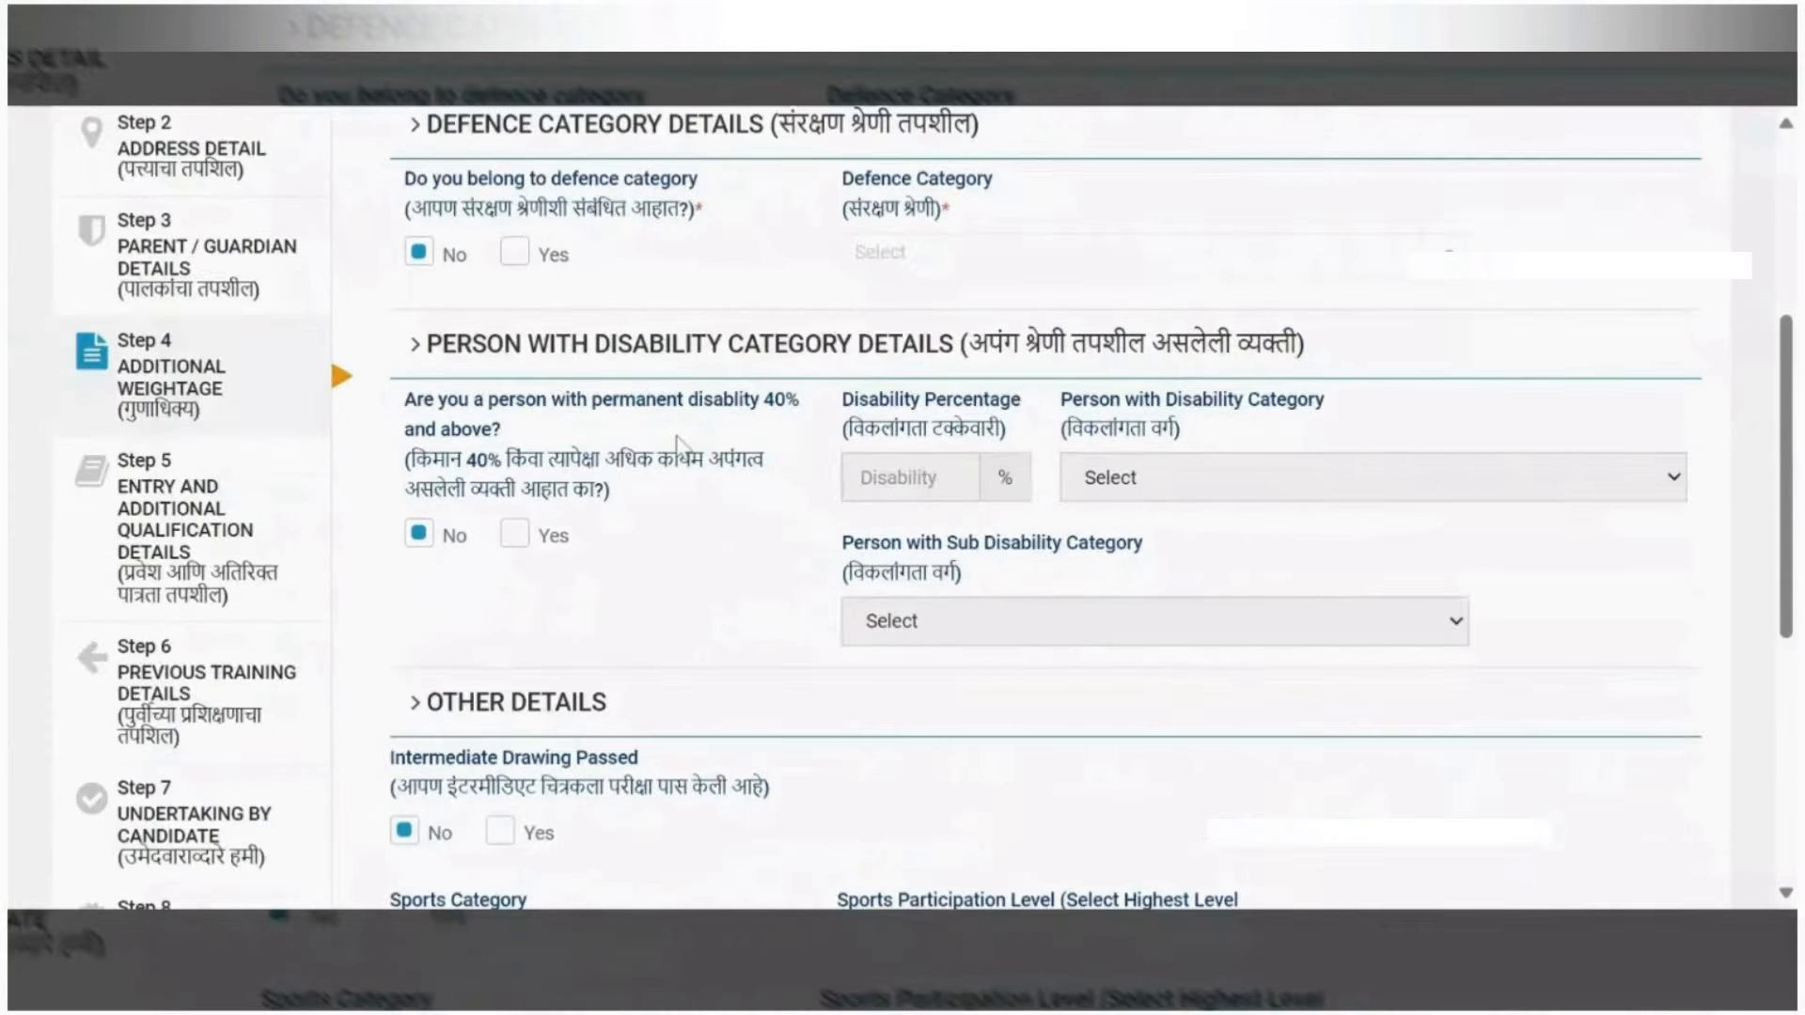
{"action": "scroll", "coordinate": [756, 462], "scroll_direction": "up", "scroll_amount": 4}
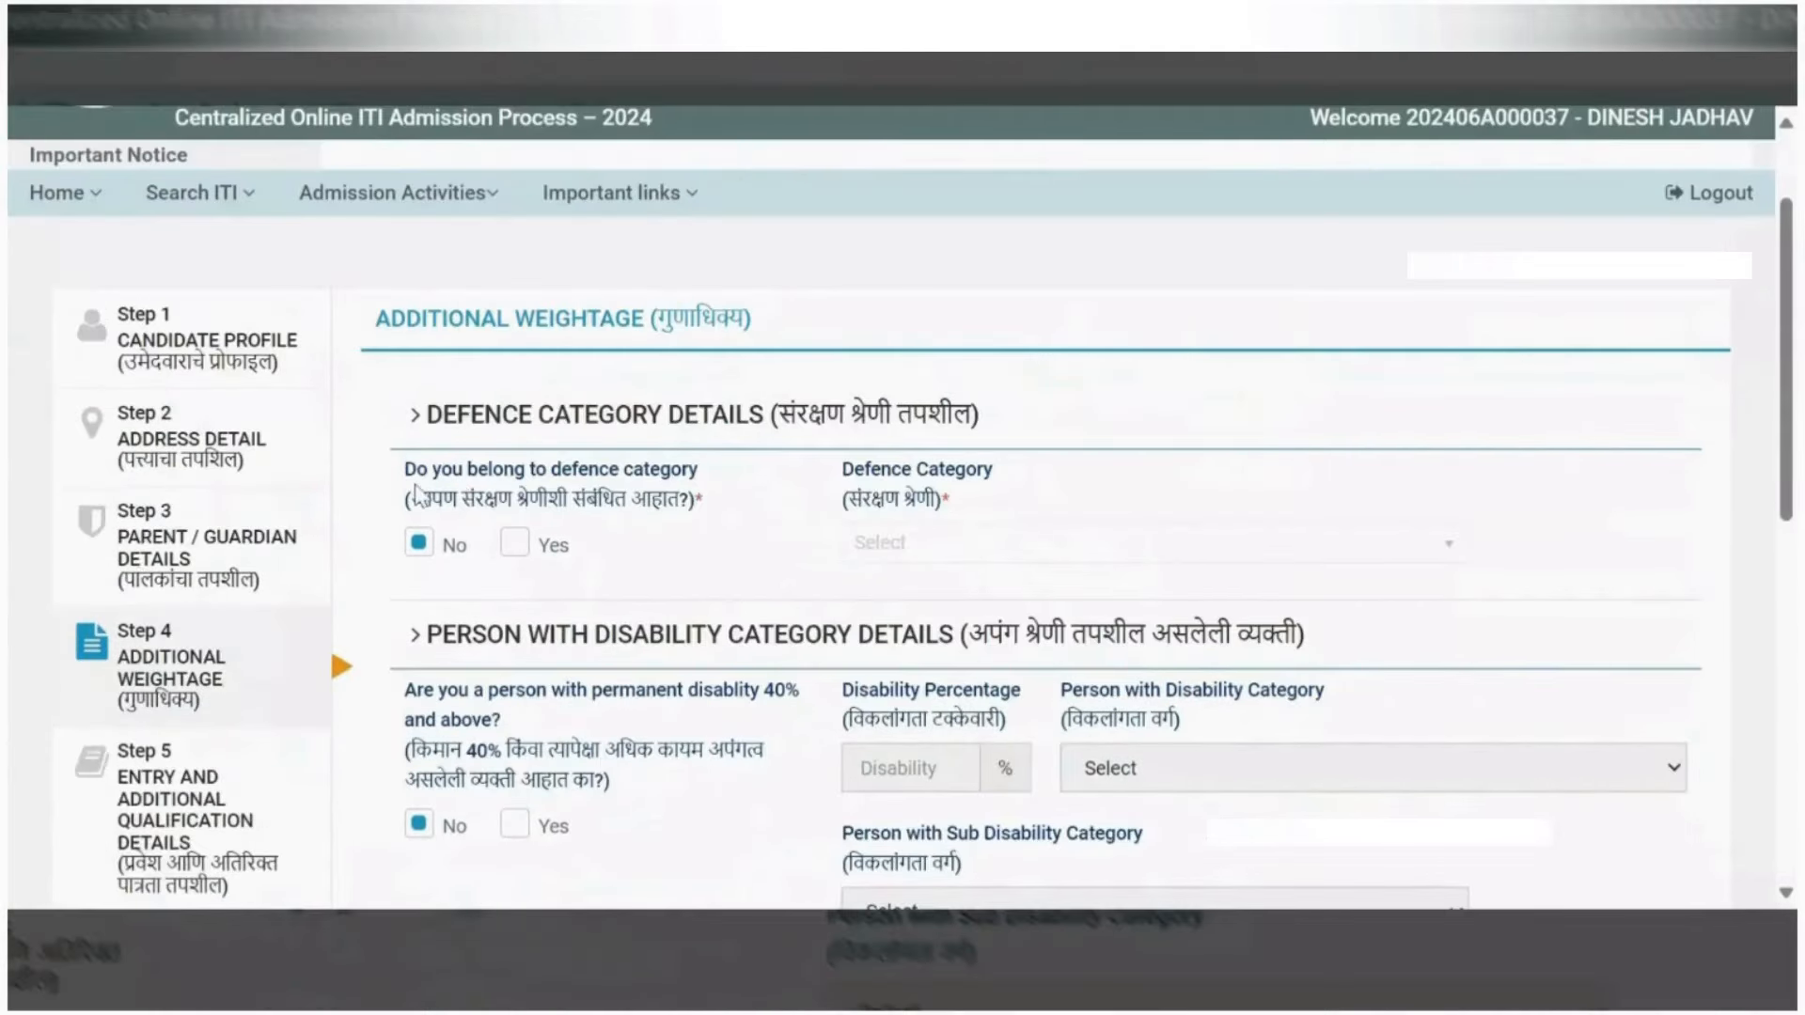
- Answer Yes to belonging to the defence category, browse the available defence categories, and switch the answer back to No
{"action": "left_click", "coordinate": [514, 543]}
{"action": "left_click", "coordinate": [940, 545]}
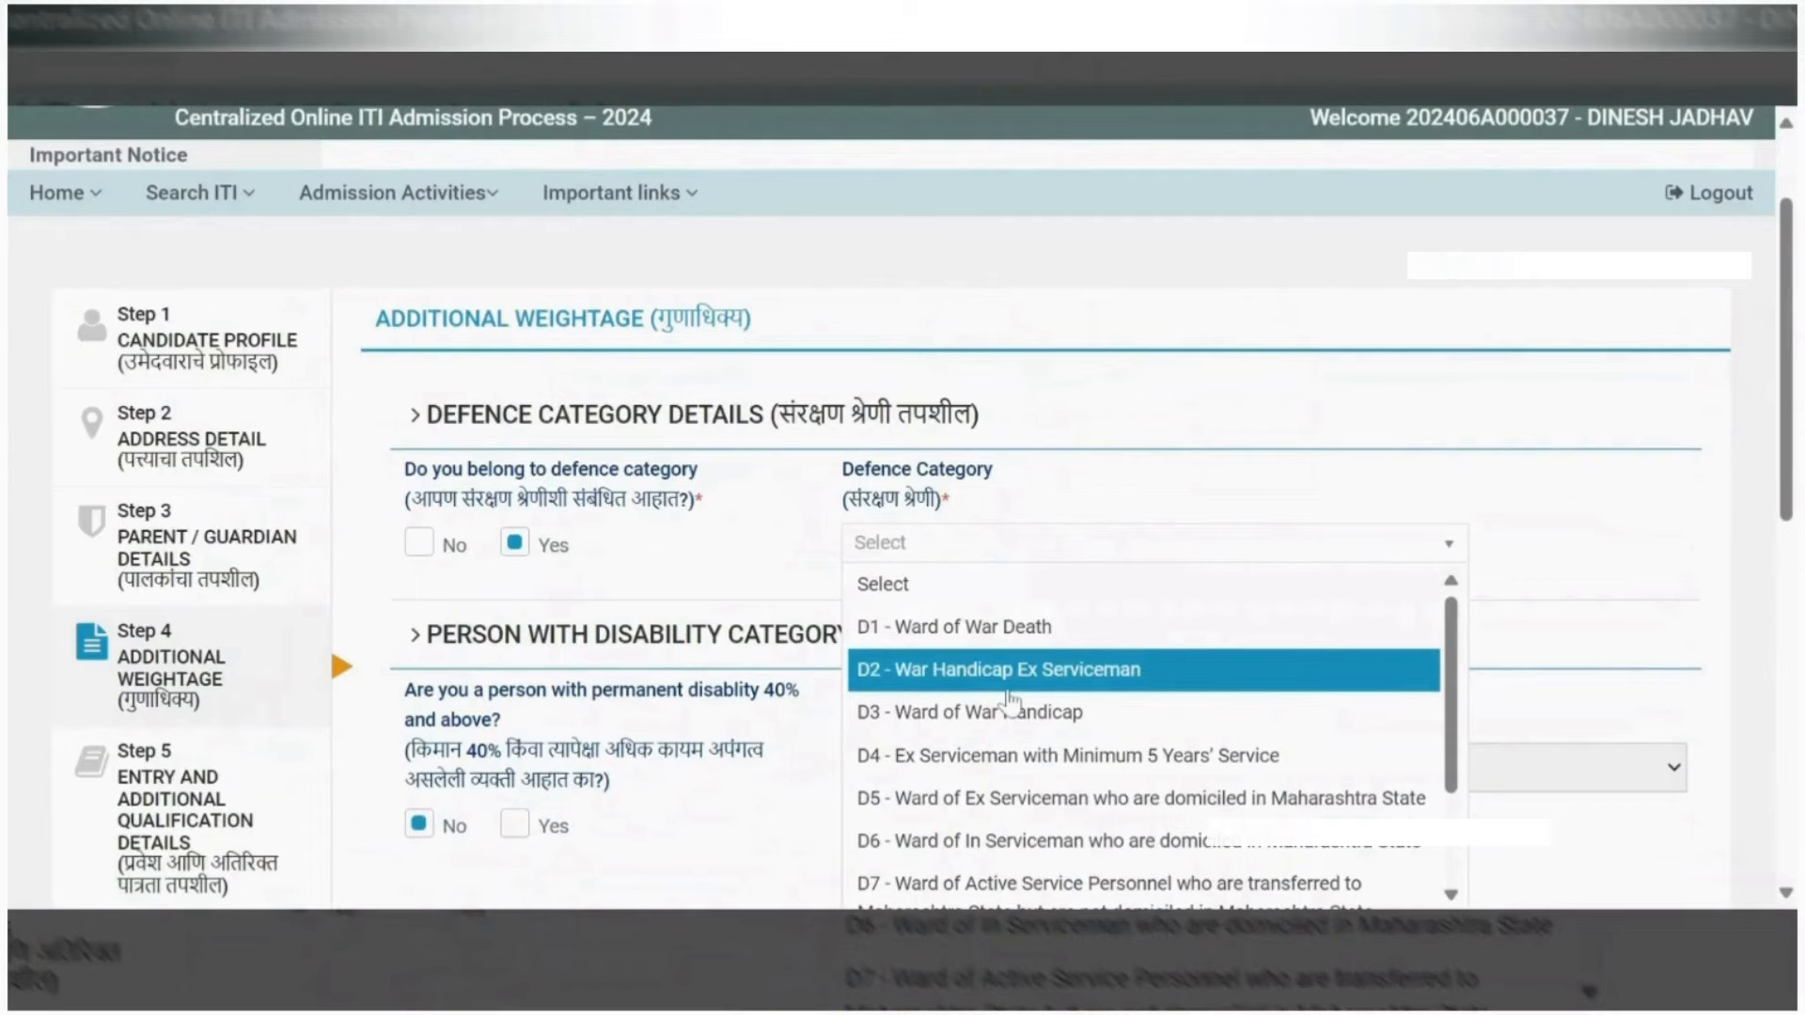
{"action": "scroll", "coordinate": [1008, 700], "scroll_direction": "down", "scroll_amount": 3}
{"action": "scroll", "coordinate": [1012, 703], "scroll_direction": "up", "scroll_amount": 3}
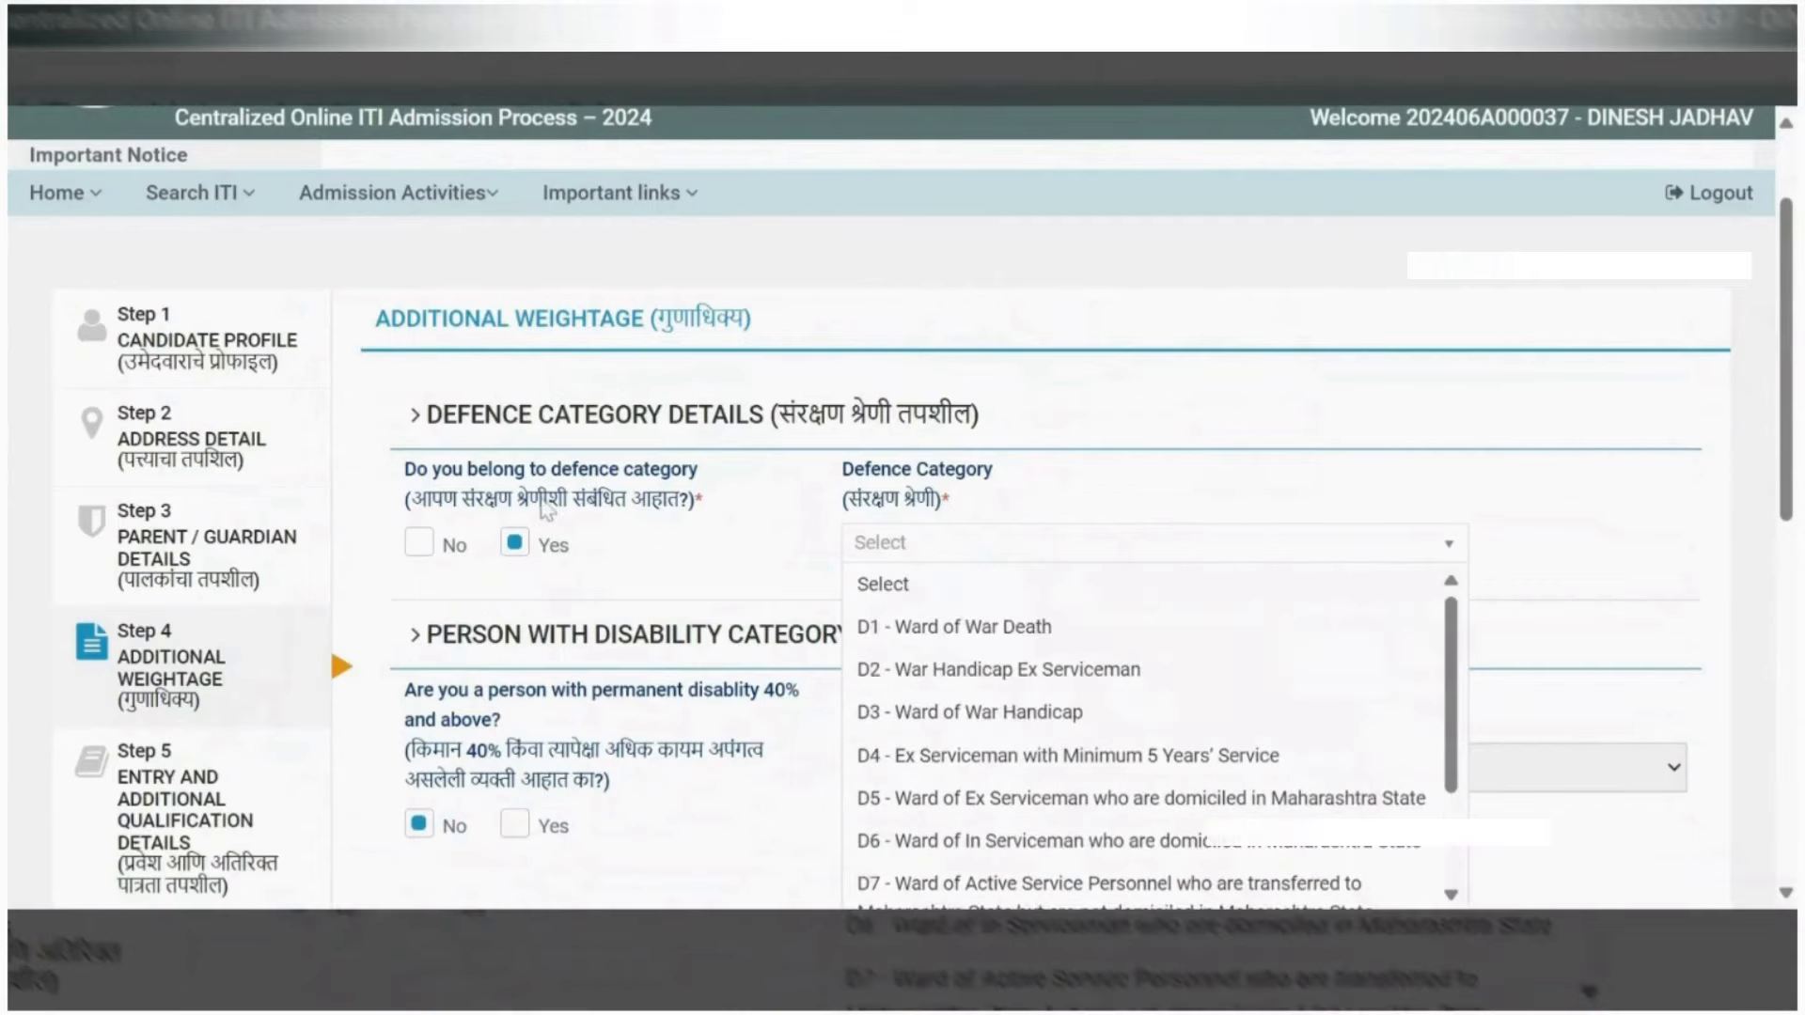
{"action": "left_click", "coordinate": [418, 544]}
{"action": "scroll", "coordinate": [532, 590], "scroll_direction": "down", "scroll_amount": 3}
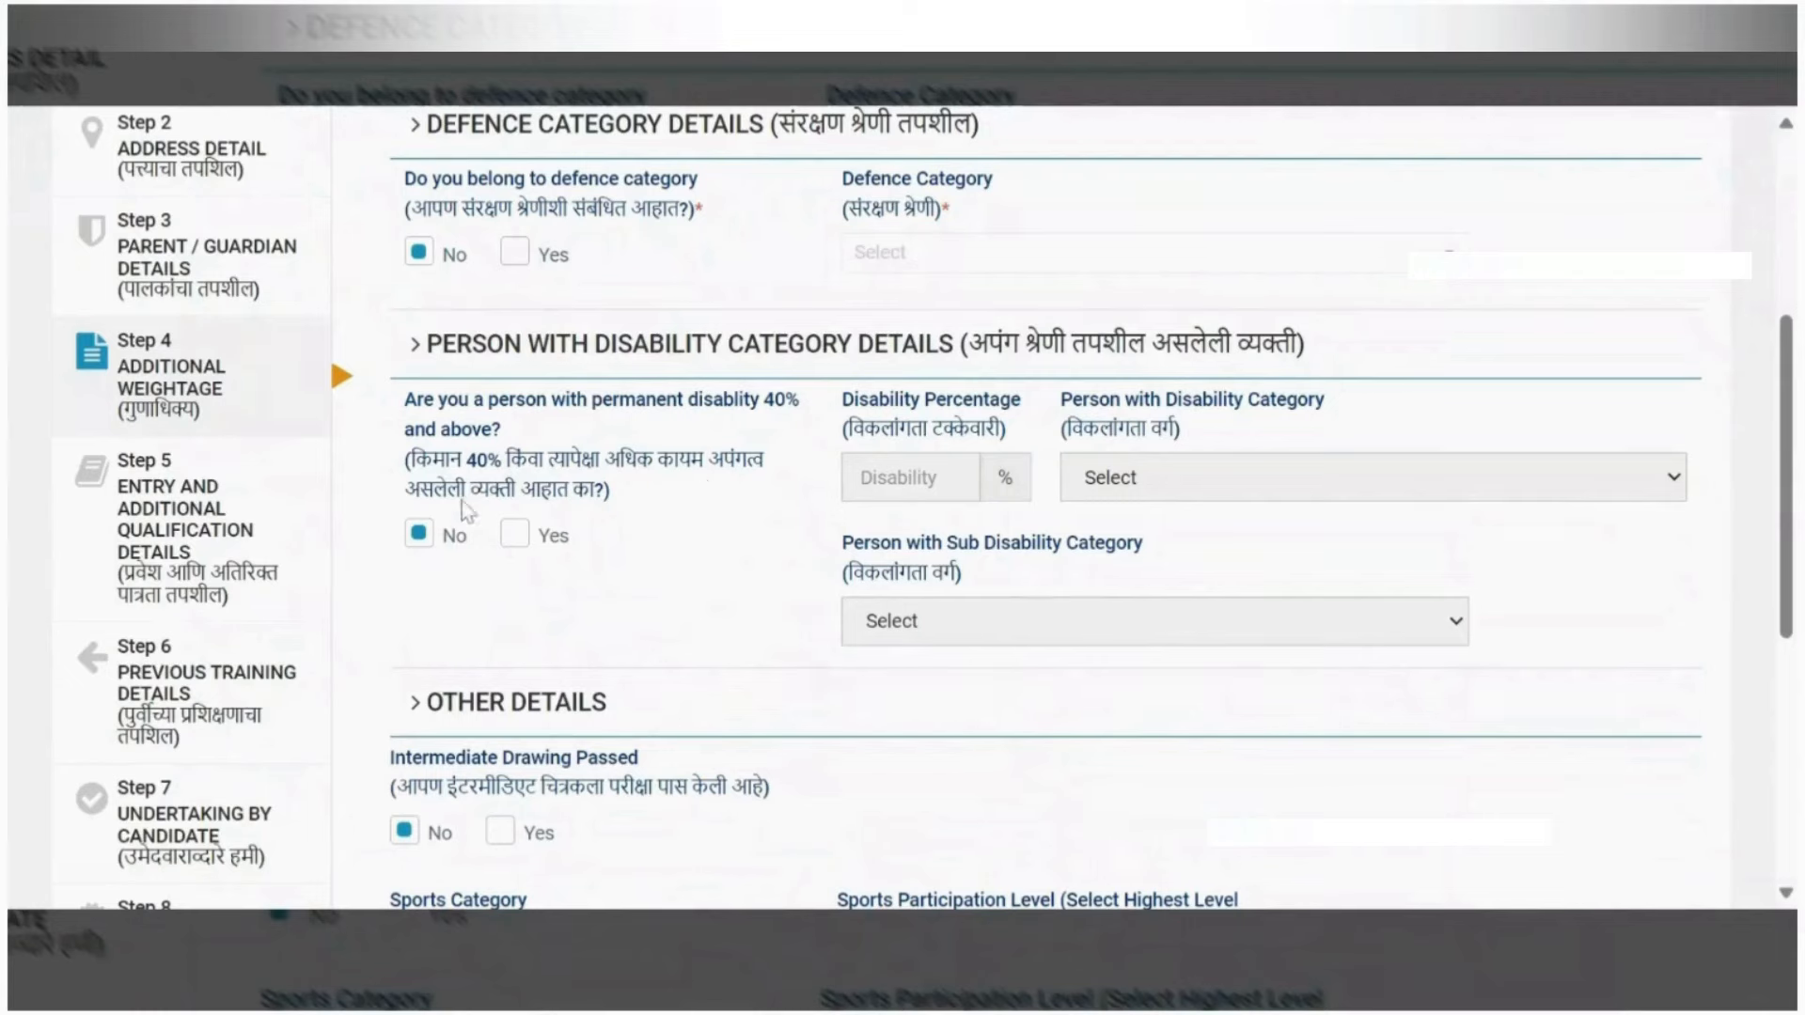
- Answer Yes to having a permanent disability of 40% and above to look at the disability fields, and switch it back to No
{"action": "left_click", "coordinate": [514, 534]}
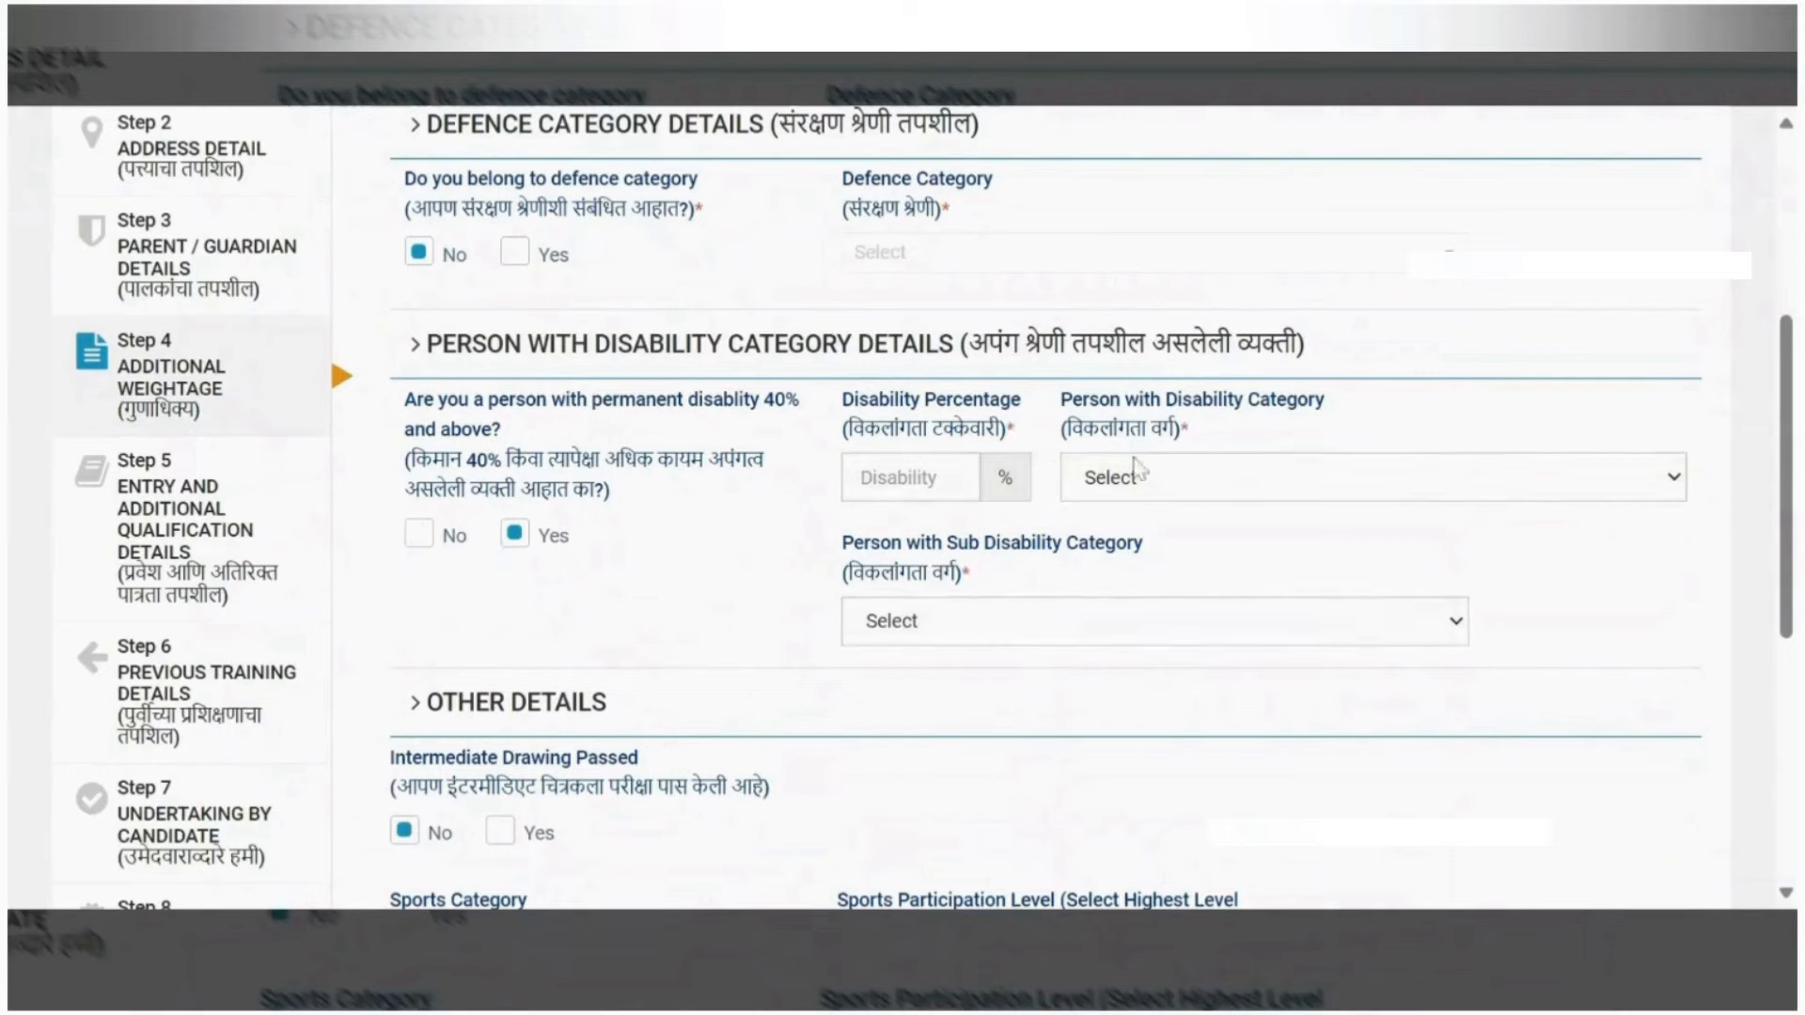
{"action": "left_click", "coordinate": [888, 478]}
{"action": "left_click", "coordinate": [1182, 523]}
{"action": "scroll", "coordinate": [646, 587], "scroll_direction": "down", "scroll_amount": 3}
{"action": "scroll", "coordinate": [647, 587], "scroll_direction": "up", "scroll_amount": 1}
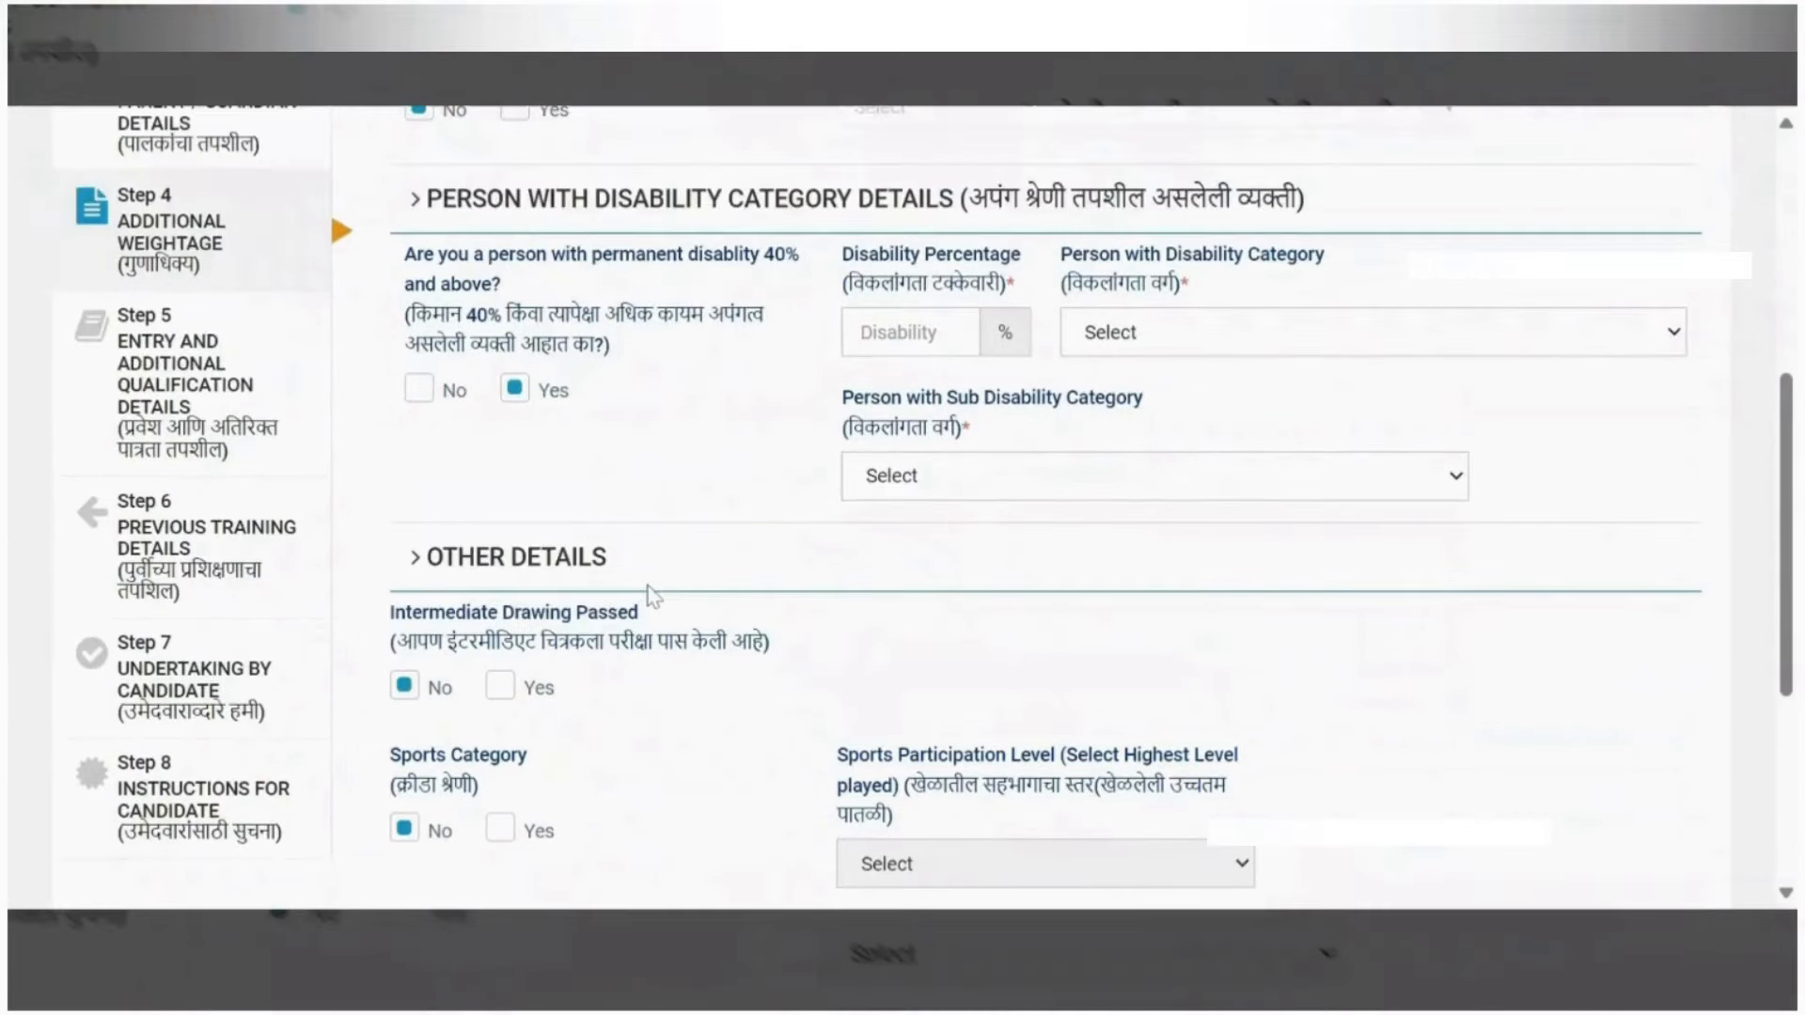
{"action": "left_click", "coordinate": [418, 388]}
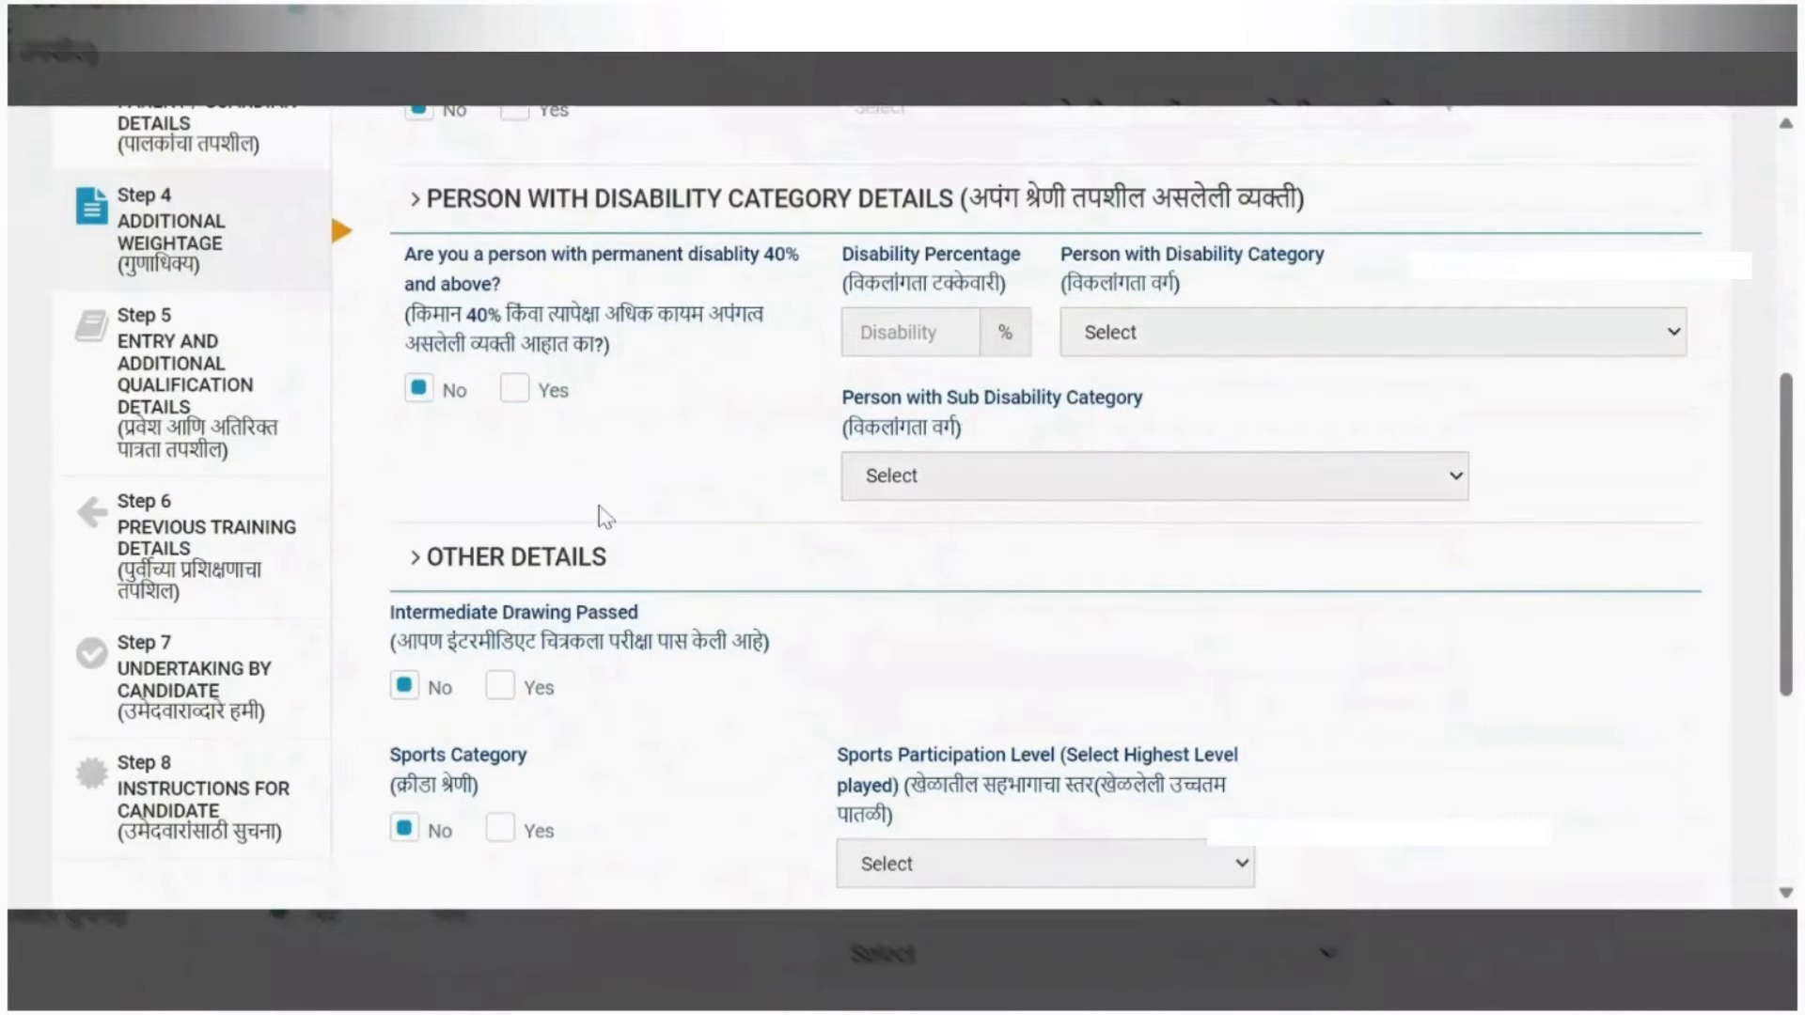
- Set Intermediate Drawing Passed to Yes, leave Sports Category at No after trying Yes, and continue to the entry qualification section
{"action": "scroll", "coordinate": [605, 516], "scroll_direction": "down", "scroll_amount": 3}
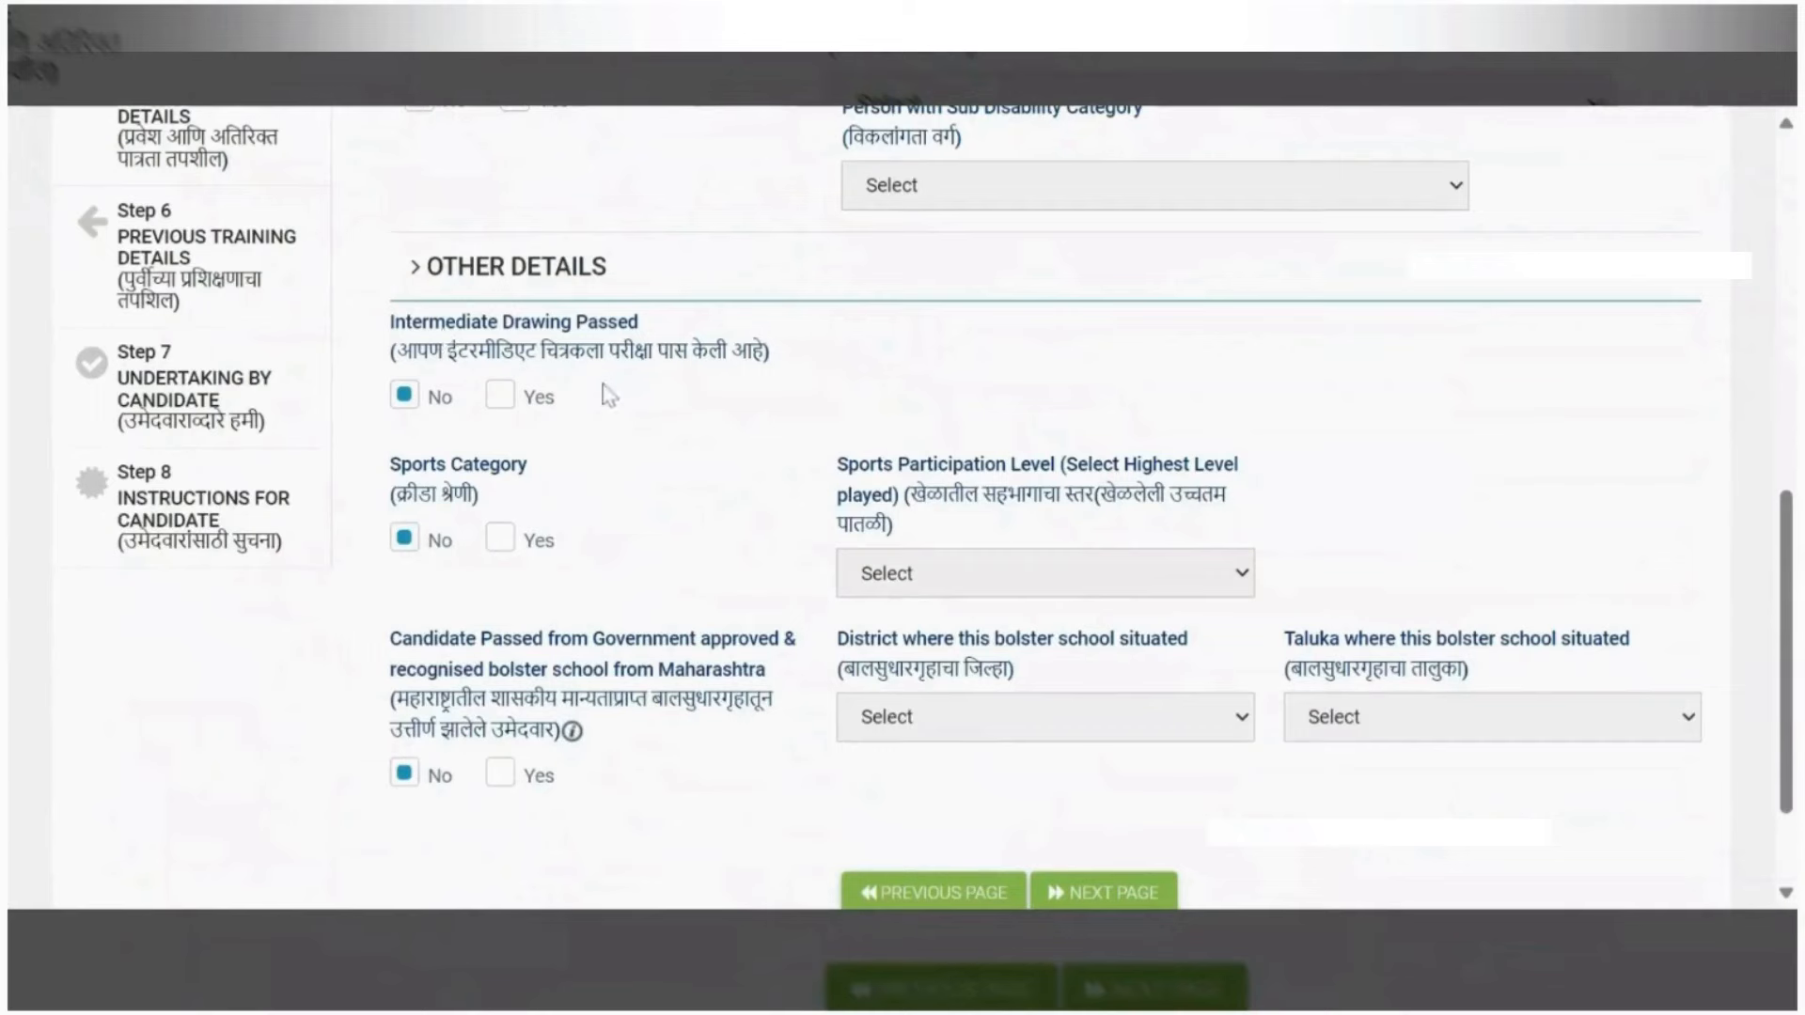
{"action": "left_click", "coordinate": [502, 399]}
{"action": "scroll", "coordinate": [677, 583], "scroll_direction": "down", "scroll_amount": 2}
{"action": "left_click", "coordinate": [500, 392]}
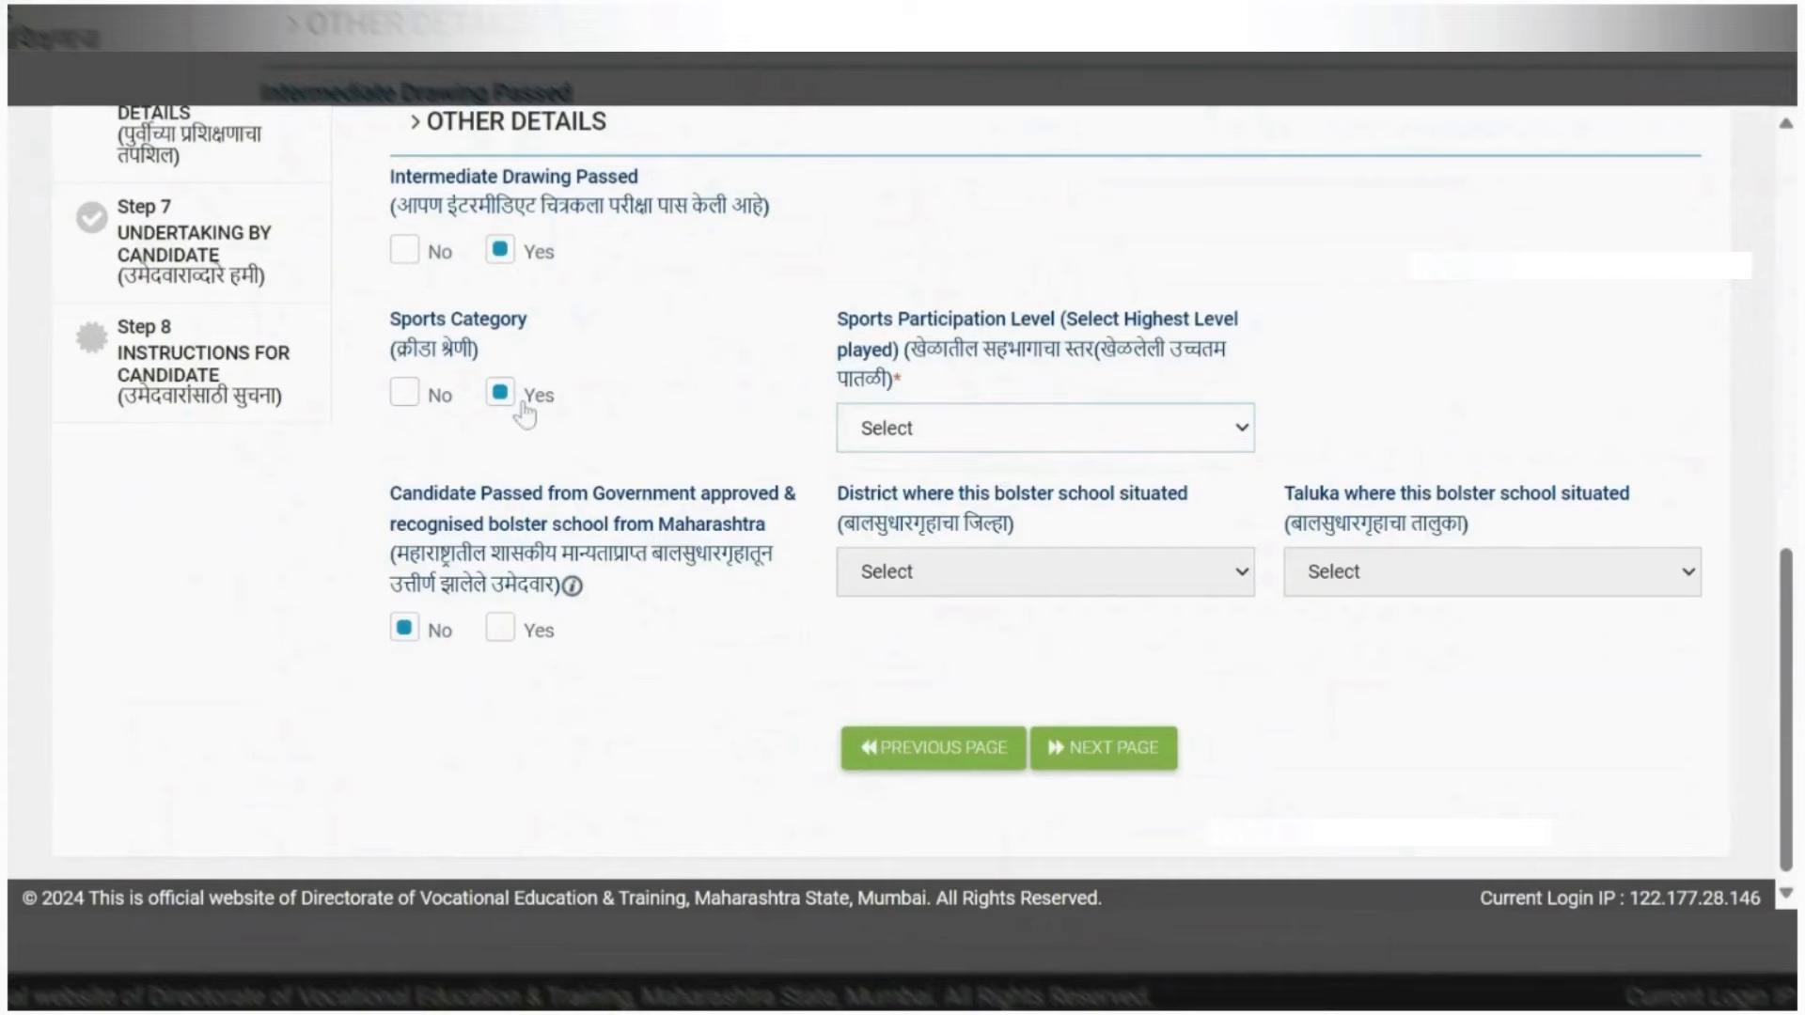
{"action": "left_click", "coordinate": [405, 393]}
{"action": "scroll", "coordinate": [543, 468], "scroll_direction": "down", "scroll_amount": 1}
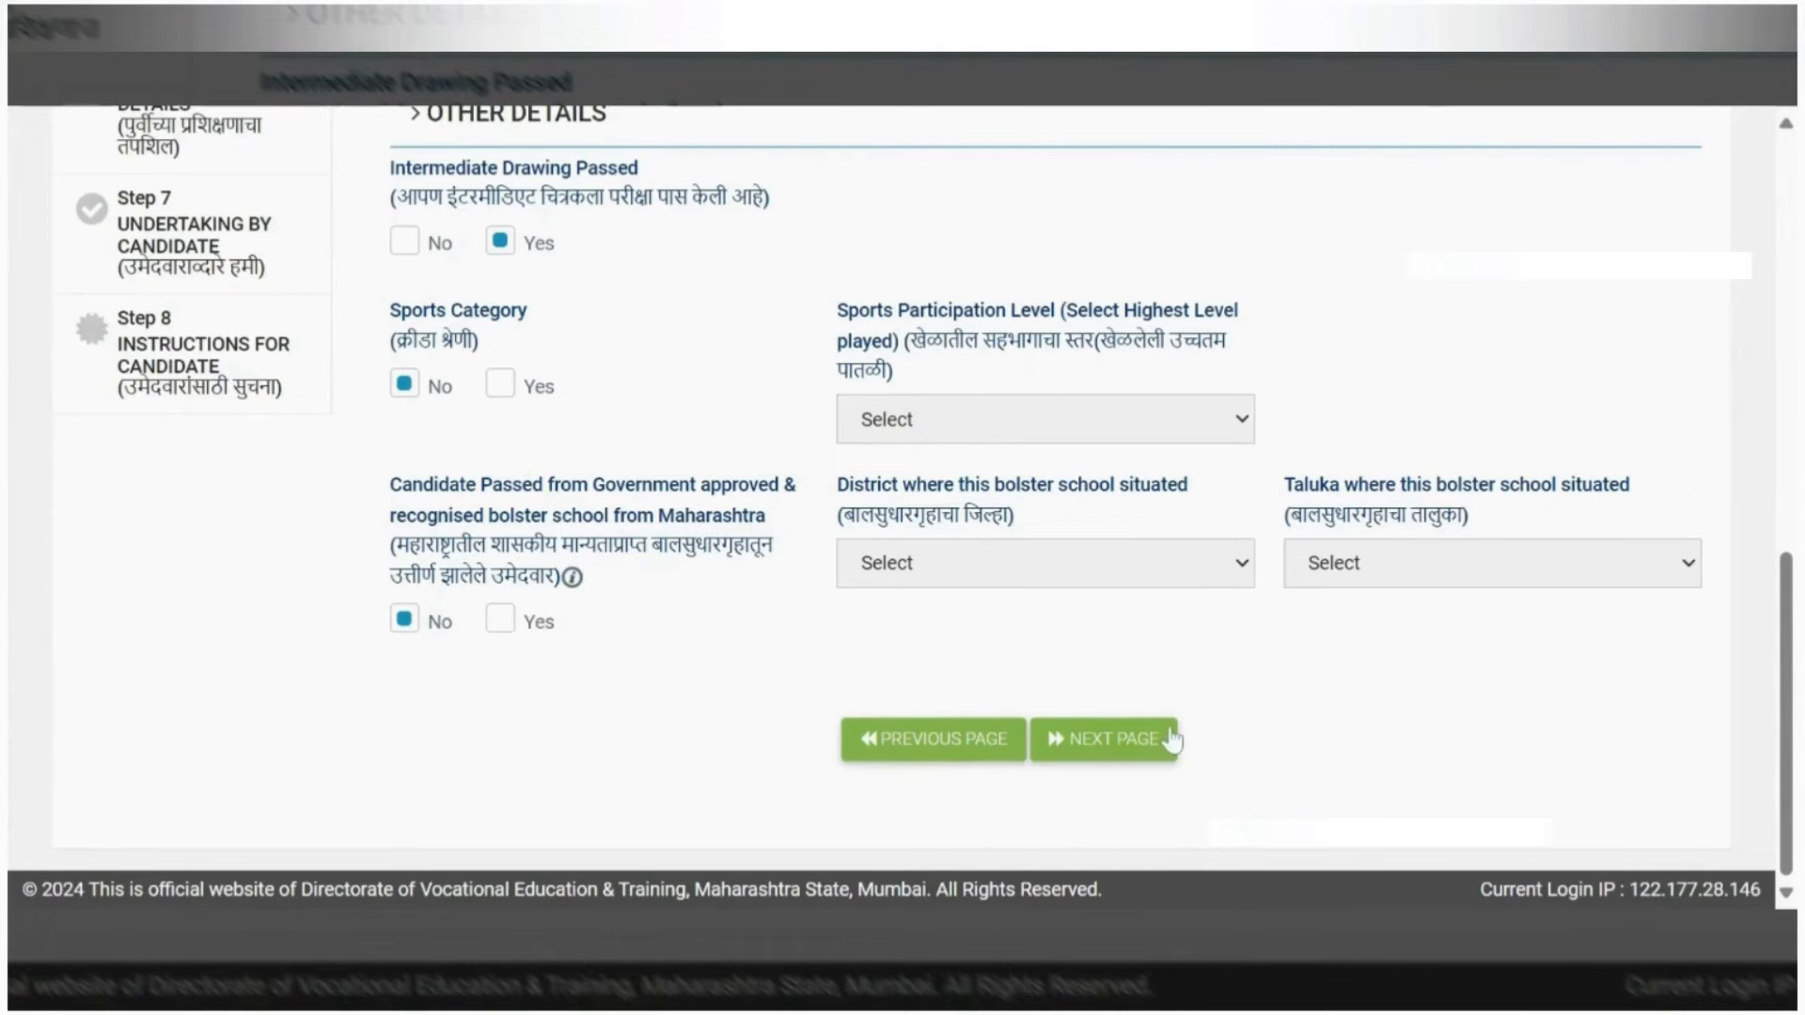
{"action": "scroll", "coordinate": [1165, 719], "scroll_direction": "up", "scroll_amount": 5}
{"action": "scroll", "coordinate": [1164, 696], "scroll_direction": "down", "scroll_amount": 5}
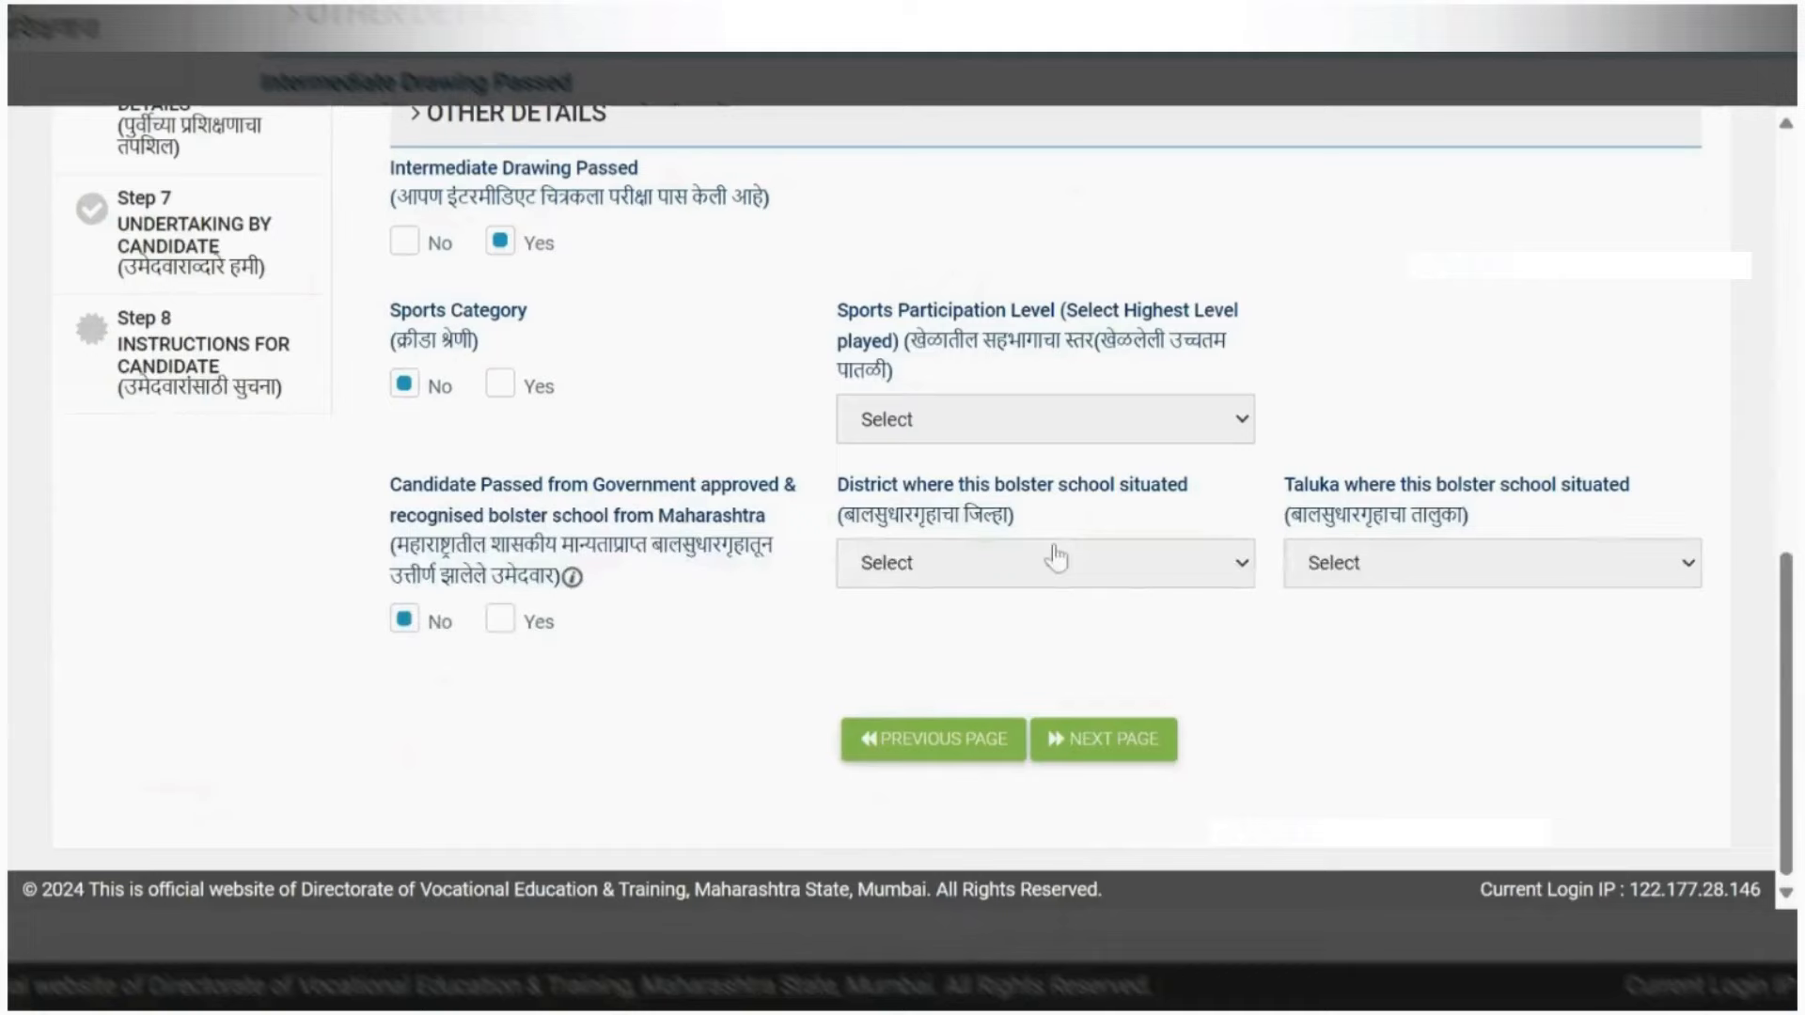
{"action": "left_click", "coordinate": [1138, 742]}
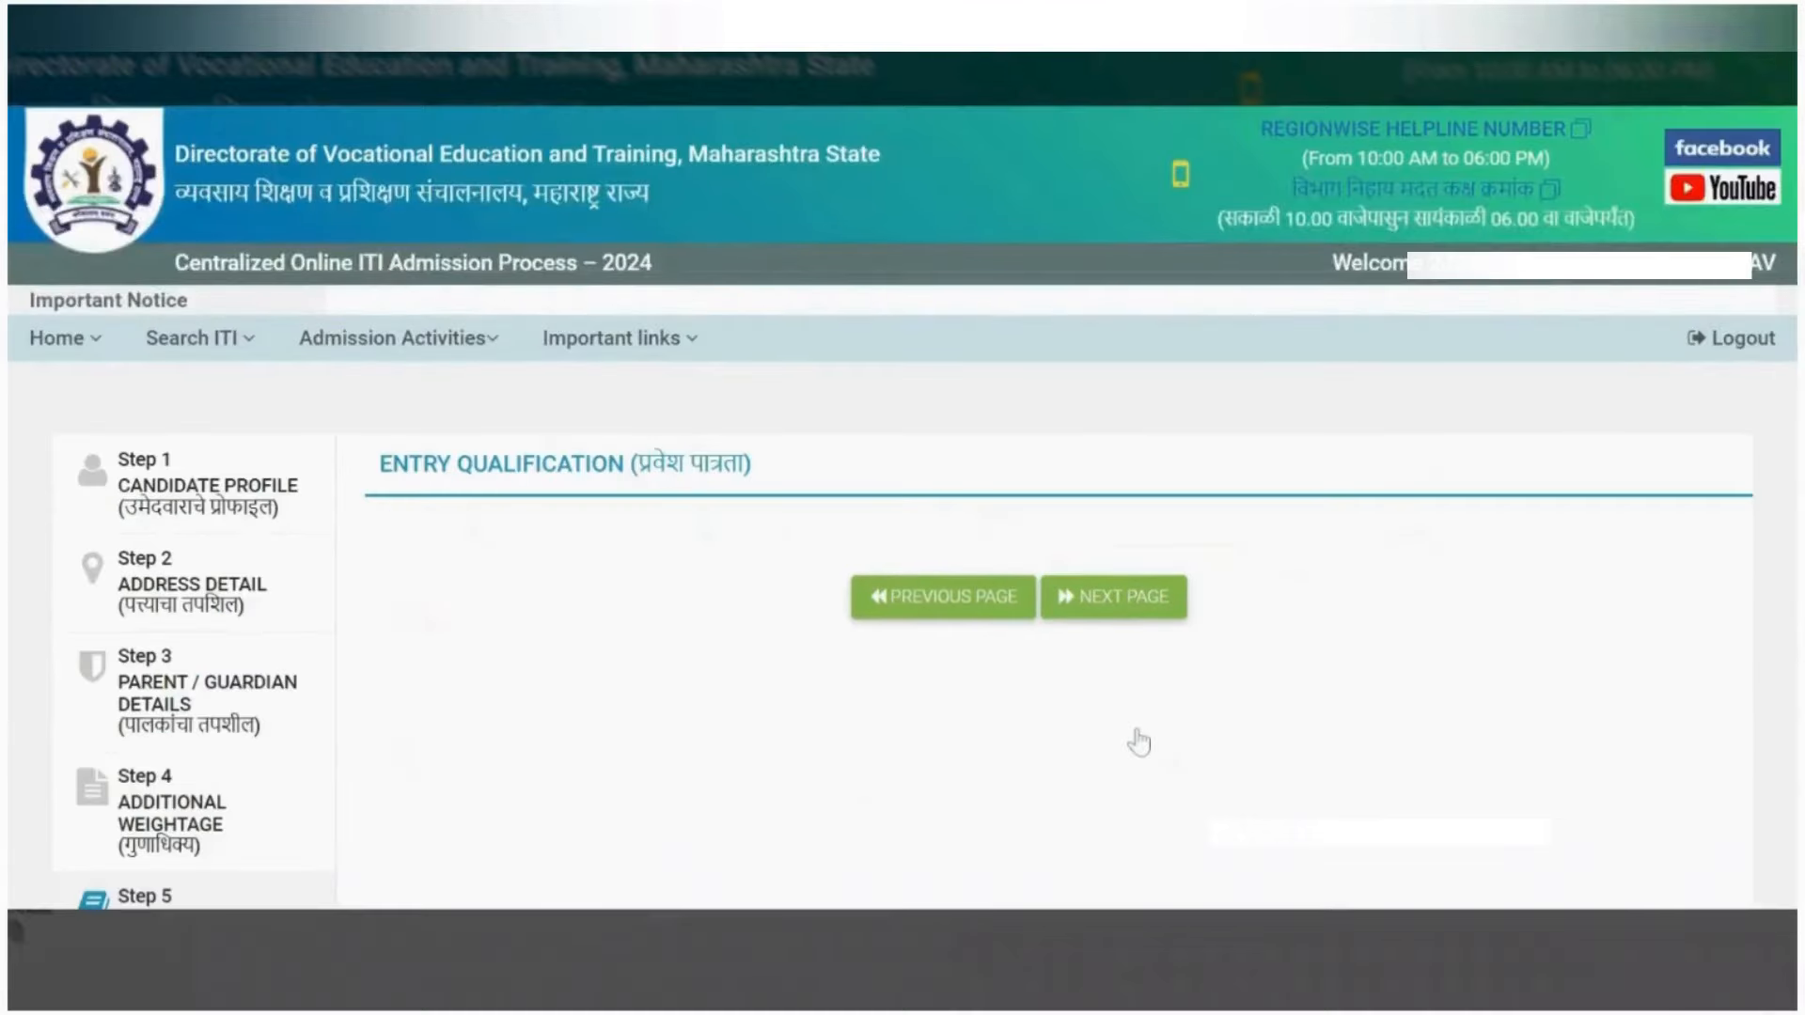
- Review the school location, 10th/SSC pass, technical subject, handicapped school and Maths and Science questions down to the SSC marks table
{"action": "scroll", "coordinate": [1131, 691], "scroll_direction": "down", "scroll_amount": 2}
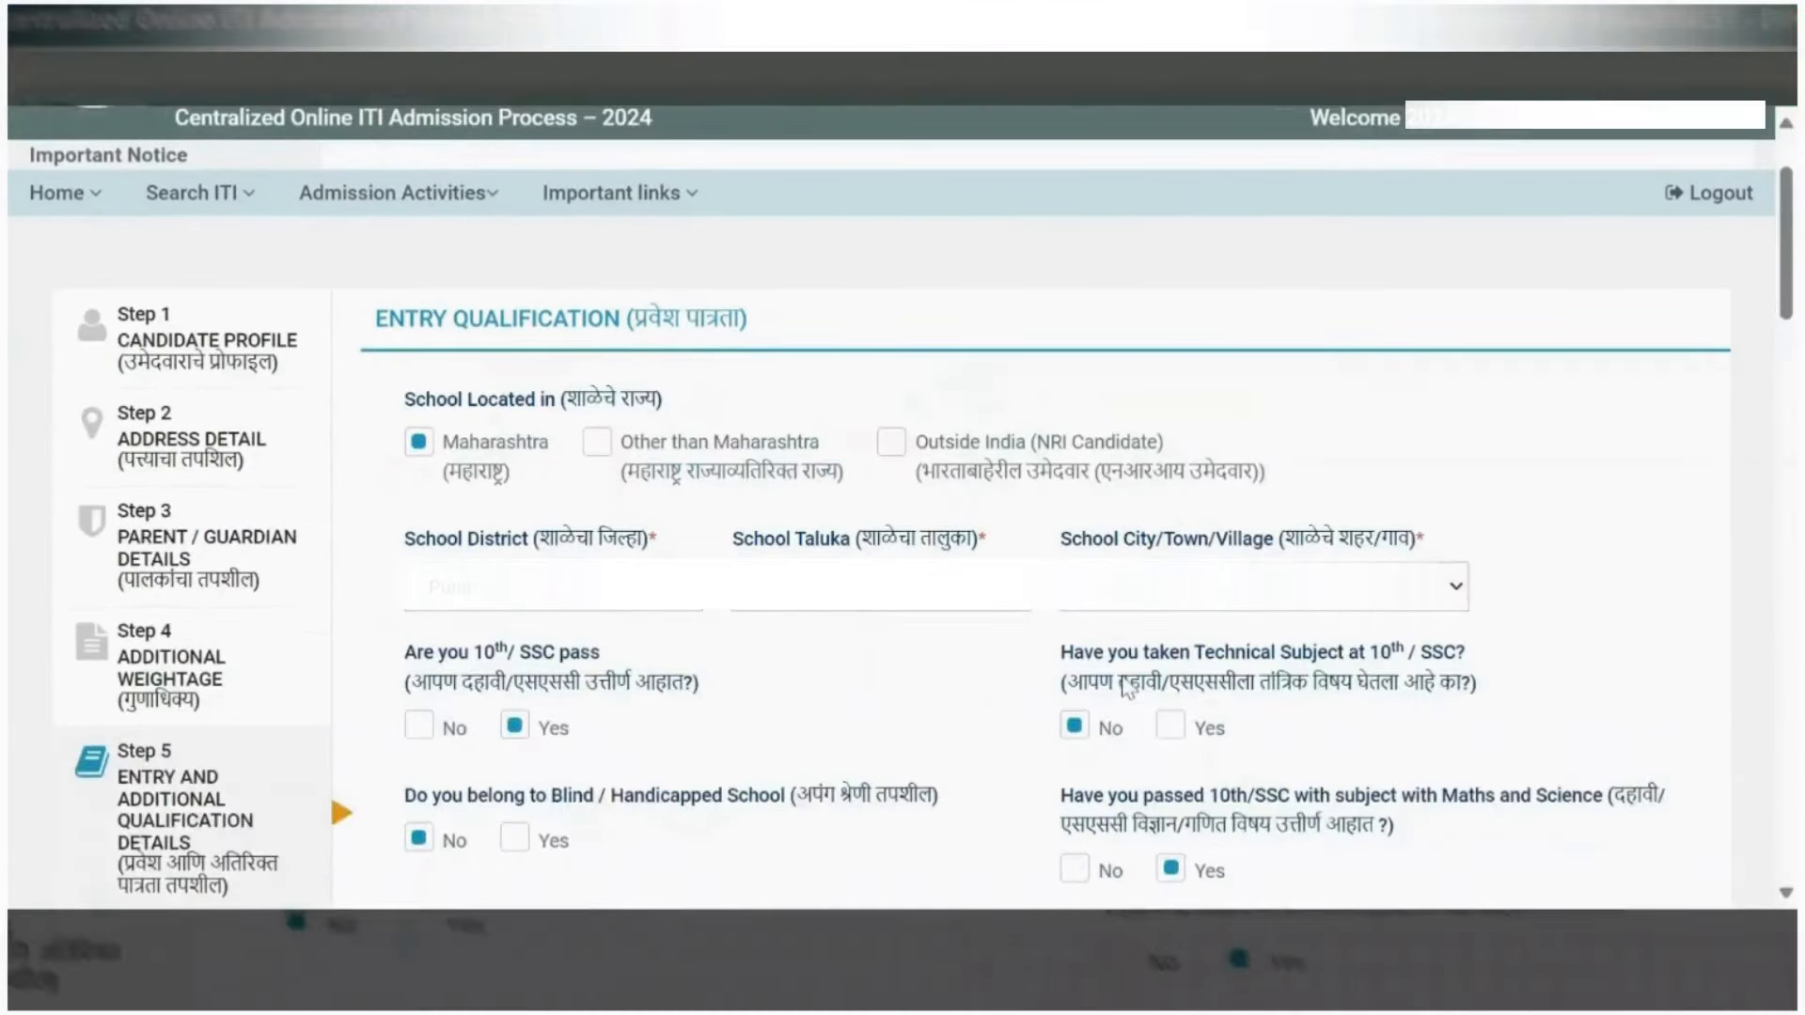
{"action": "scroll", "coordinate": [1127, 689], "scroll_direction": "down", "scroll_amount": 2}
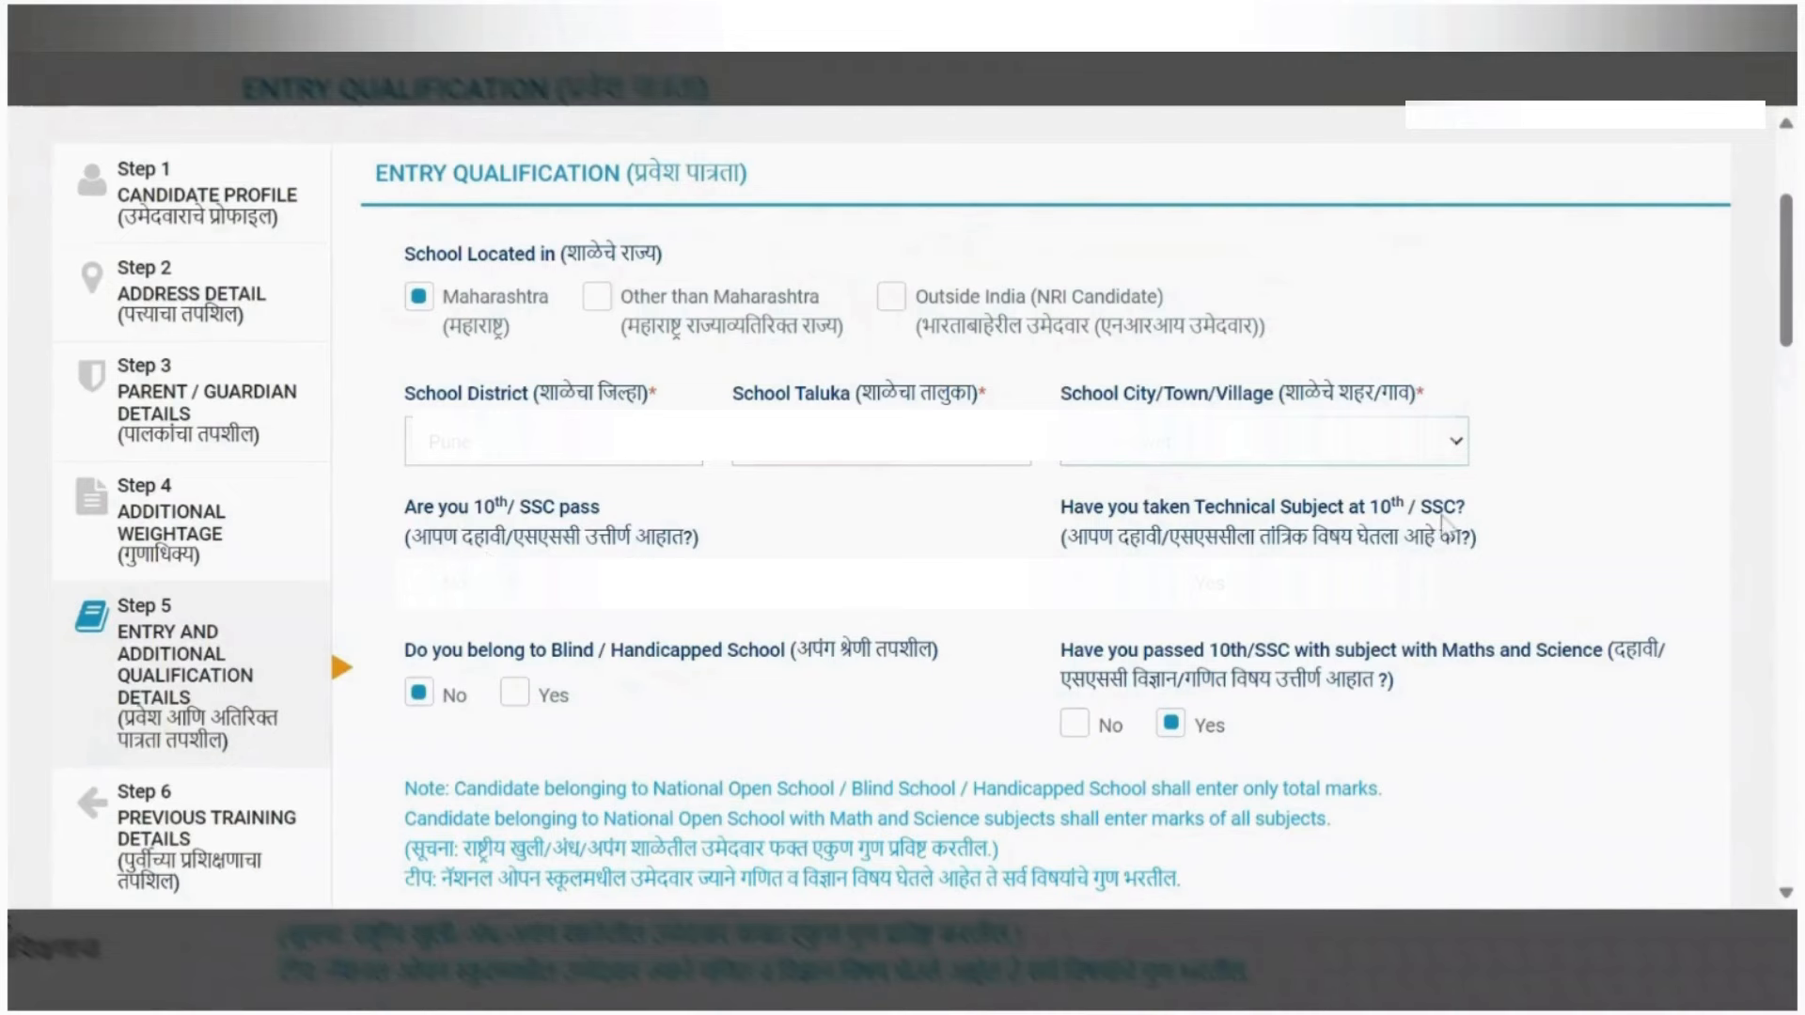
{"action": "scroll", "coordinate": [1420, 531], "scroll_direction": "down", "scroll_amount": 1}
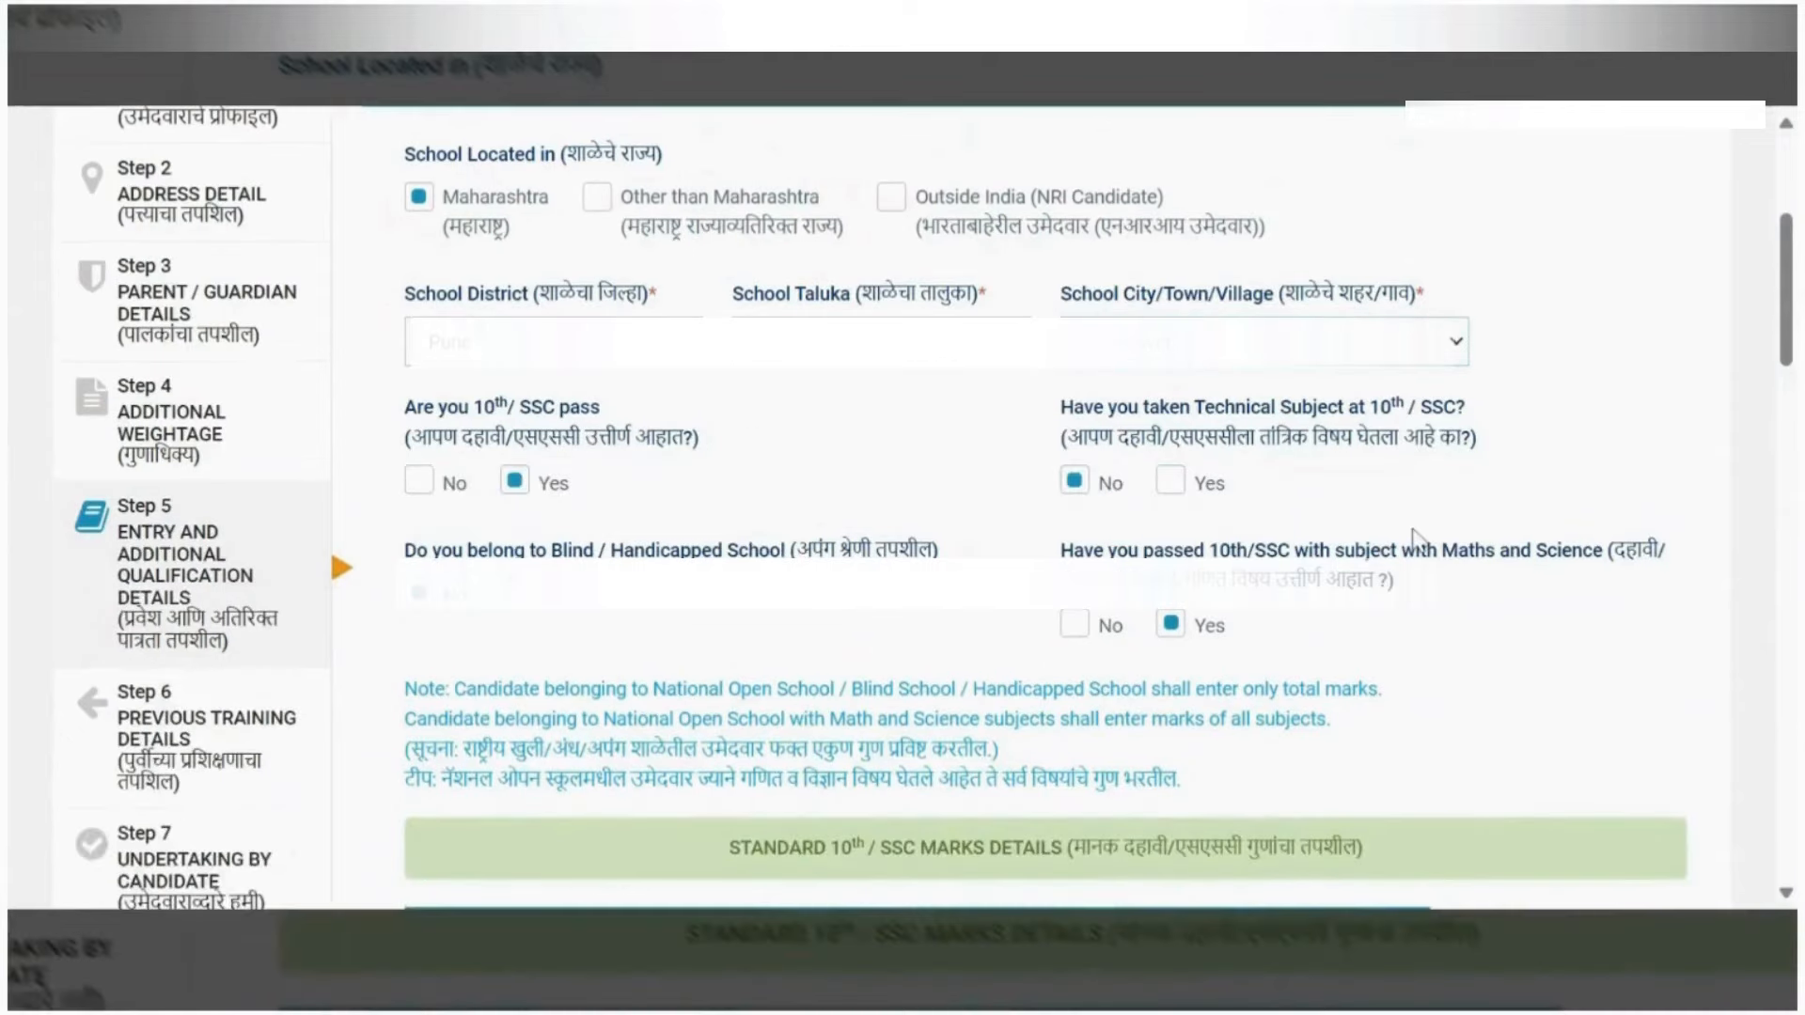
{"action": "scroll", "coordinate": [1419, 540], "scroll_direction": "down", "scroll_amount": 1}
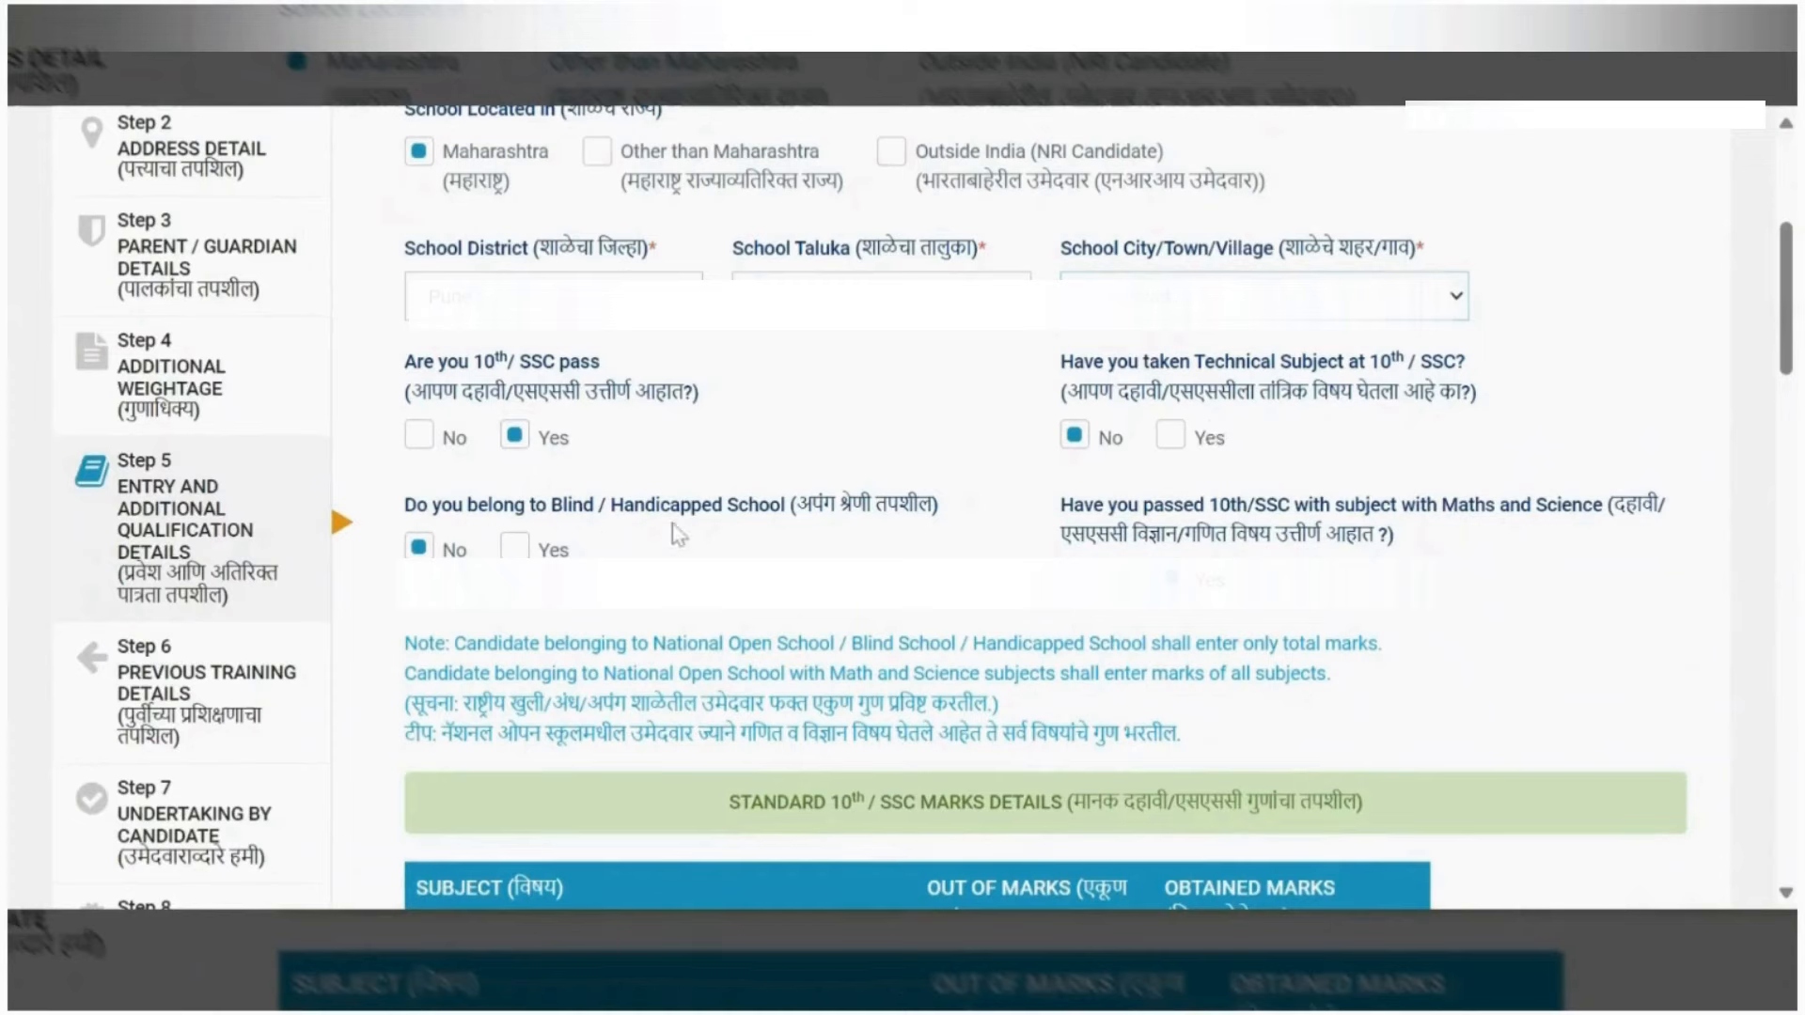
{"action": "scroll", "coordinate": [1019, 402], "scroll_direction": "down", "scroll_amount": 2}
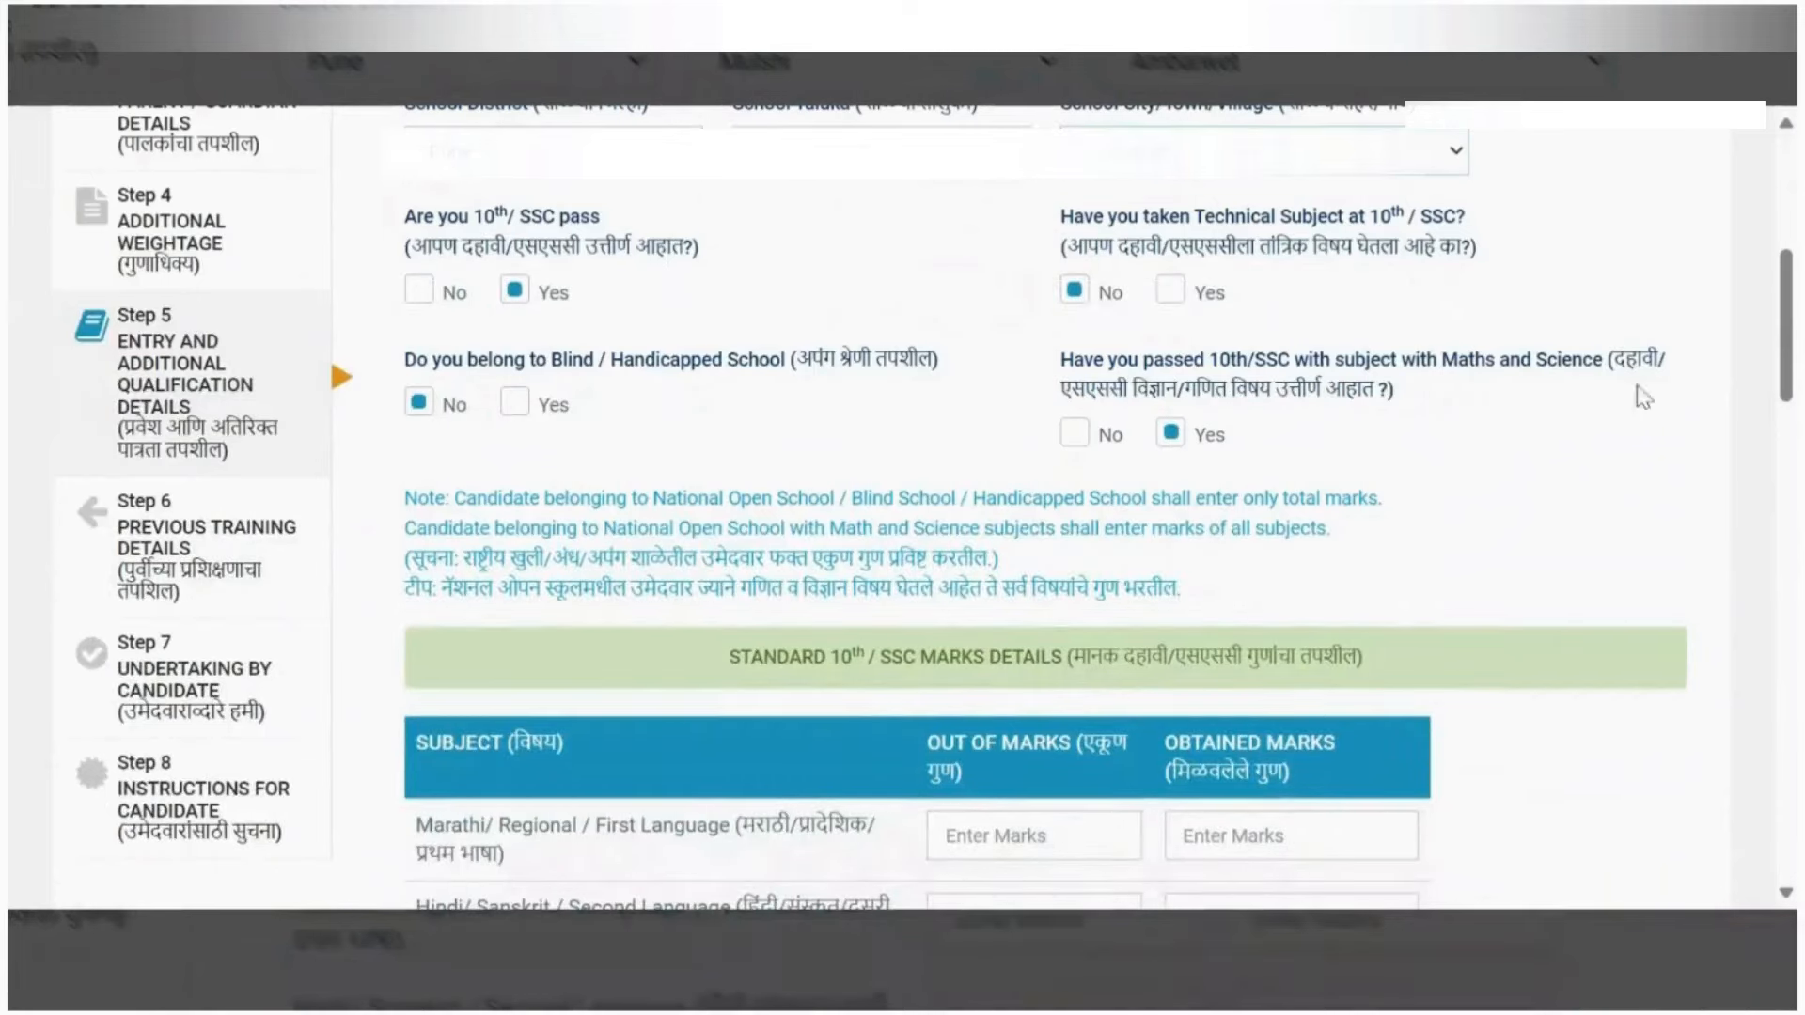
{"action": "scroll", "coordinate": [1186, 442], "scroll_direction": "down", "scroll_amount": 2}
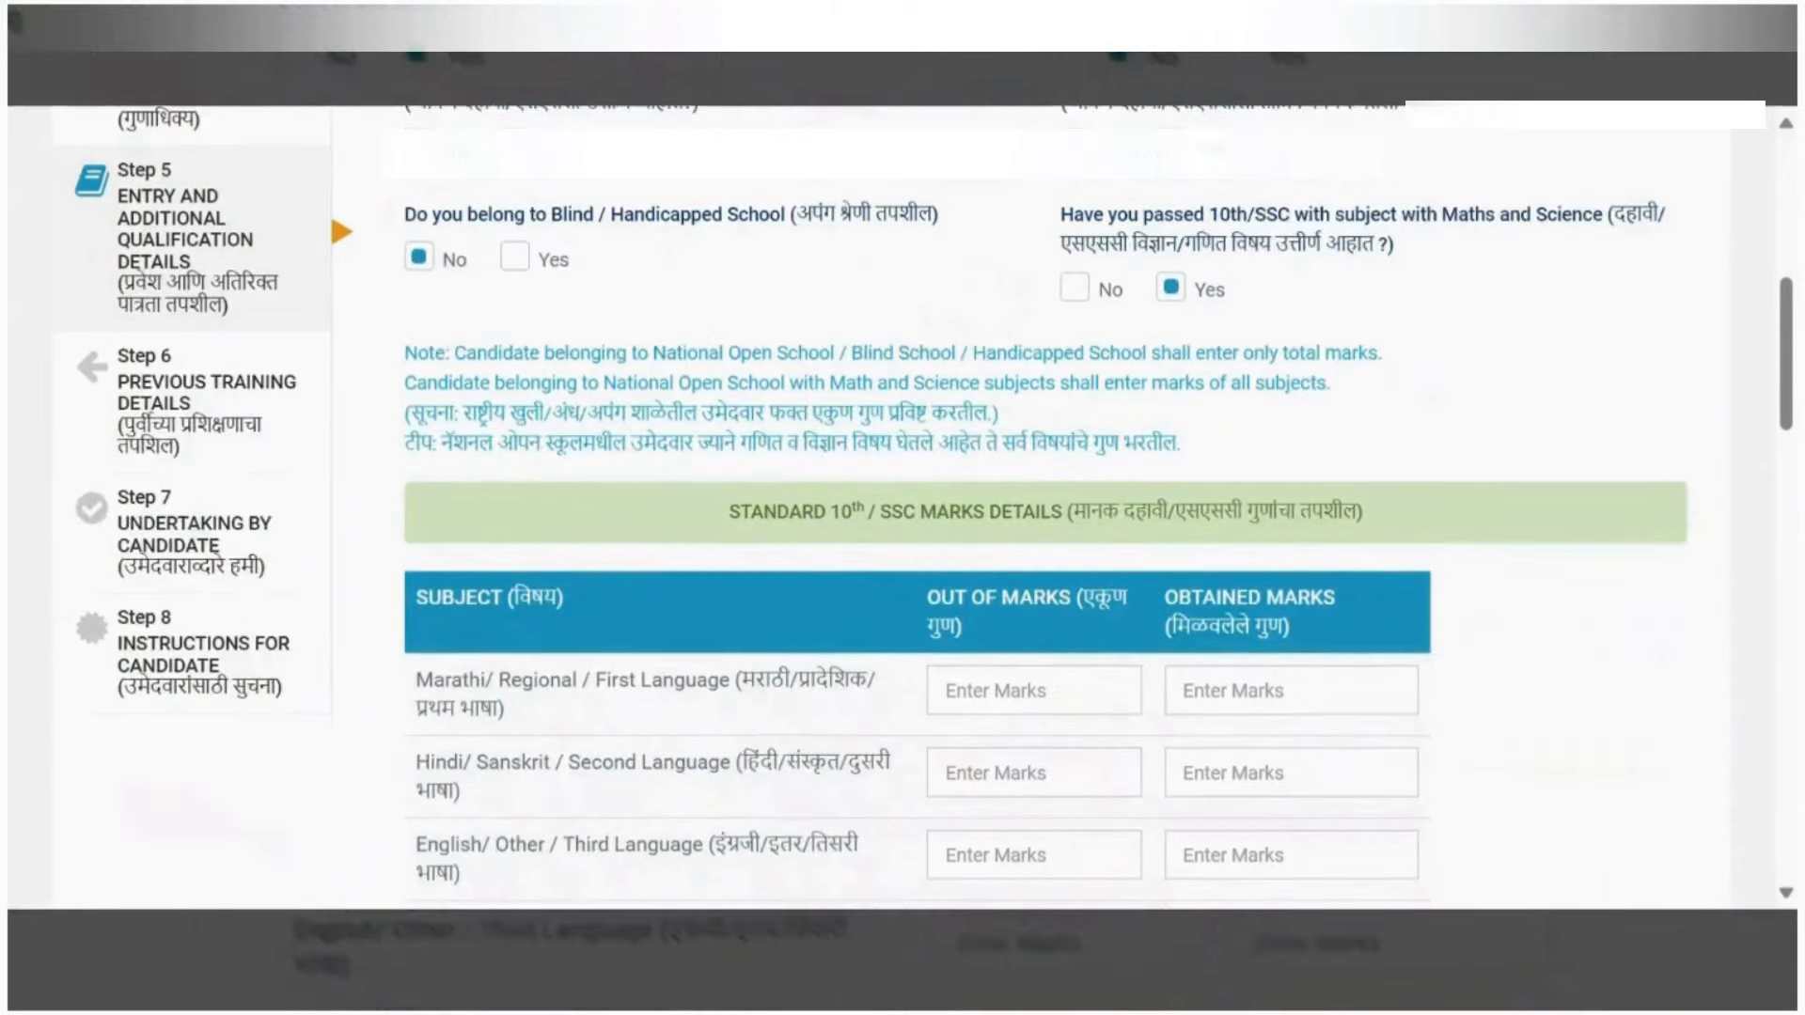
{"action": "scroll", "coordinate": [1243, 369], "scroll_direction": "down", "scroll_amount": 2}
{"action": "scroll", "coordinate": [1243, 369], "scroll_direction": "down", "scroll_amount": 2}
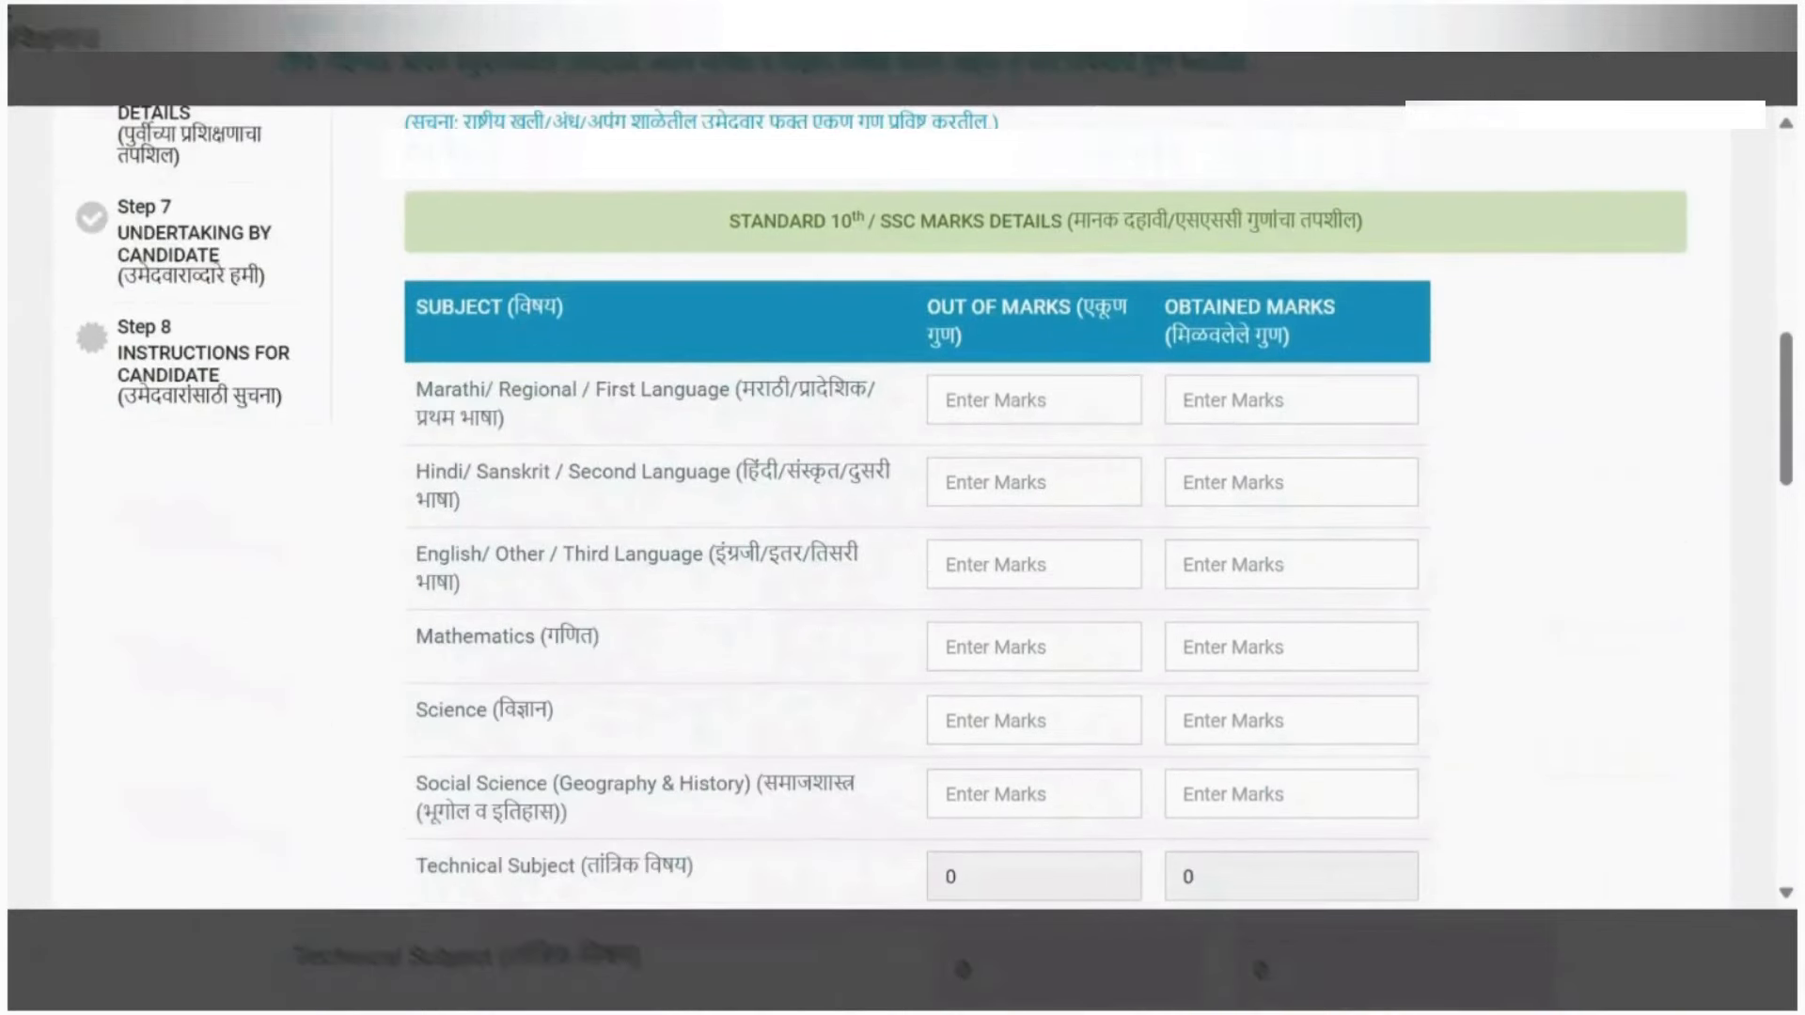
- Enter the SSC marks for the first language as 76 out of 100 and the second language as 88 out of 100
{"action": "left_click", "coordinate": [987, 401]}
{"action": "type", "text": "100"}
{"action": "key", "text": "Tab"}
{"action": "type", "text": "76"}
{"action": "key", "text": "Tab"}
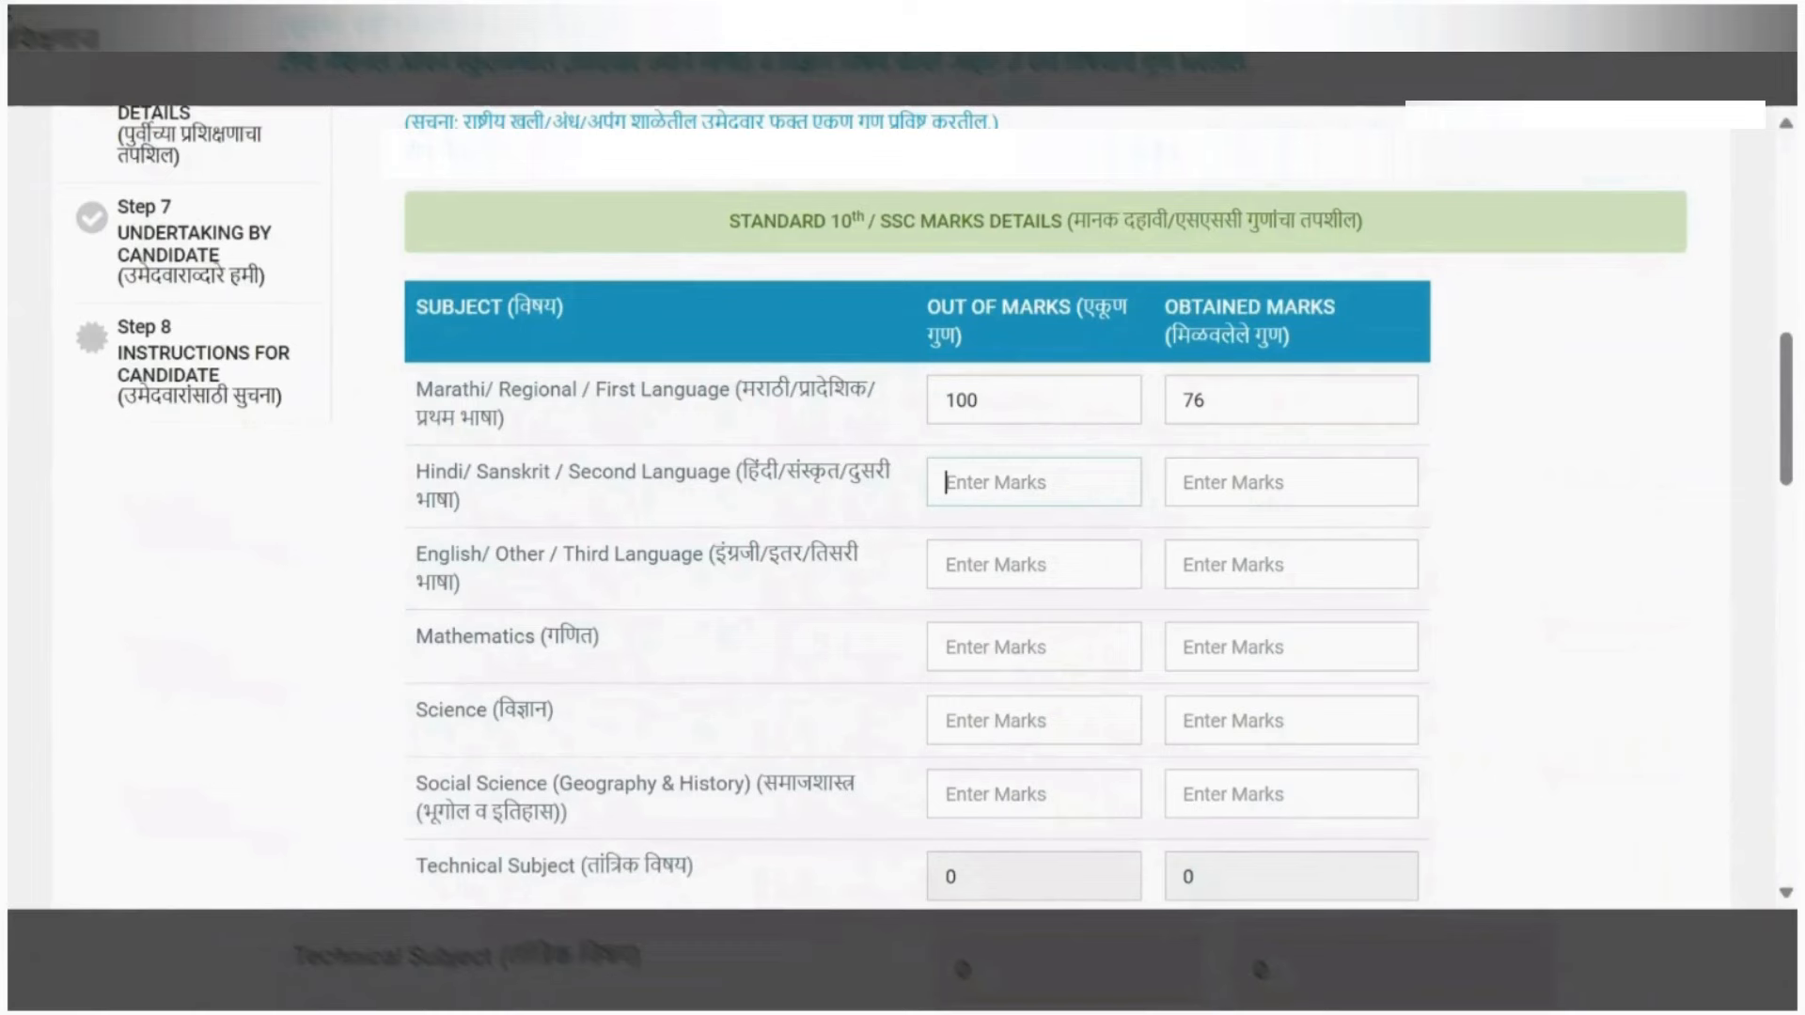
{"action": "type", "text": "100"}
{"action": "key", "text": "Tab"}
{"action": "type", "text": "88"}
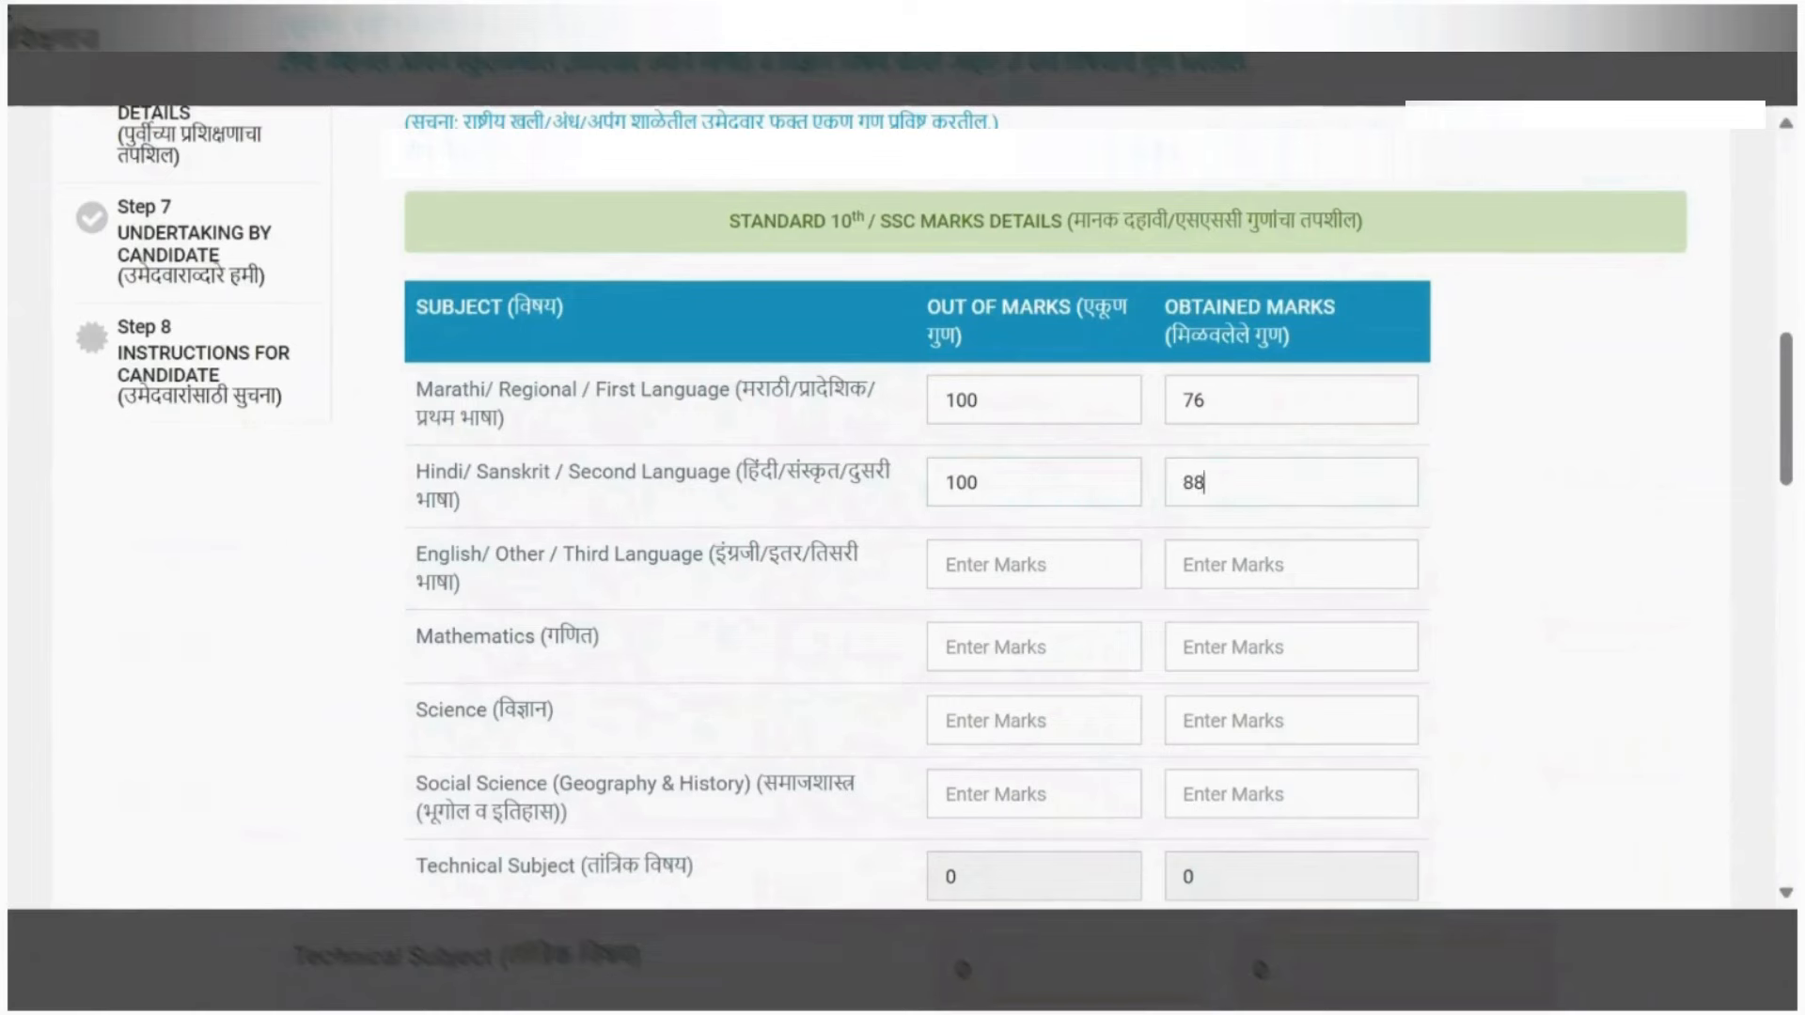
- Enter the SSC marks for the third language as 88 out of 100 and Mathematics as 79 out of 100
{"action": "type", "text": "100"}
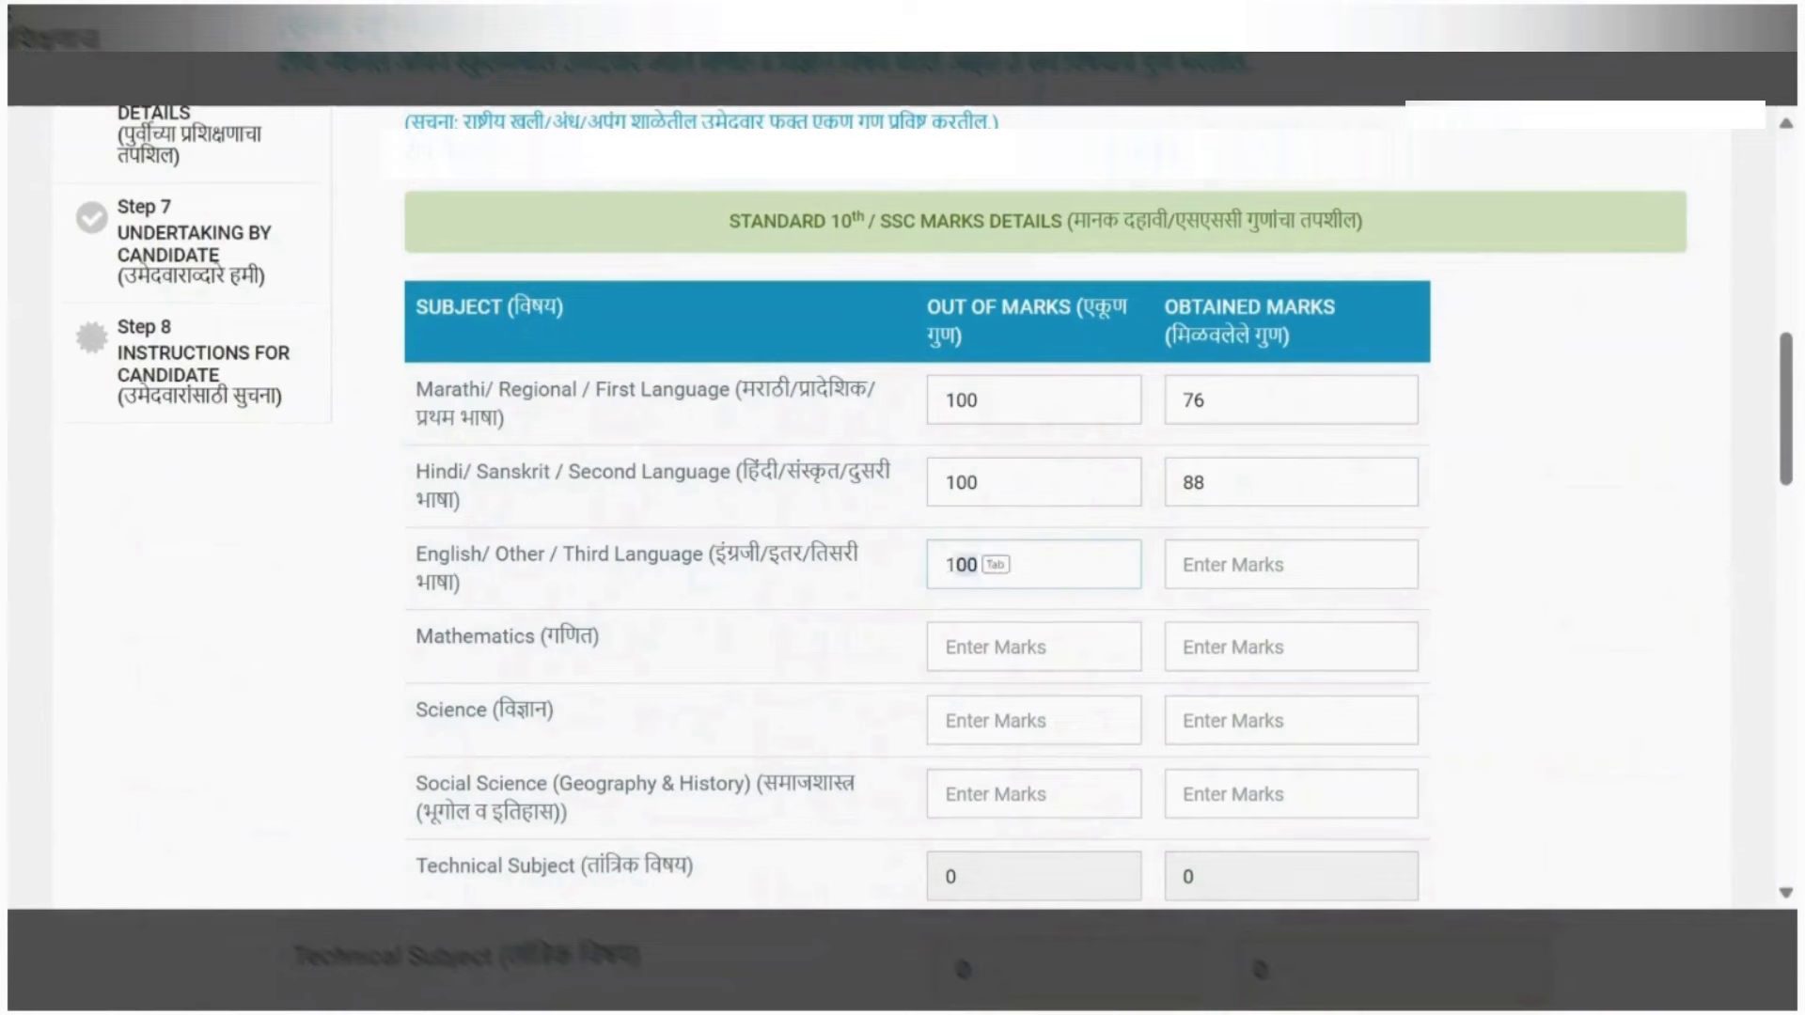
{"action": "key", "text": "Tab"}
{"action": "type", "text": "88"}
{"action": "key", "text": "Tab"}
{"action": "type", "text": "100"}
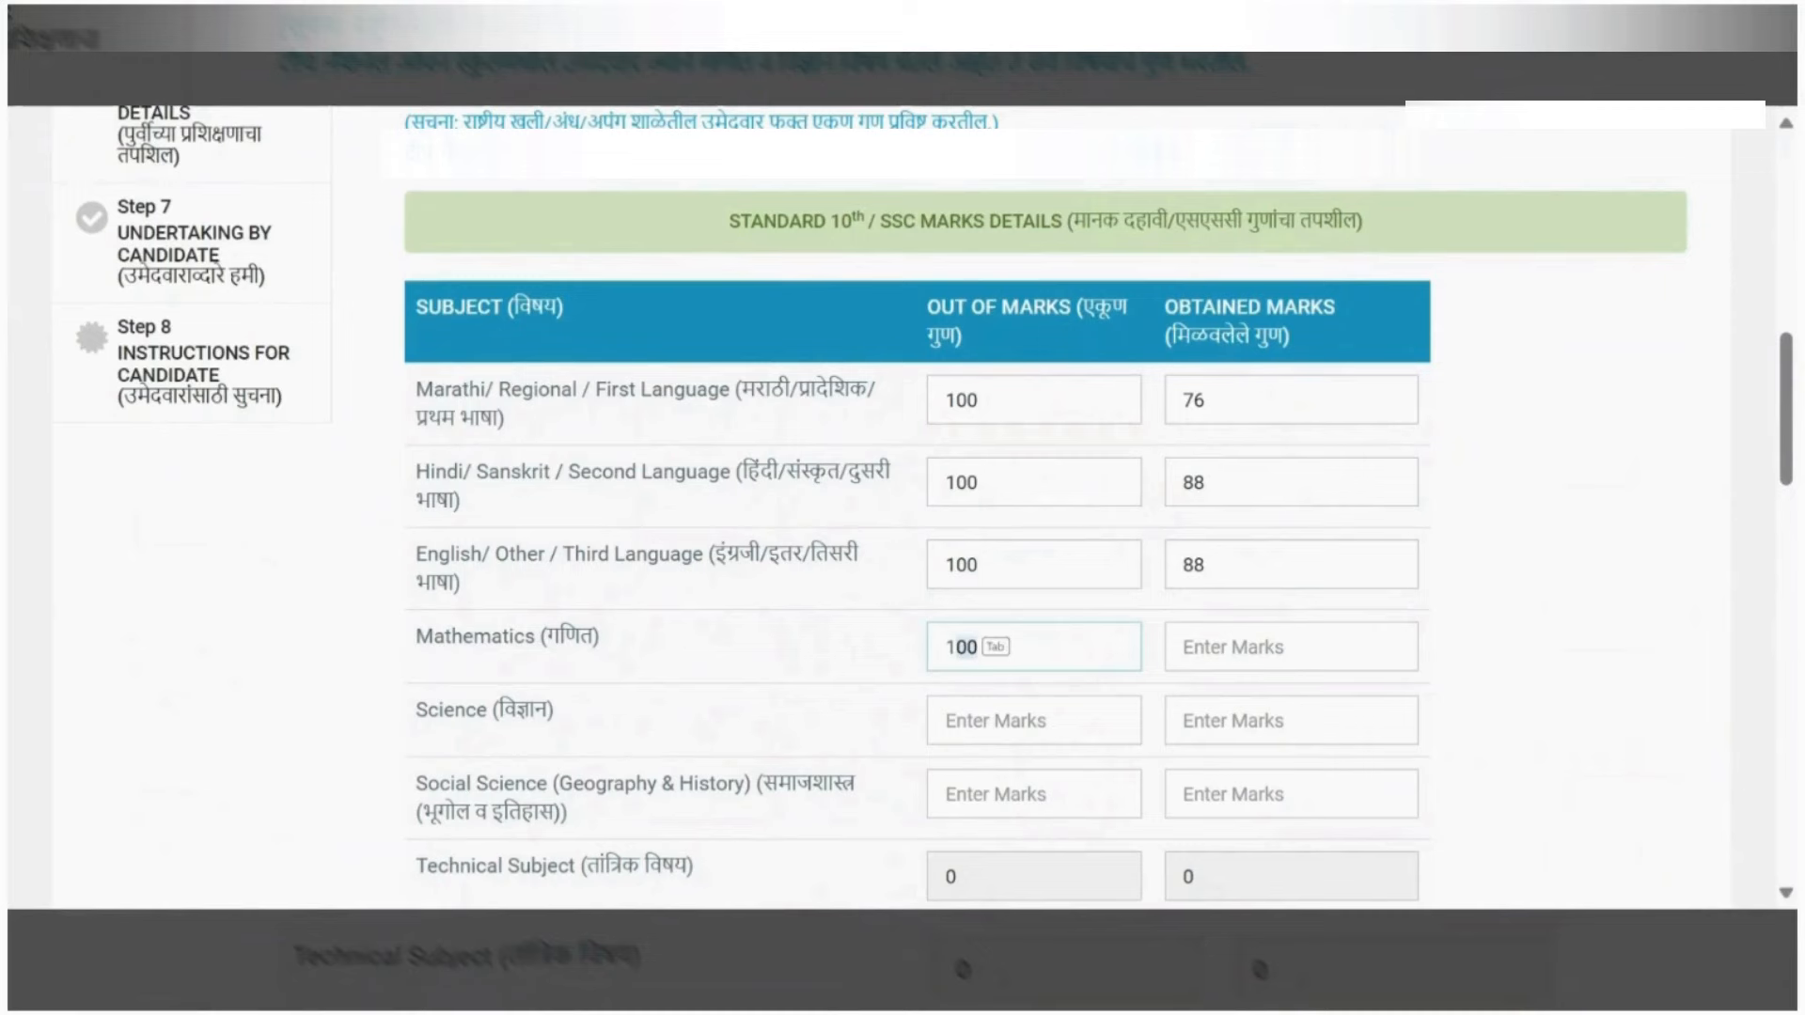
{"action": "key", "text": "Tab"}
{"action": "left_click", "coordinate": [1291, 647]}
{"action": "type", "text": "79"}
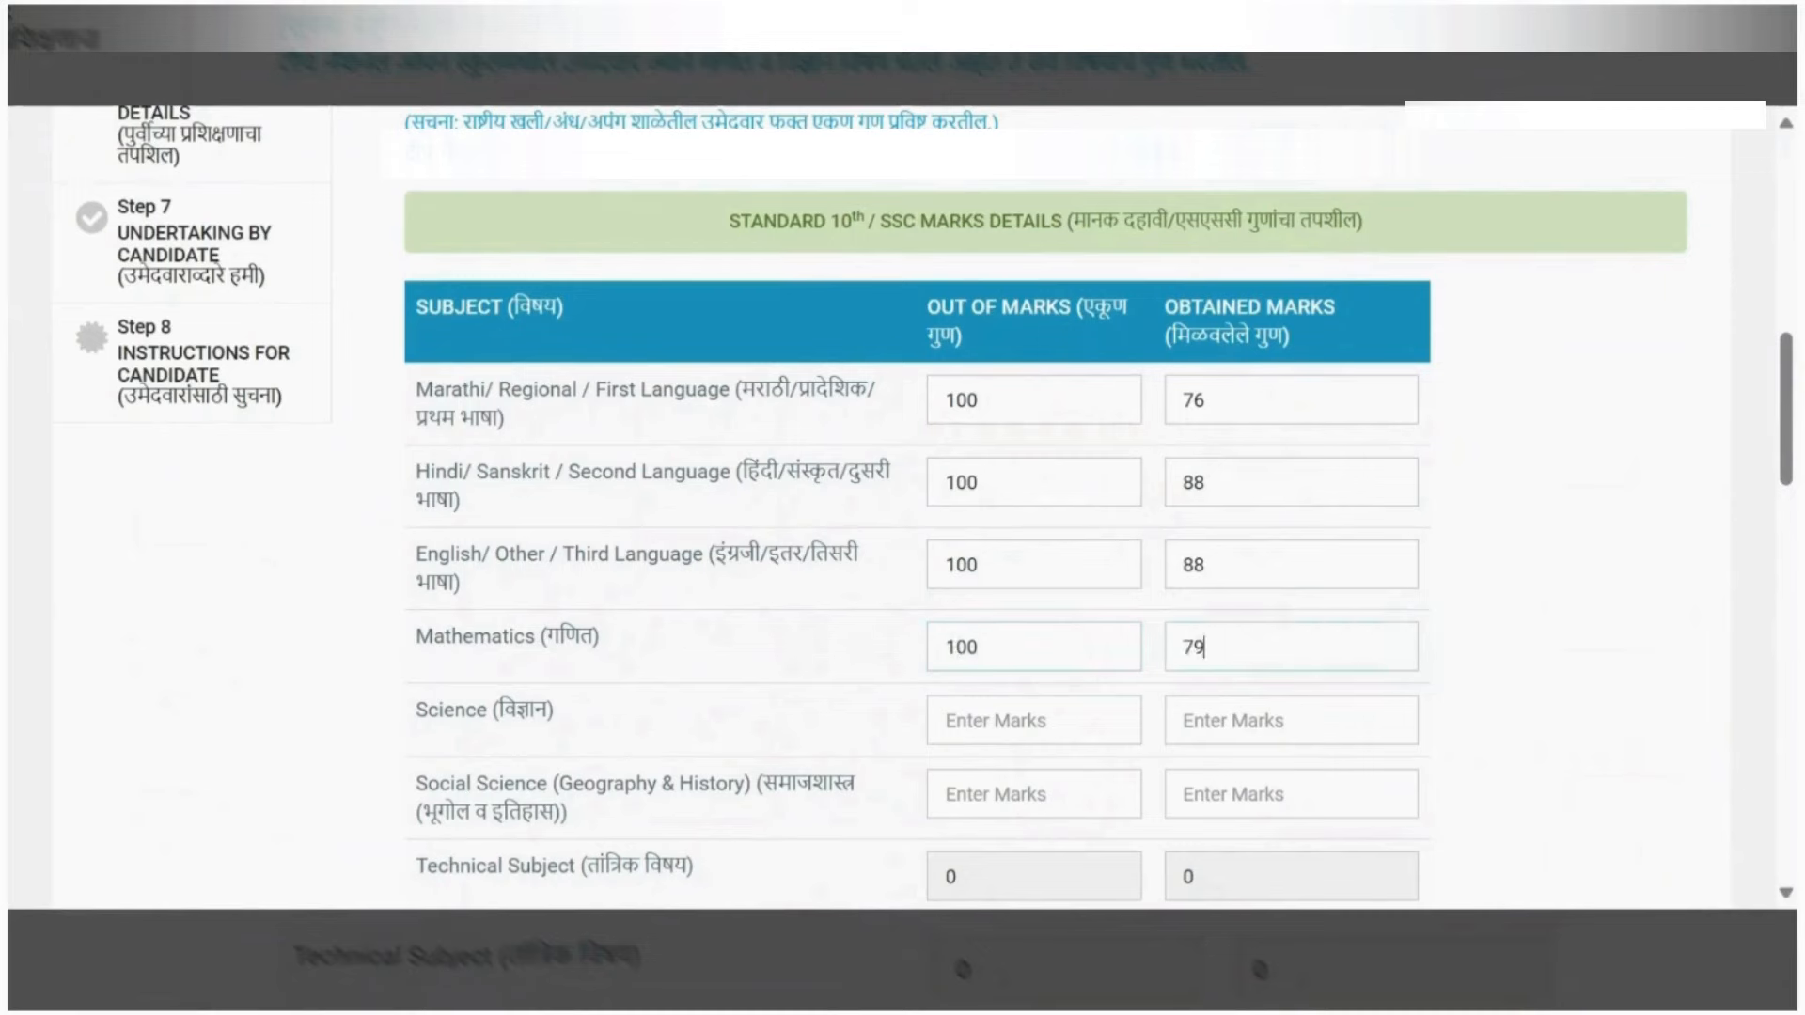
- Enter the SSC marks for Science as 88 out of 100 and Social Science as 89 out of 100
{"action": "type", "text": "1"}
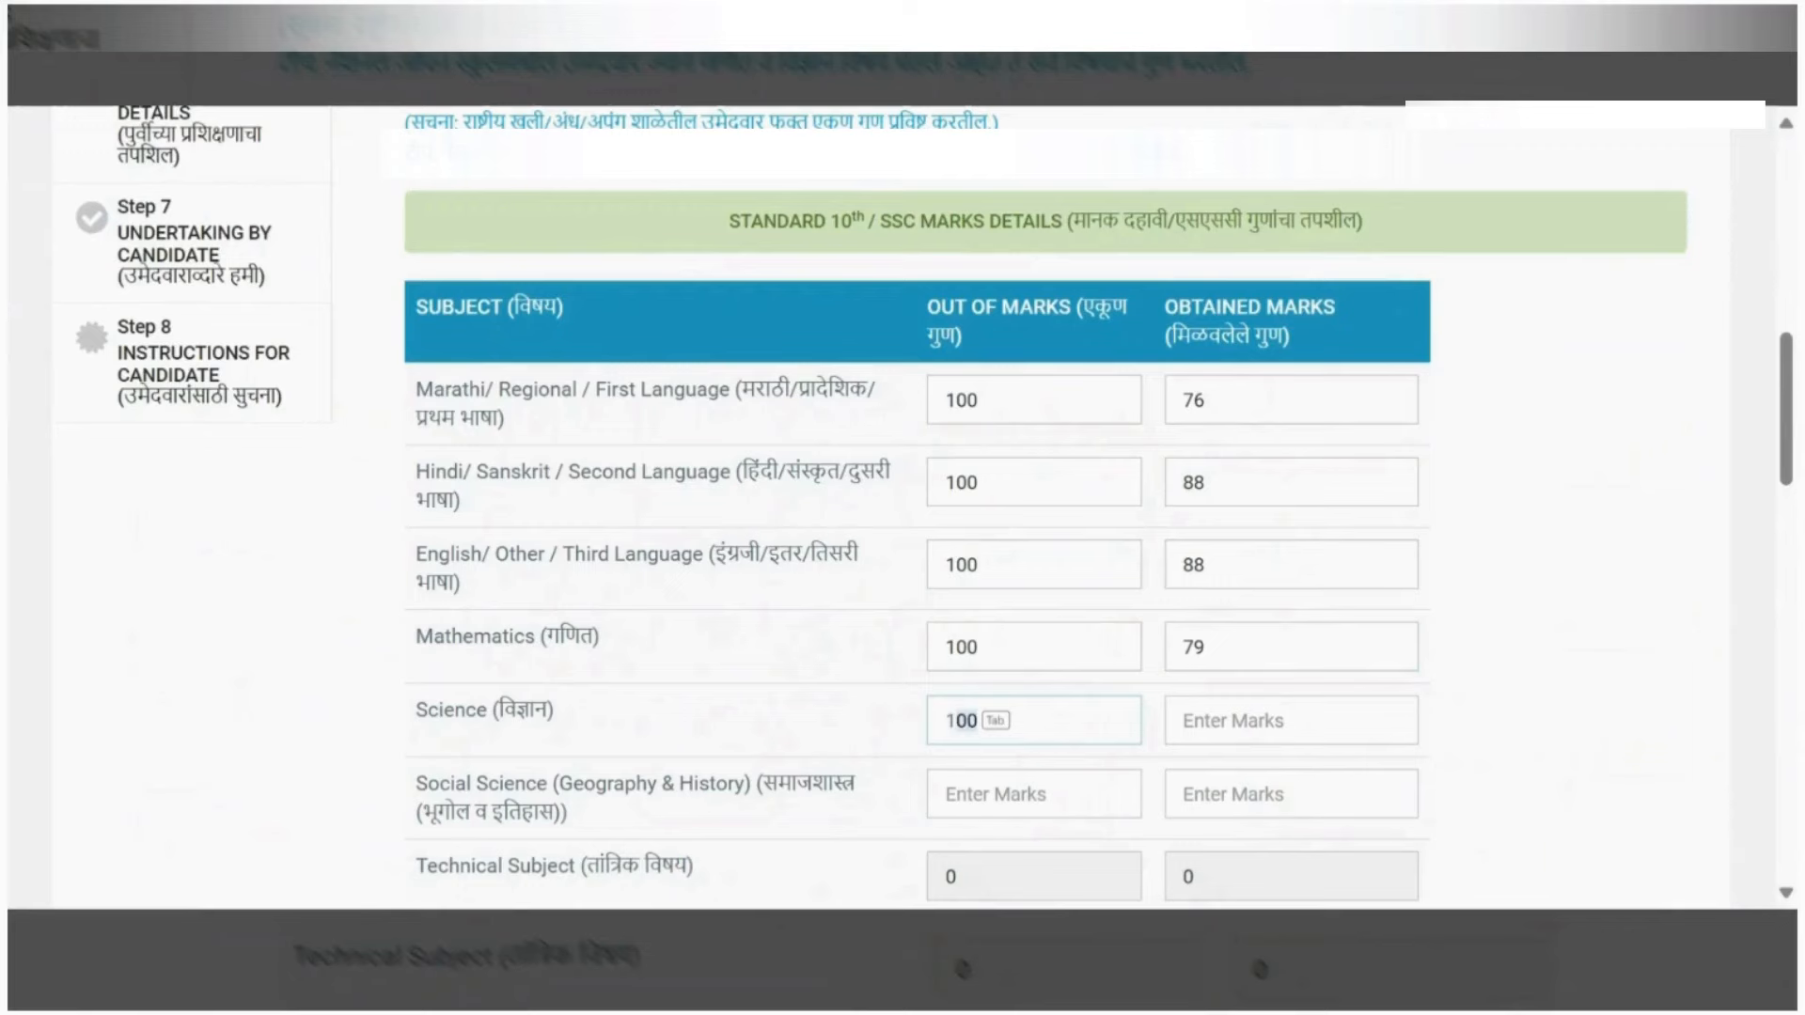
{"action": "key", "text": "Tab"}
{"action": "type", "text": "88"}
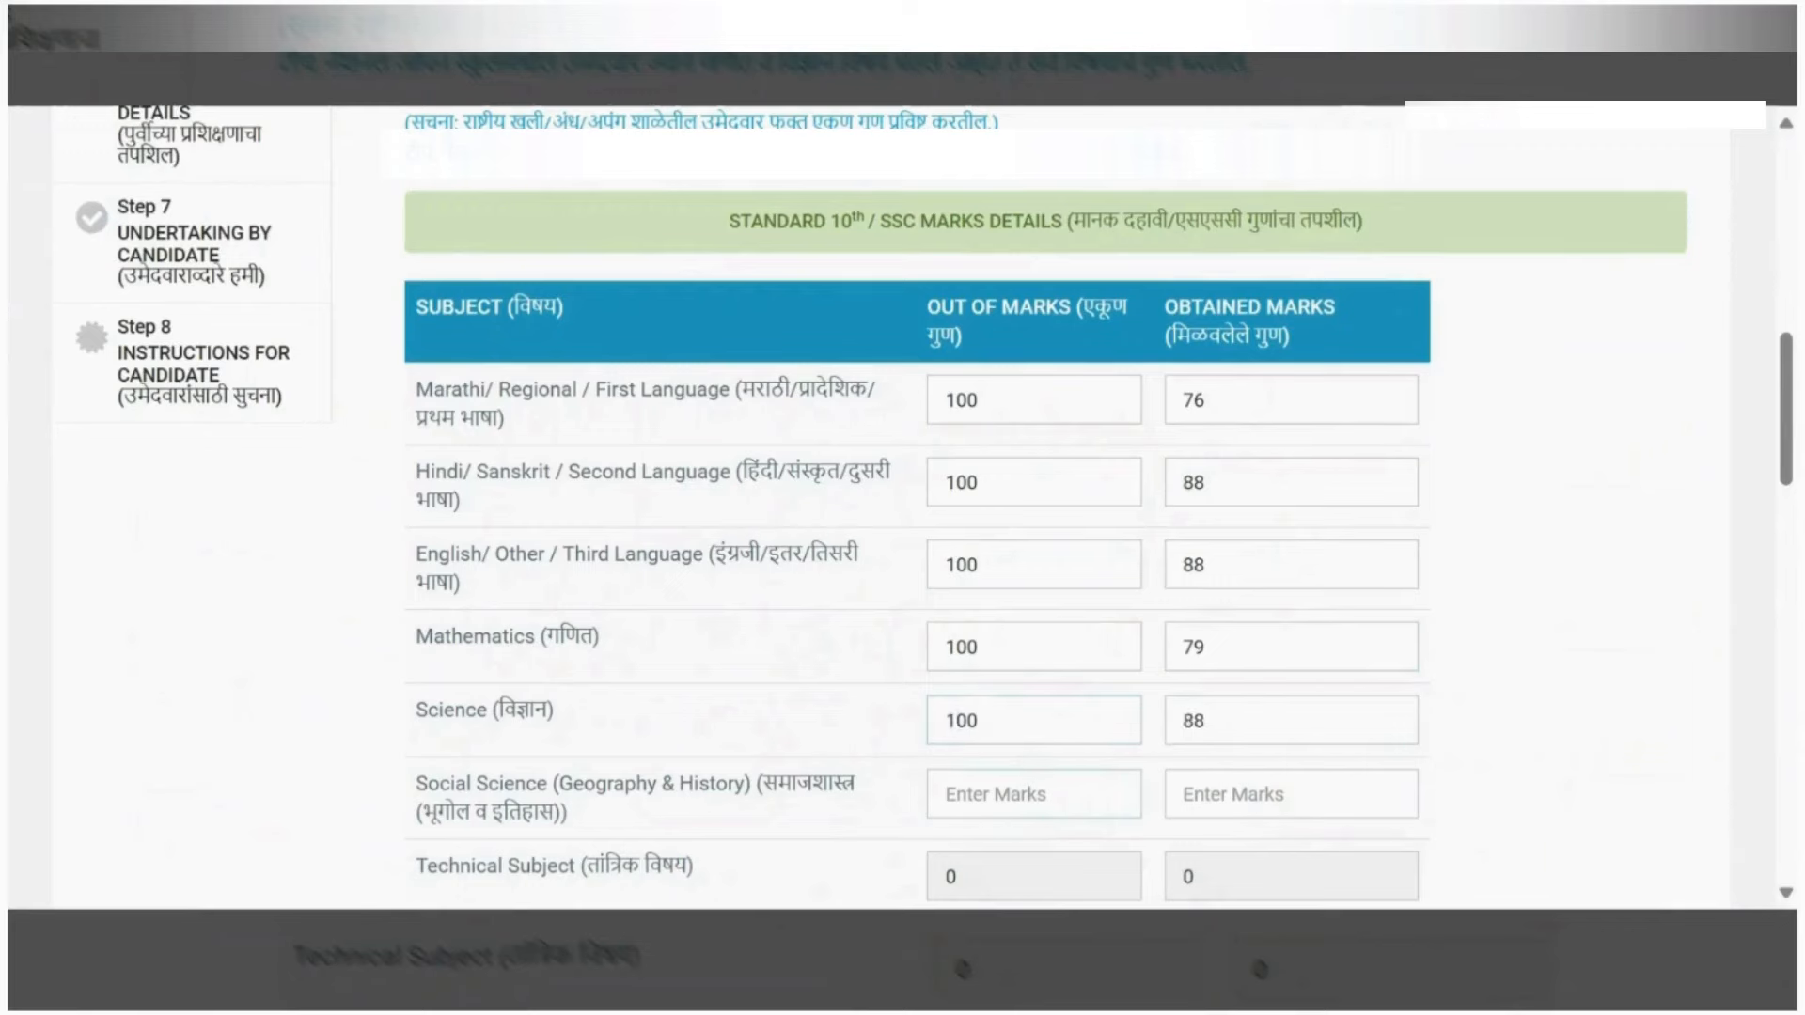
{"action": "key", "text": "Tab"}
{"action": "type", "text": "100"}
{"action": "key", "text": "Tab"}
{"action": "type", "text": "8"}
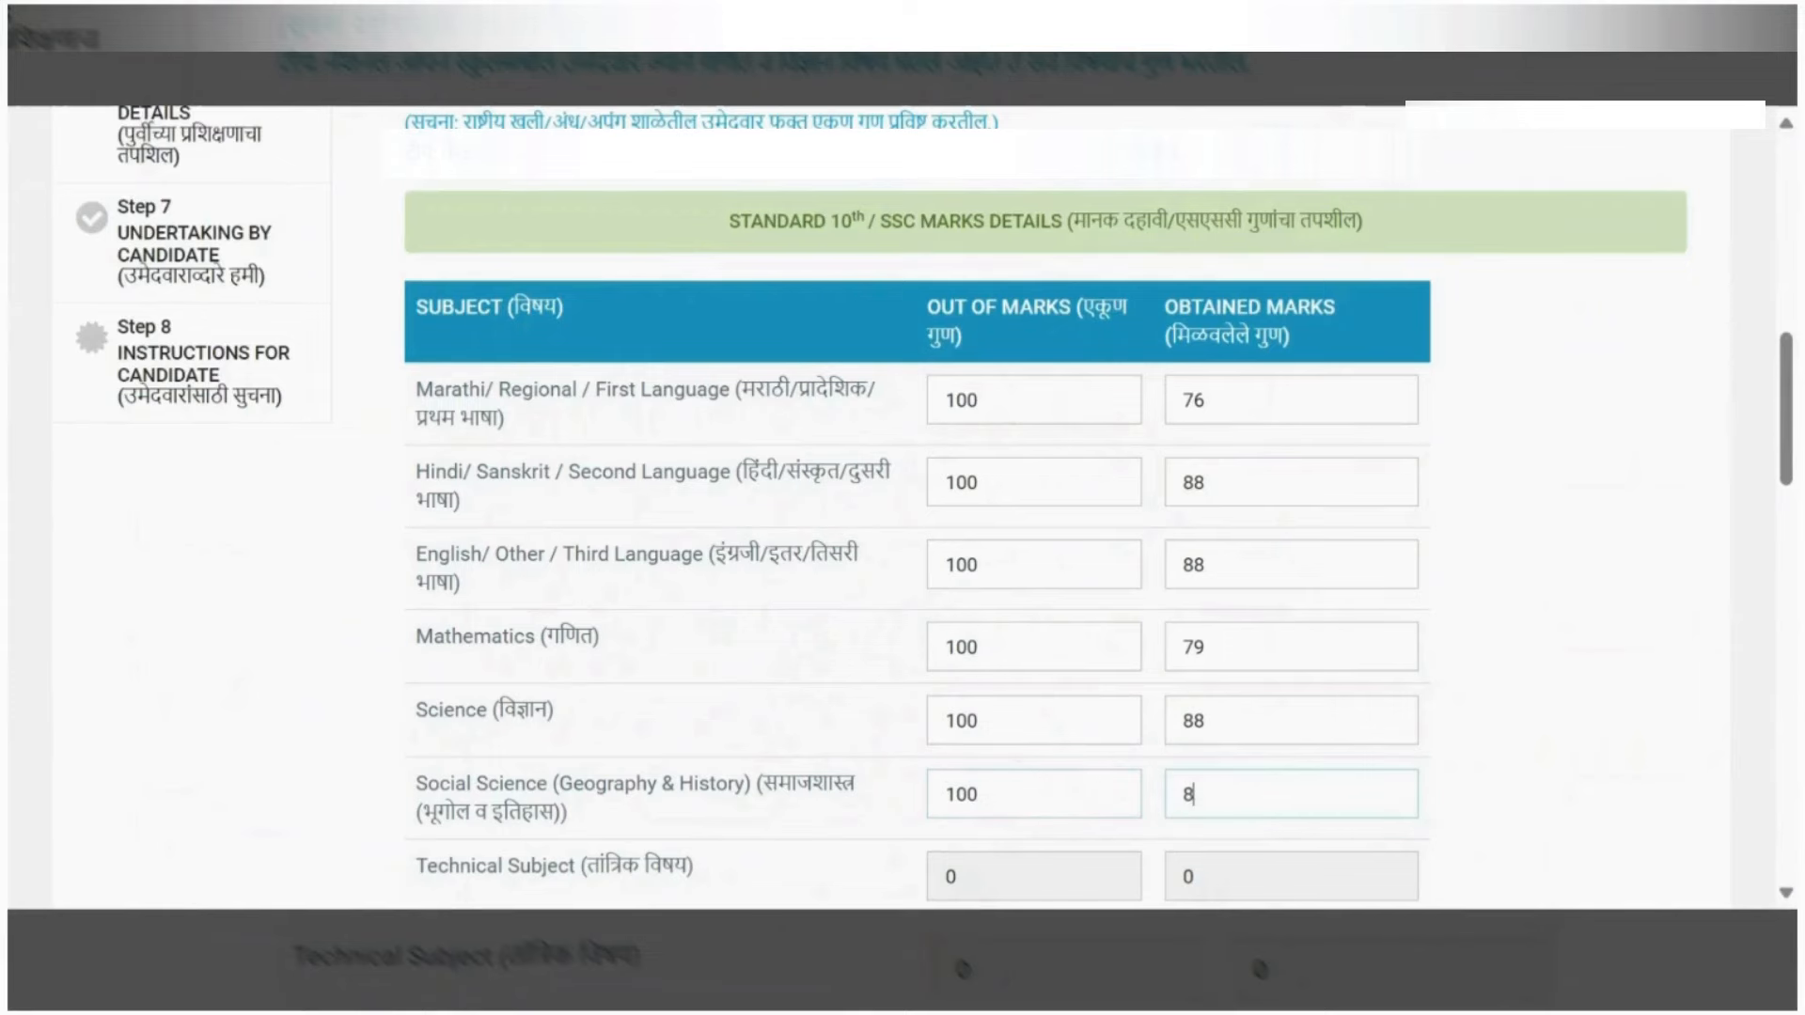
{"action": "type", "text": "9"}
- Examine the computed SSC totals, the additional weightage rows and the total marks and percentage for the ITI admission merit list
{"action": "scroll", "coordinate": [1068, 516], "scroll_direction": "down", "scroll_amount": 5}
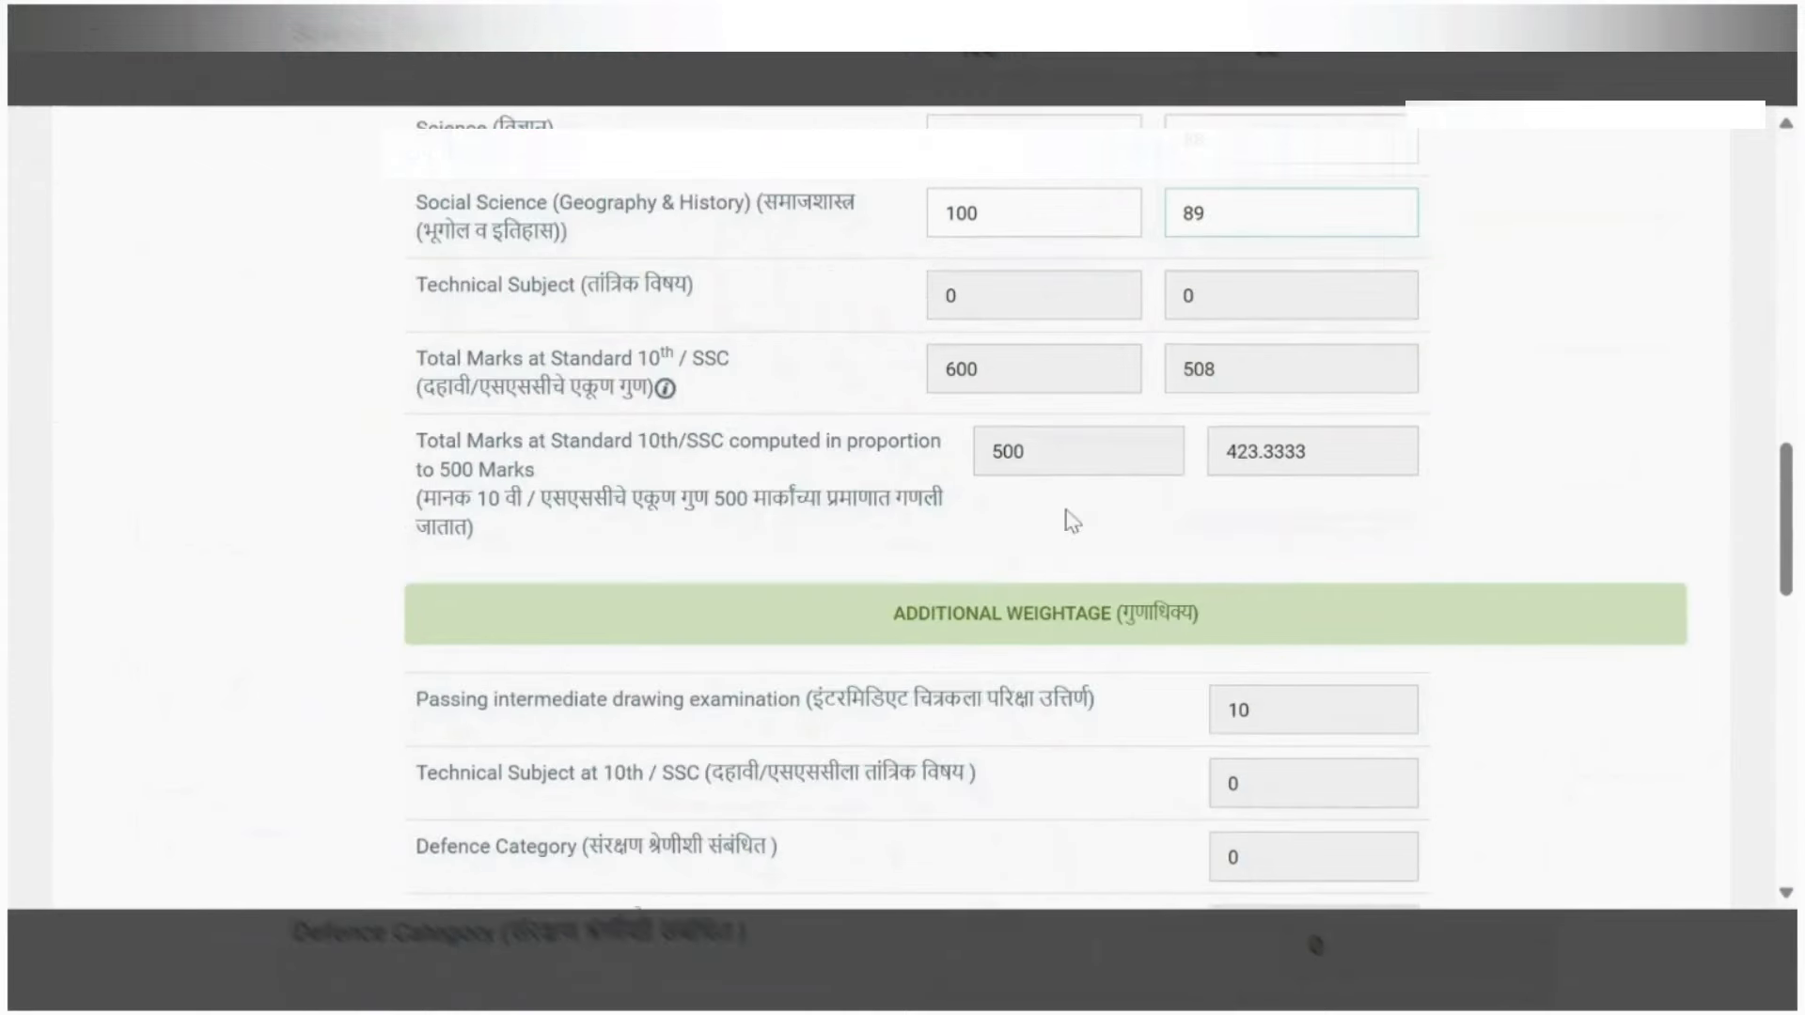
{"action": "scroll", "coordinate": [902, 592], "scroll_direction": "down", "scroll_amount": 3}
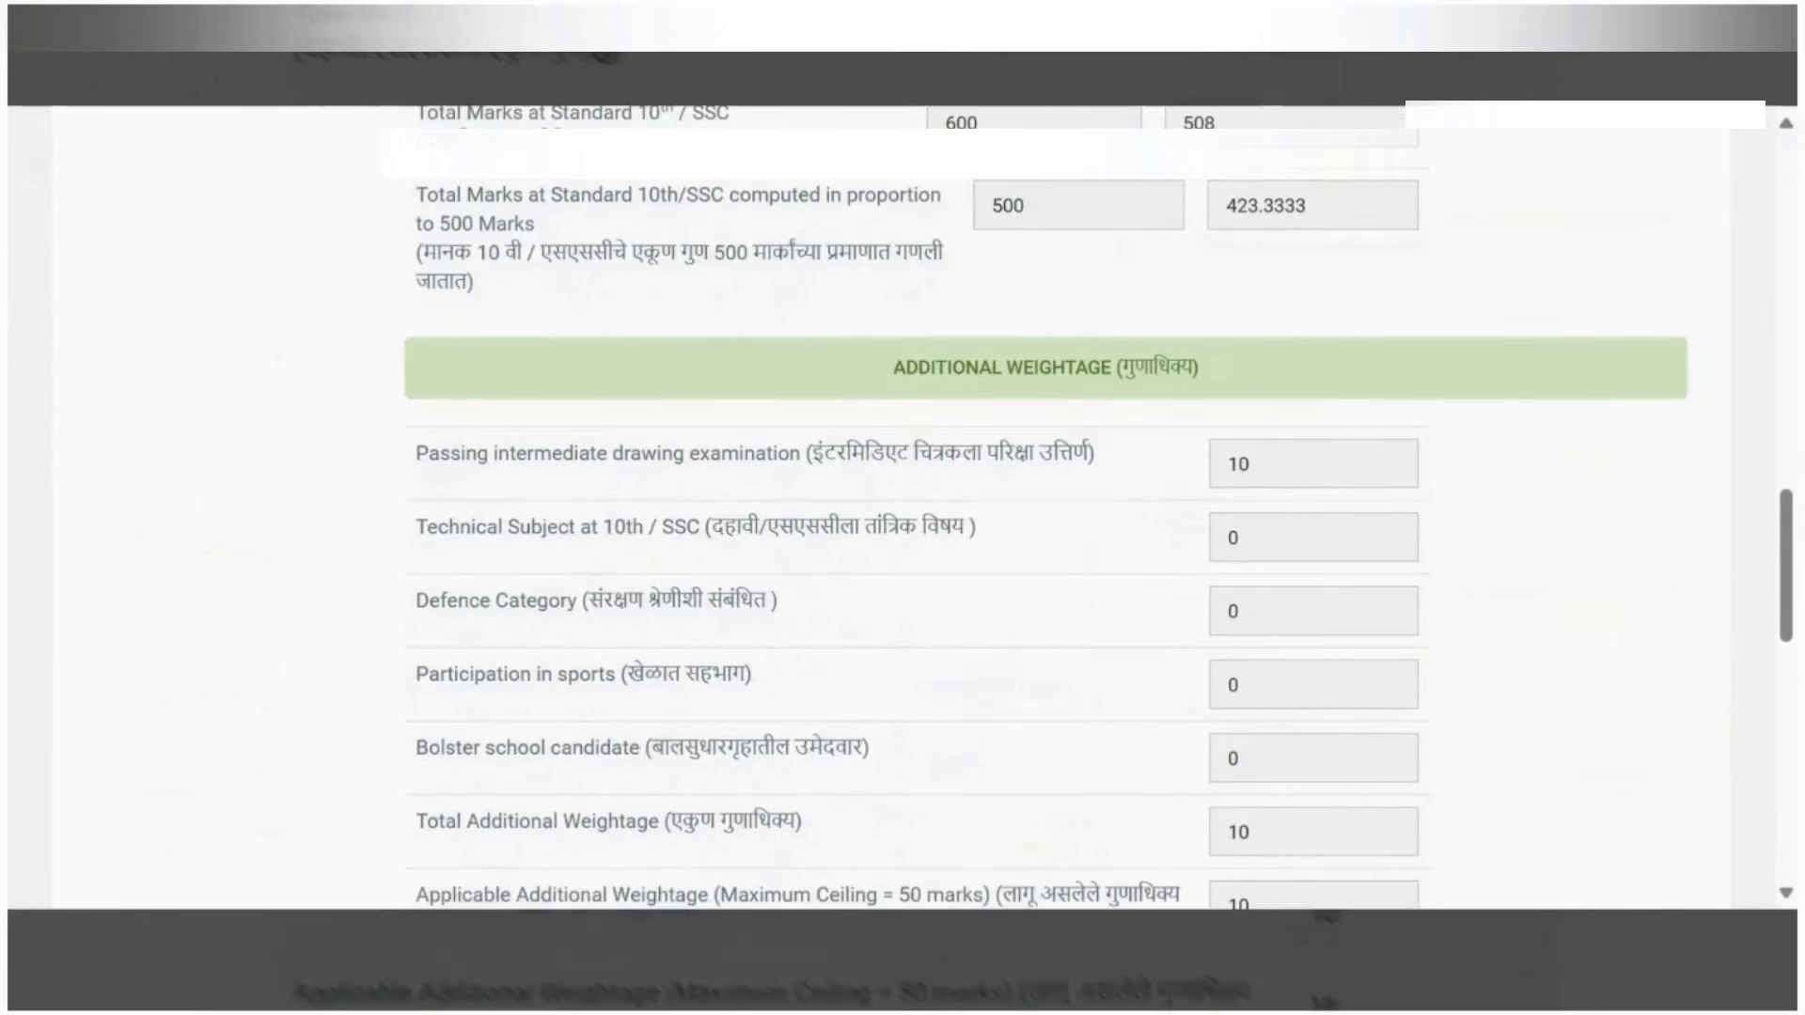
{"action": "scroll", "coordinate": [818, 431], "scroll_direction": "down", "scroll_amount": 1}
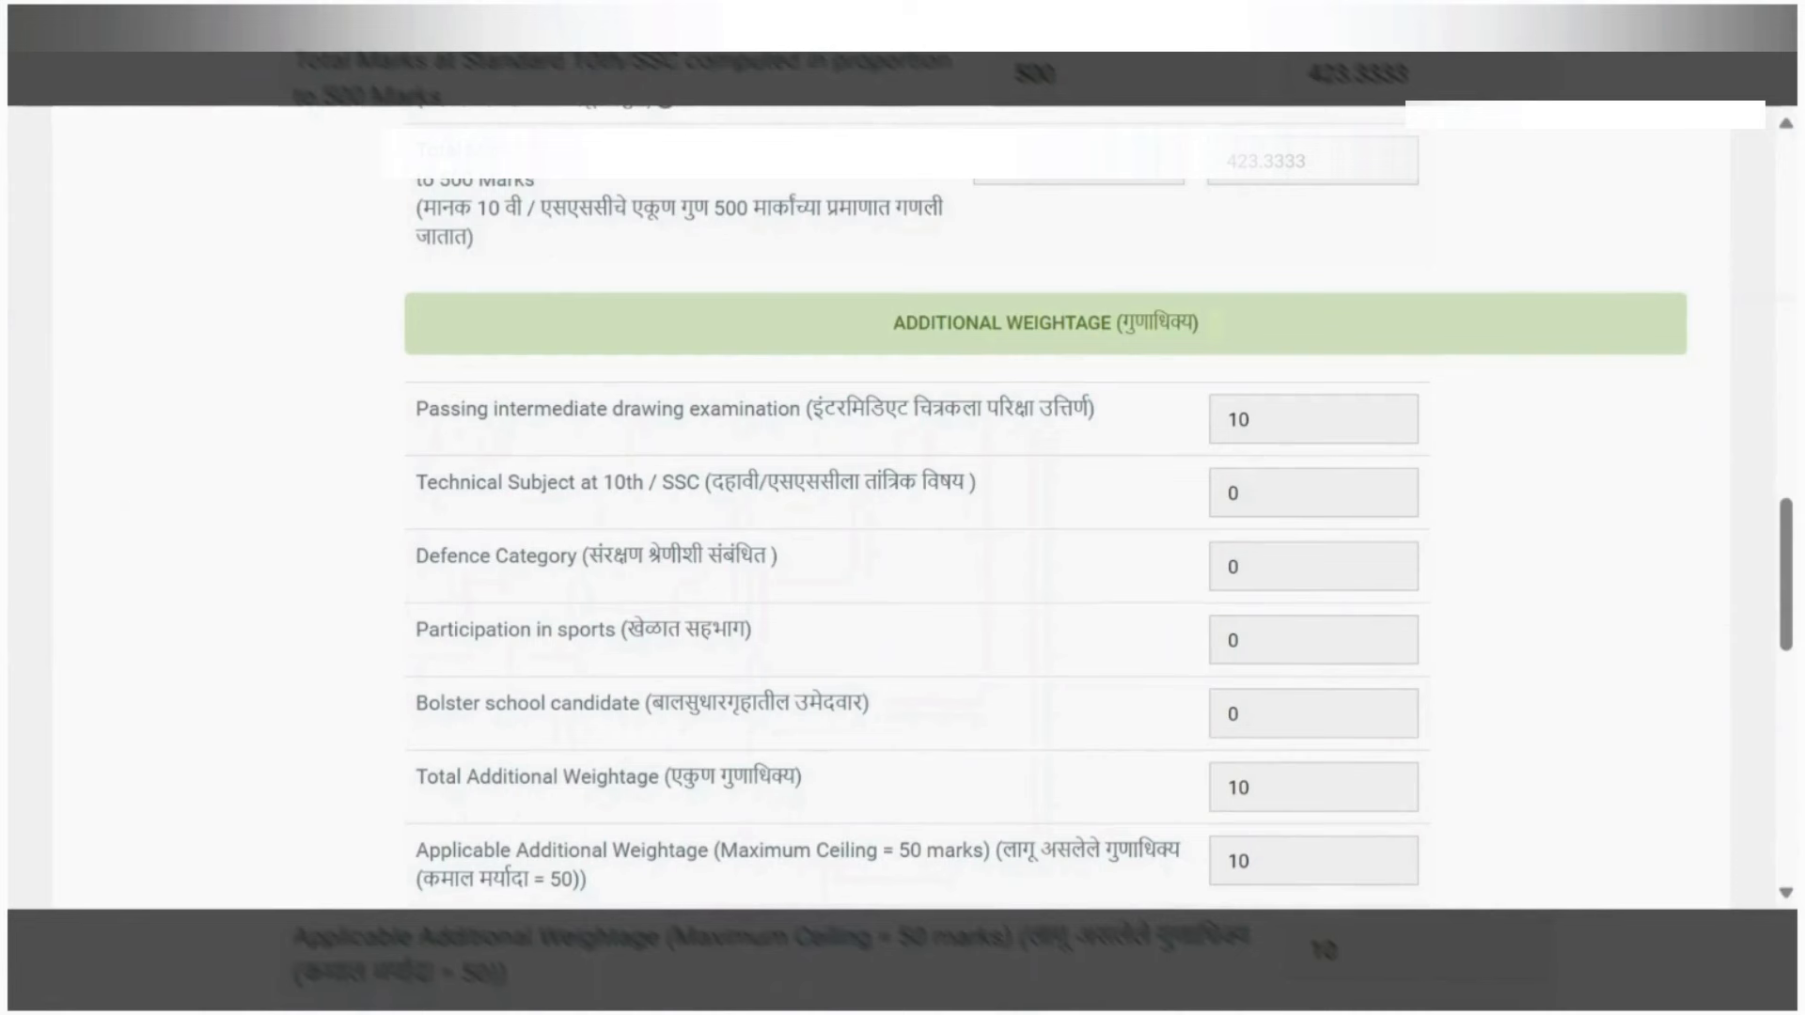
{"action": "scroll", "coordinate": [1155, 426], "scroll_direction": "down", "scroll_amount": 3}
{"action": "scroll", "coordinate": [1271, 415], "scroll_direction": "down", "scroll_amount": 1}
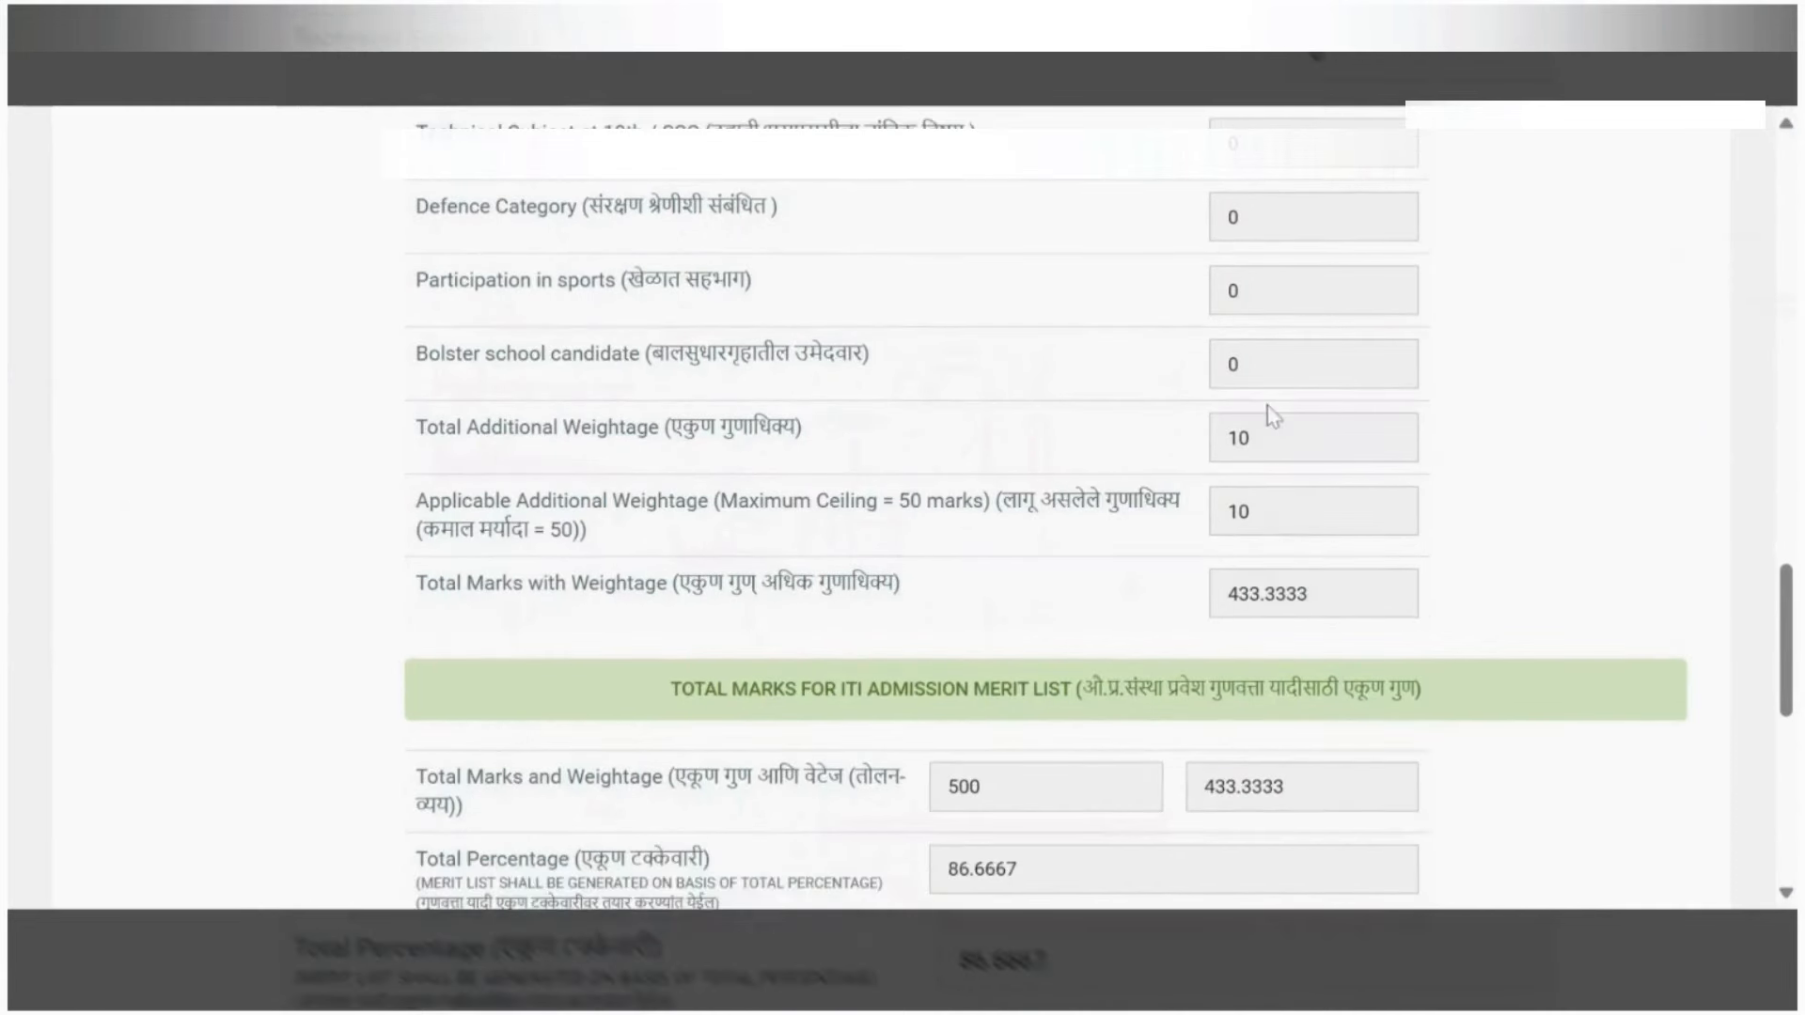
{"action": "scroll", "coordinate": [1272, 415], "scroll_direction": "down", "scroll_amount": 2}
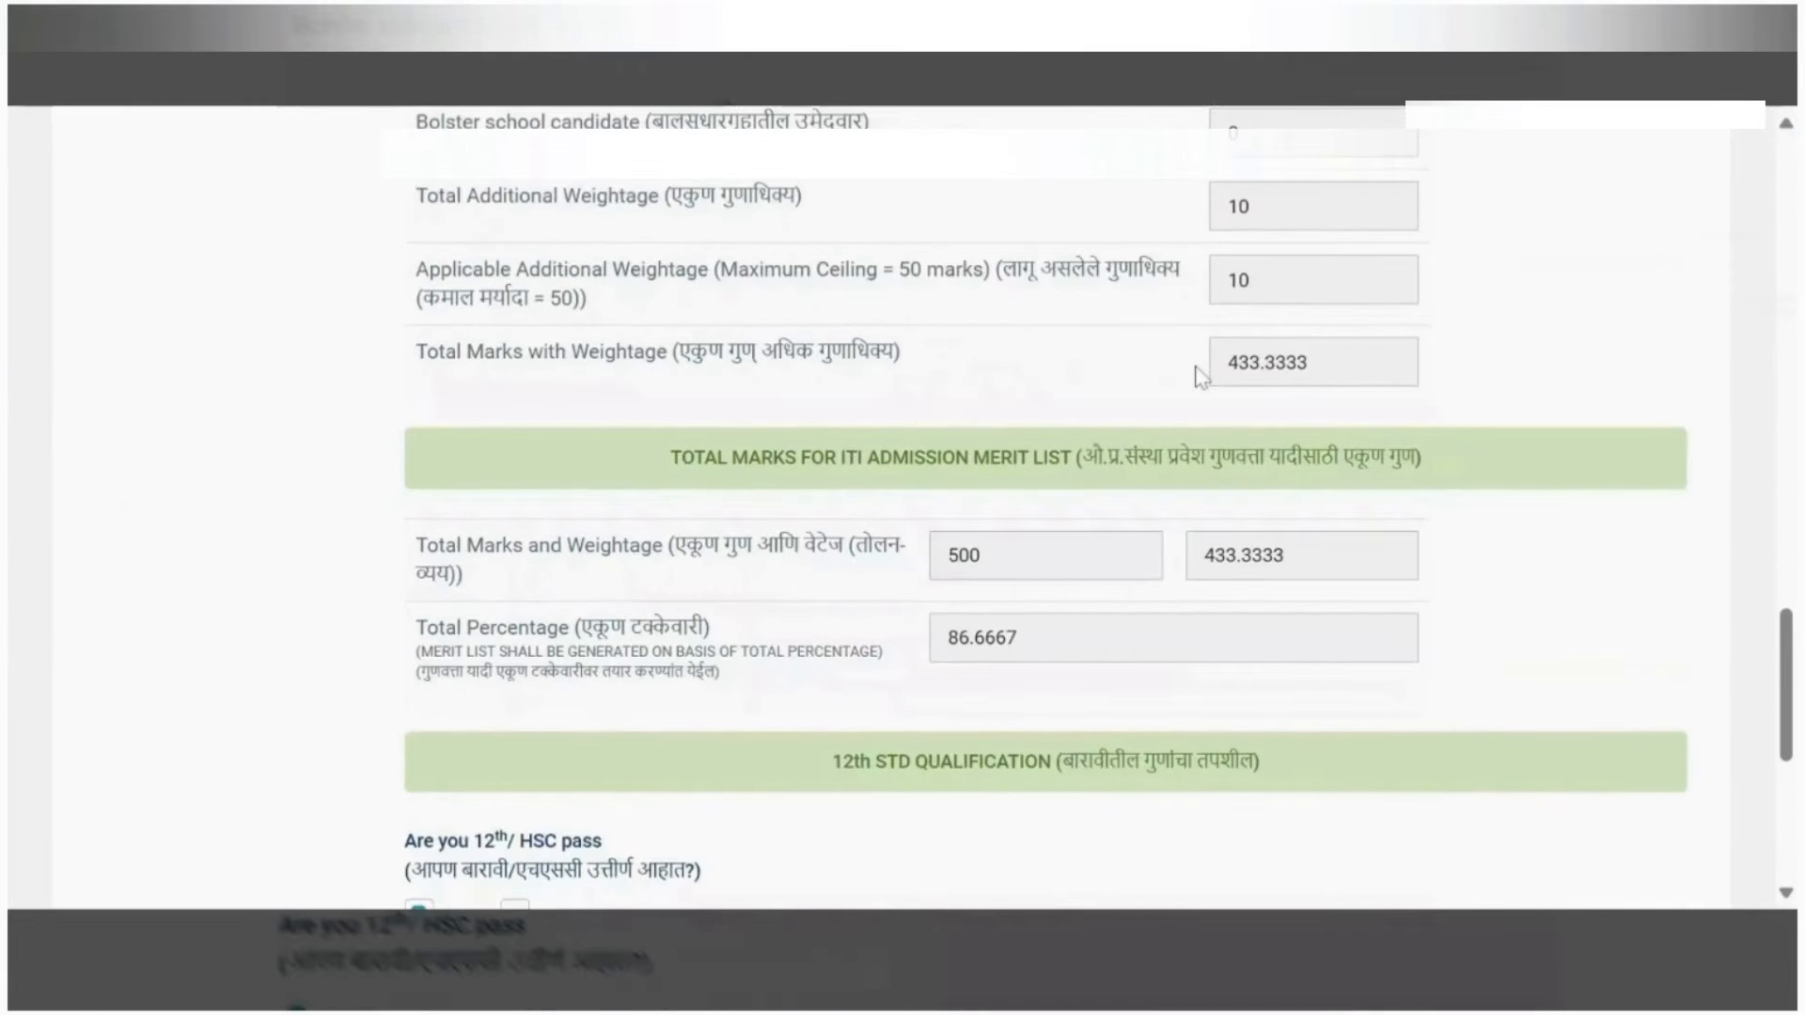
{"action": "scroll", "coordinate": [1043, 508], "scroll_direction": "down", "scroll_amount": 2}
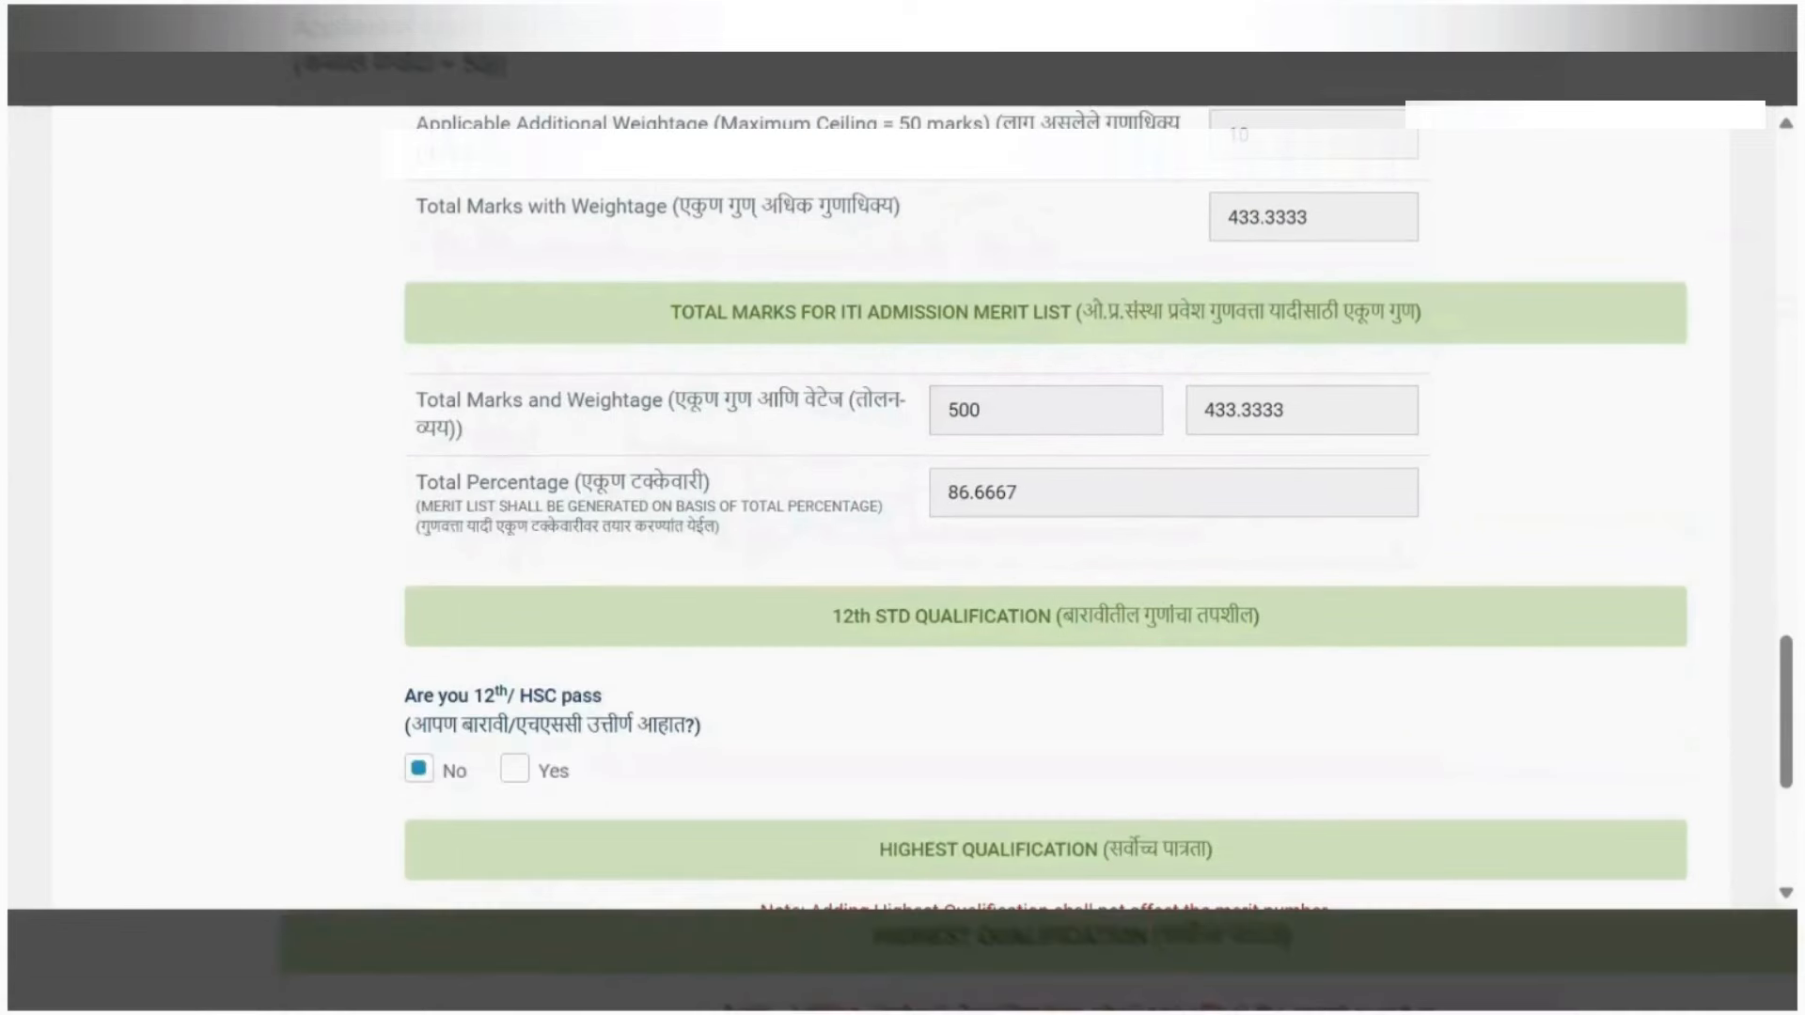
{"action": "scroll", "coordinate": [1257, 376], "scroll_direction": "down", "scroll_amount": 2}
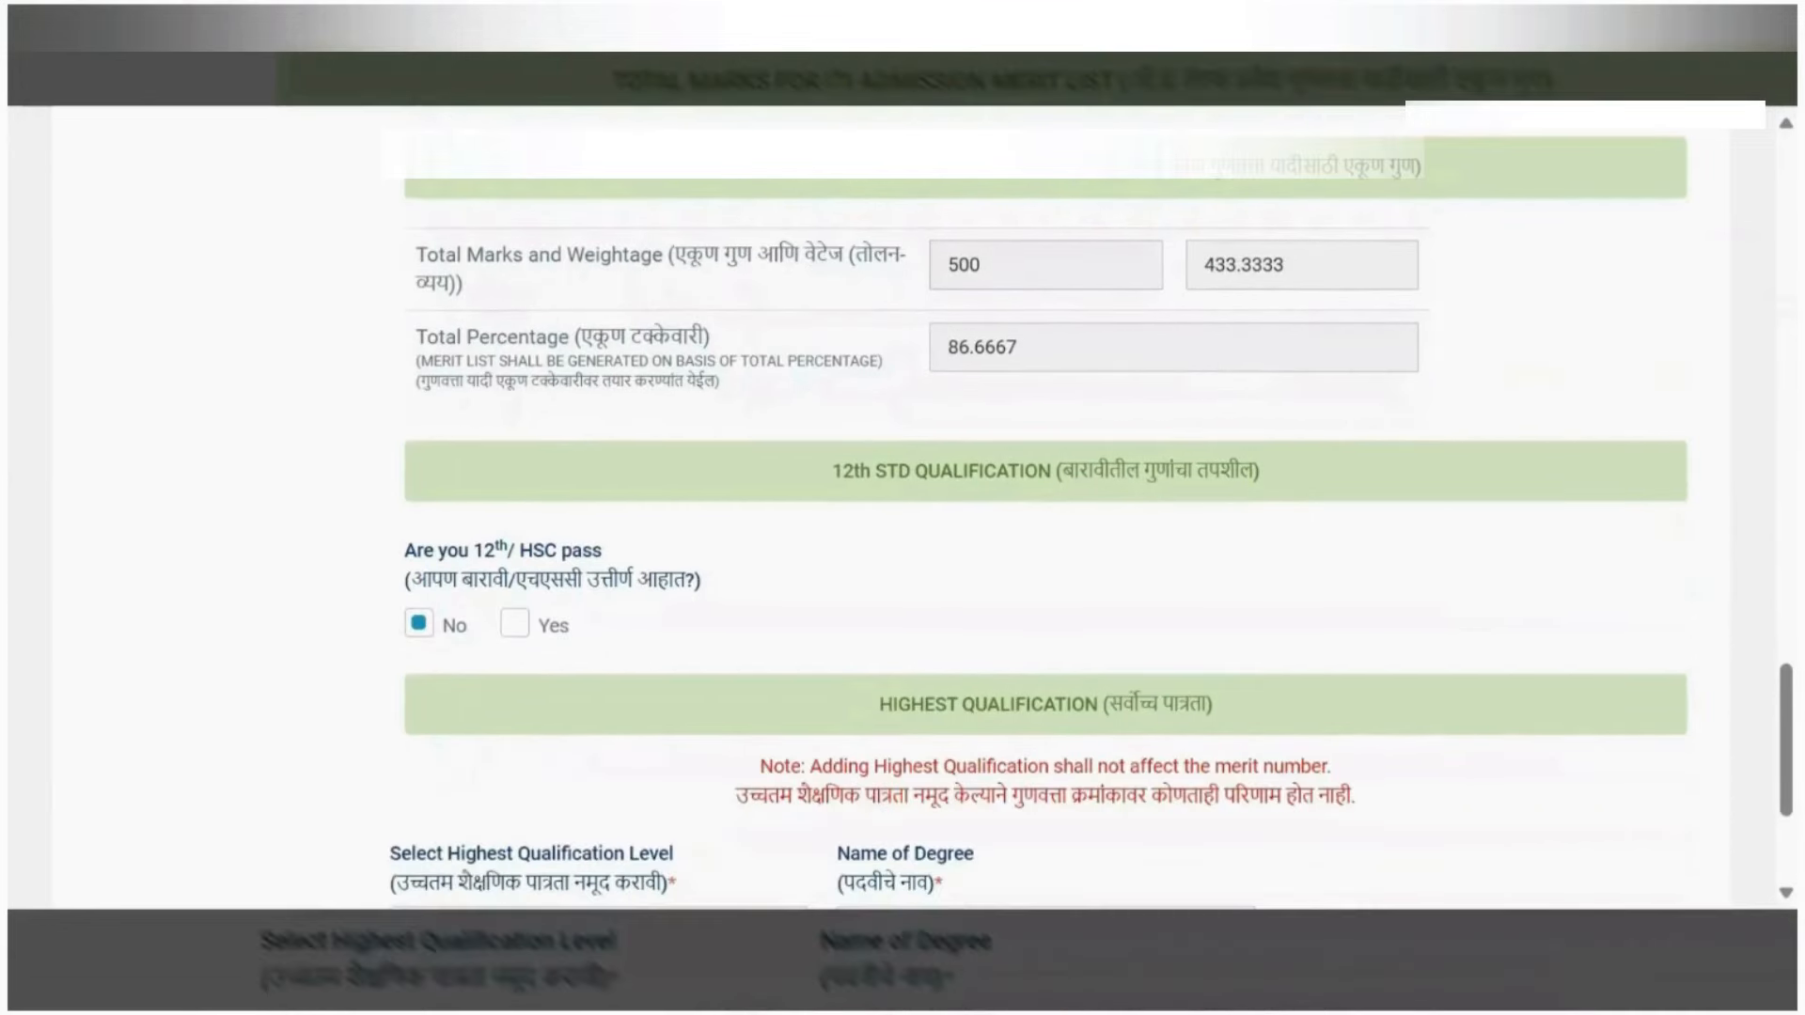
{"action": "left_click_drag", "start_coordinate": [670, 167], "coordinate": [1394, 233]}
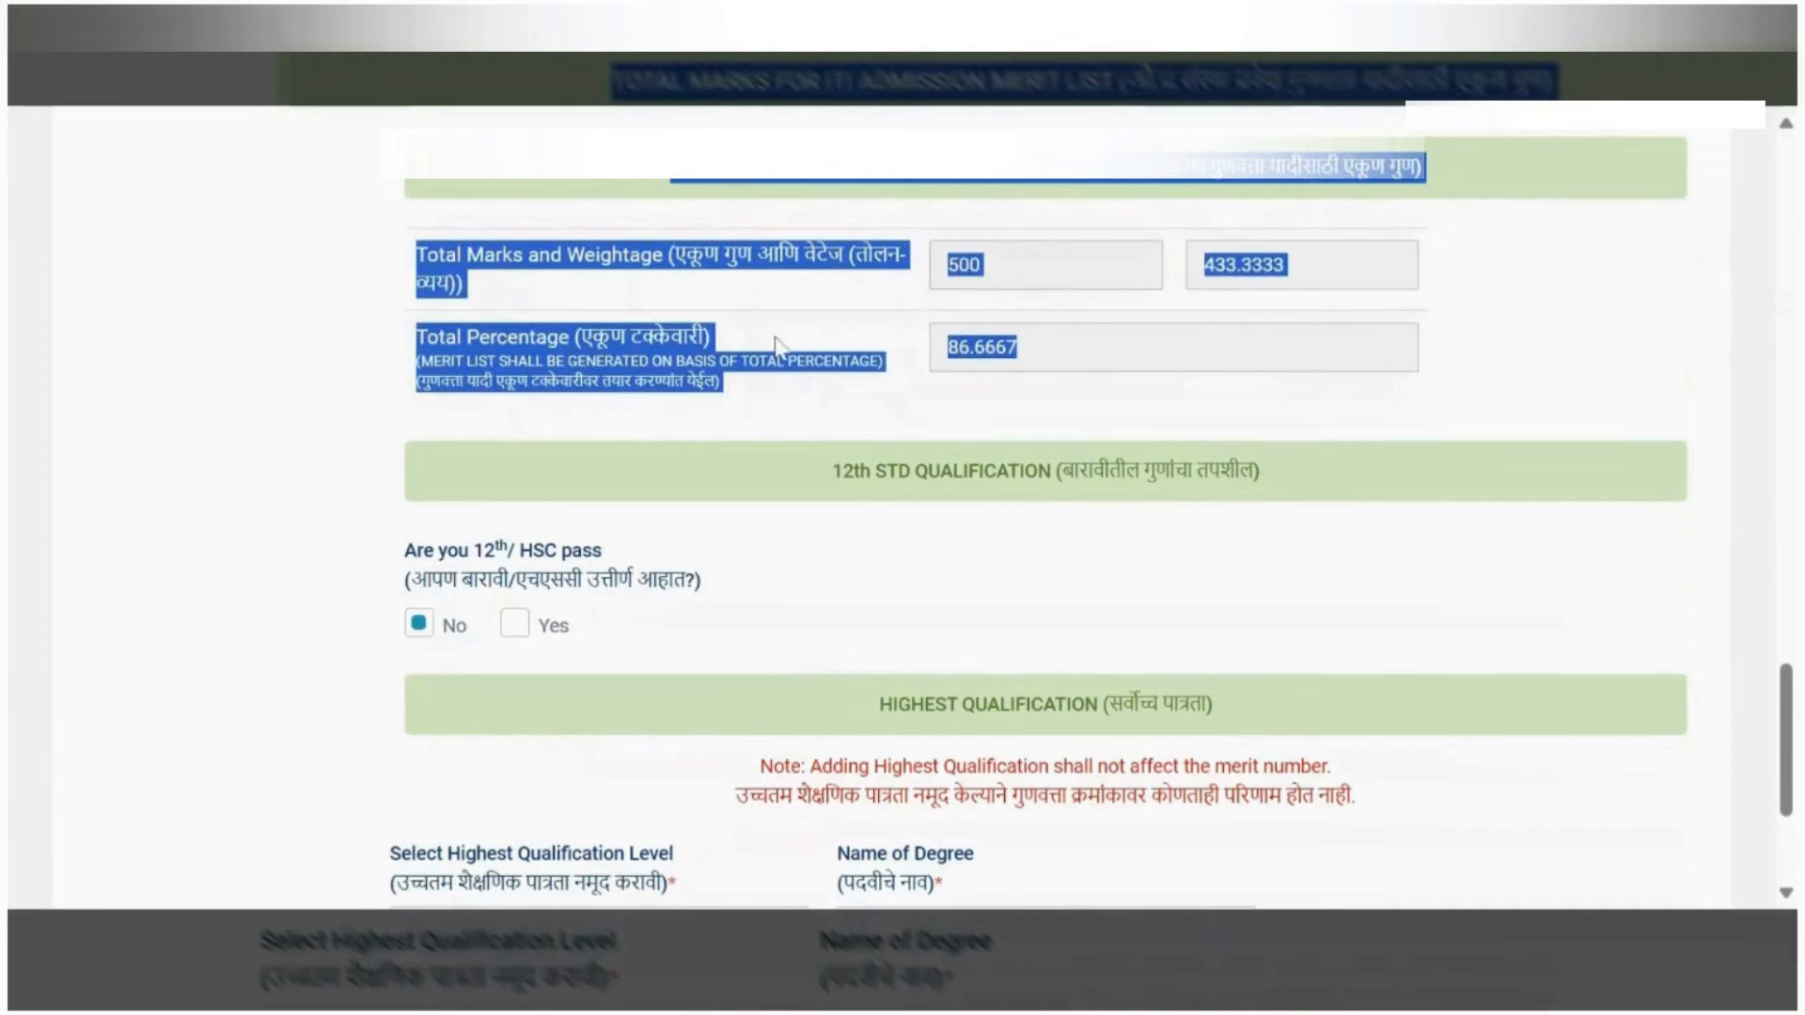
- Answer Yes to being 12th/HSC pass, acknowledge the Geo Informatics Assistant warning, and switch the answer back to No
{"action": "scroll", "coordinate": [776, 346], "scroll_direction": "down", "scroll_amount": 3}
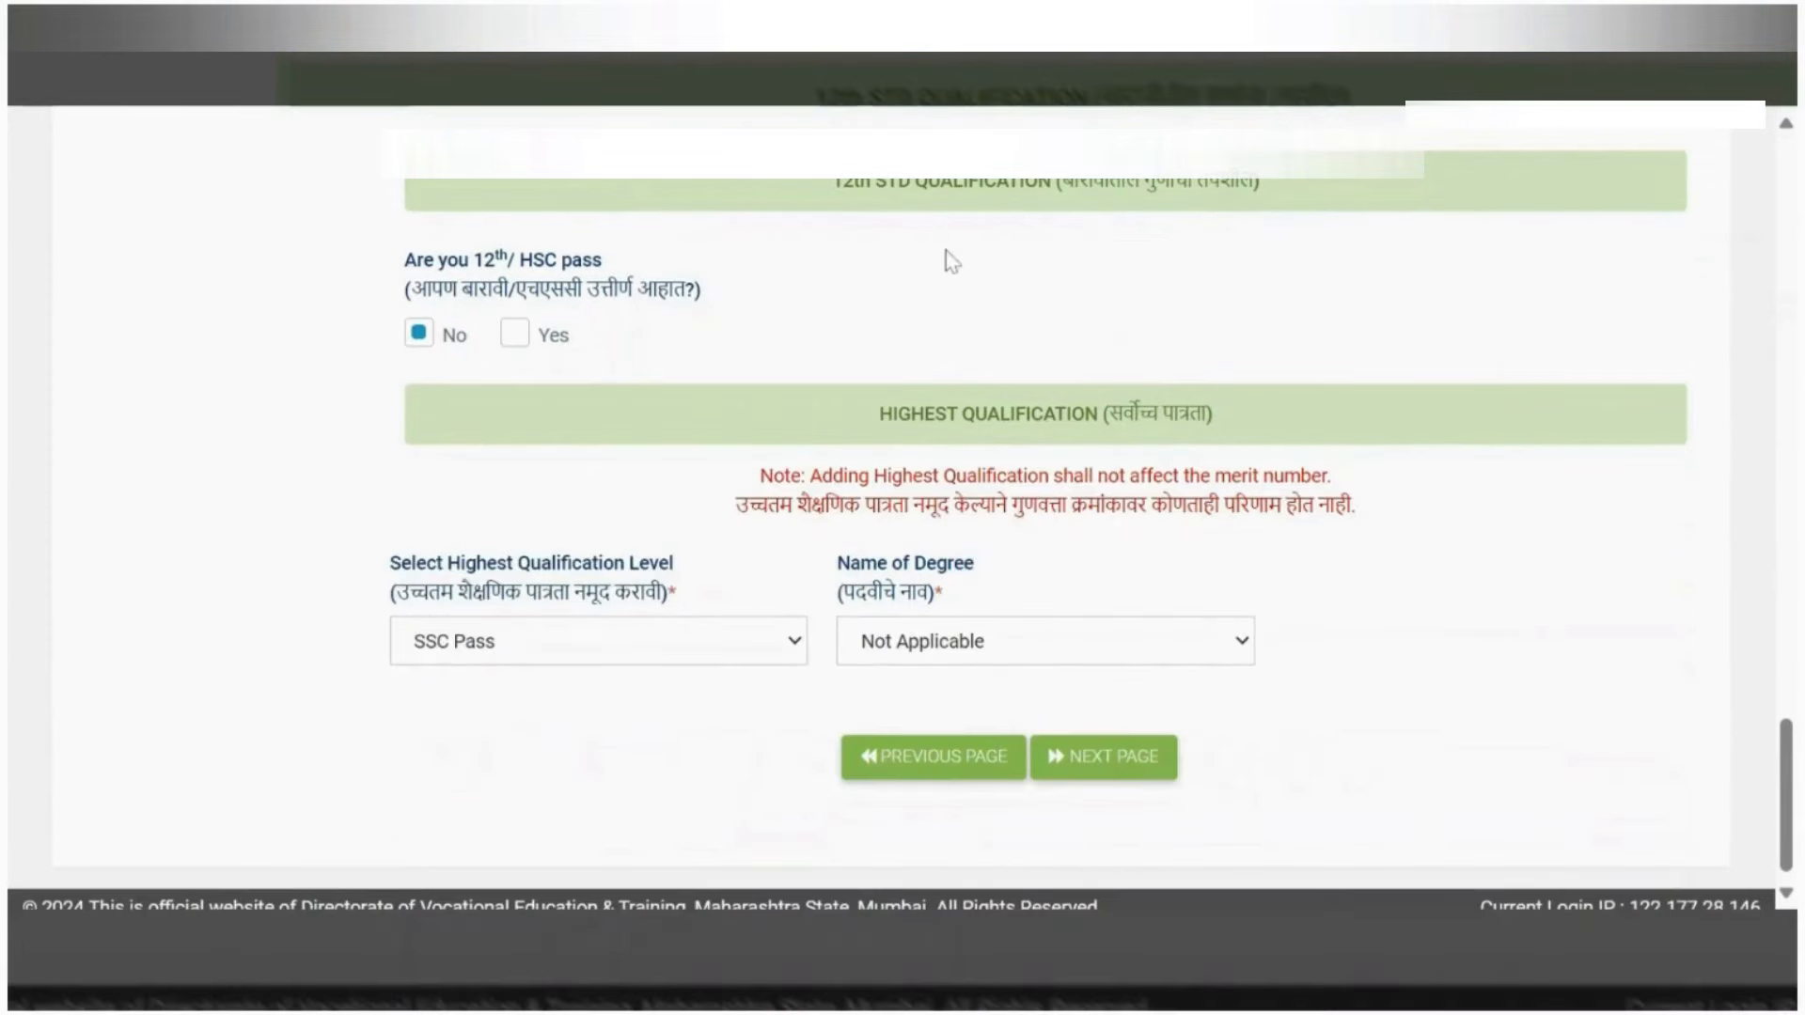
{"action": "left_click", "coordinate": [515, 338]}
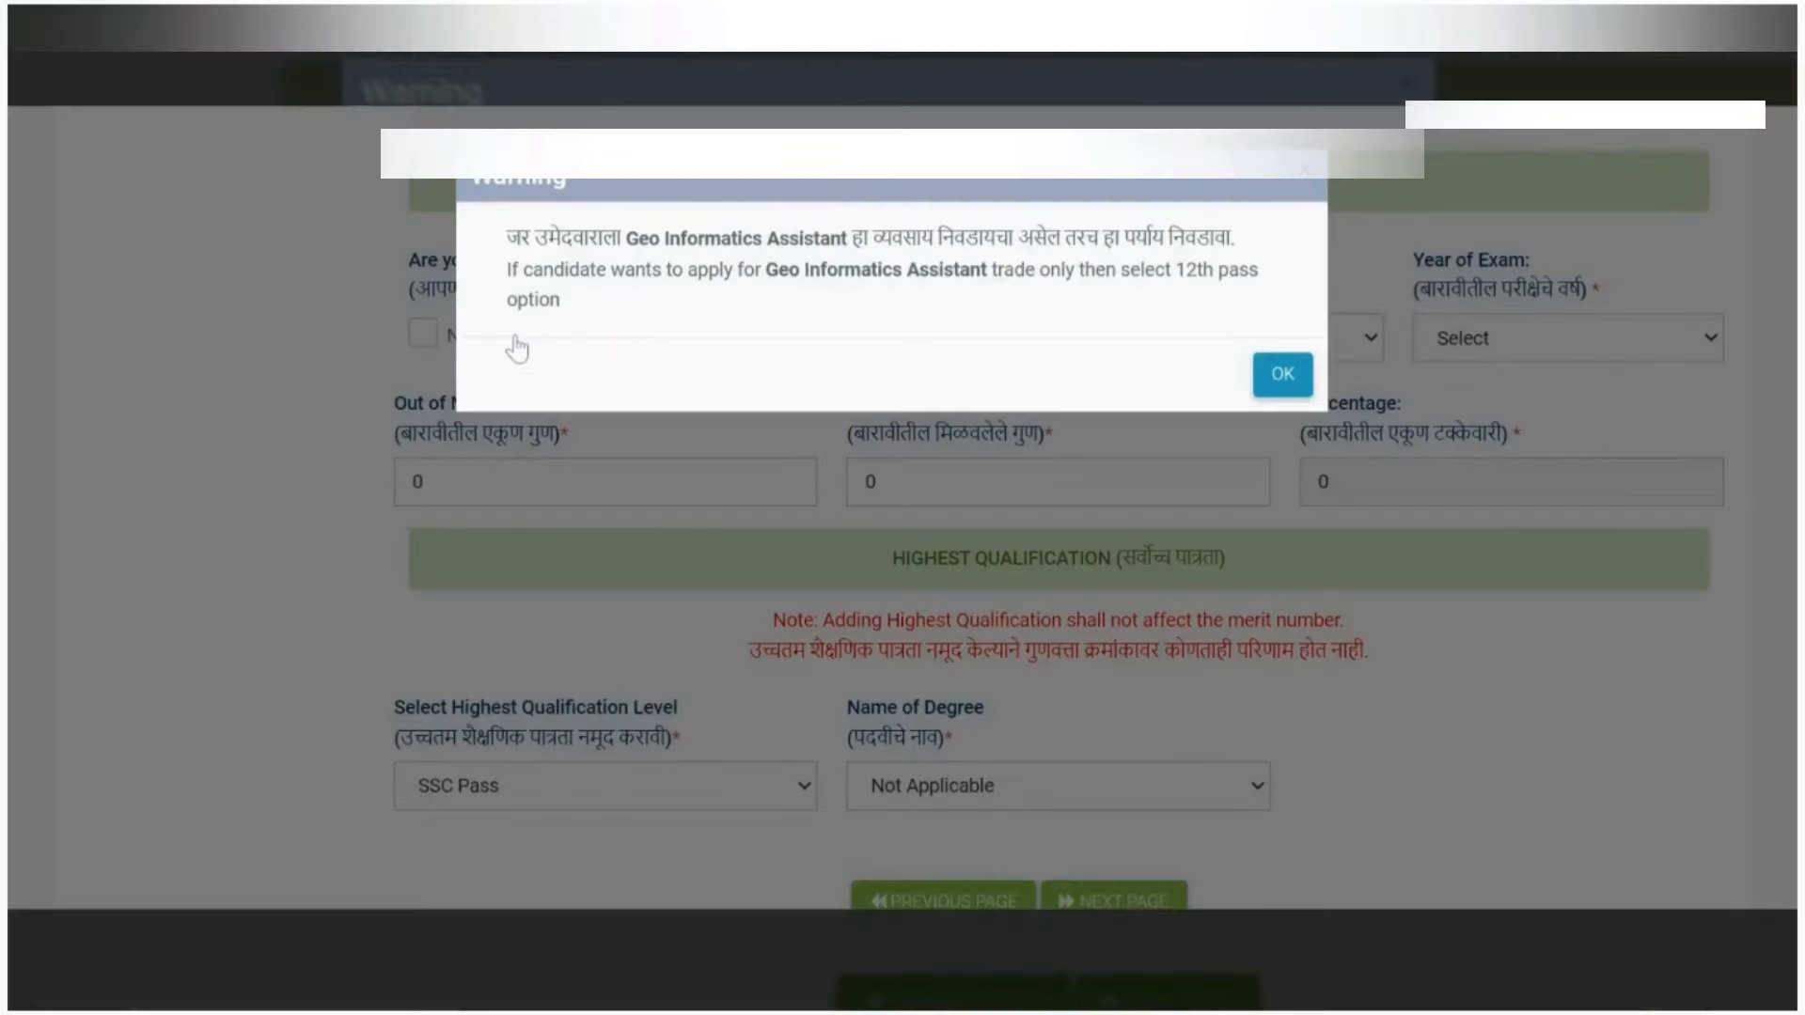
{"action": "left_click", "coordinate": [1280, 373]}
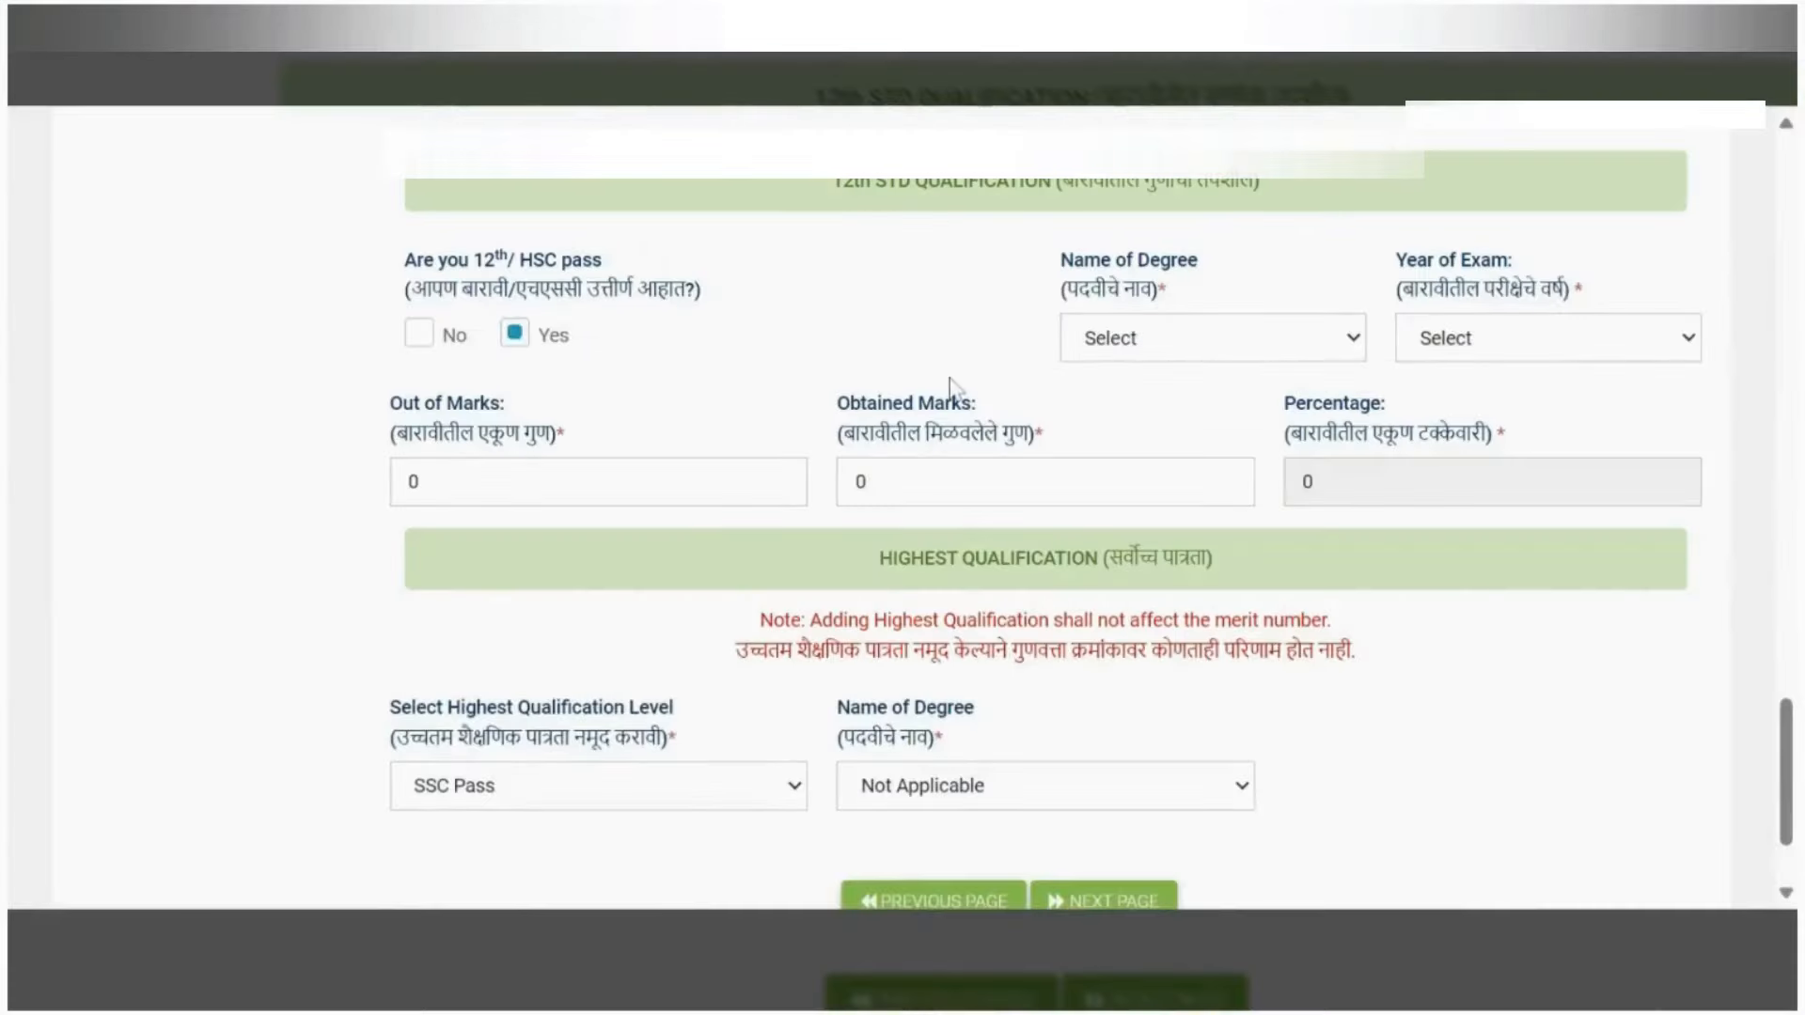
{"action": "left_click", "coordinate": [421, 335]}
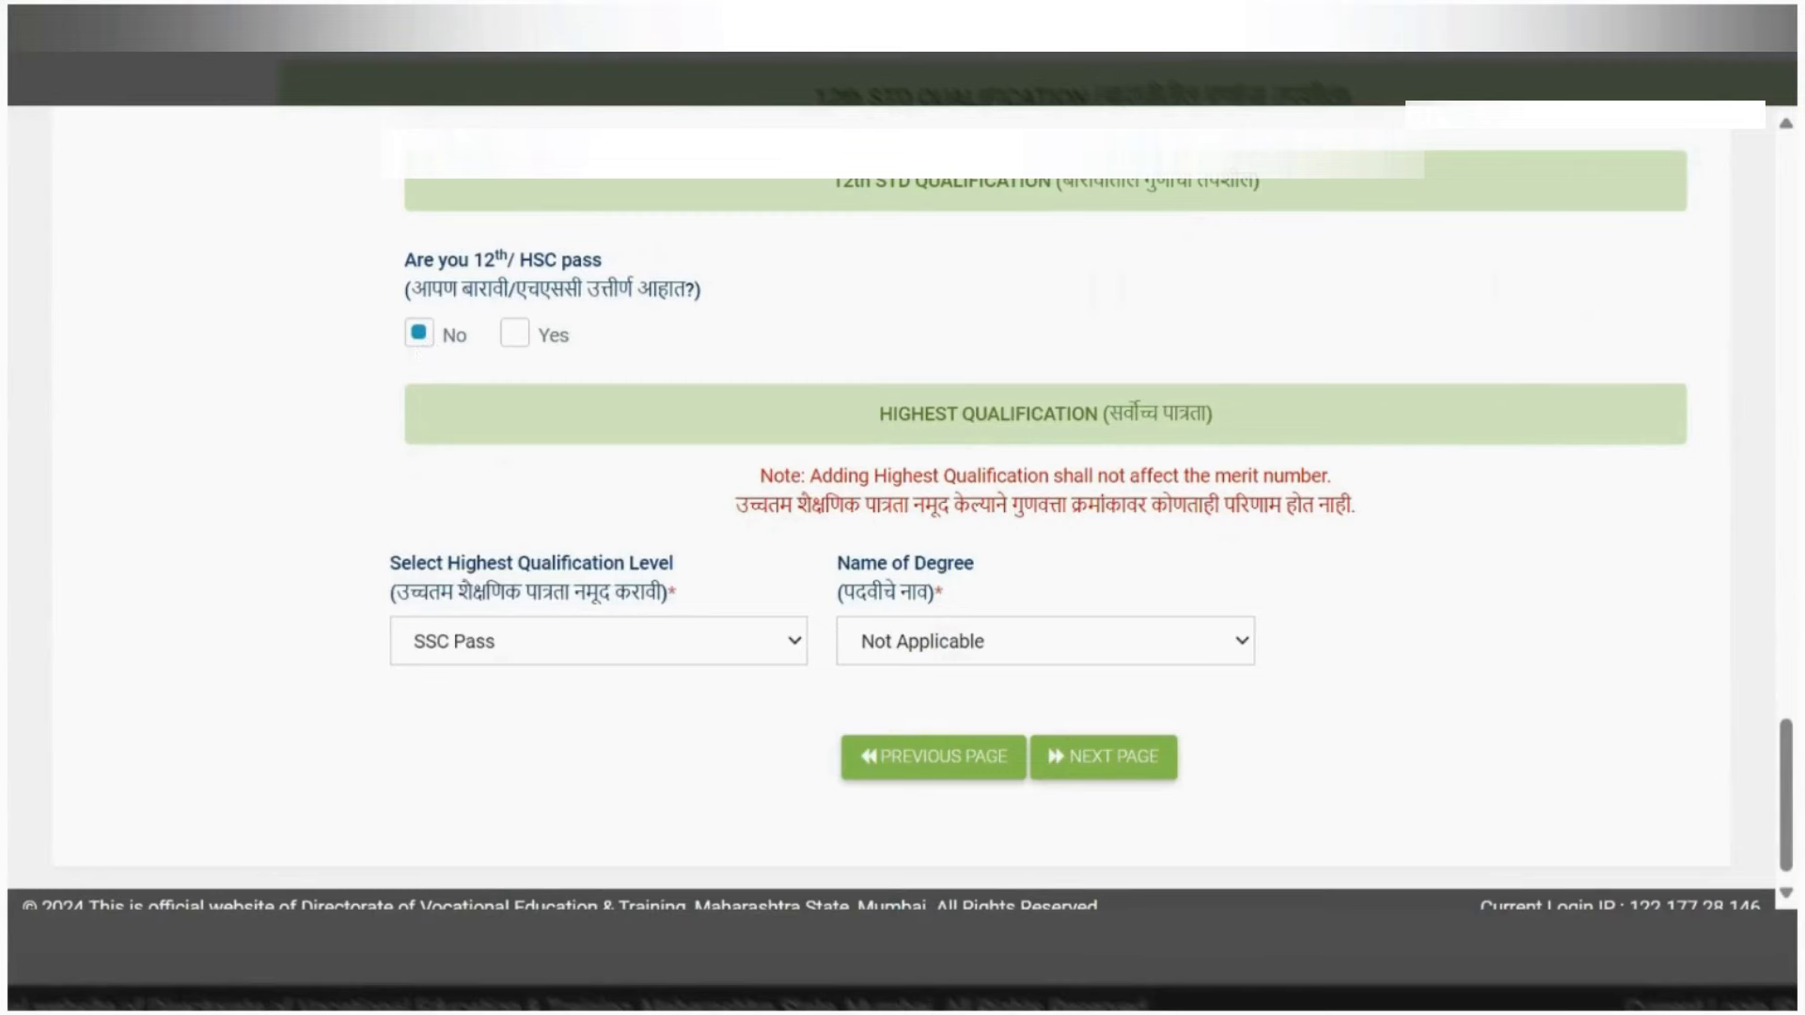
- Leave the highest qualification as SSC Pass with no applicable degree and continue to the Previous Training Details page
{"action": "scroll", "coordinate": [612, 652], "scroll_direction": "down", "scroll_amount": 1}
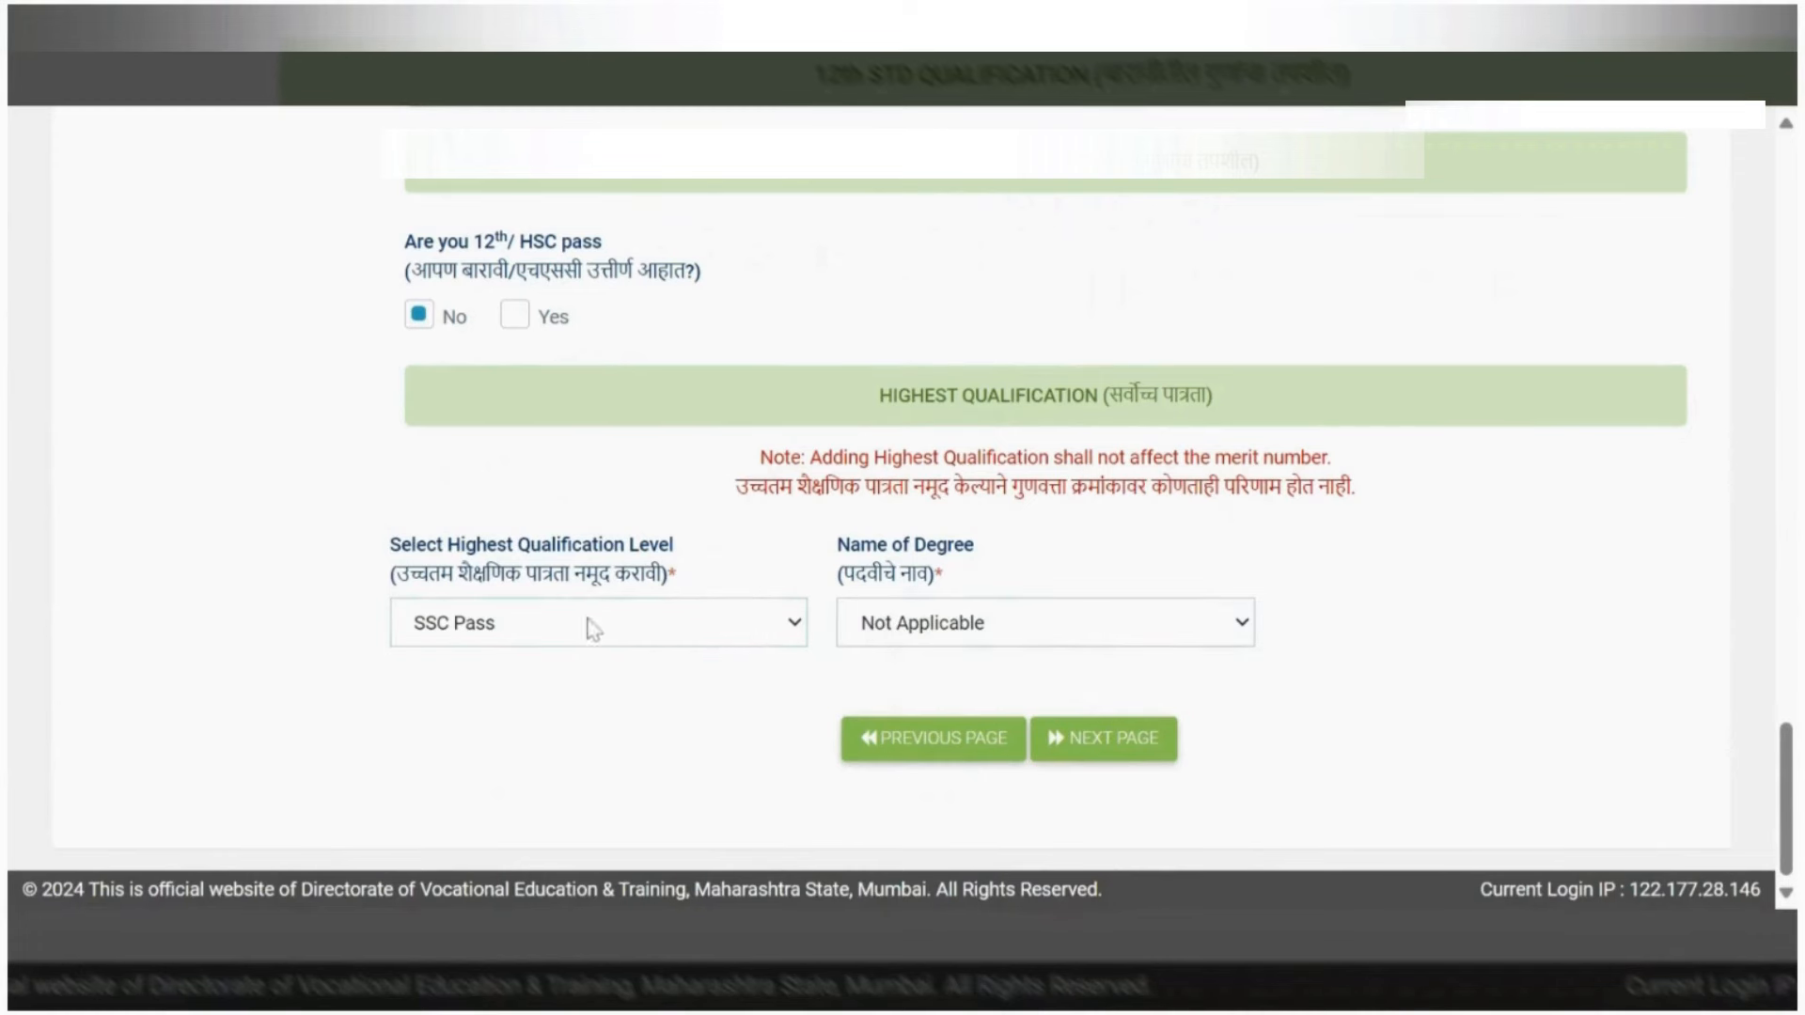
{"action": "left_click", "coordinate": [1113, 721]}
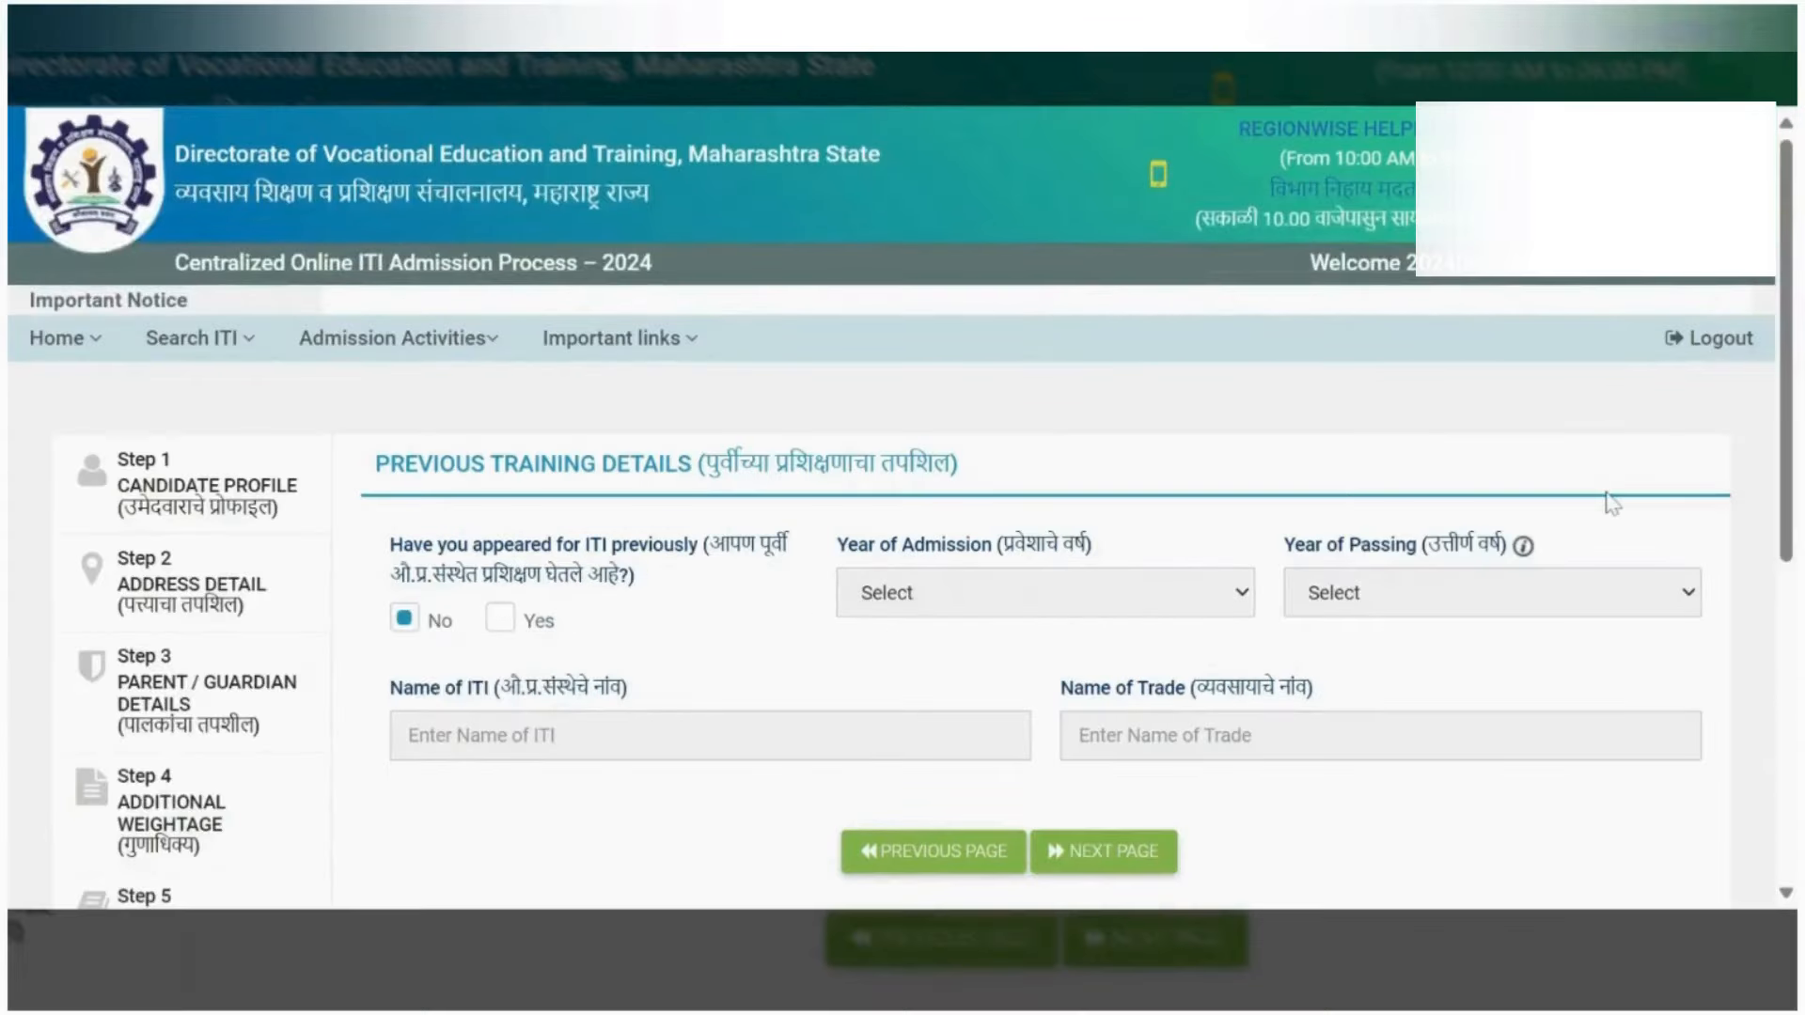
- Answer Yes to having appeared for ITI previously, switch the answer back to No, and continue to the candidate undertaking
{"action": "scroll", "coordinate": [1786, 513], "scroll_direction": "down", "scroll_amount": 2}
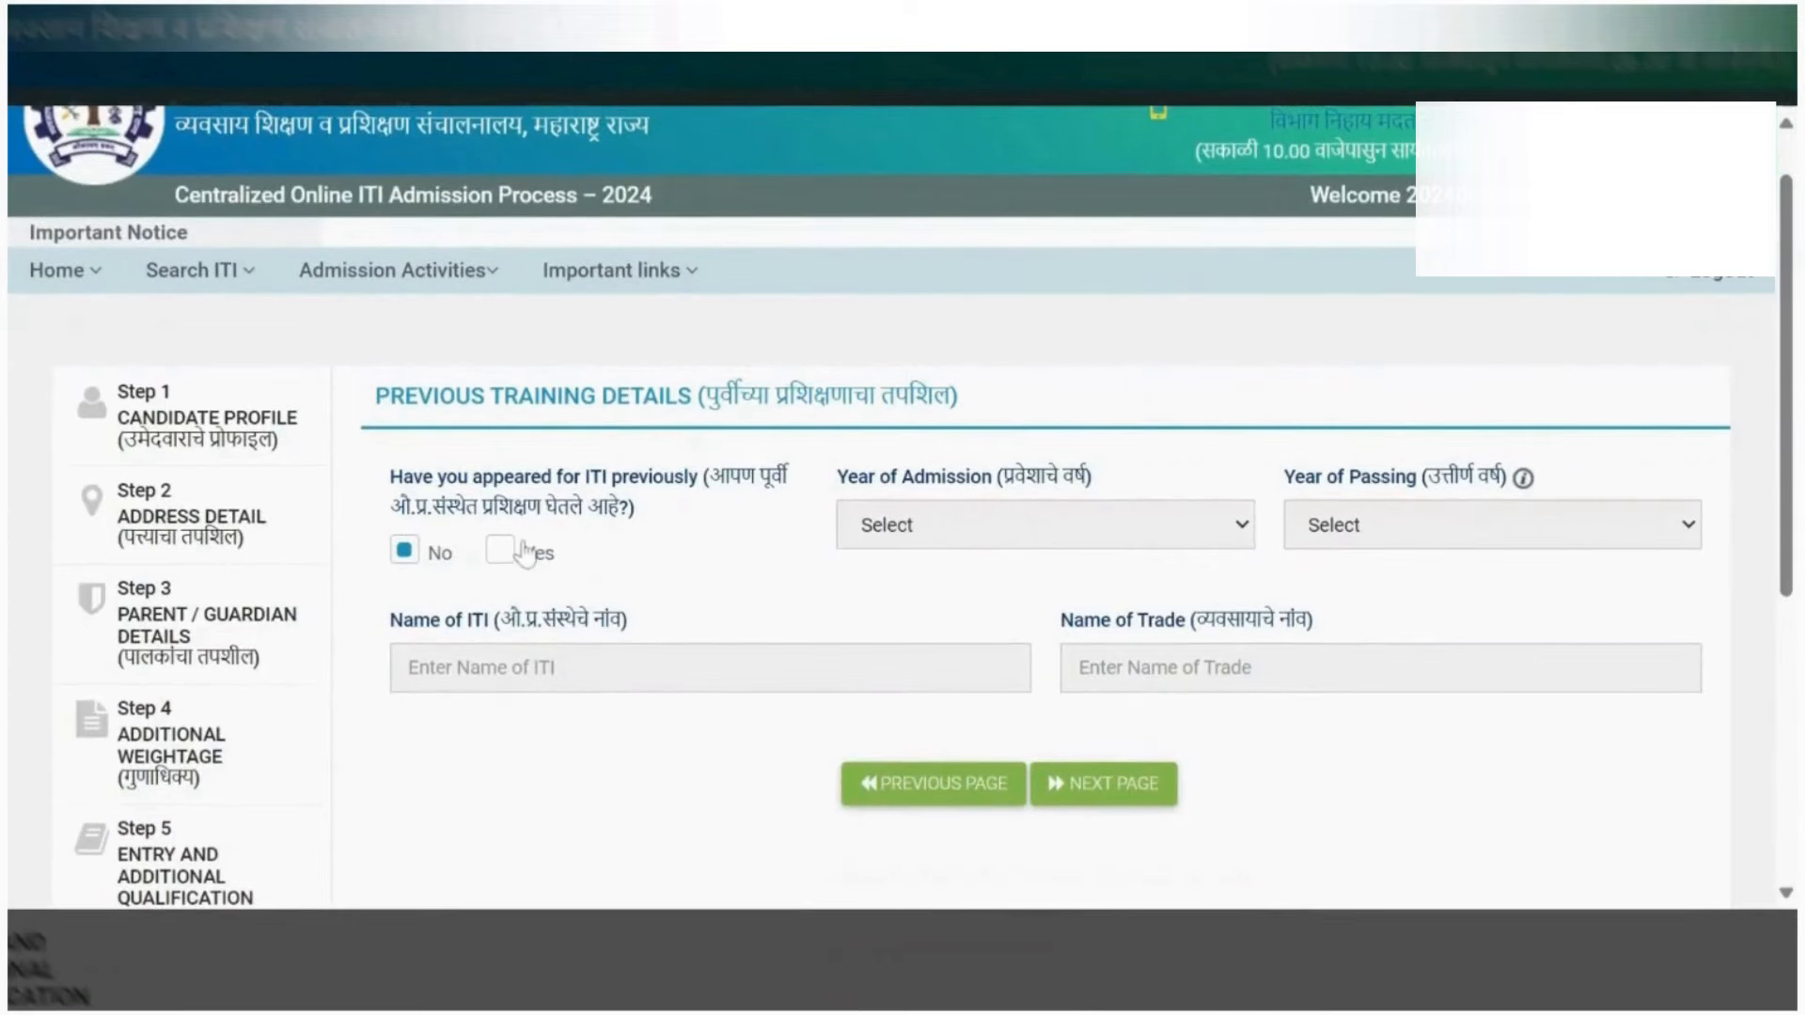
{"action": "left_click", "coordinate": [513, 568]}
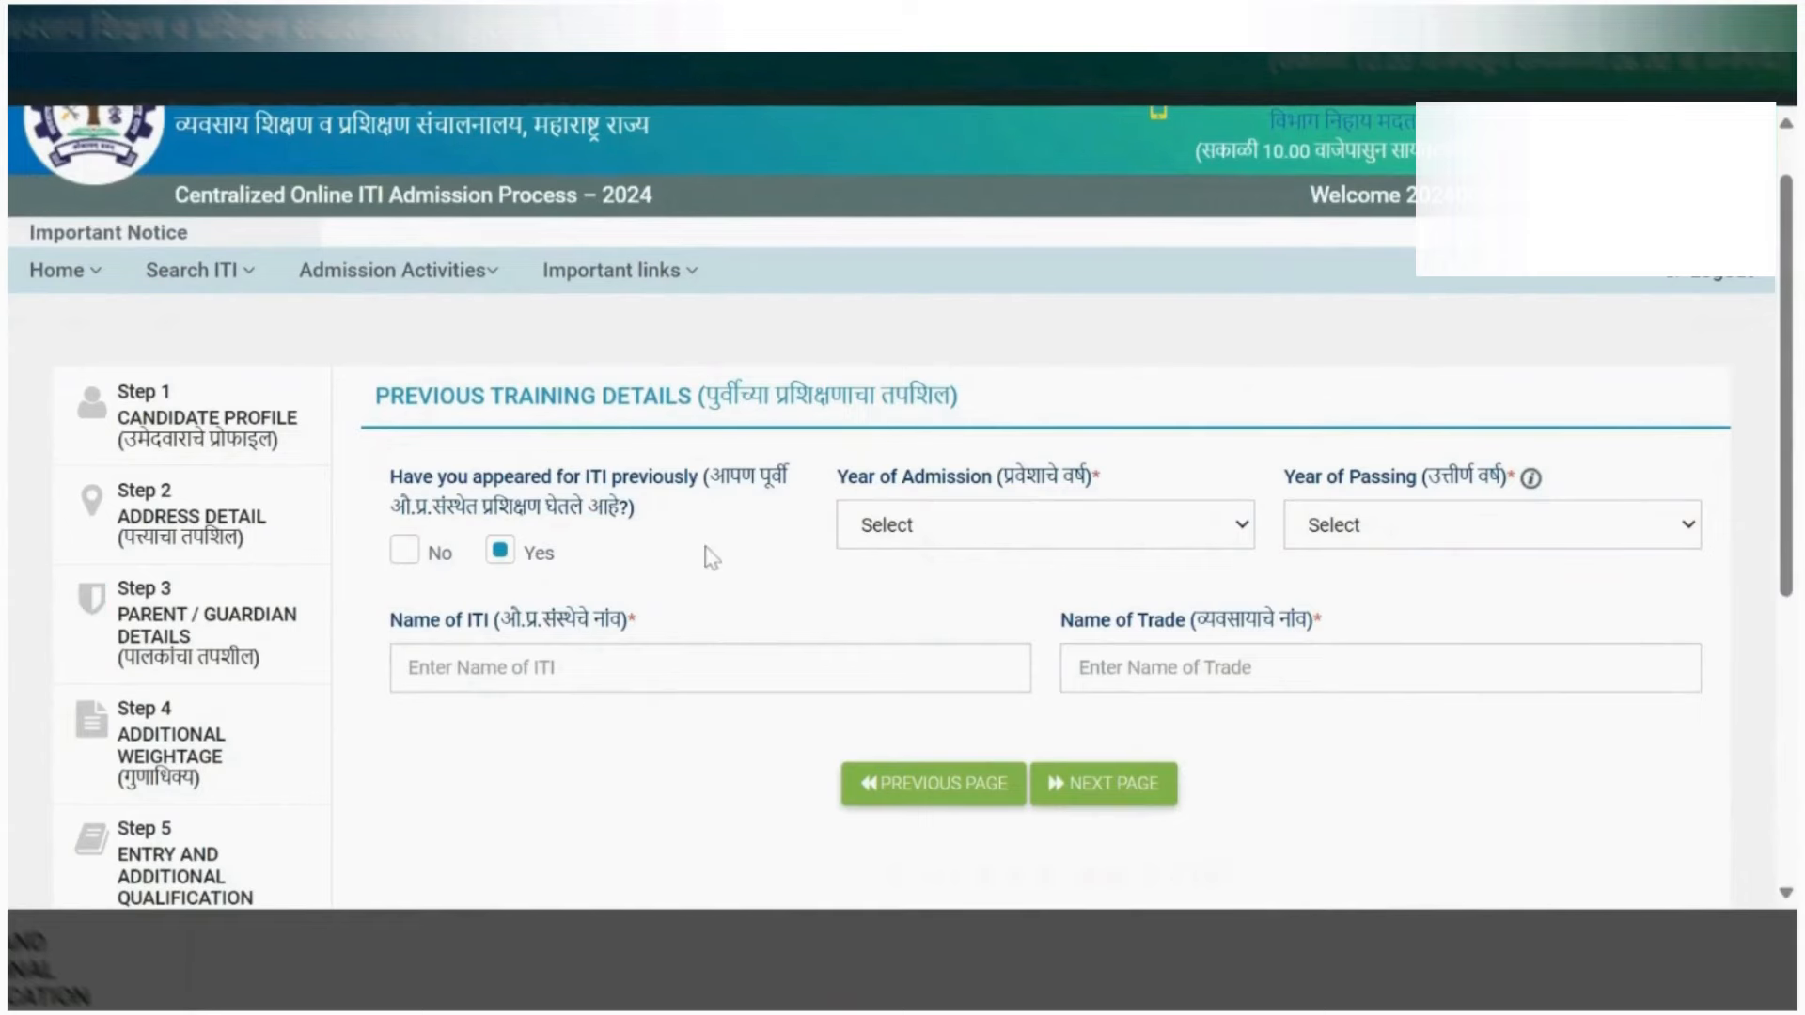
{"action": "left_click", "coordinate": [405, 550]}
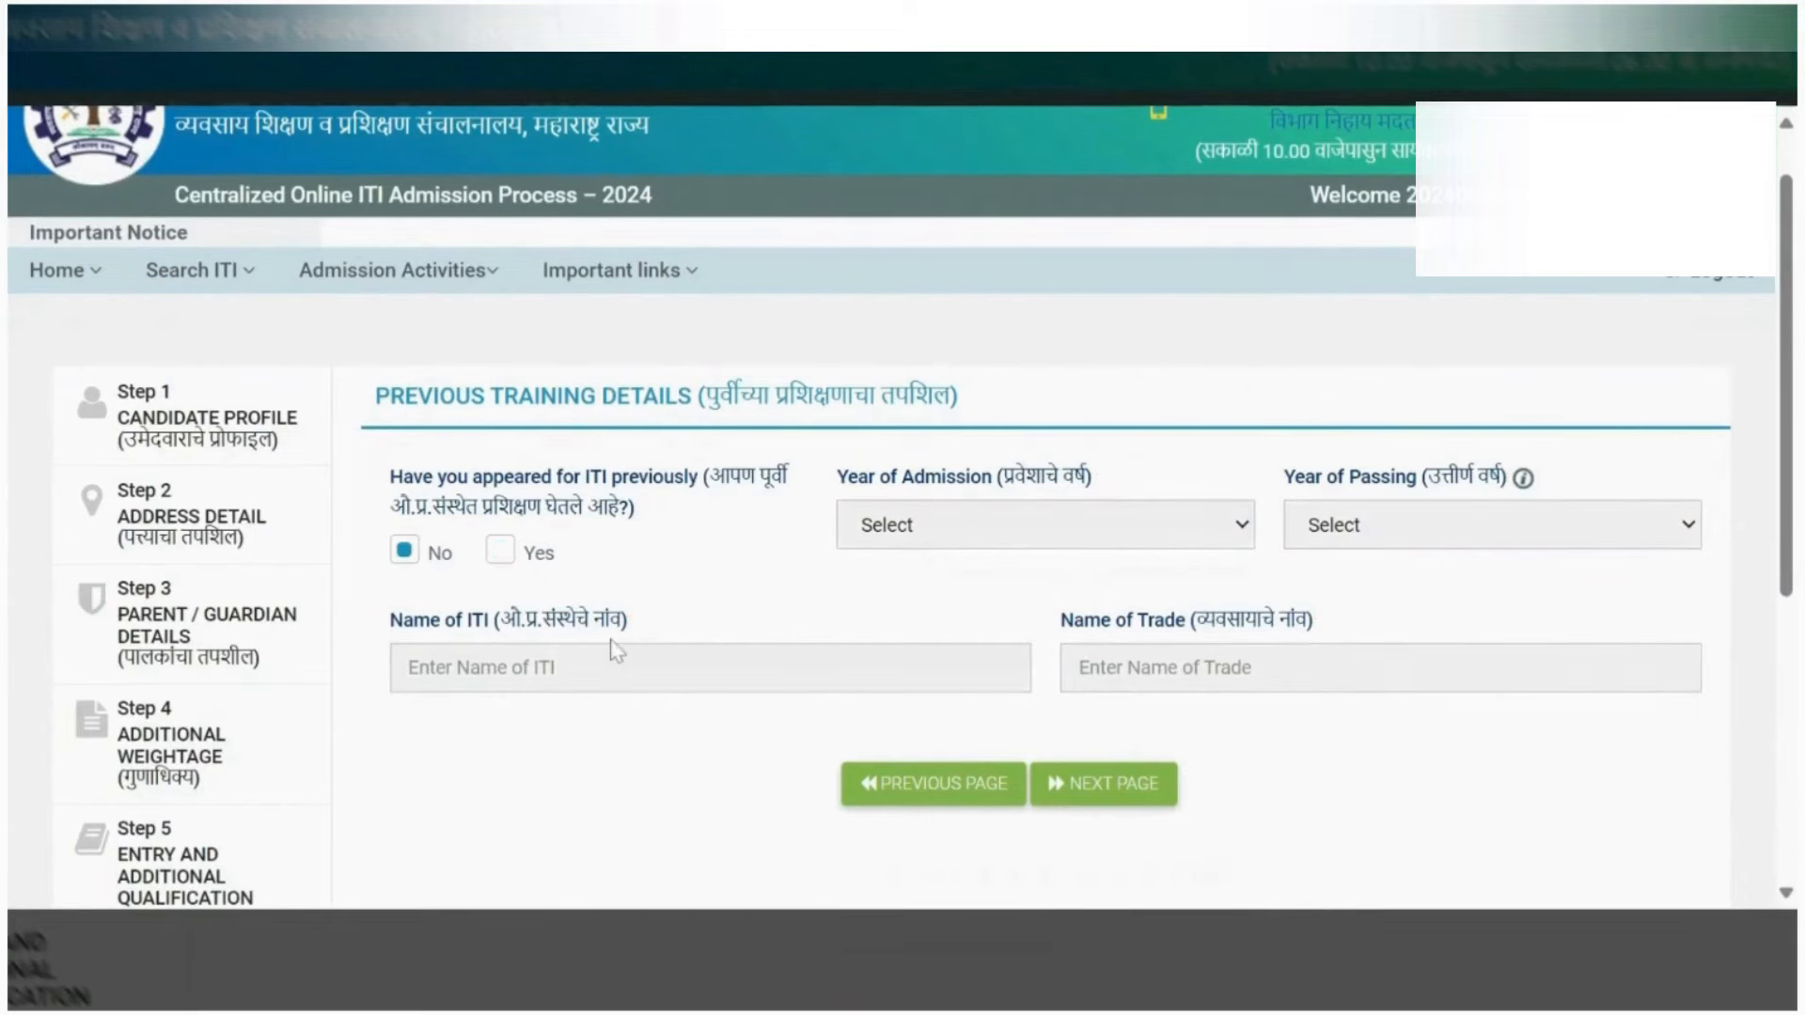
{"action": "scroll", "coordinate": [621, 564], "scroll_direction": "down", "scroll_amount": 3}
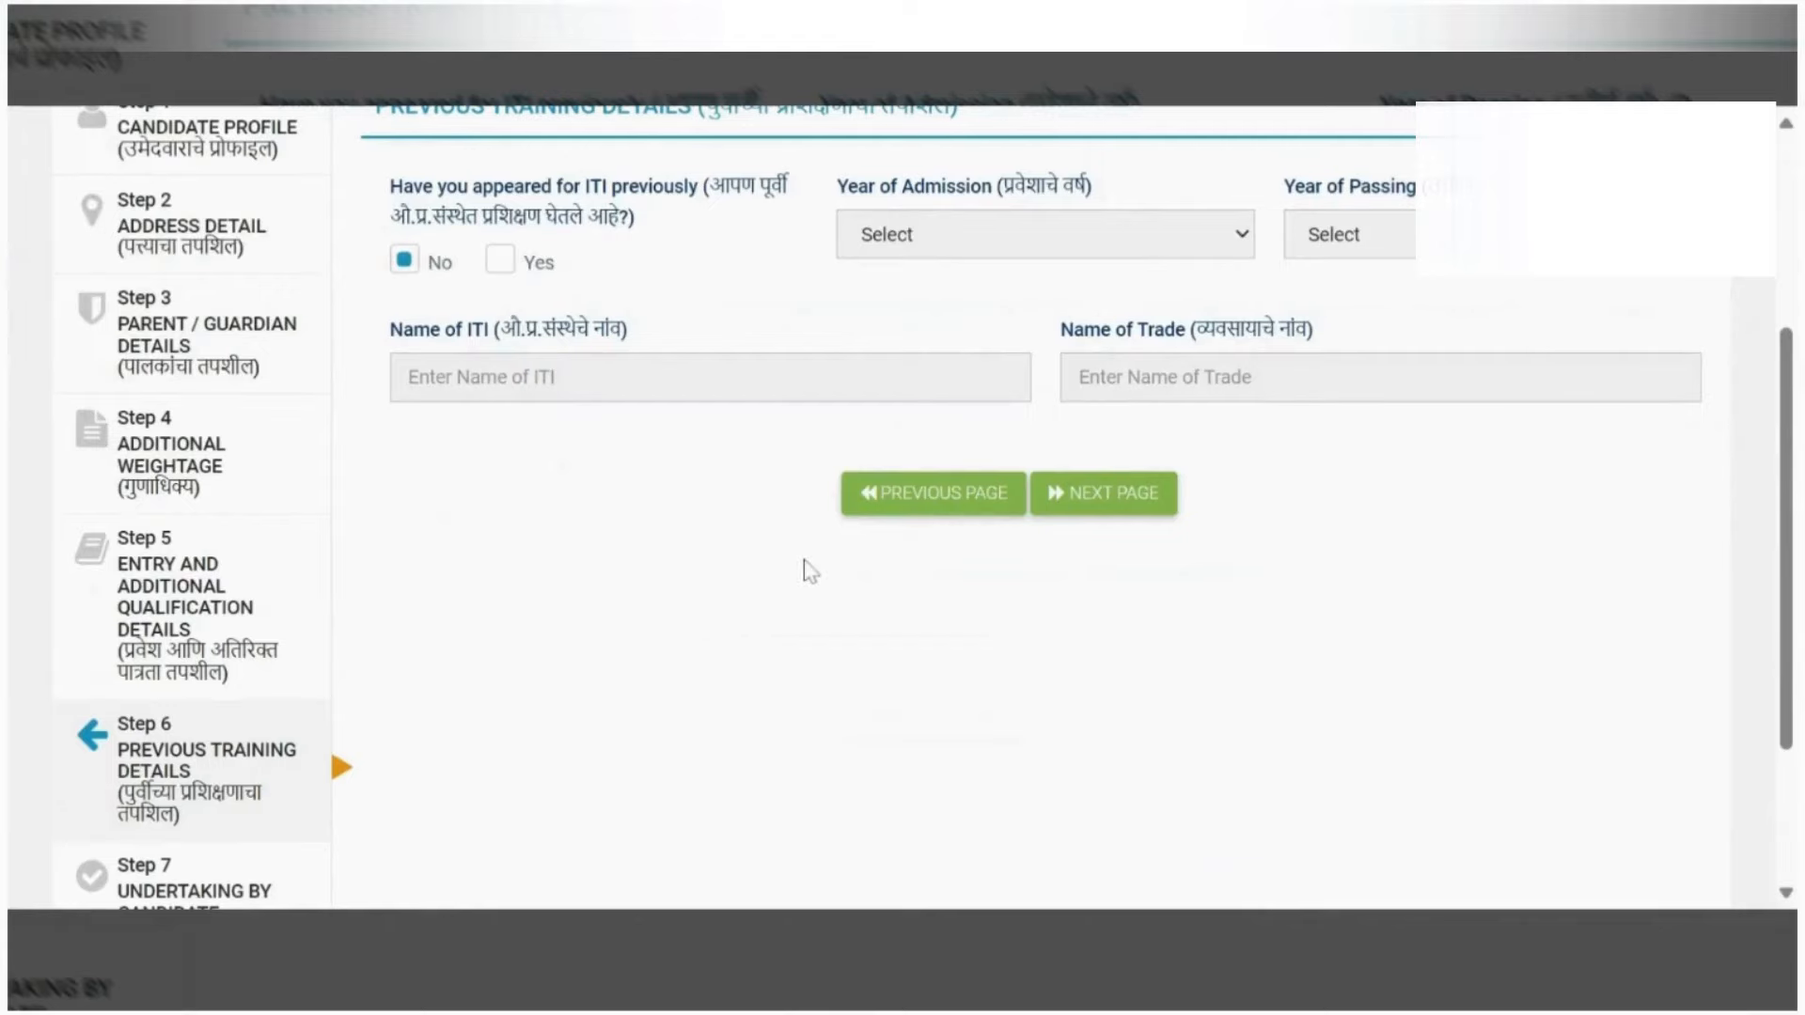
{"action": "left_click", "coordinate": [1115, 500]}
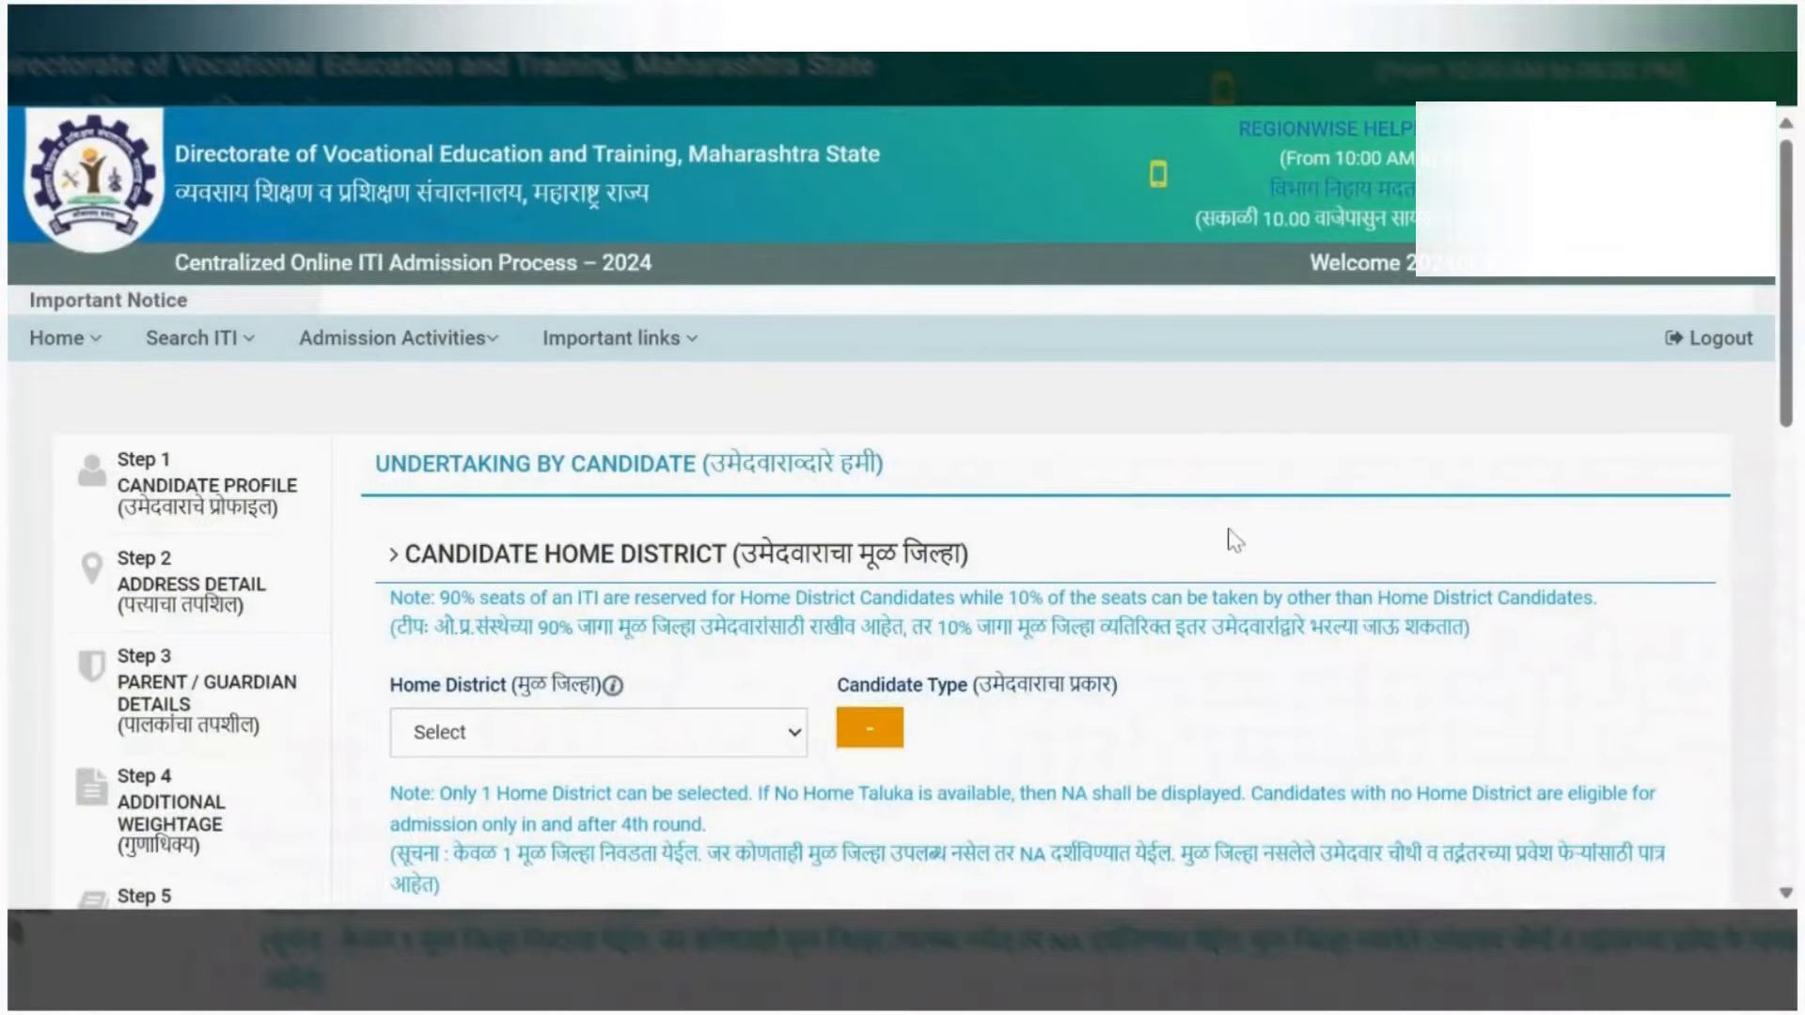
- Set the home district to Pune and select the Government Industrial Training Institute in Pune City / Haveli, Pune, for confirming the application
{"action": "scroll", "coordinate": [585, 575], "scroll_direction": "down", "scroll_amount": 2}
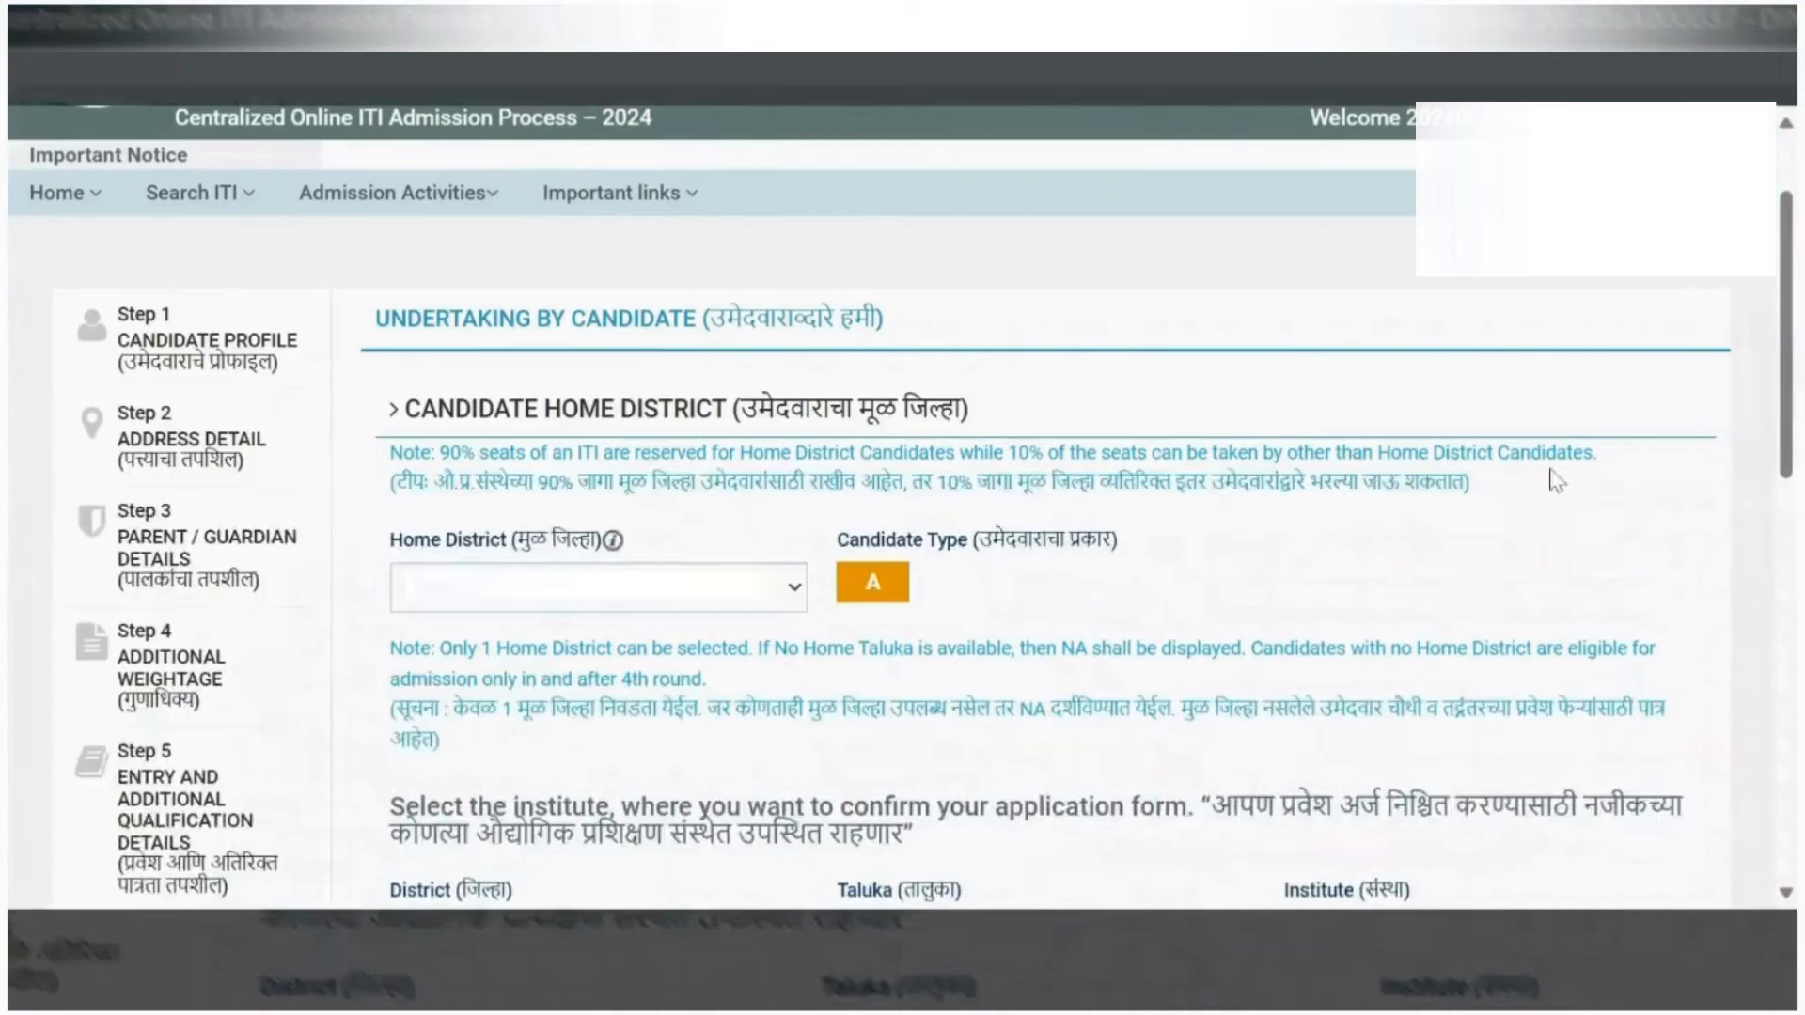
{"action": "scroll", "coordinate": [1792, 457], "scroll_direction": "down", "scroll_amount": 3}
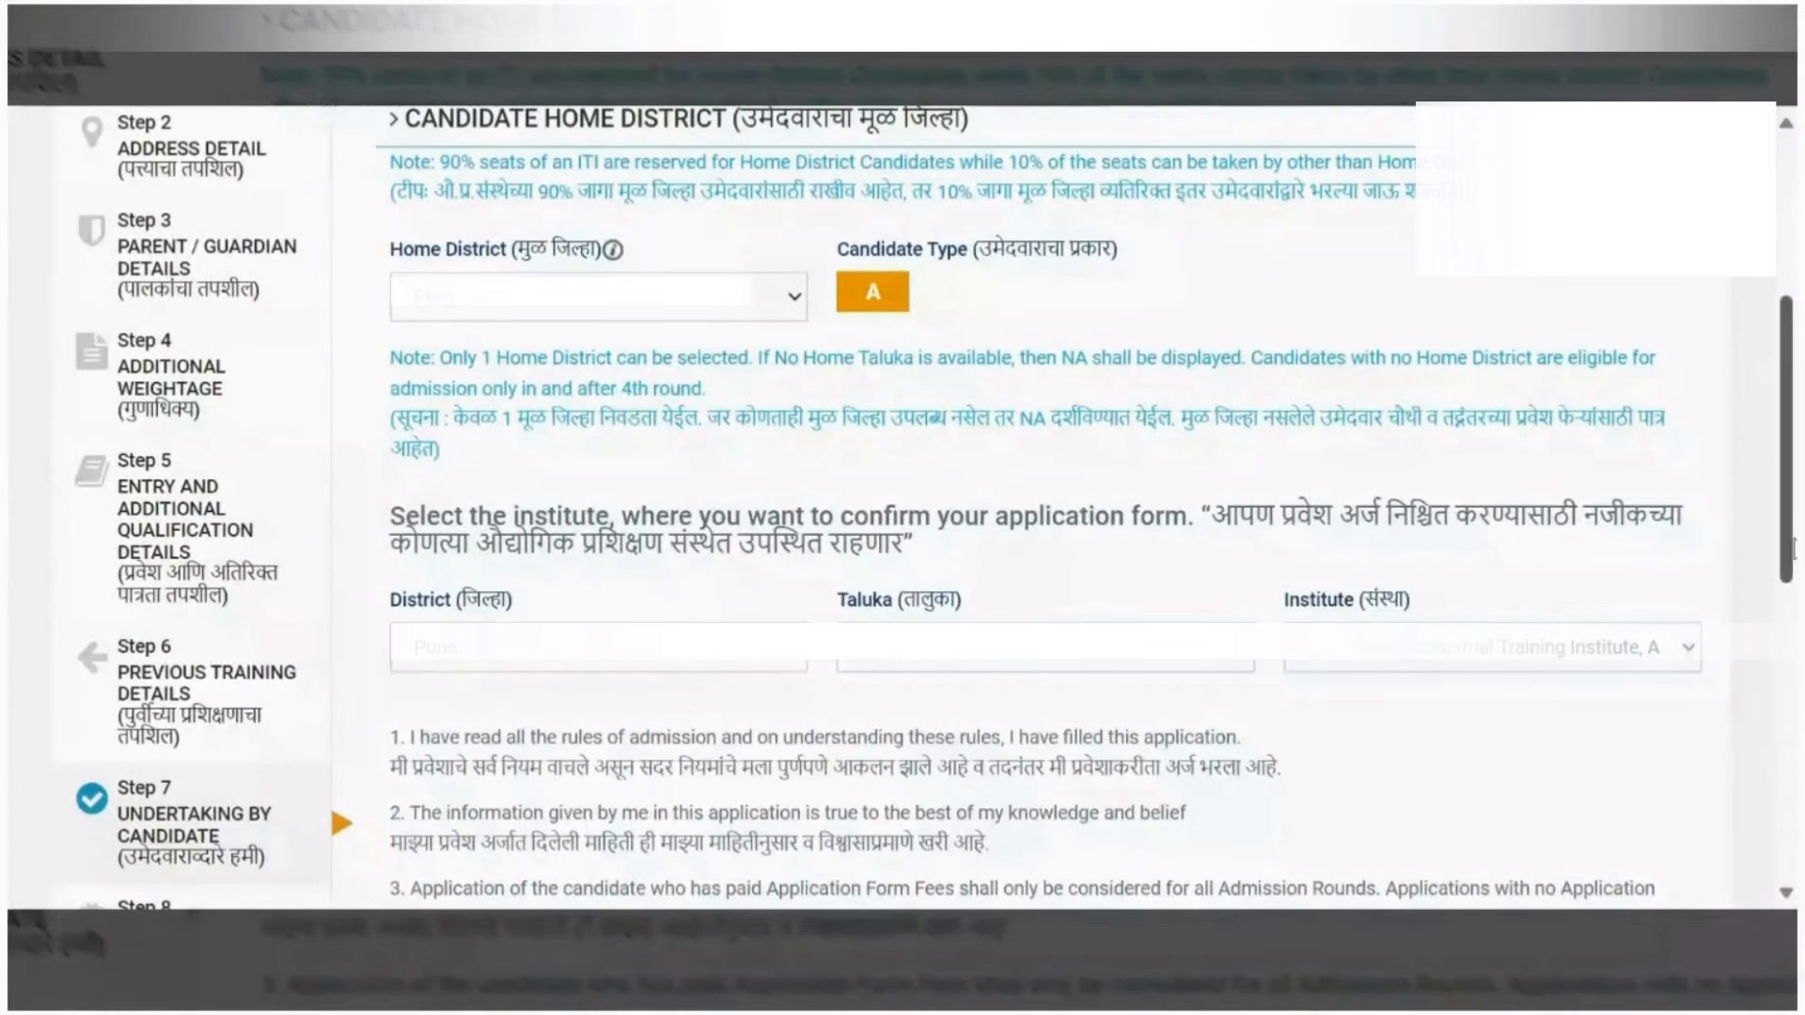
{"action": "left_click_drag", "start_coordinate": [1786, 550], "coordinate": [1792, 642]}
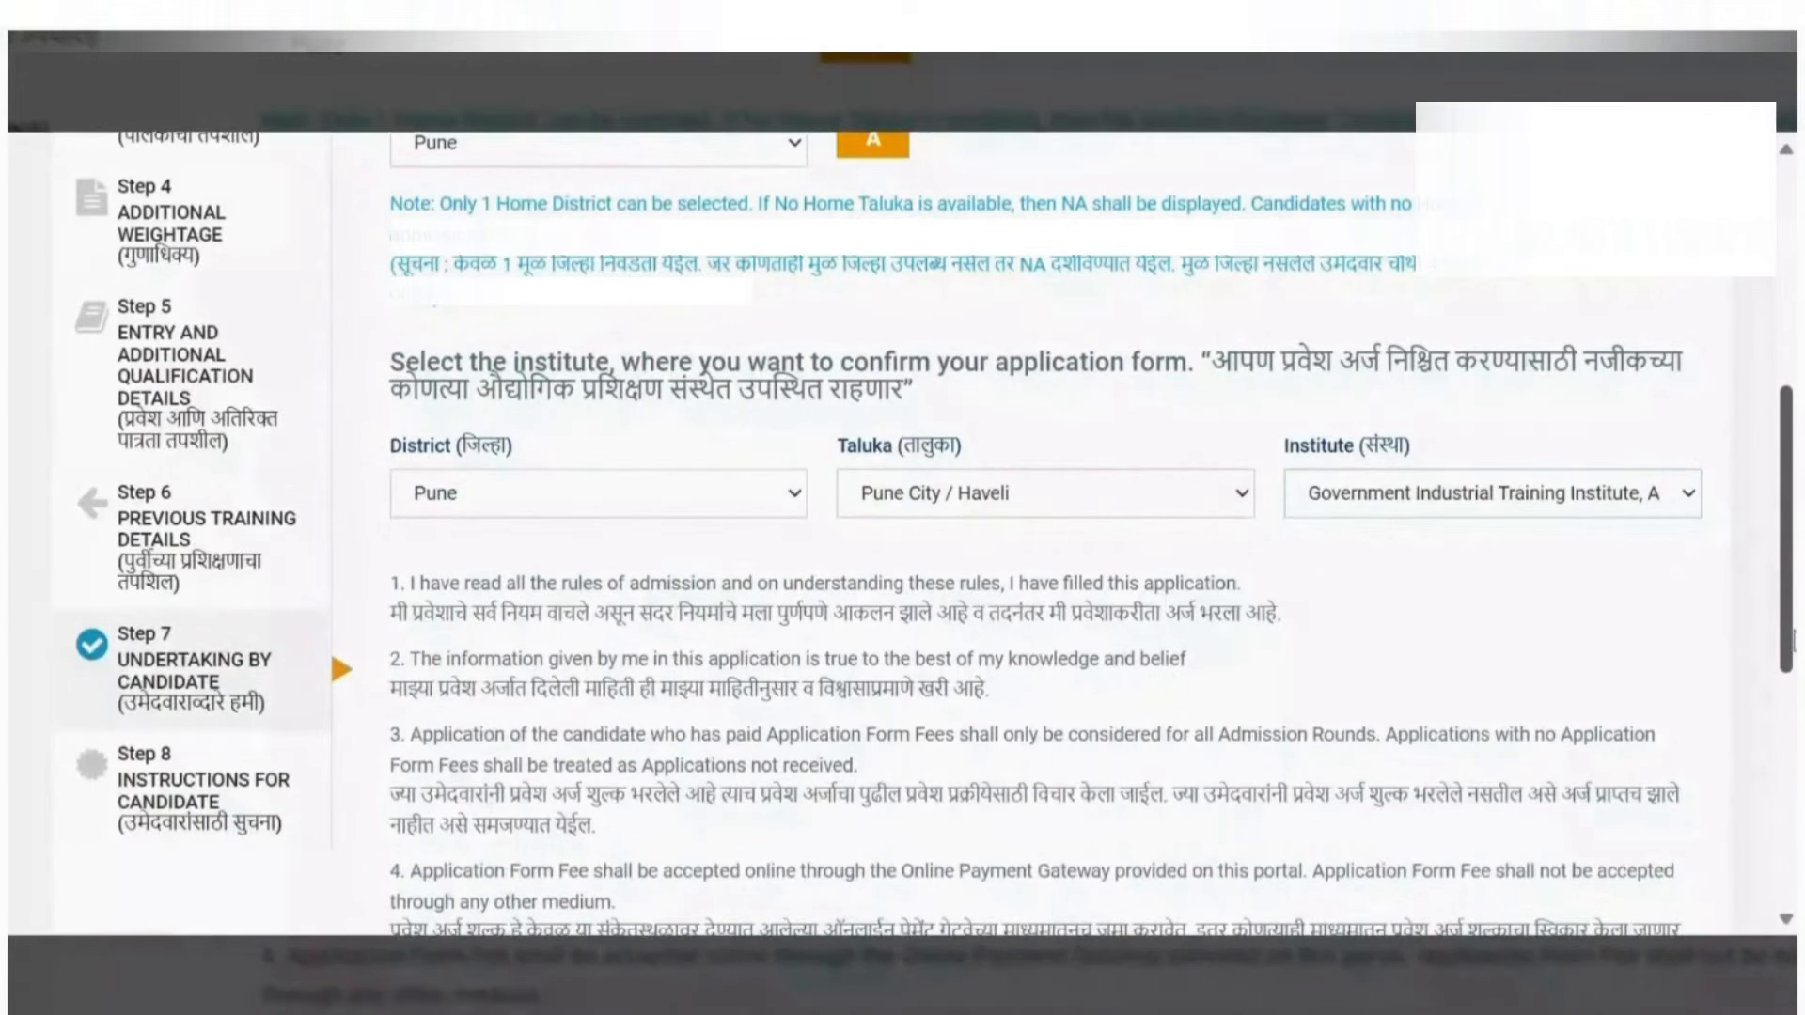
{"action": "scroll", "coordinate": [1793, 675], "scroll_direction": "down", "scroll_amount": 1}
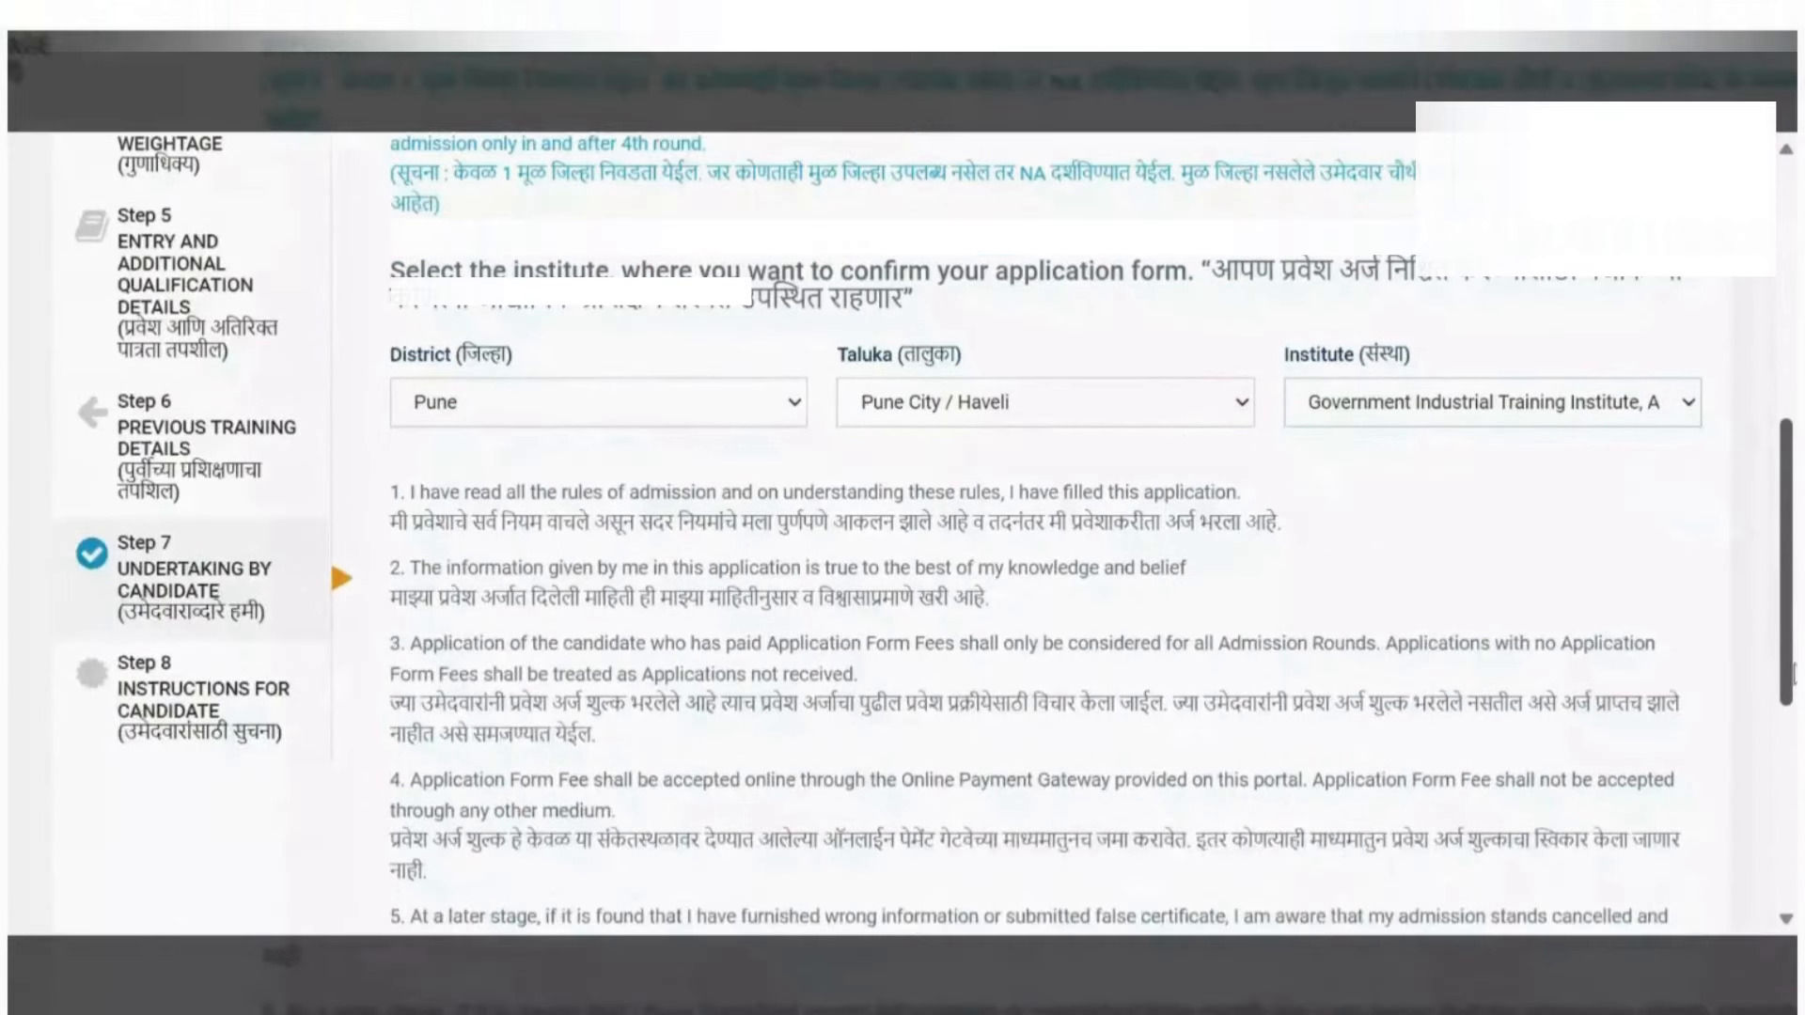
- Accept the candidate undertaking and make the ₹150 registration fee payment
{"action": "scroll", "coordinate": [1793, 675], "scroll_direction": "down", "scroll_amount": 2}
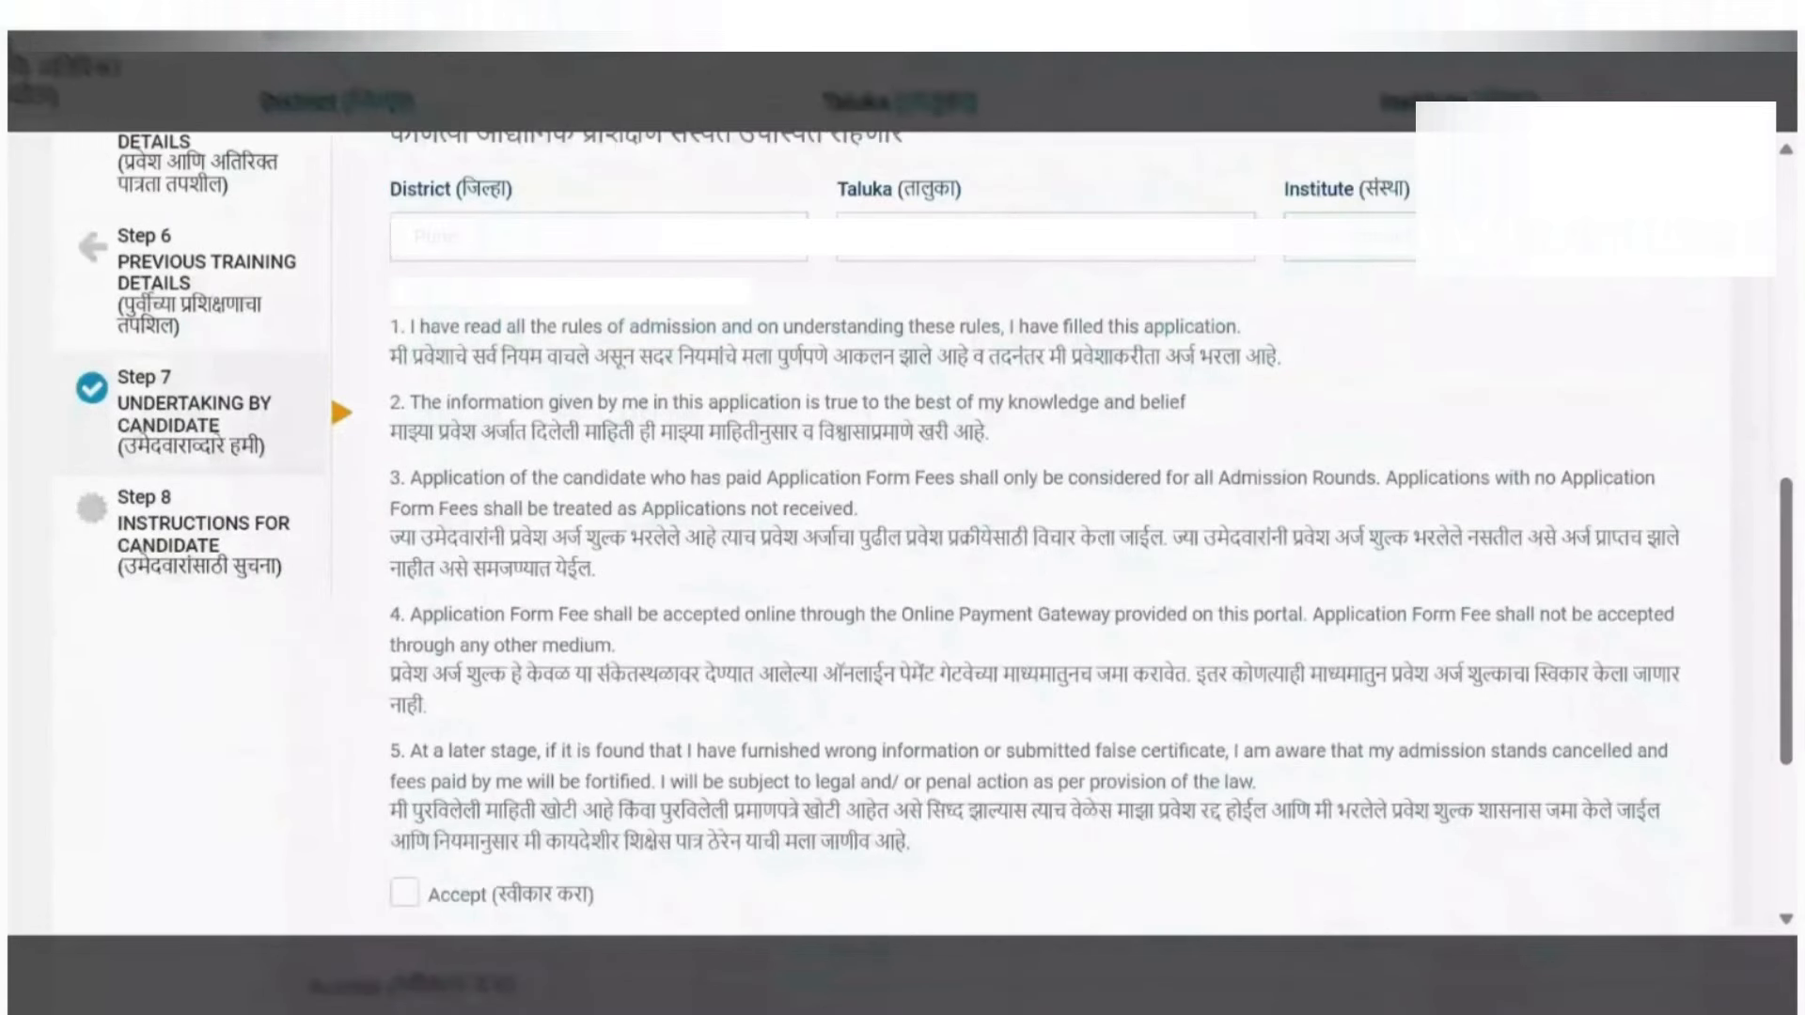
{"action": "scroll", "coordinate": [606, 739], "scroll_direction": "down", "scroll_amount": 1}
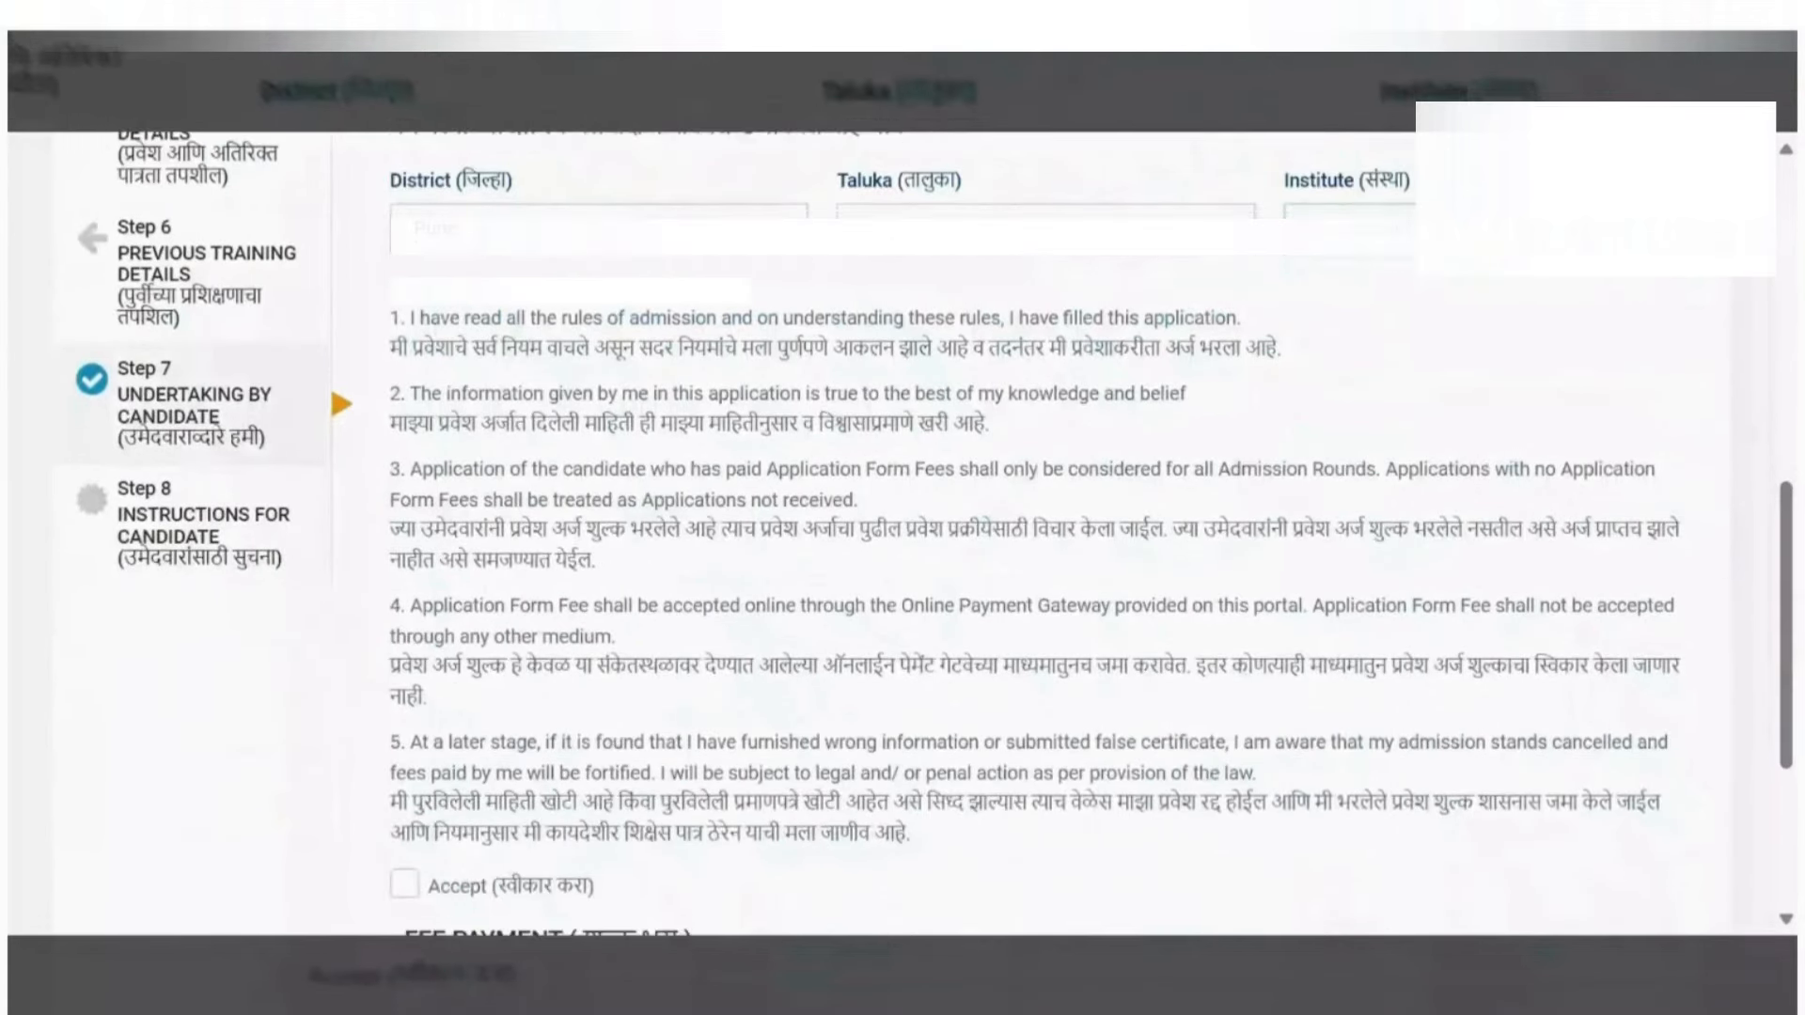
{"action": "scroll", "coordinate": [606, 739], "scroll_direction": "down", "scroll_amount": 3}
{"action": "left_click", "coordinate": [407, 608]}
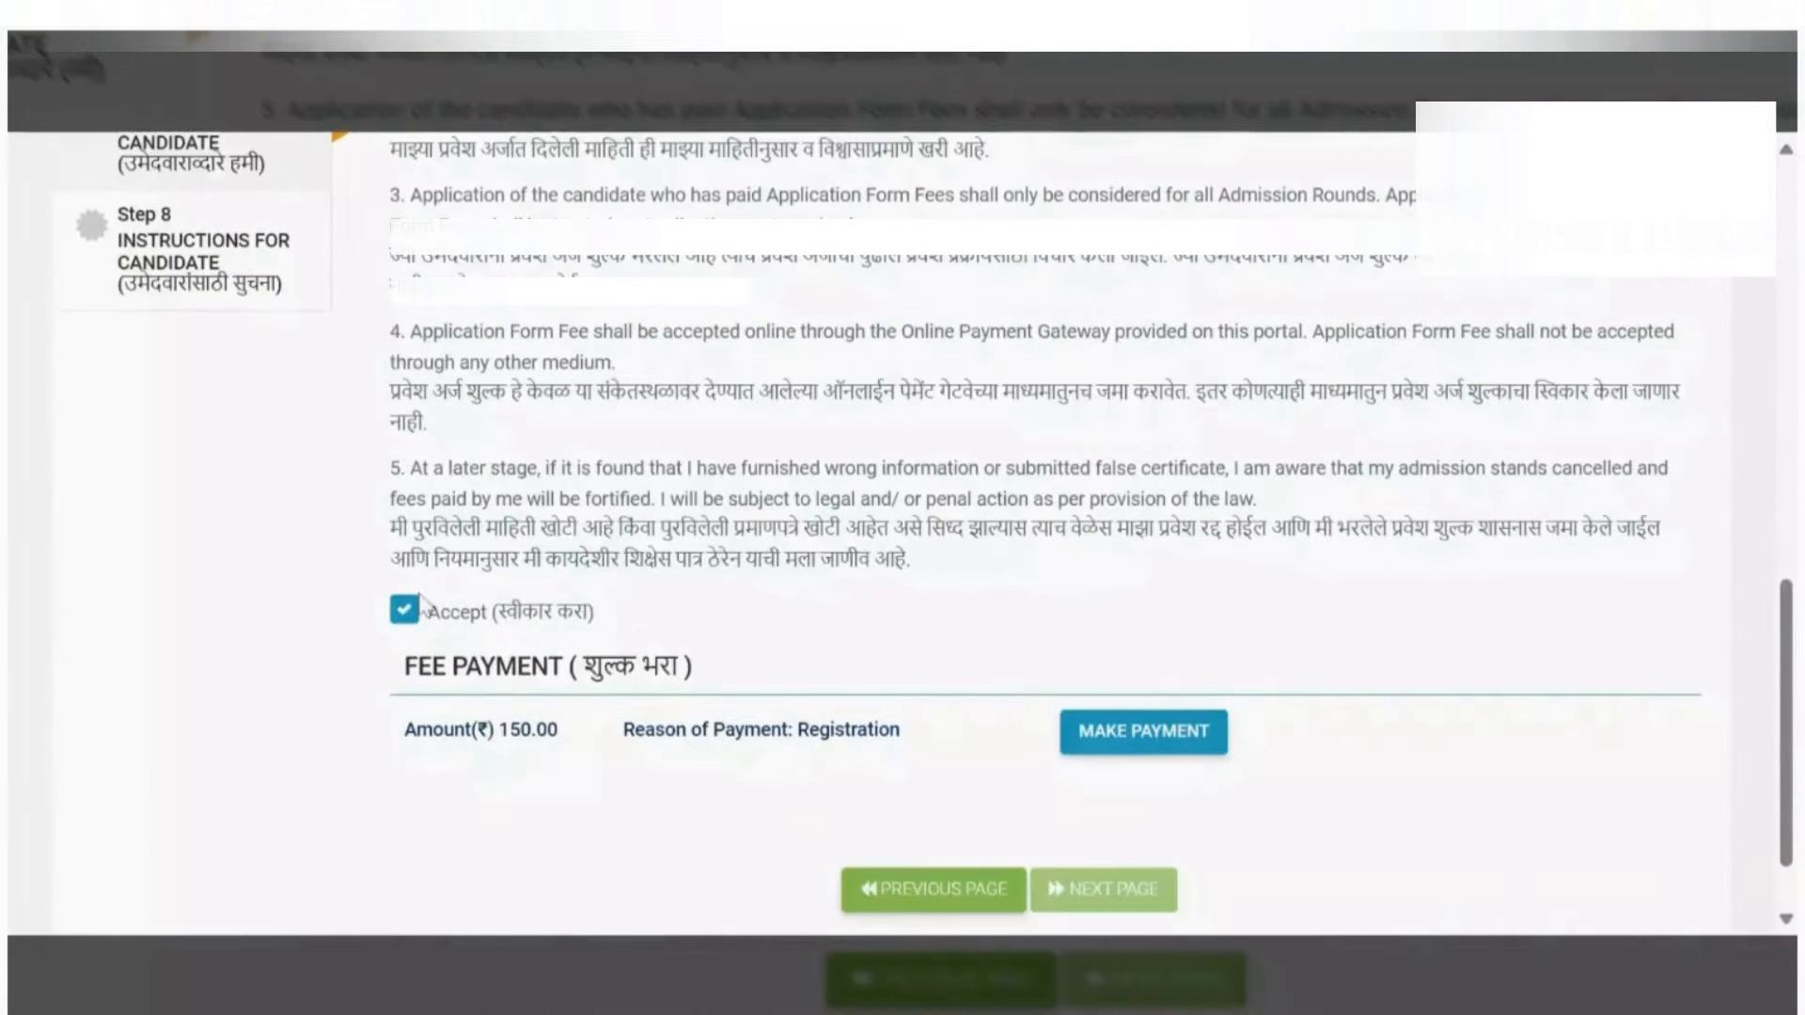
{"action": "left_click", "coordinate": [1145, 742]}
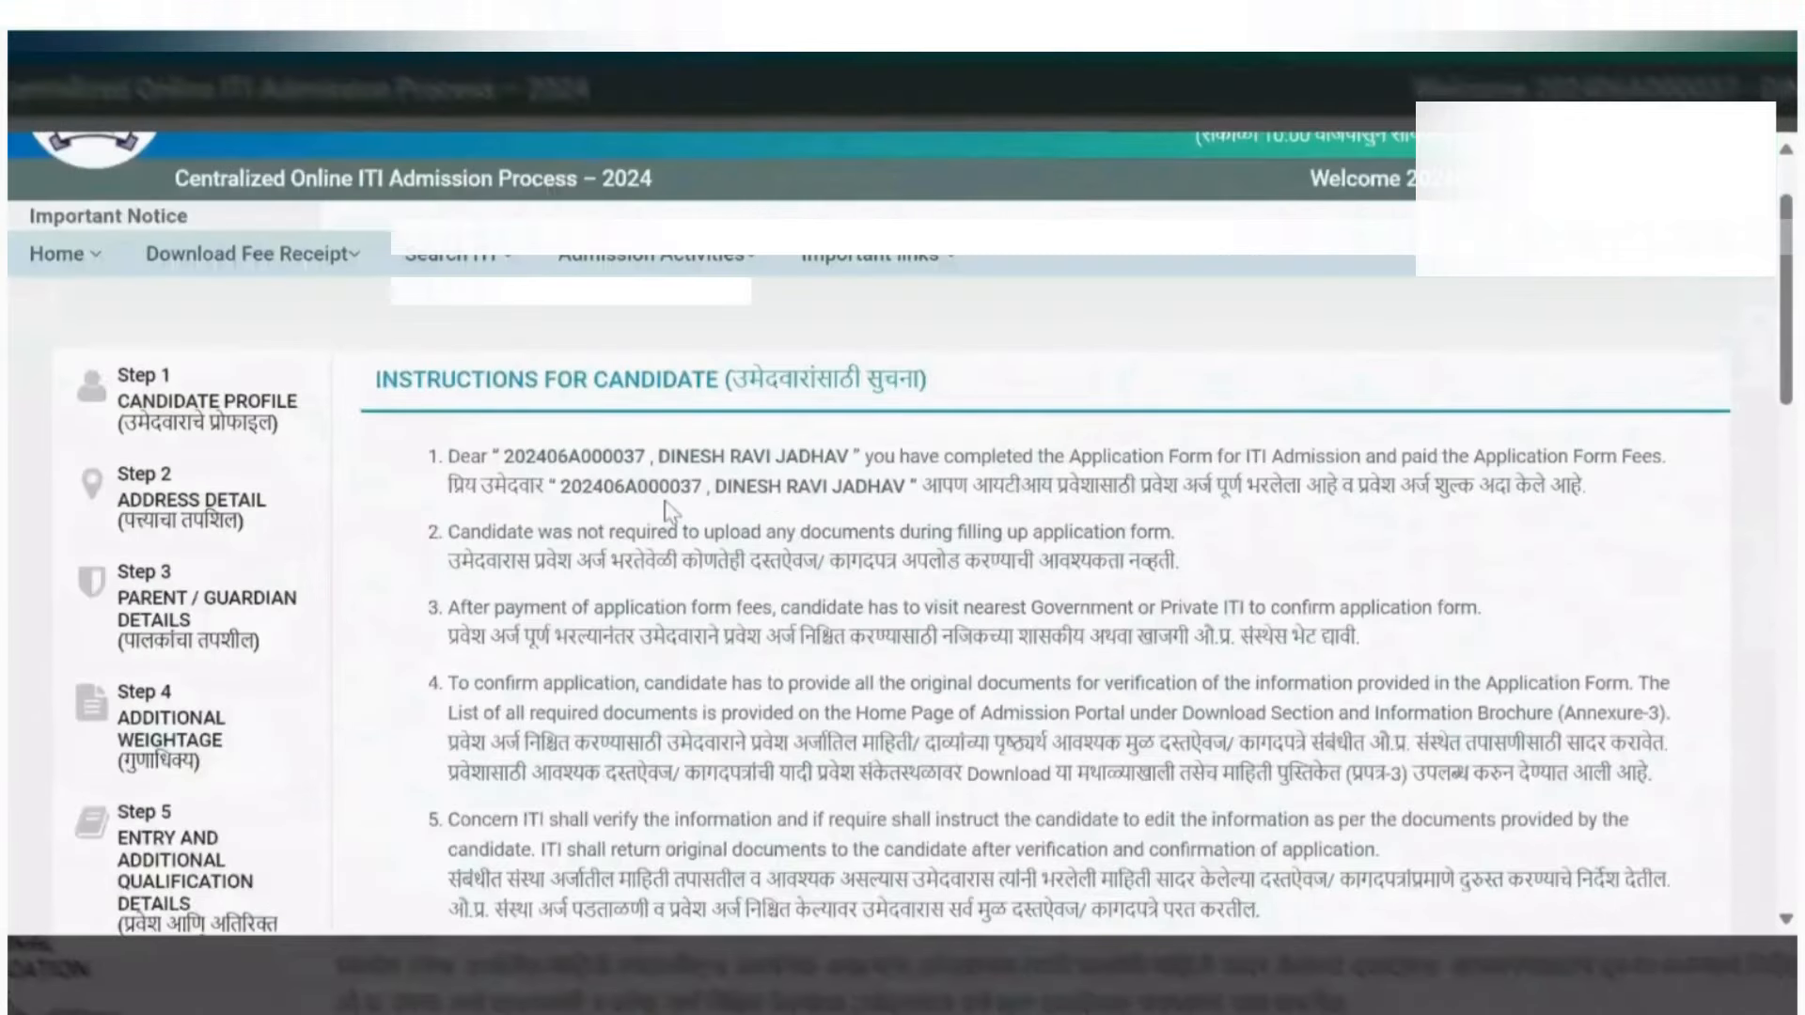
- Go through the Instructions for Candidate and generate and save the application form as a Marathi PDF
{"action": "scroll", "coordinate": [669, 512], "scroll_direction": "down", "scroll_amount": 3}
{"action": "scroll", "coordinate": [903, 526], "scroll_direction": "up", "scroll_amount": 5}
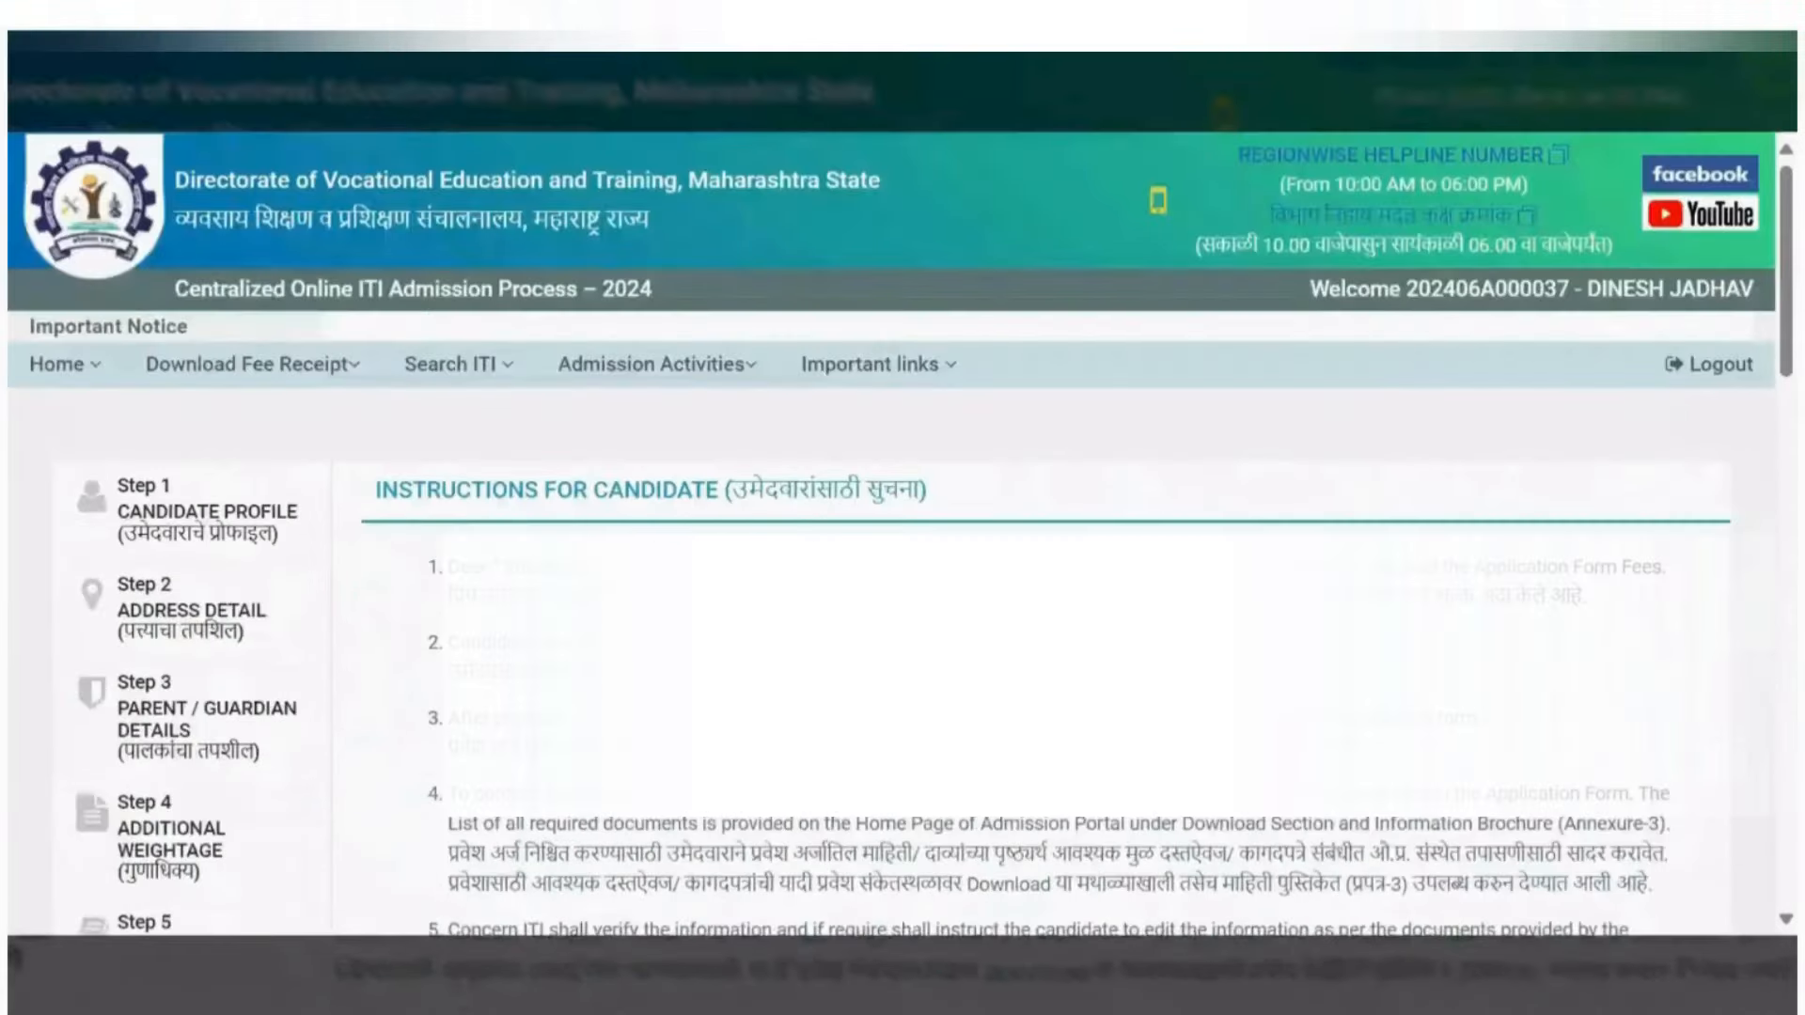
{"action": "scroll", "coordinate": [902, 527], "scroll_direction": "down", "scroll_amount": 3}
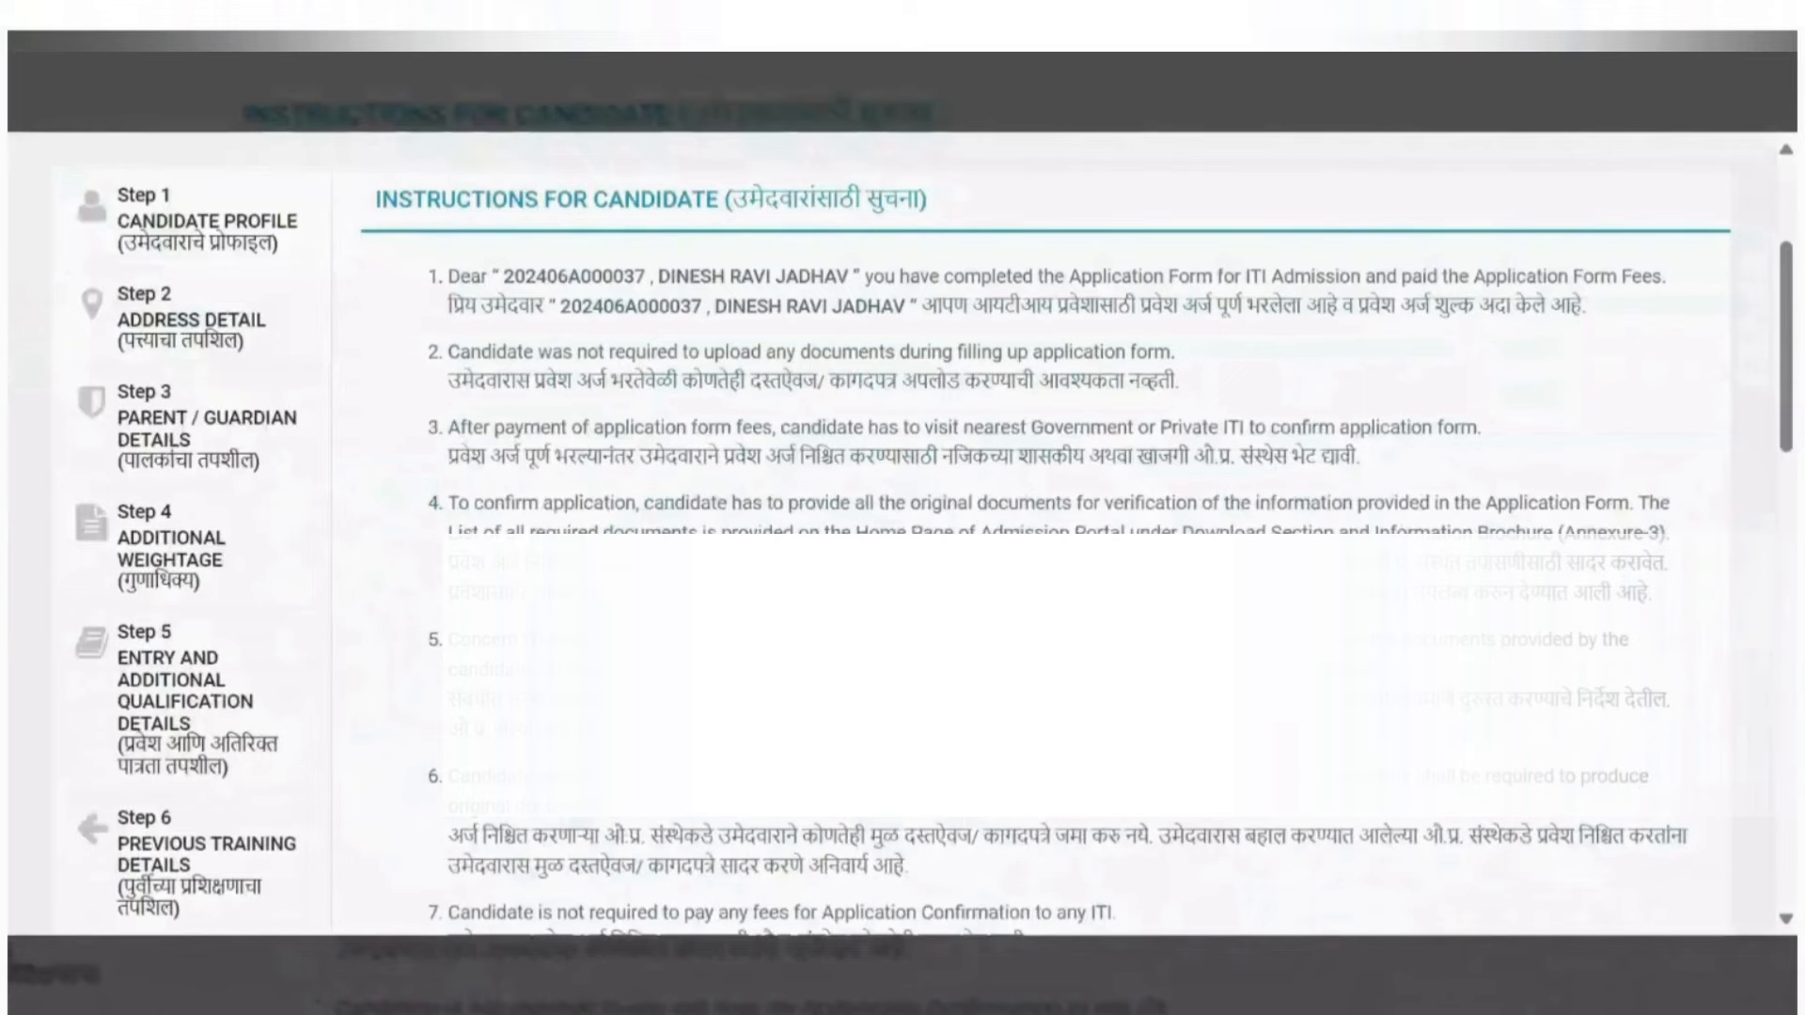
{"action": "scroll", "coordinate": [902, 527], "scroll_direction": "down", "scroll_amount": 4}
{"action": "scroll", "coordinate": [891, 366], "scroll_direction": "down", "scroll_amount": 4}
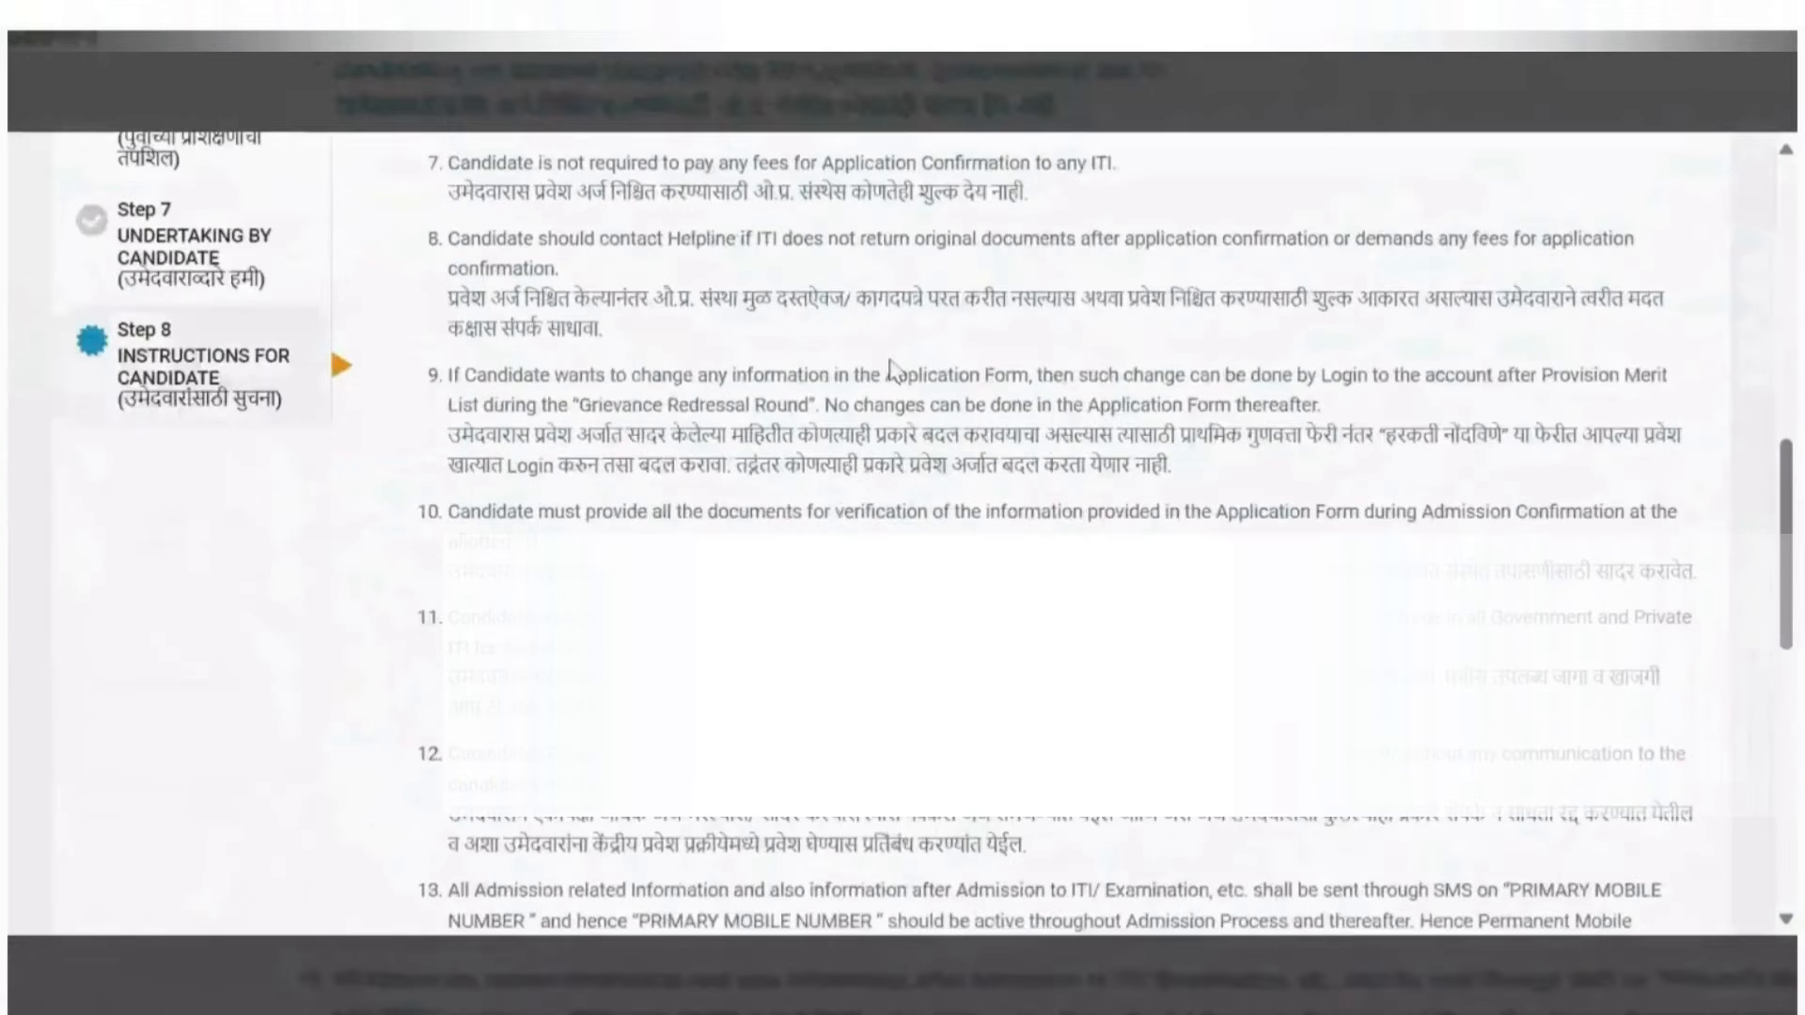
{"action": "scroll", "coordinate": [891, 369], "scroll_direction": "down", "scroll_amount": 6}
{"action": "scroll", "coordinate": [893, 368], "scroll_direction": "down", "scroll_amount": 4}
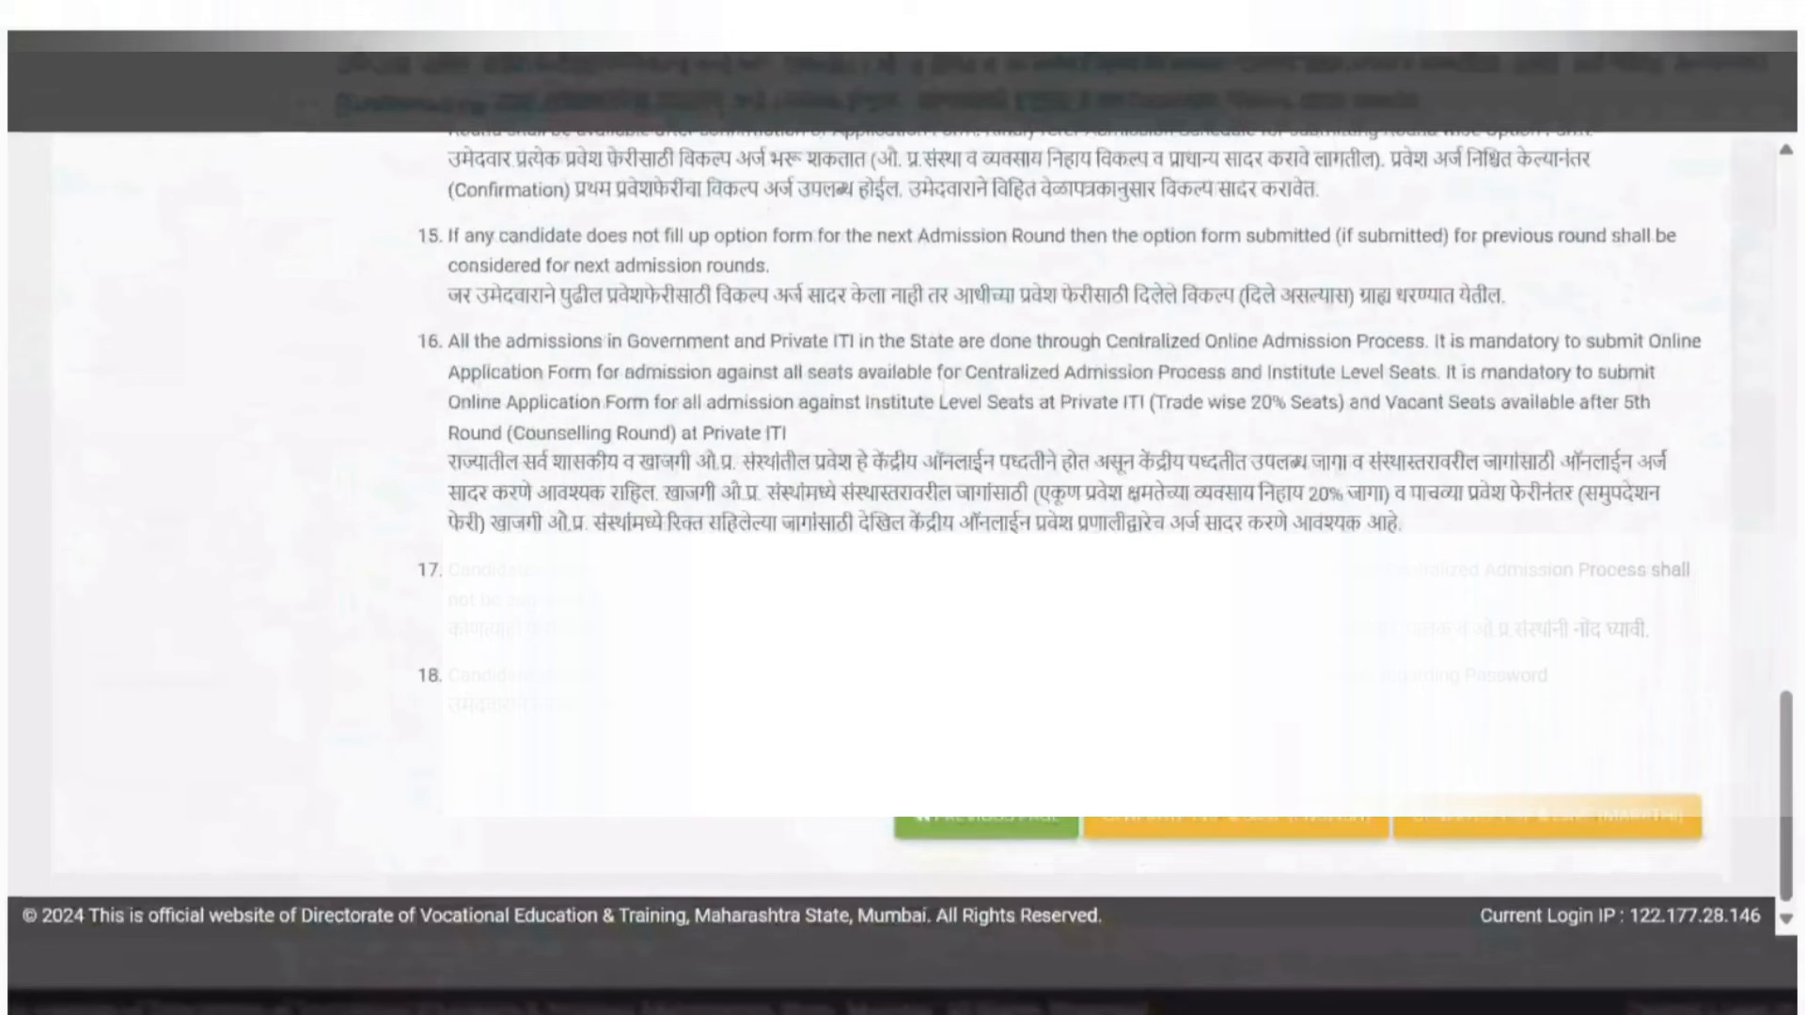
{"action": "left_click", "coordinate": [1474, 836]}
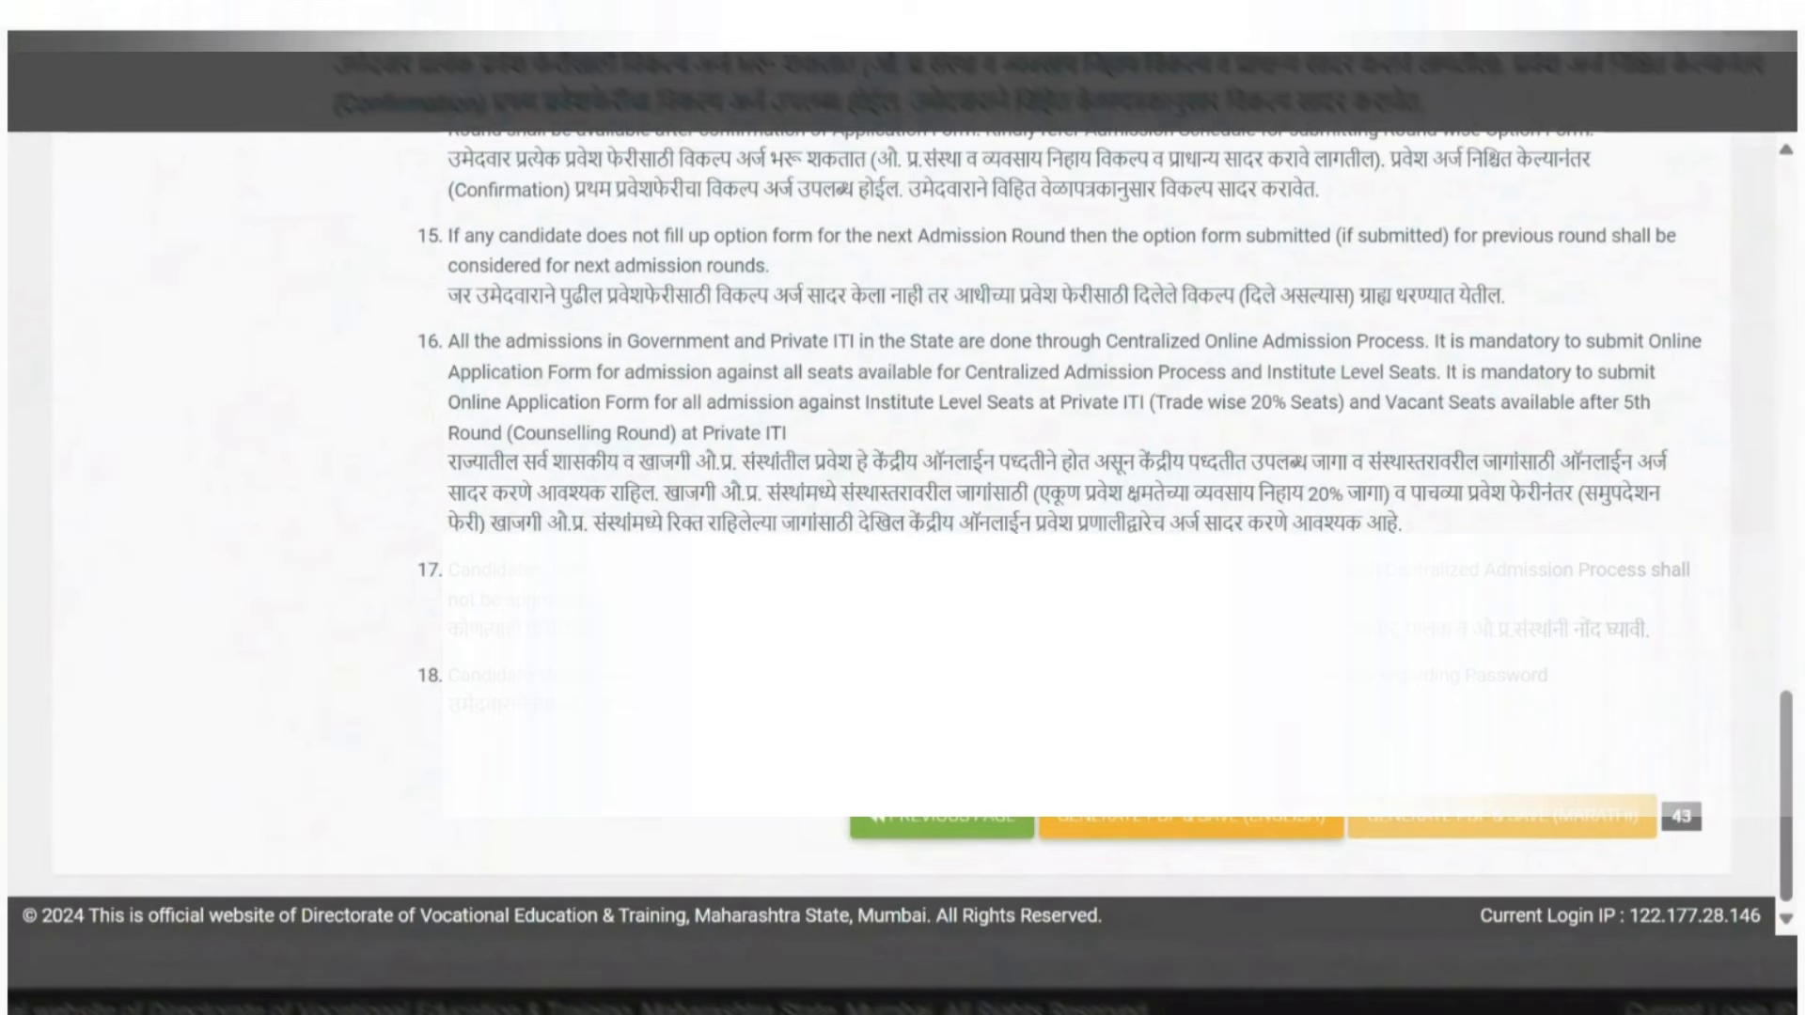
- Review the full list of candidate instructions again, from the first item down to the PDF generation options
{"action": "scroll", "coordinate": [1053, 433], "scroll_direction": "up", "scroll_amount": 10}
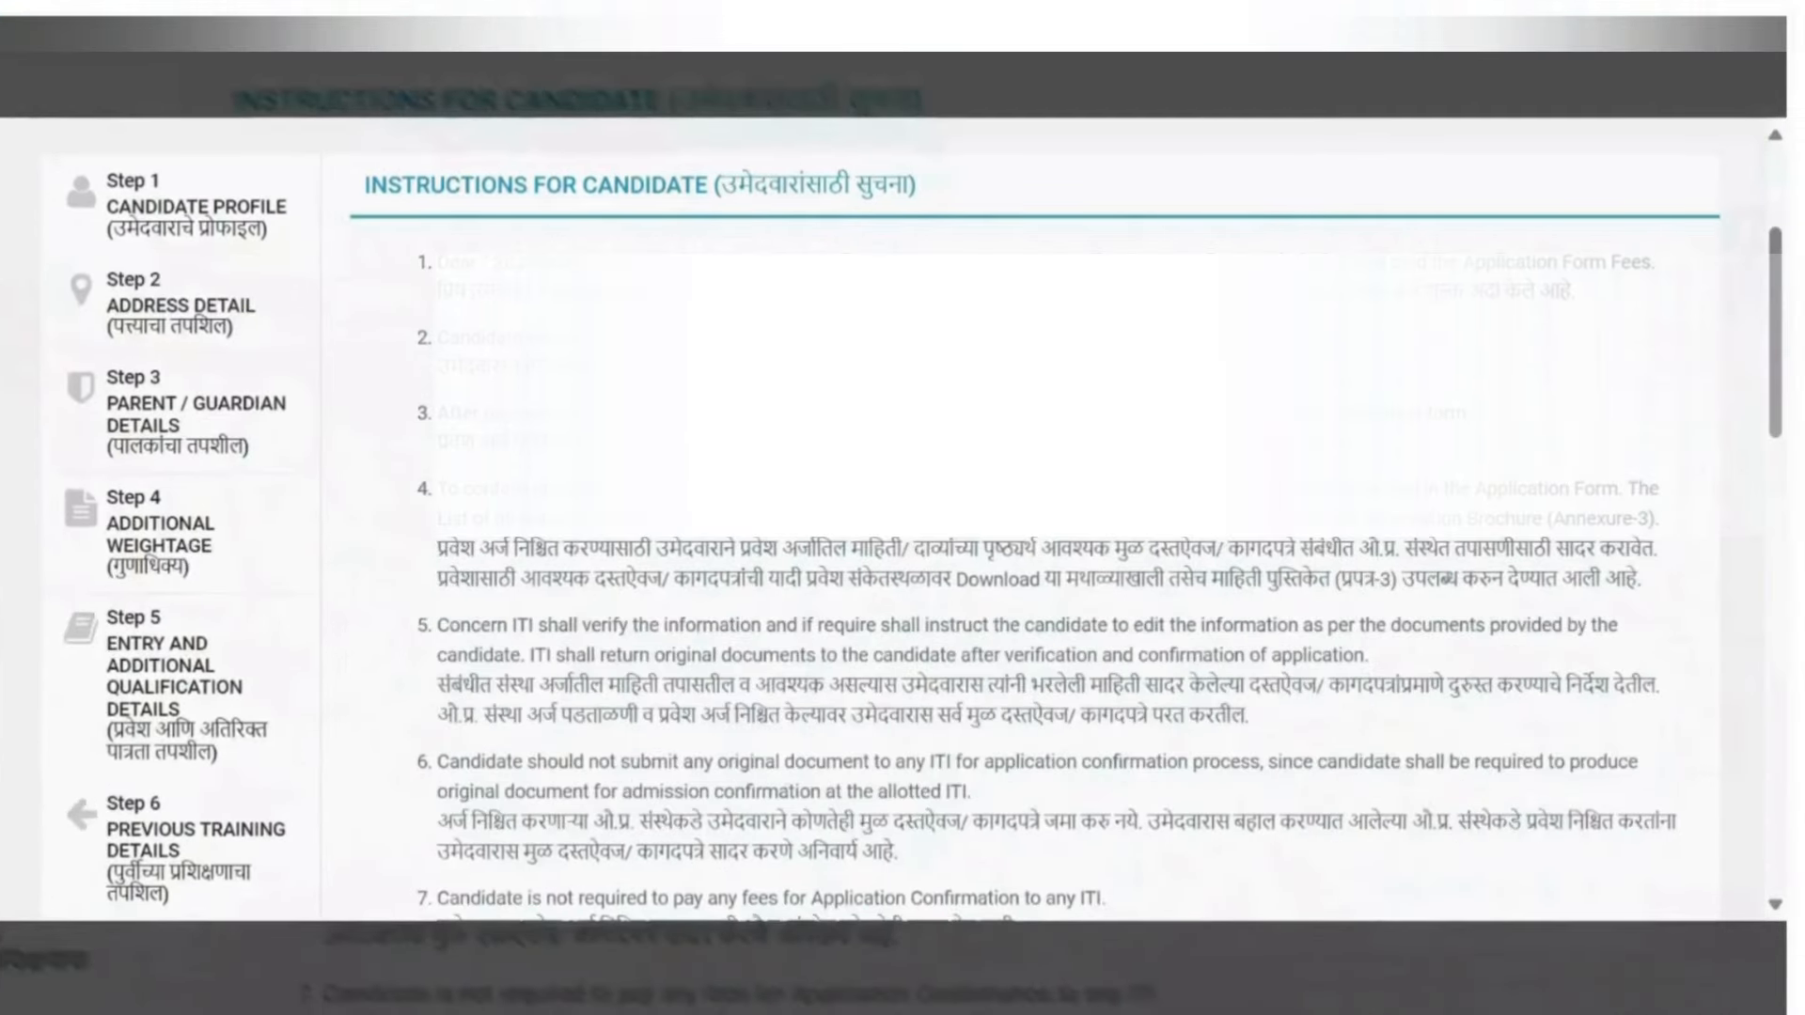
{"action": "scroll", "coordinate": [1034, 517], "scroll_direction": "down", "scroll_amount": 3}
{"action": "scroll", "coordinate": [1034, 517], "scroll_direction": "down", "scroll_amount": 5}
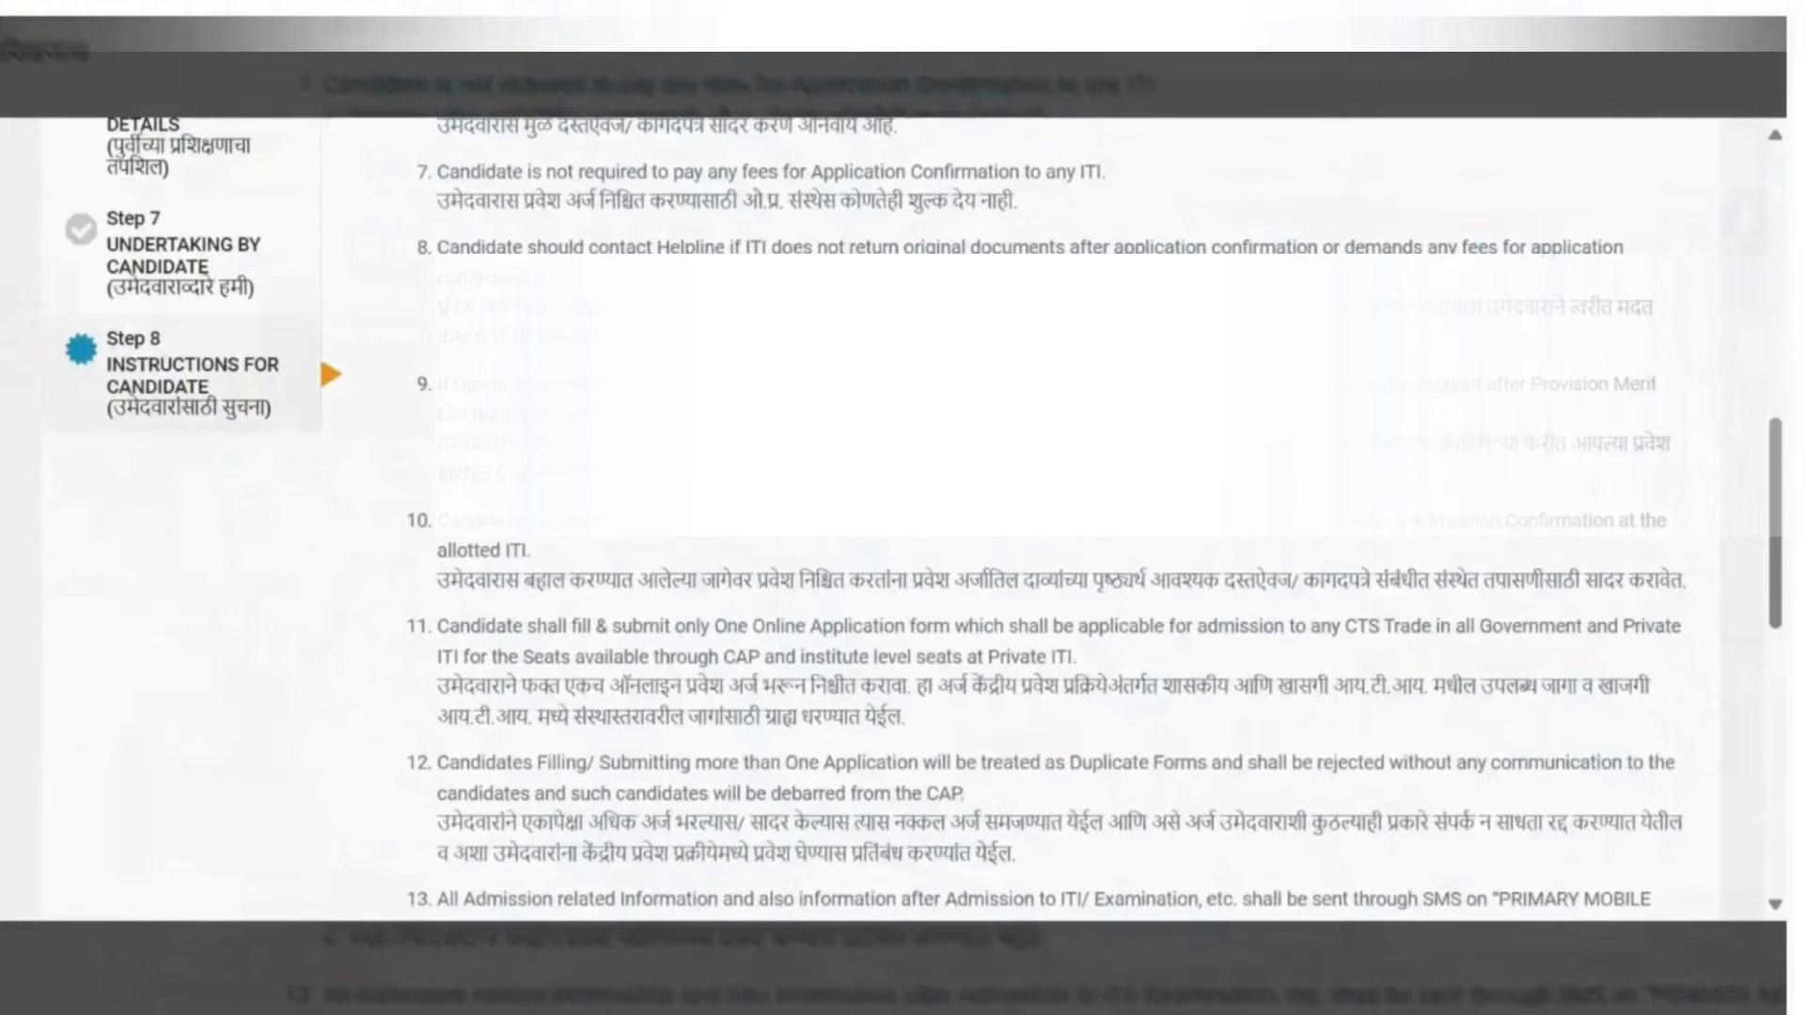
{"action": "scroll", "coordinate": [1034, 517], "scroll_direction": "down", "scroll_amount": 8}
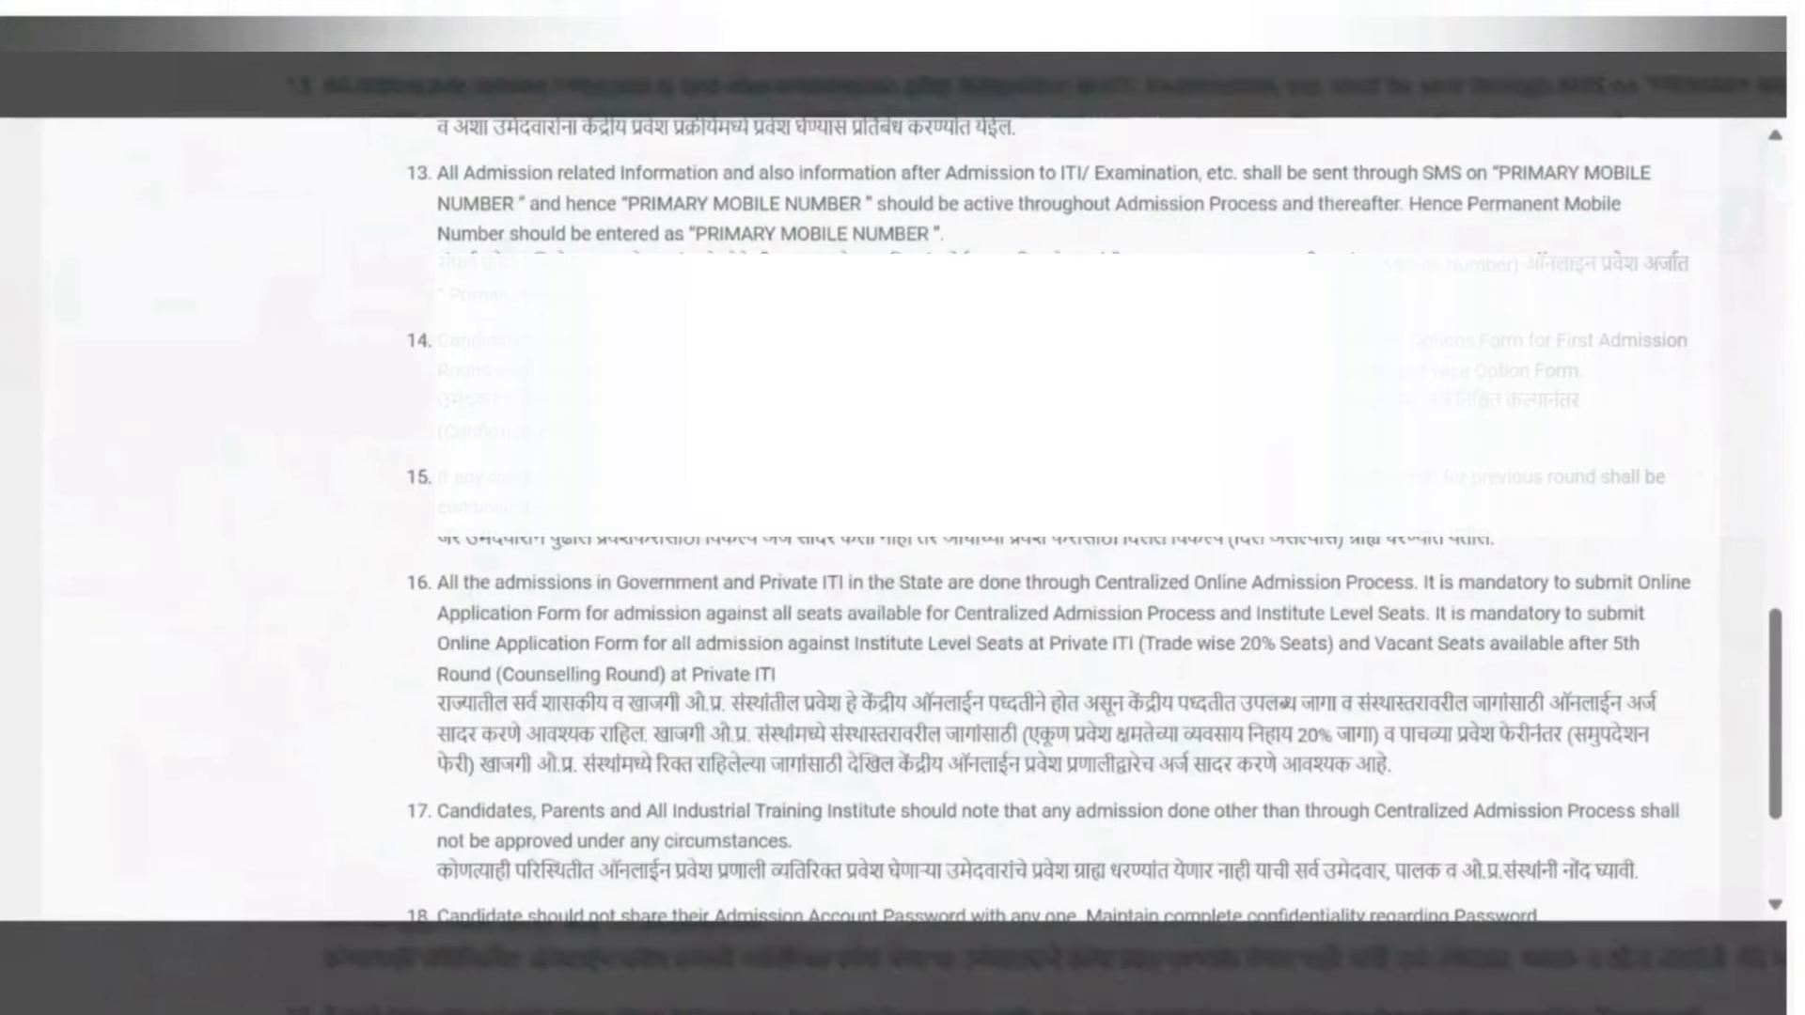
{"action": "scroll", "coordinate": [1034, 517], "scroll_direction": "down", "scroll_amount": 3}
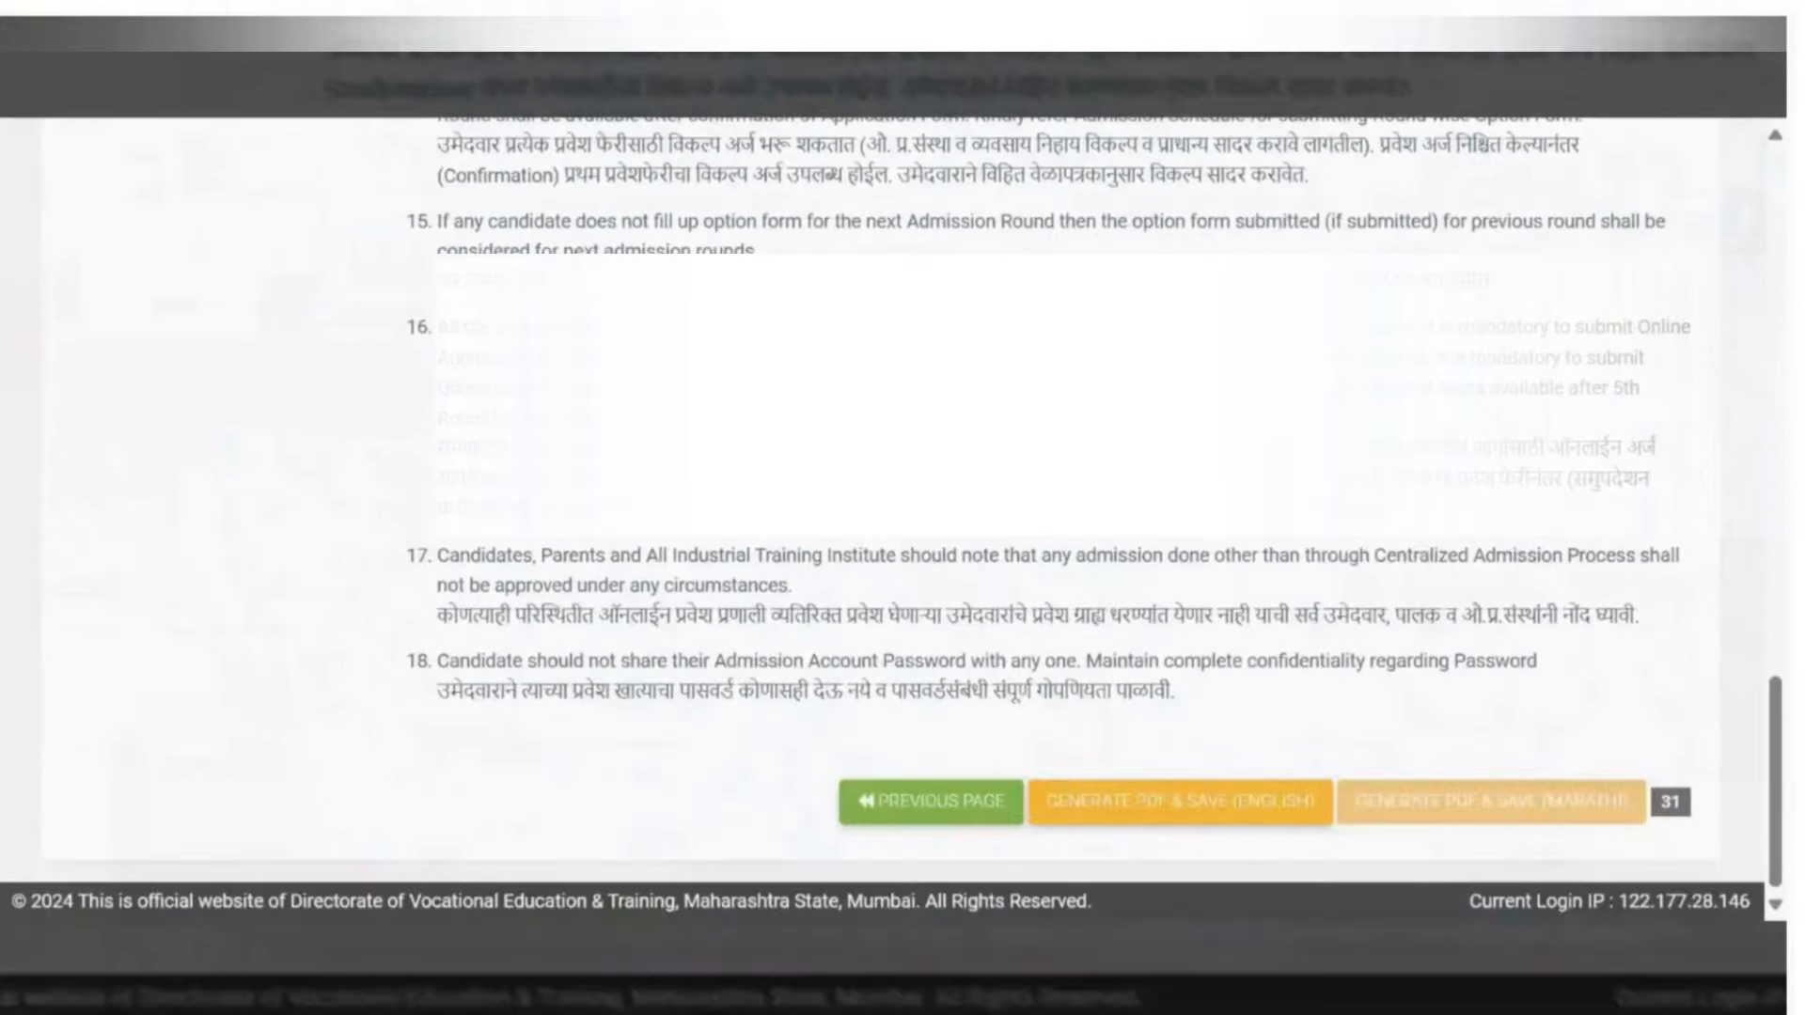